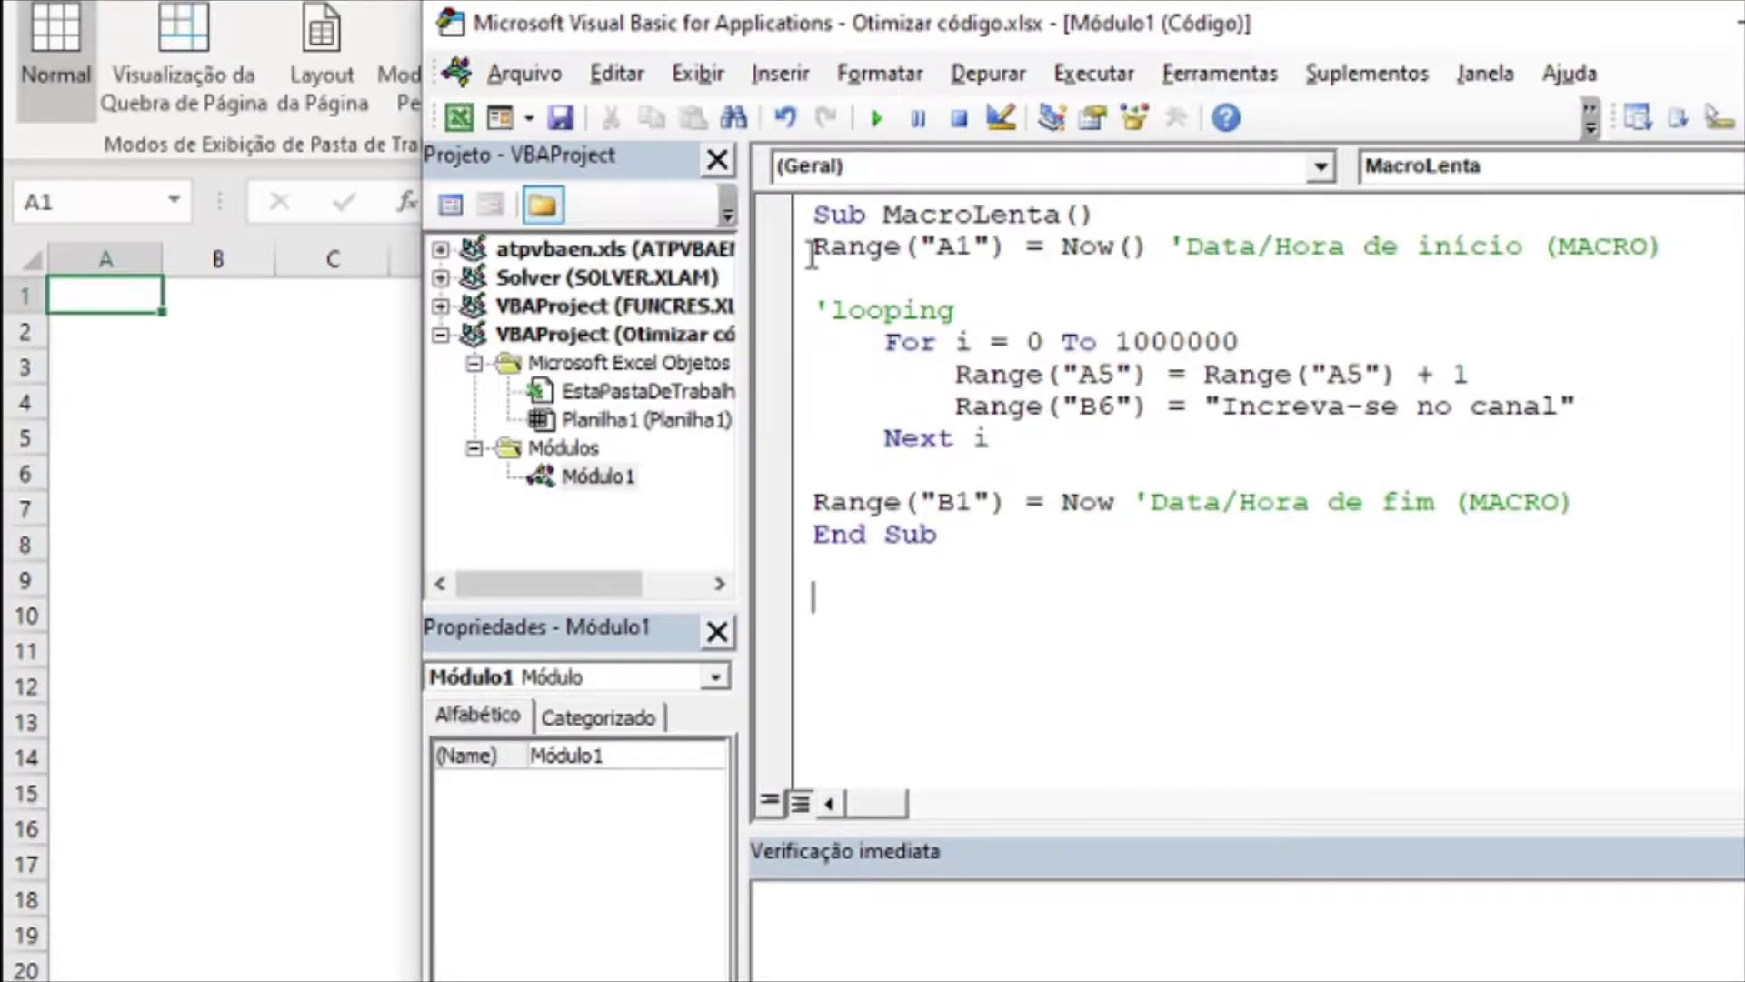
Review MacroLenta's A1/B1 time stamps and 1000000-iteration A5 loop, then run it.
{"action": "left_click_drag", "start_coordinate": [813, 247], "coordinate": [1007, 248]}
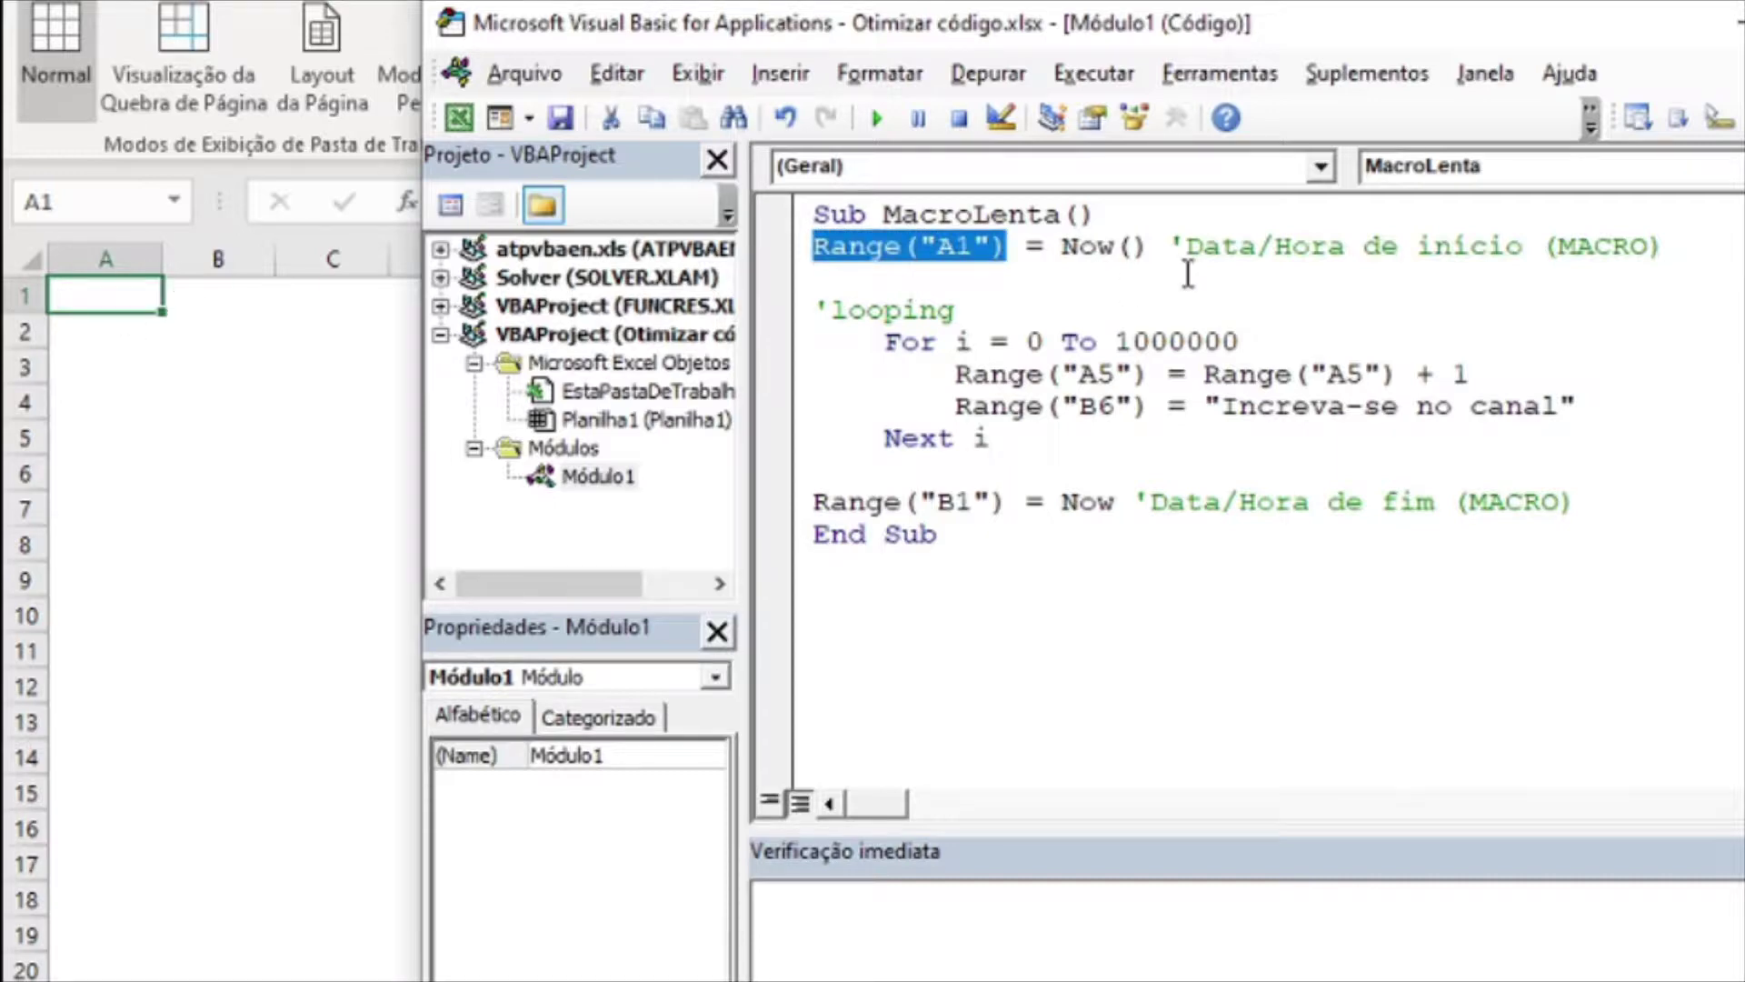
{"action": "left_click_drag", "start_coordinate": [814, 502], "coordinate": [1596, 518]}
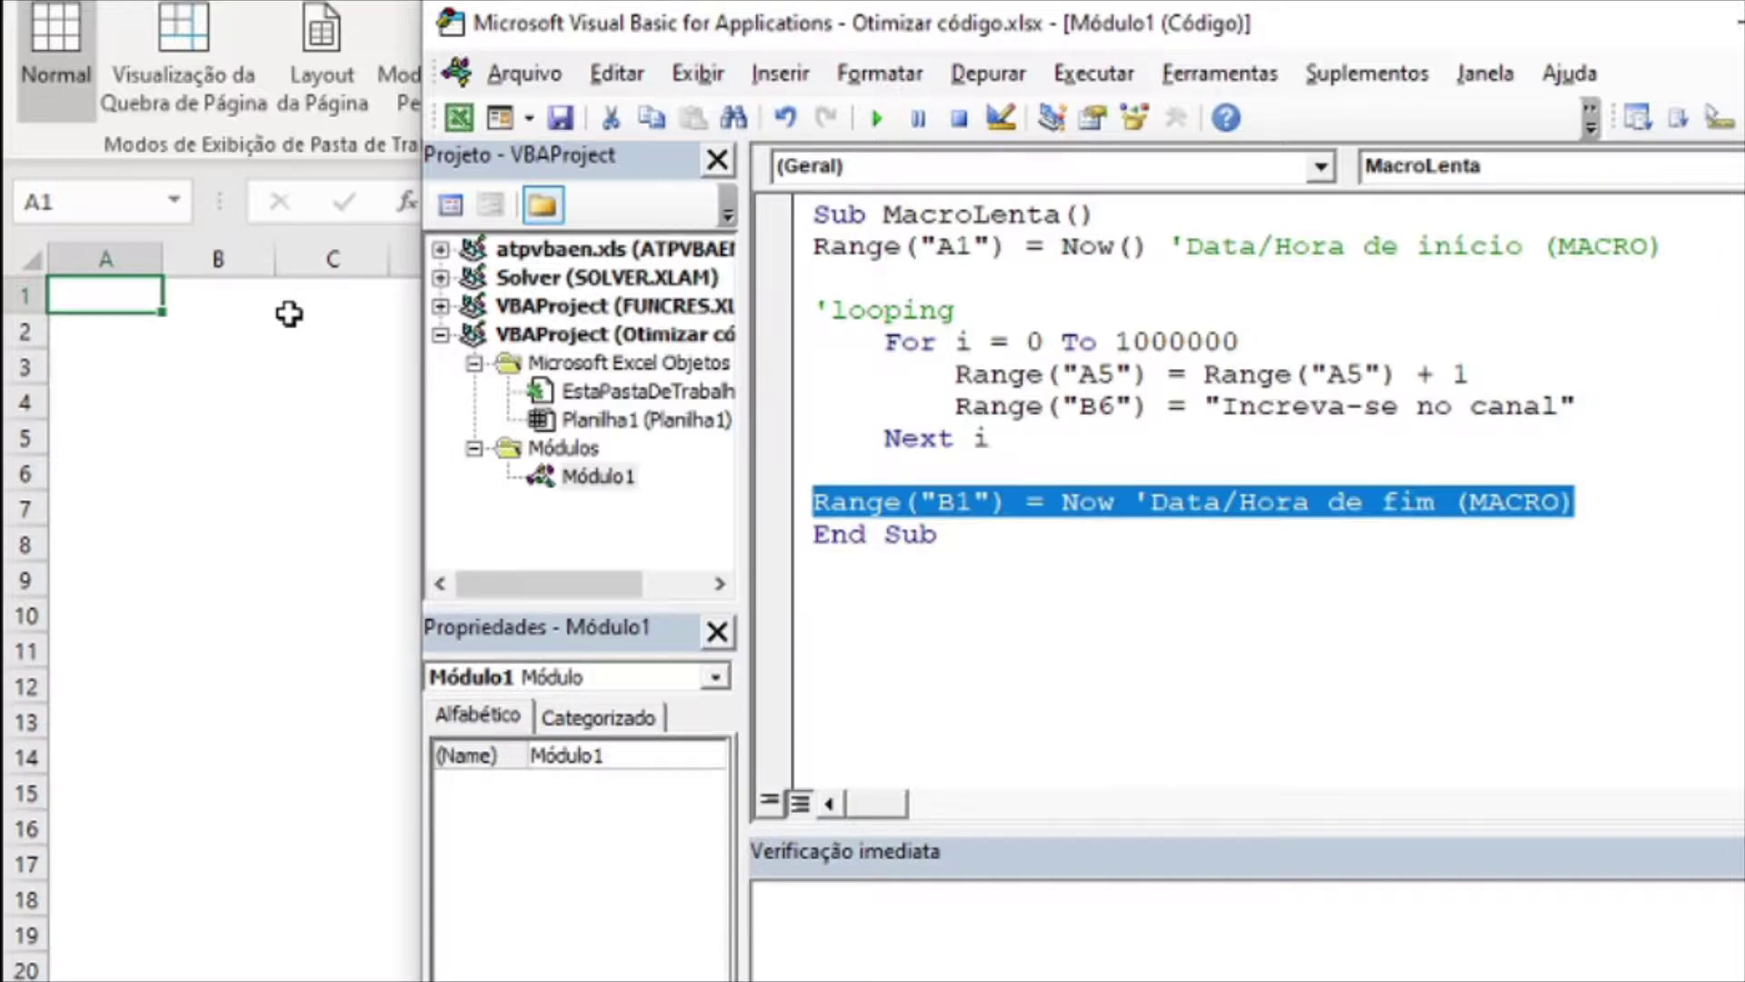
{"action": "left_click", "coordinate": [1115, 373]}
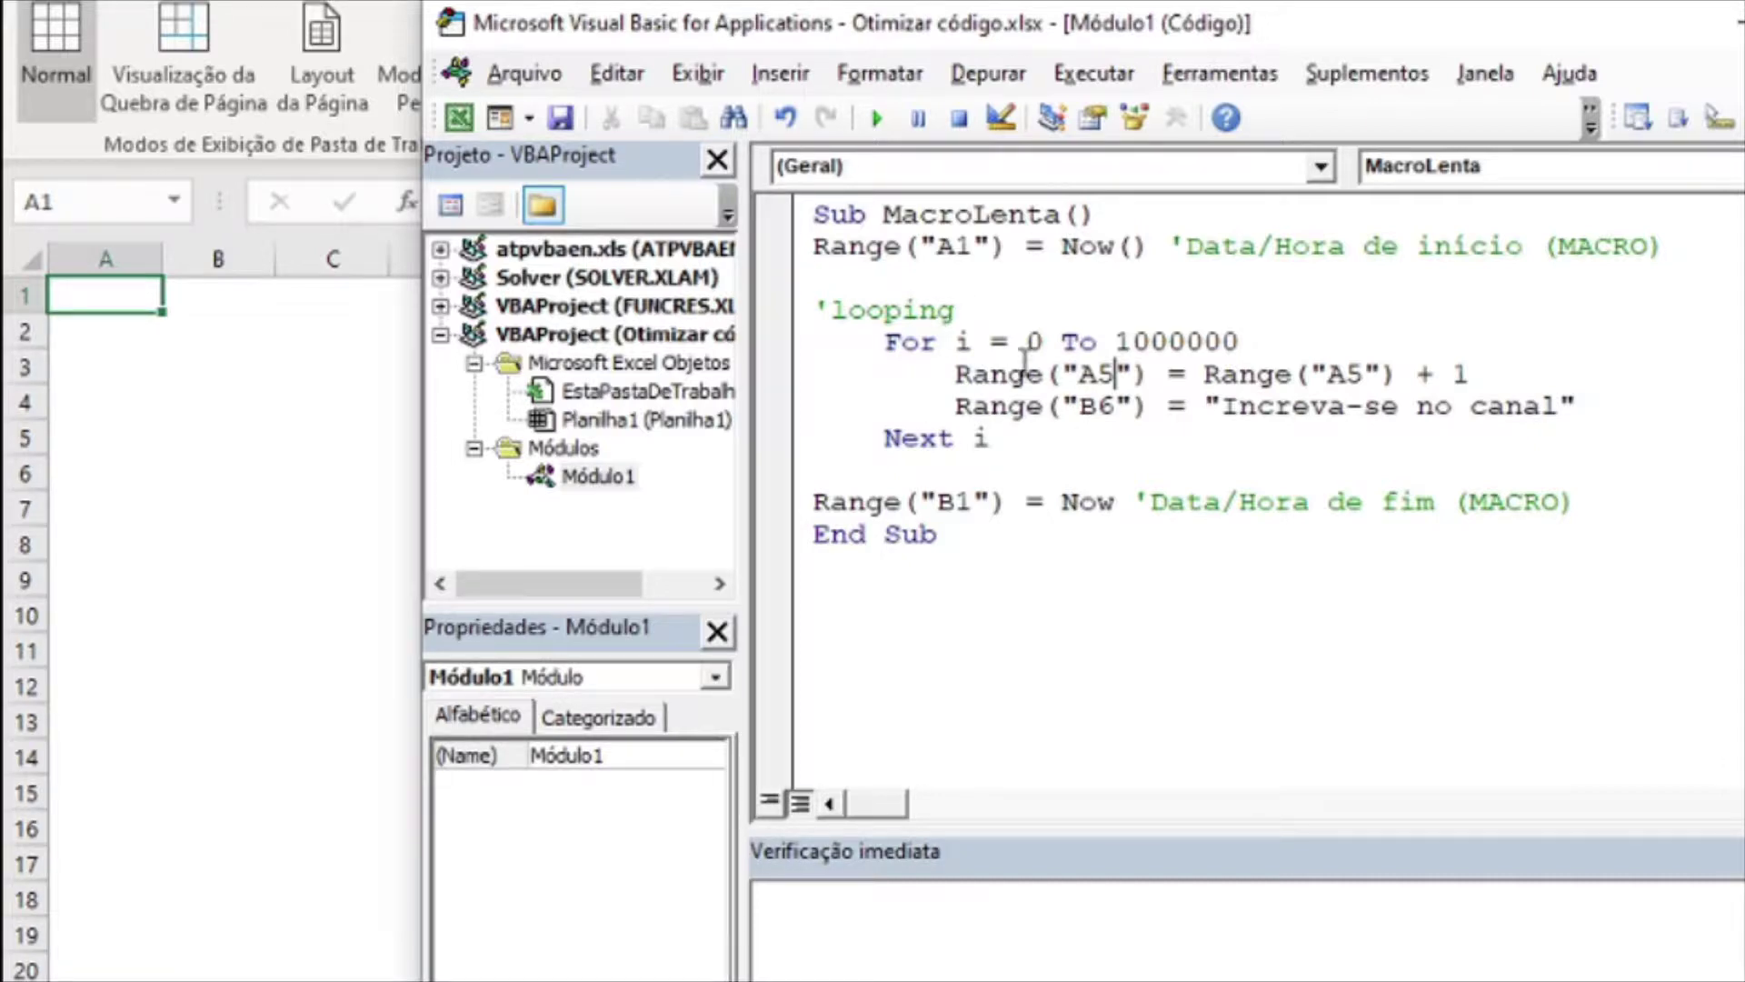
{"action": "left_click_drag", "start_coordinate": [1133, 344], "coordinate": [1183, 344]}
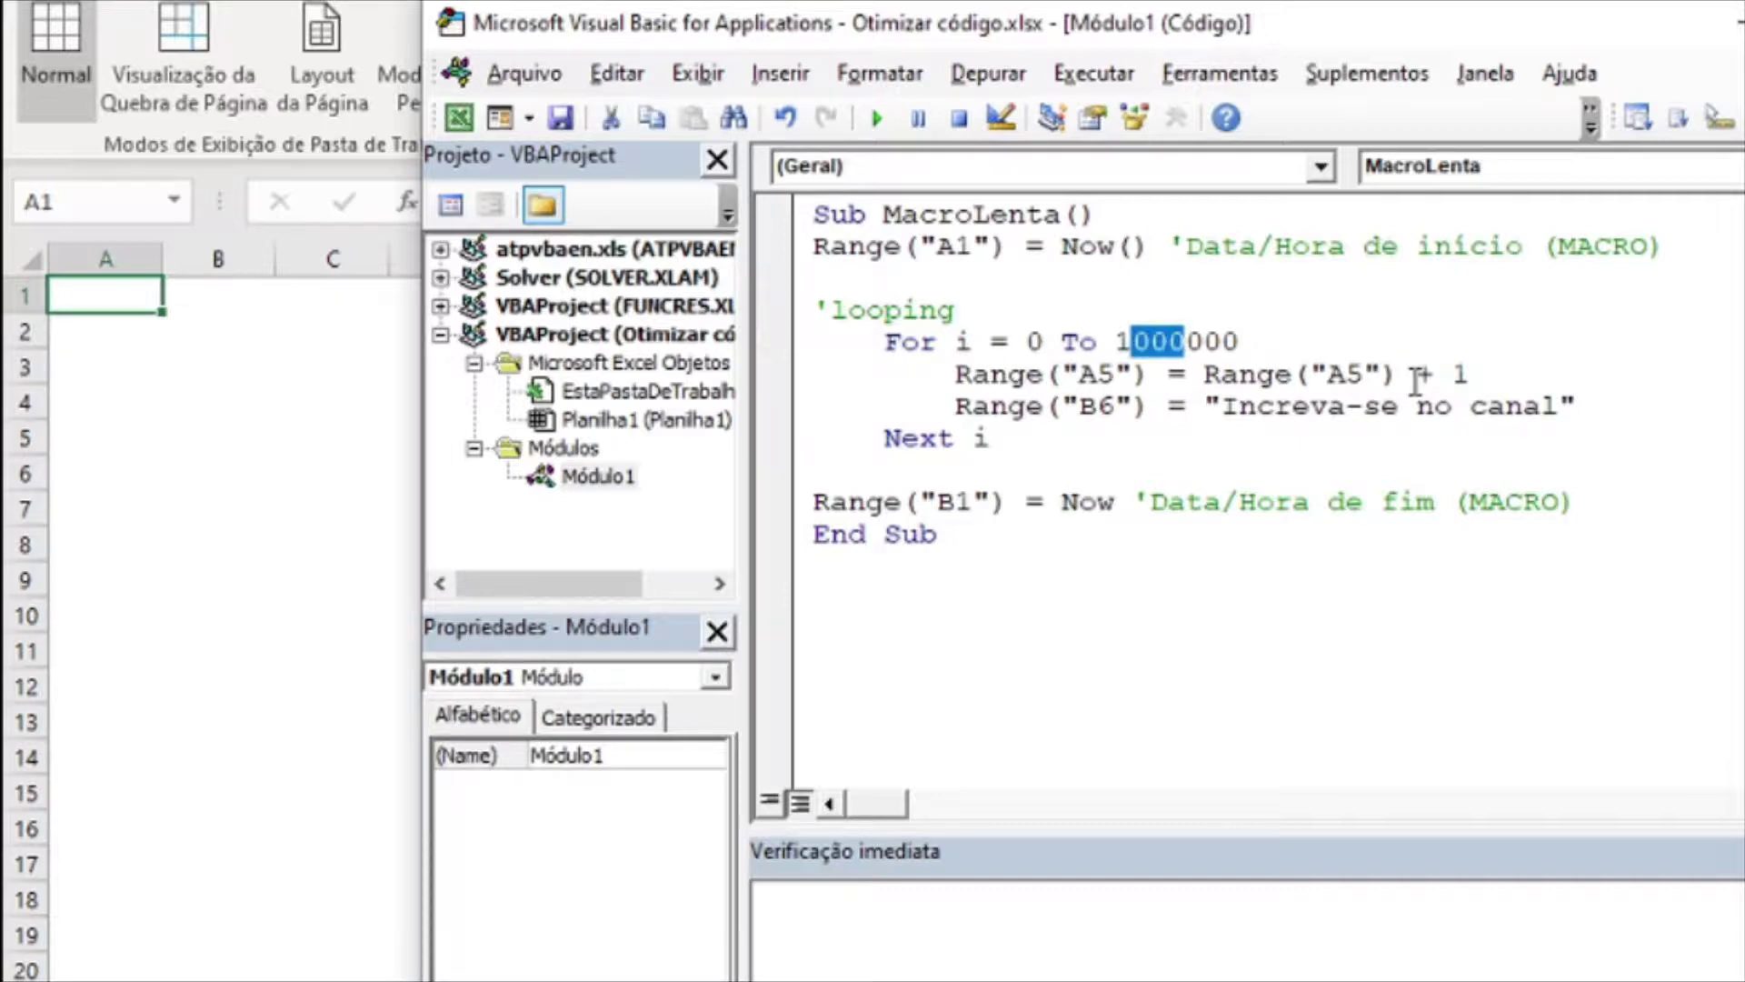
{"action": "left_click", "coordinate": [1055, 345]}
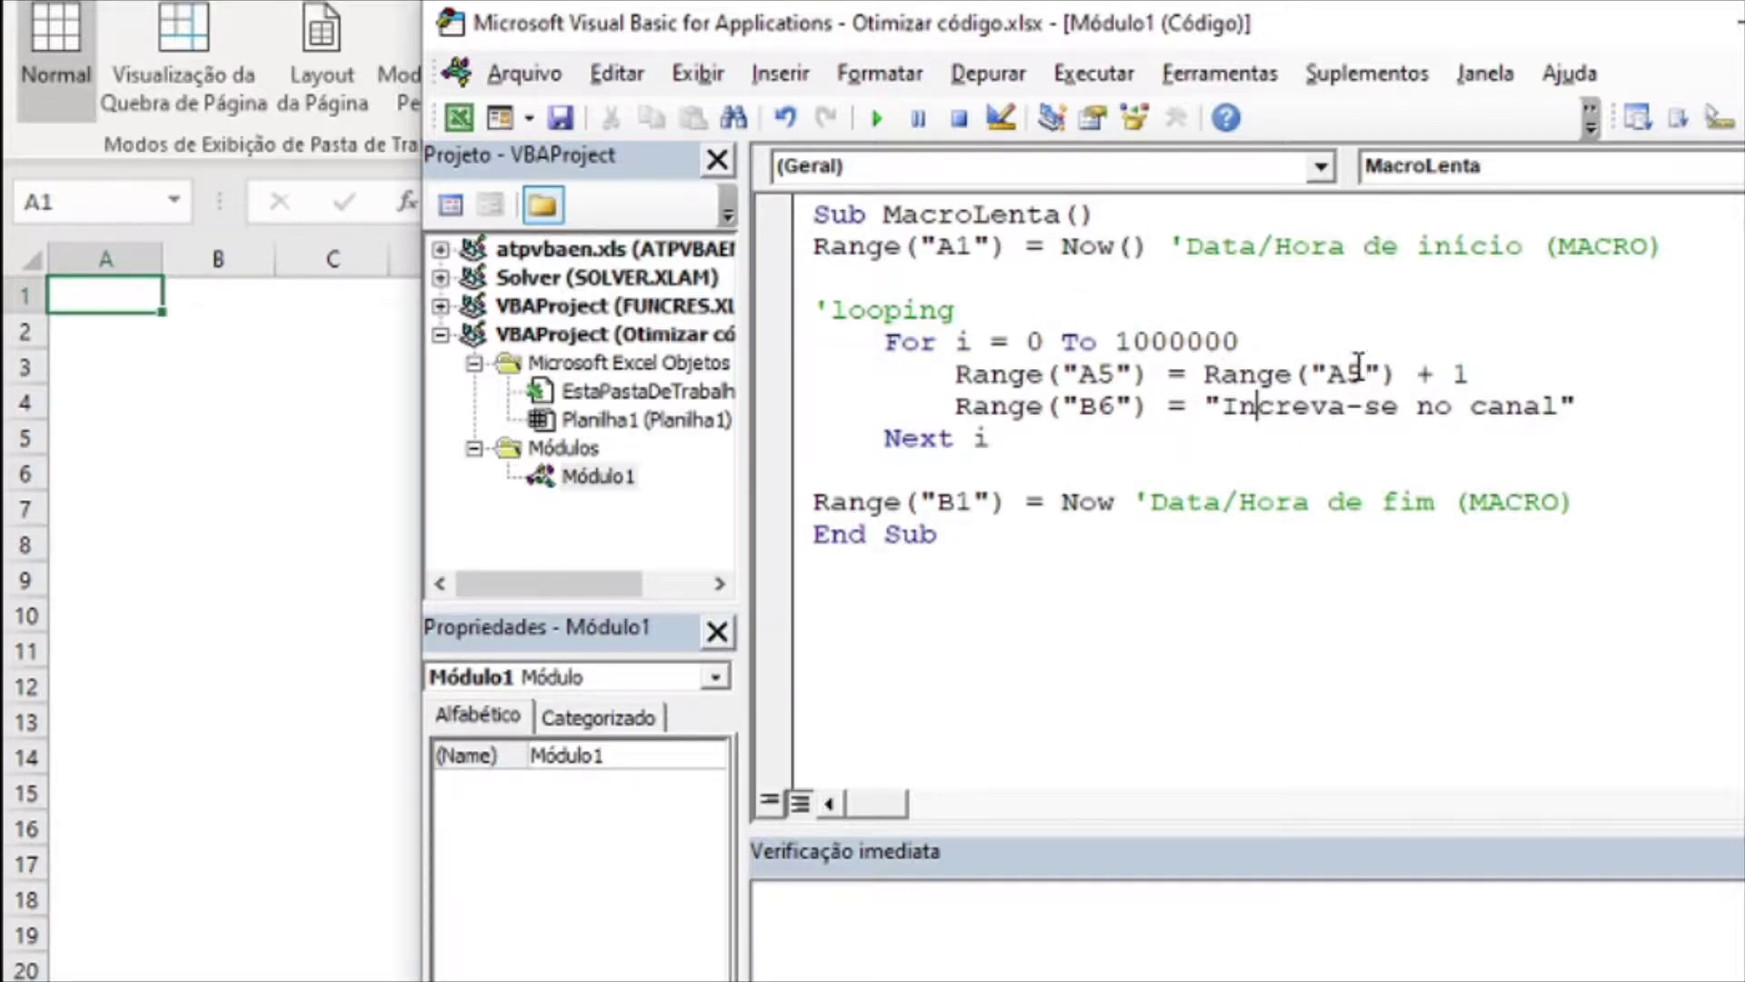
{"action": "left_click_drag", "start_coordinate": [1204, 374], "coordinate": [1439, 374]}
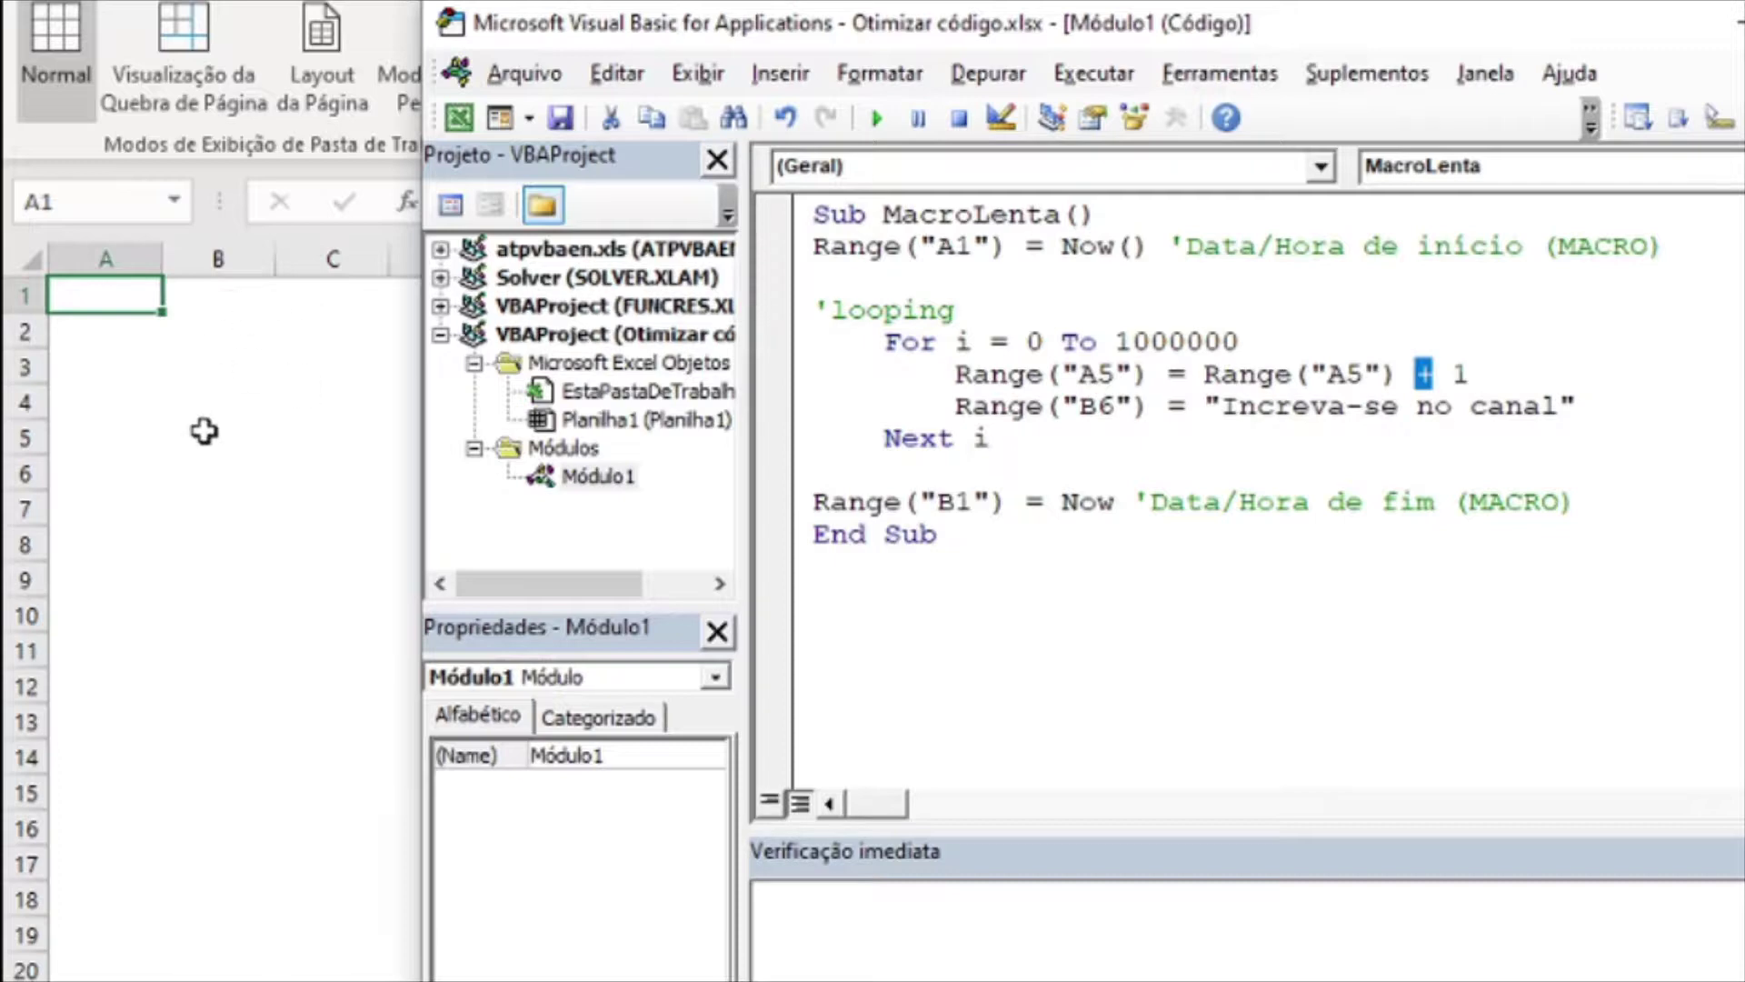
{"action": "mouse_move", "coordinate": [1204, 405]}
{"action": "left_mouse_down"}
{"action": "mouse_move", "coordinate": [1461, 428]}
{"action": "mouse_move", "coordinate": [1610, 406]}
{"action": "left_mouse_up"}
{"action": "left_click", "coordinate": [1461, 452]}
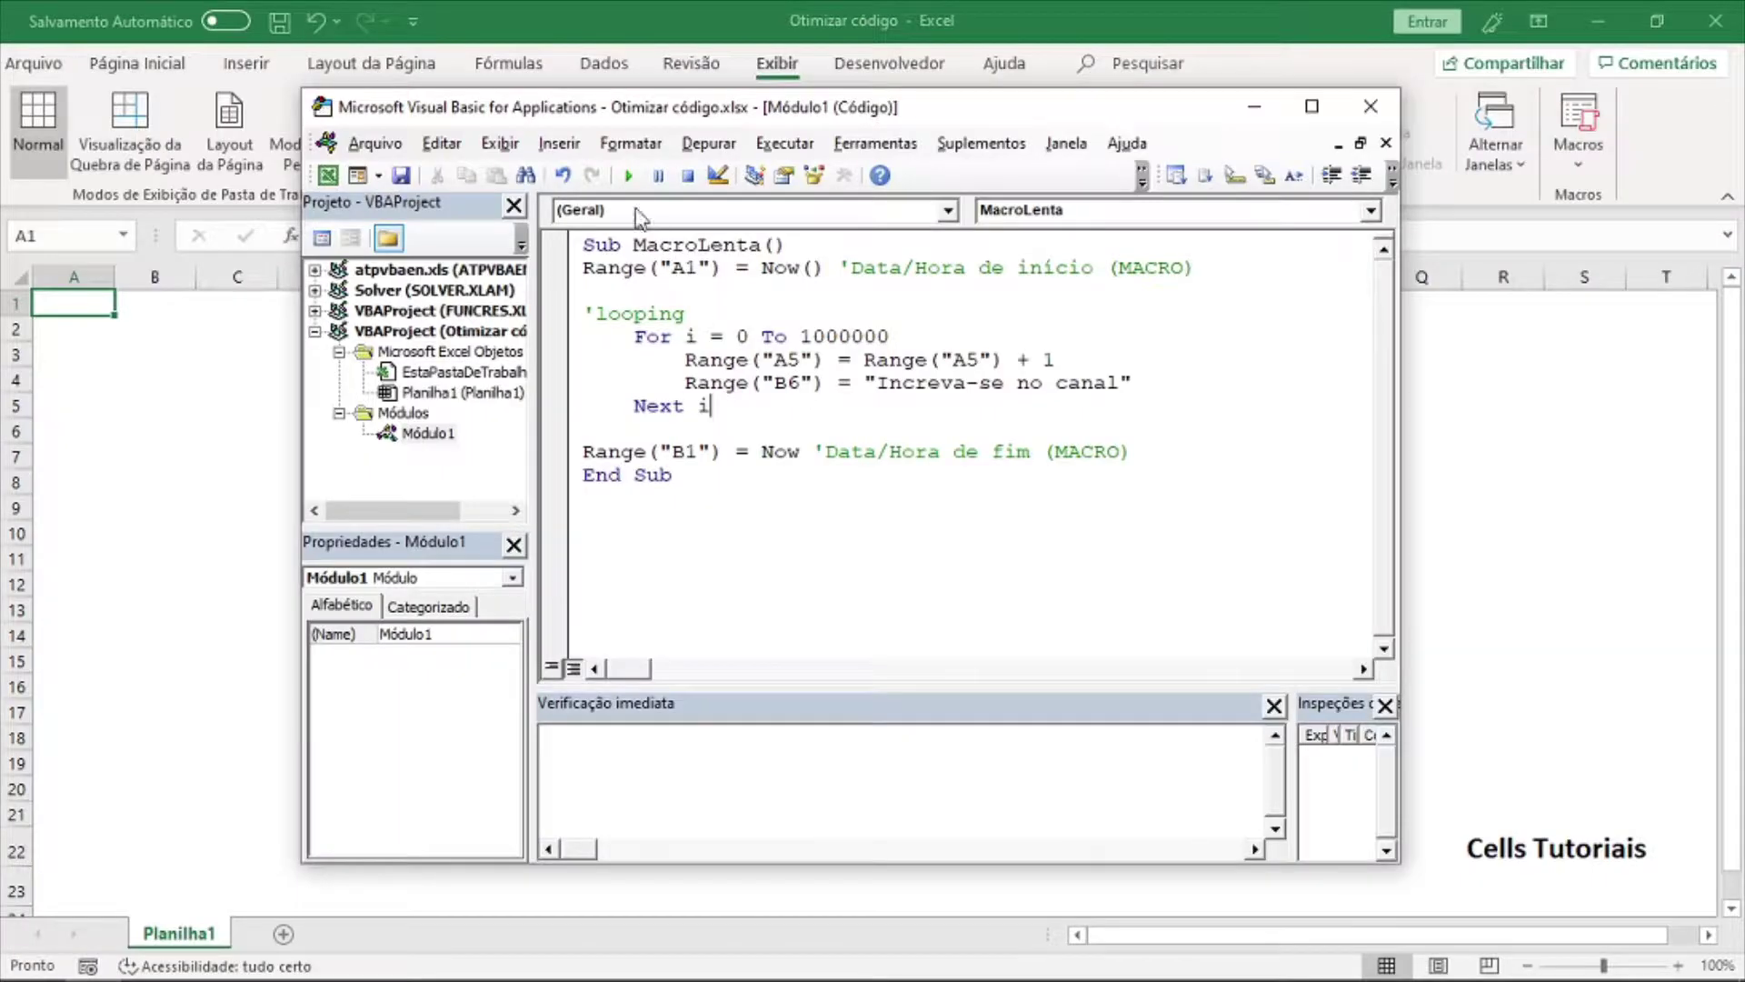
{"action": "left_click", "coordinate": [629, 176]}
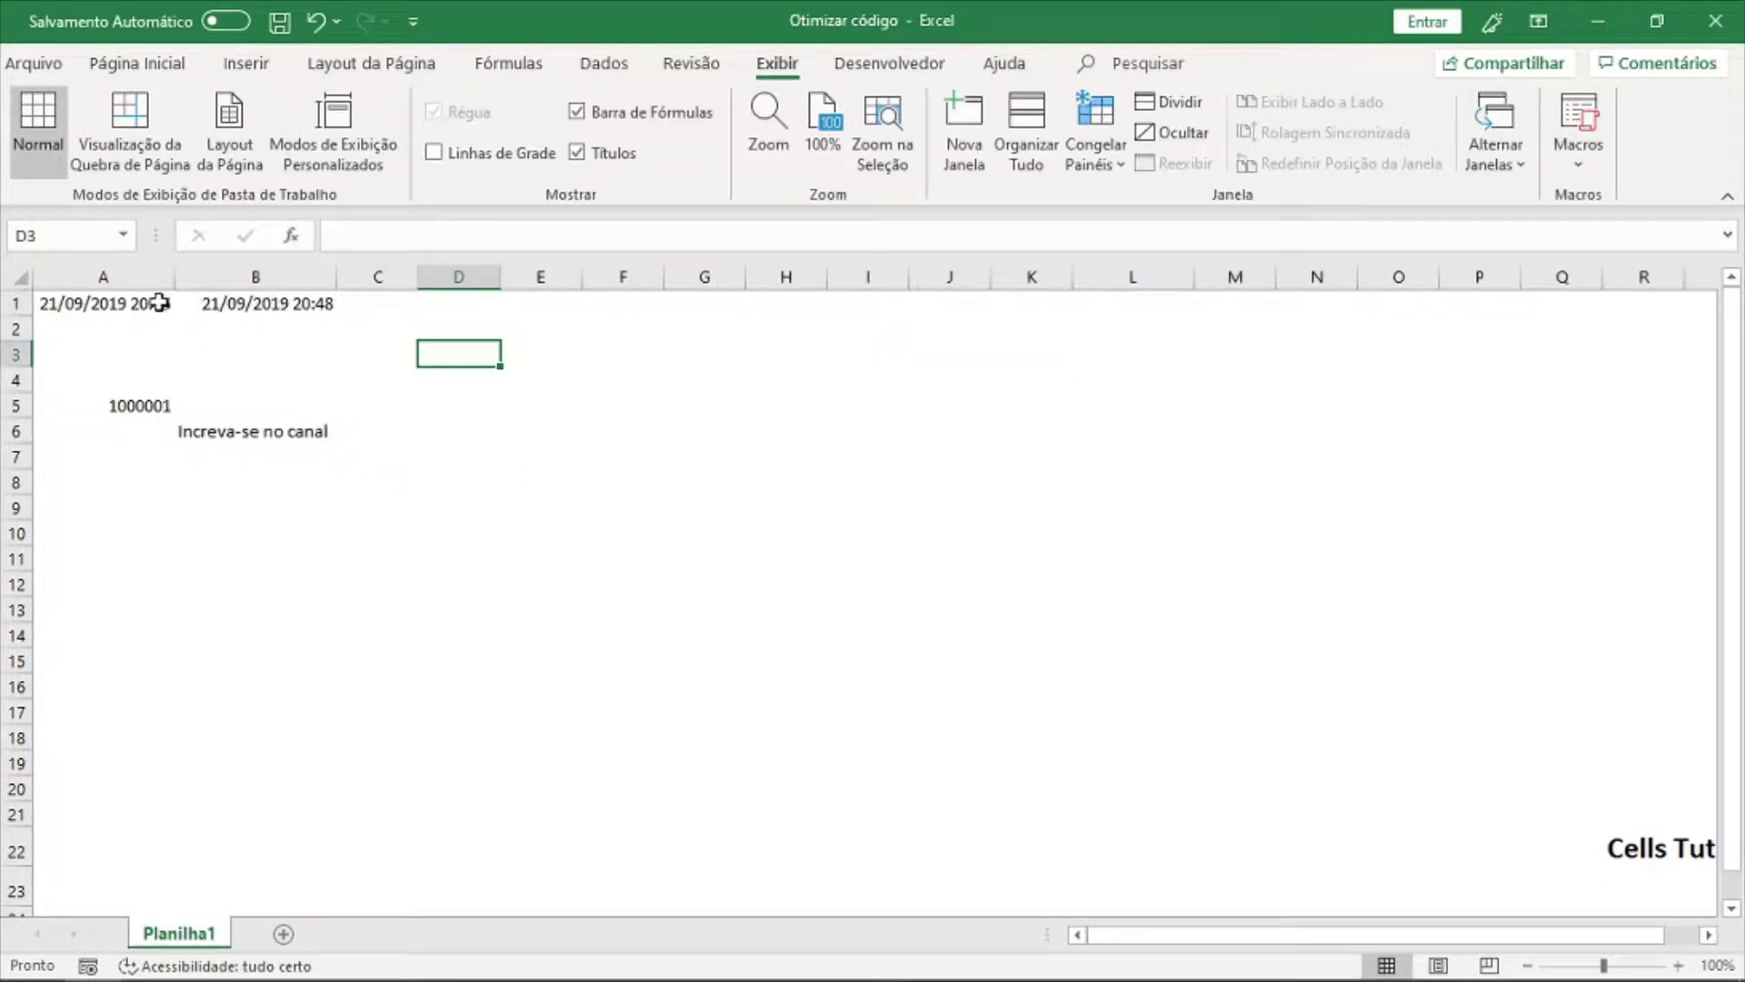
Copy the A1 and B1 run times into E1 and F1, labelled 'Sem nenhuma alteração' in G1.
{"action": "left_click", "coordinate": [156, 306]}
{"action": "left_click", "coordinate": [291, 300]}
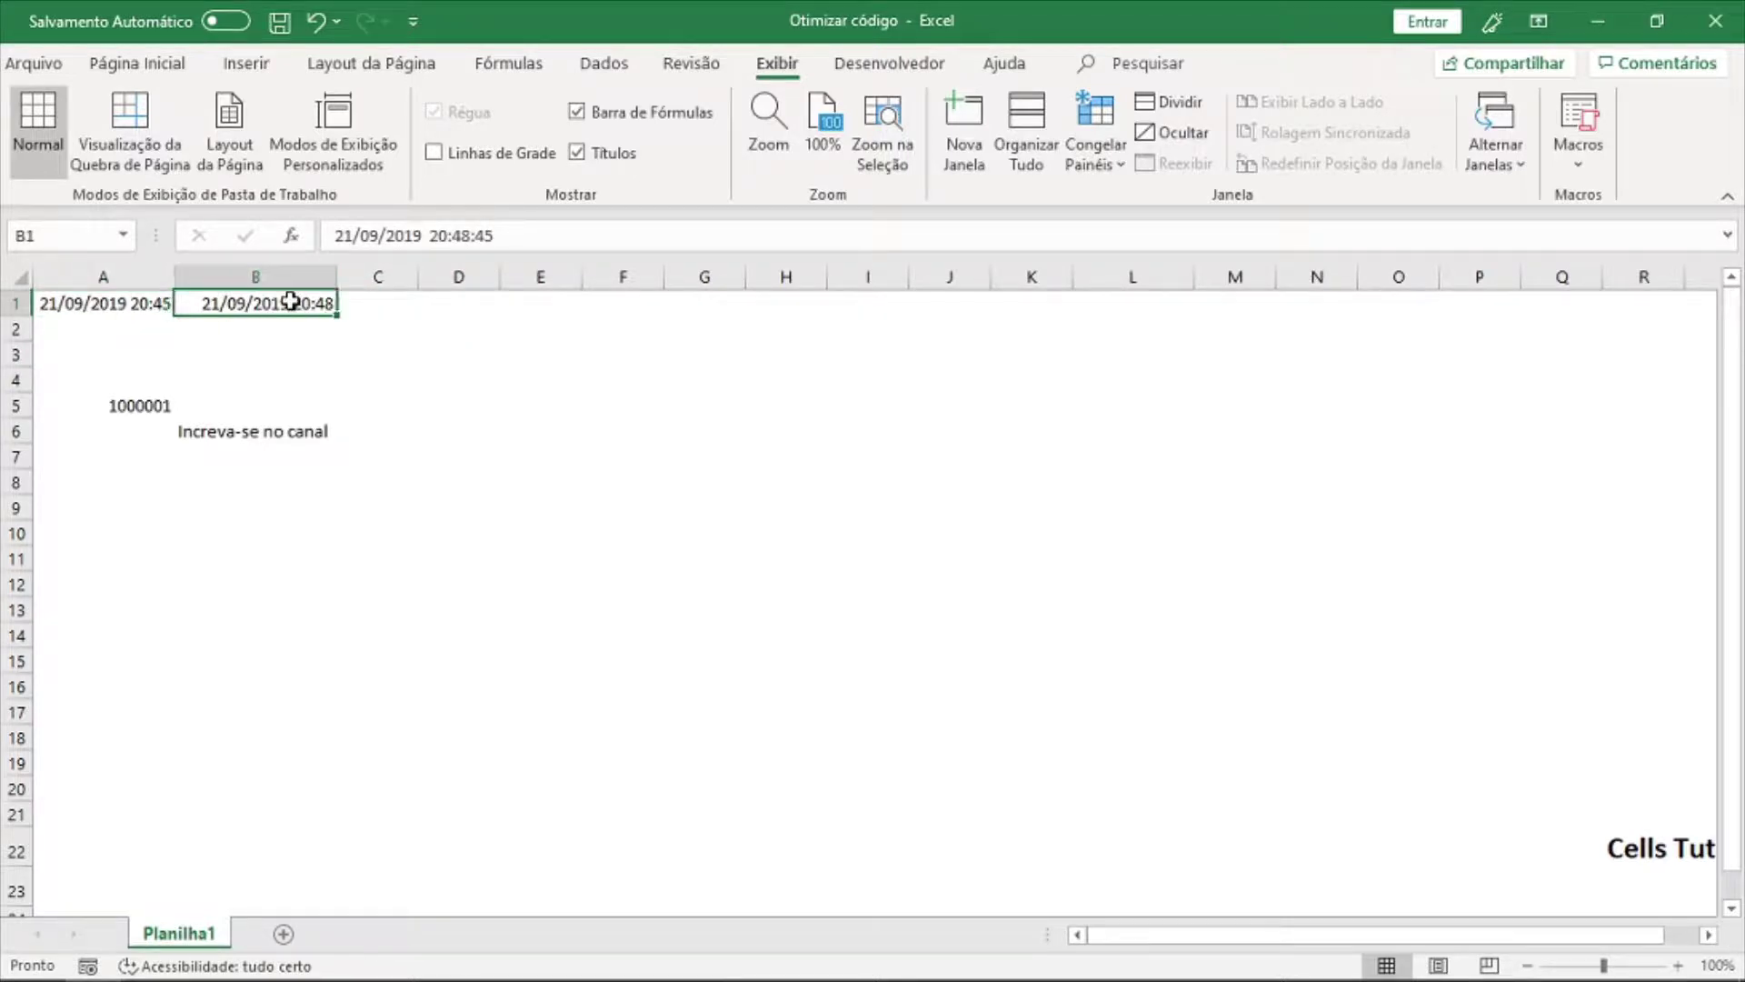
{"action": "key", "text": "Left"}
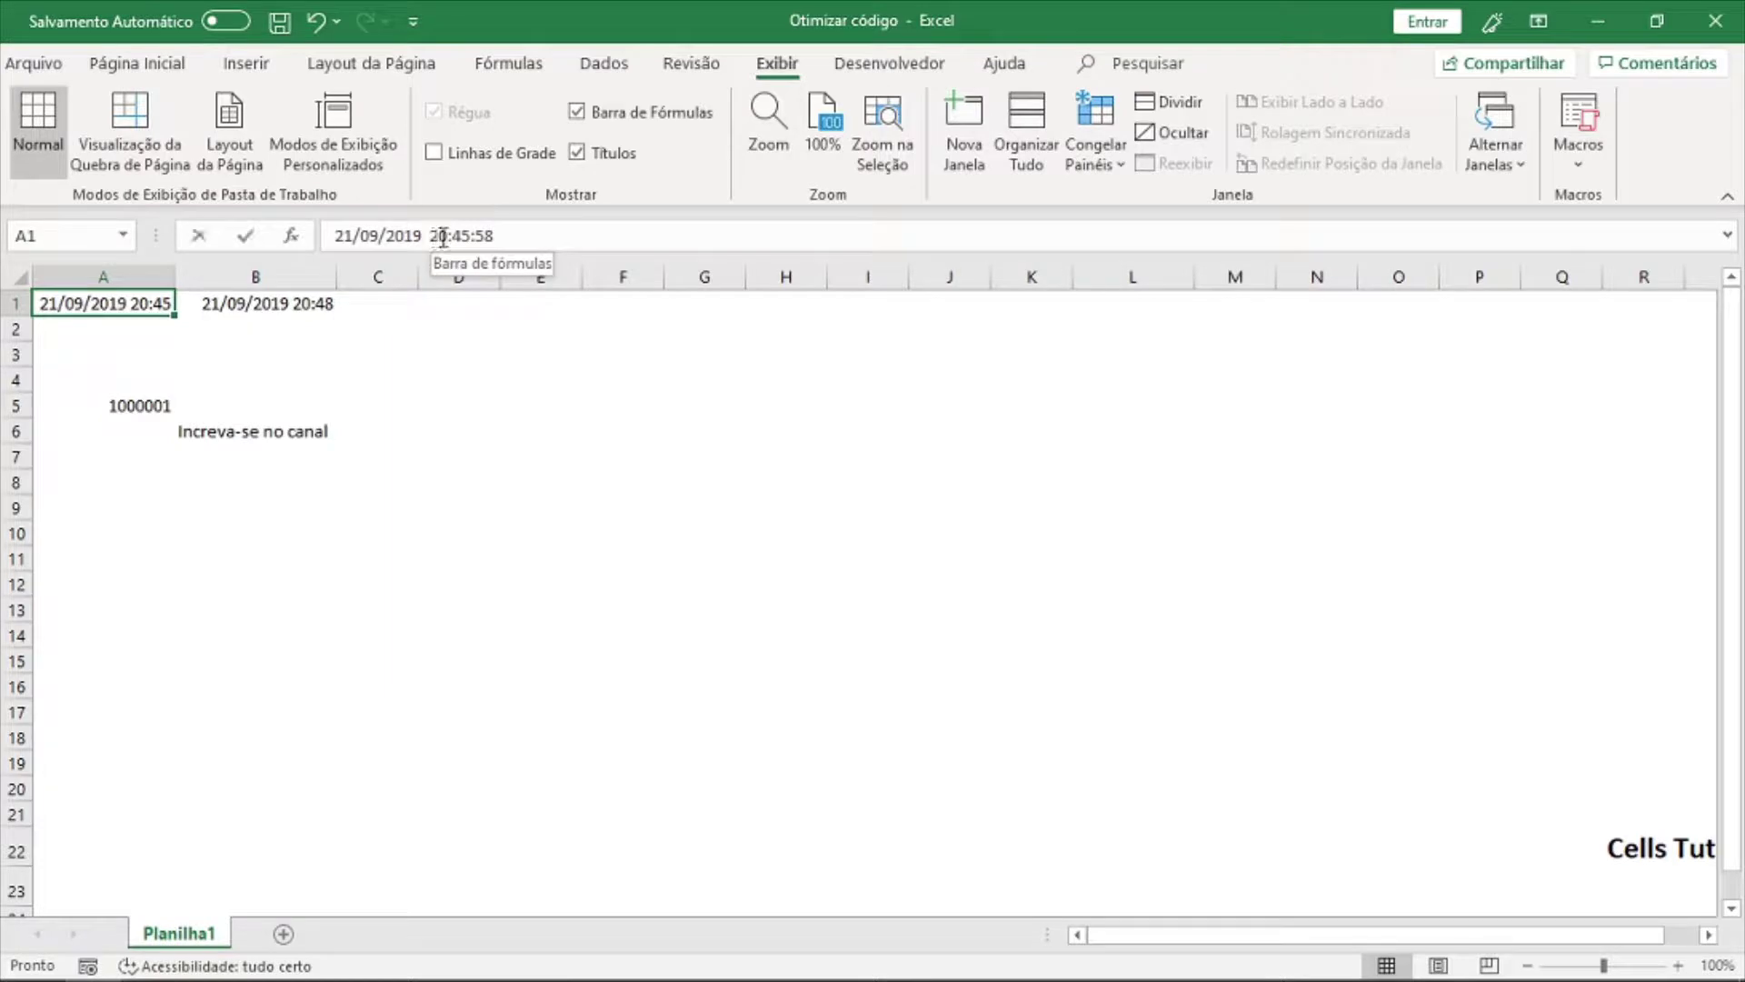
{"action": "left_click_drag", "start_coordinate": [431, 235], "coordinate": [510, 237]}
{"action": "left_click", "coordinate": [553, 300]}
{"action": "type", "text": "20:45:58"}
{"action": "left_click", "coordinate": [322, 305]}
{"action": "key", "text": "ctrl+c"}
{"action": "left_click", "coordinate": [623, 303]}
{"action": "key", "text": "ctrl+v"}
{"action": "key", "text": "Right"}
{"action": "type", "text": "Sem n"}
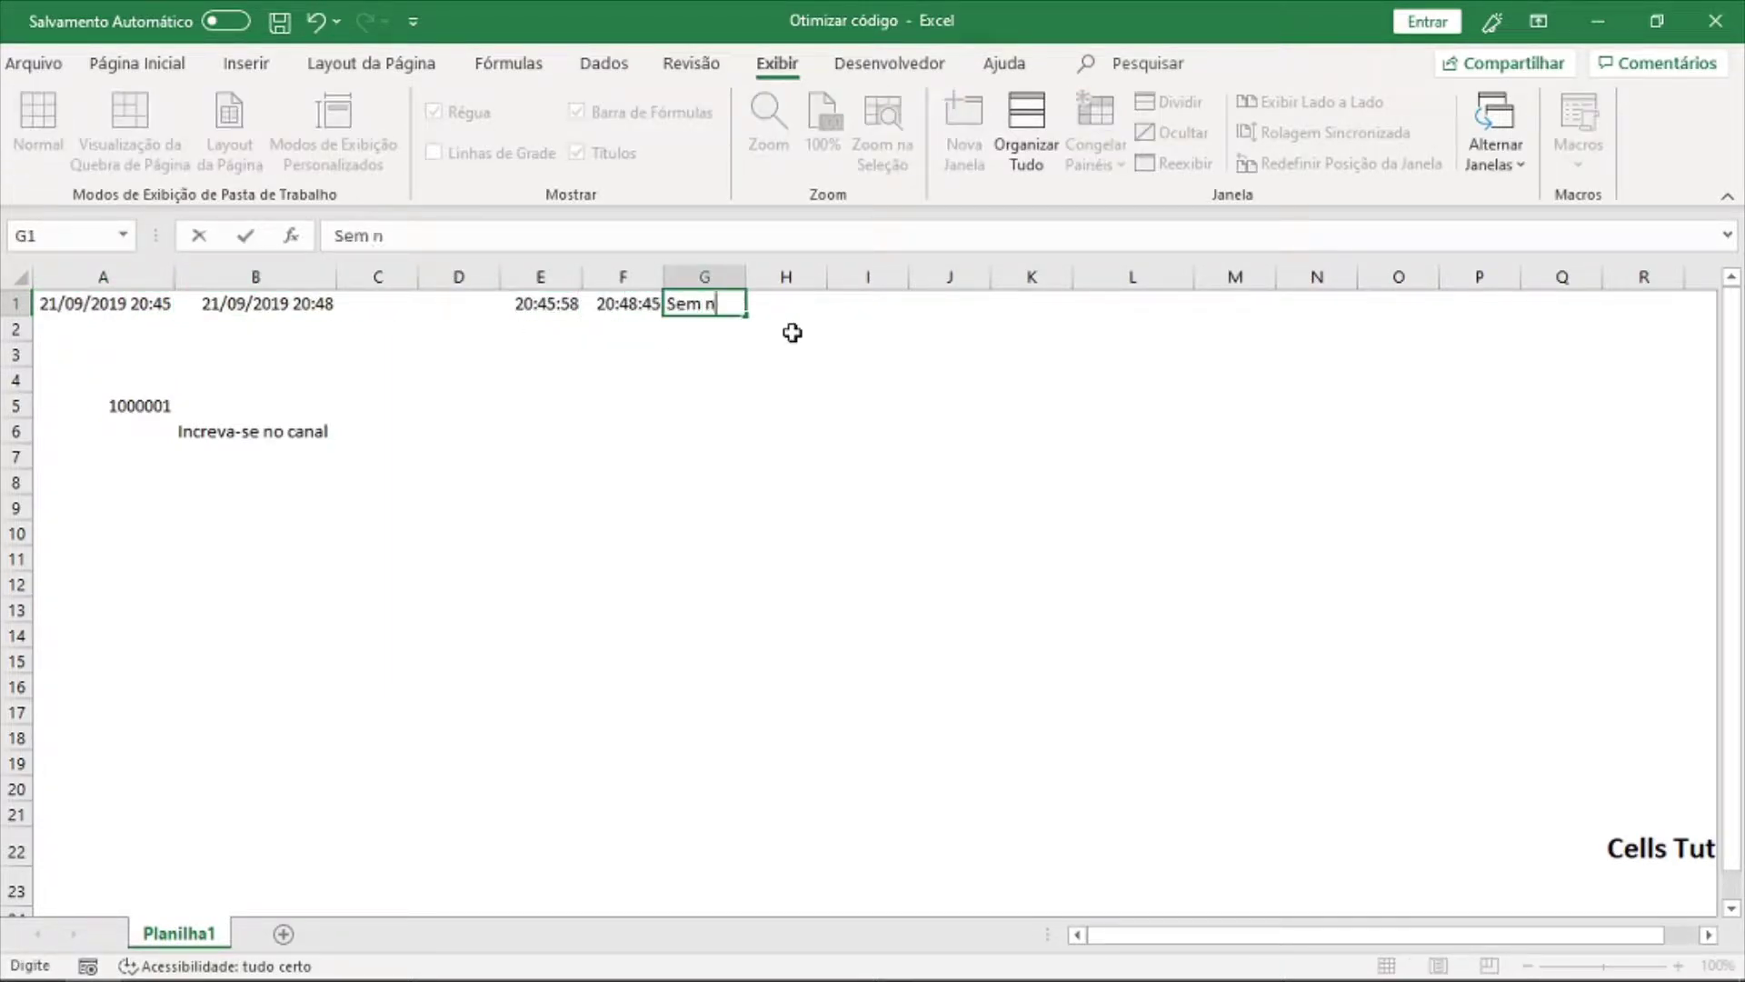
{"action": "type", "text": "enhuma alteração"}
{"action": "key", "text": "Return"}
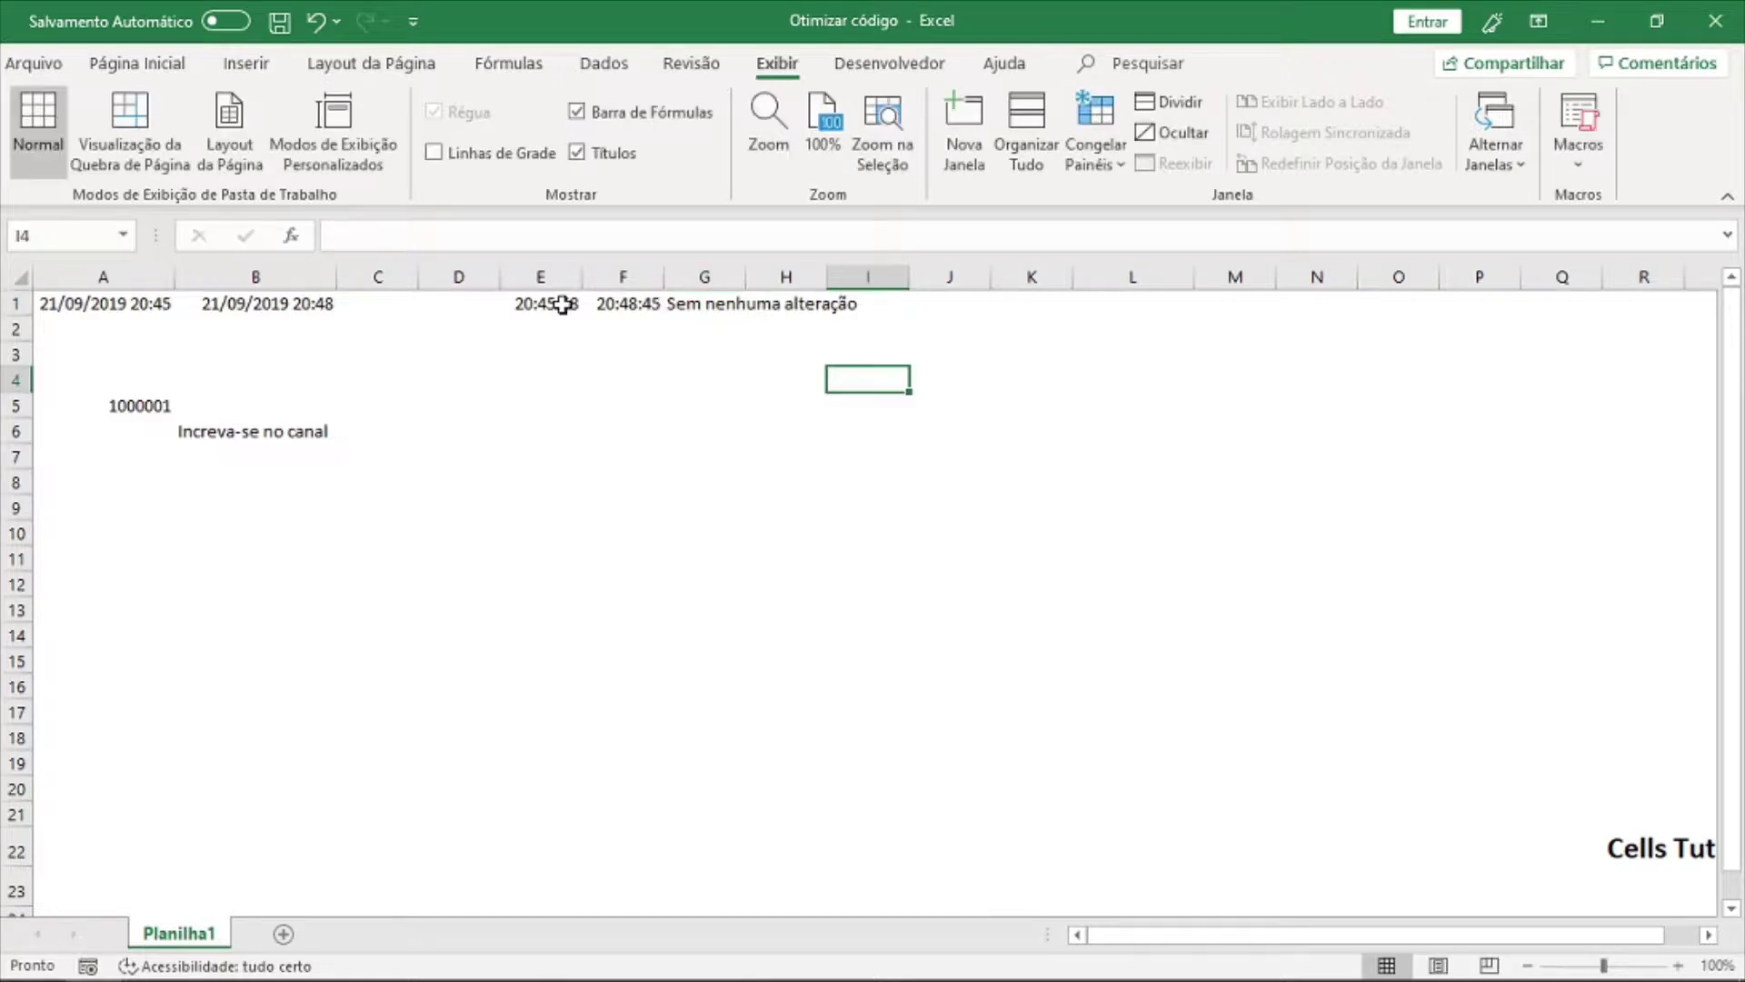
Fill the E1:F6 time block yellow and center it horizontally.
{"action": "left_click_drag", "start_coordinate": [554, 305], "coordinate": [663, 443]}
{"action": "left_click", "coordinate": [136, 62]}
{"action": "left_click", "coordinate": [368, 152]}
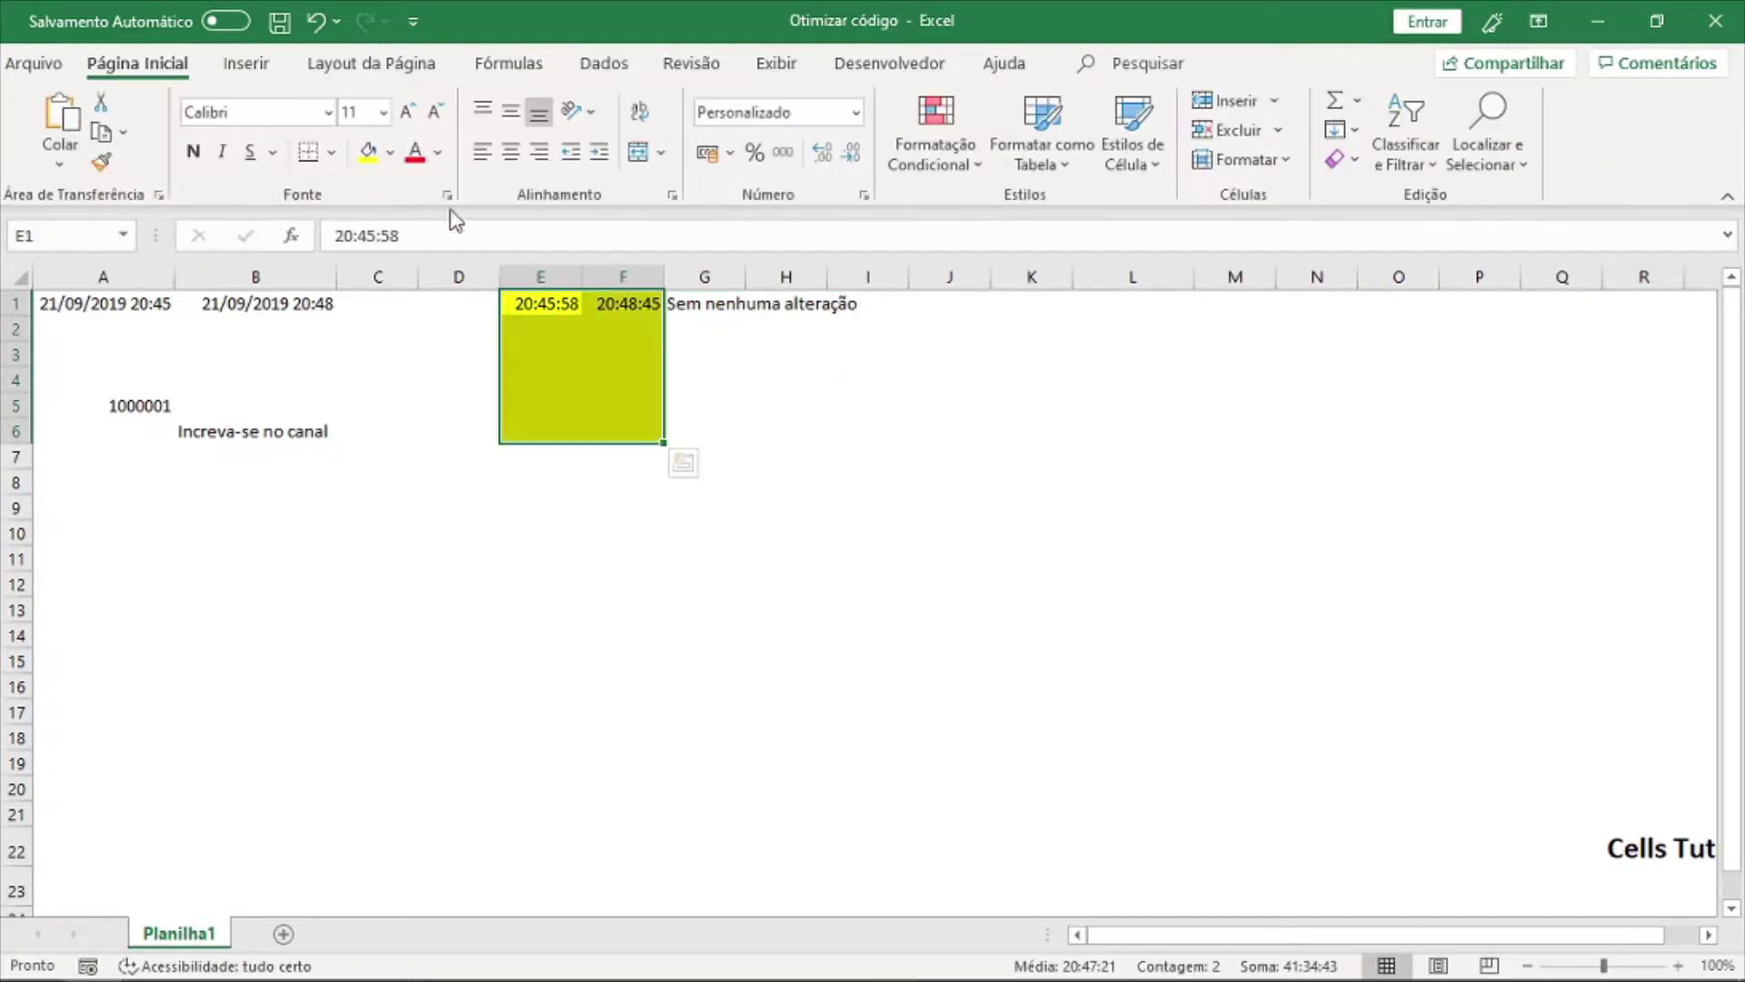
{"action": "left_click", "coordinate": [704, 353]}
{"action": "left_click_drag", "start_coordinate": [553, 307], "coordinate": [637, 427]}
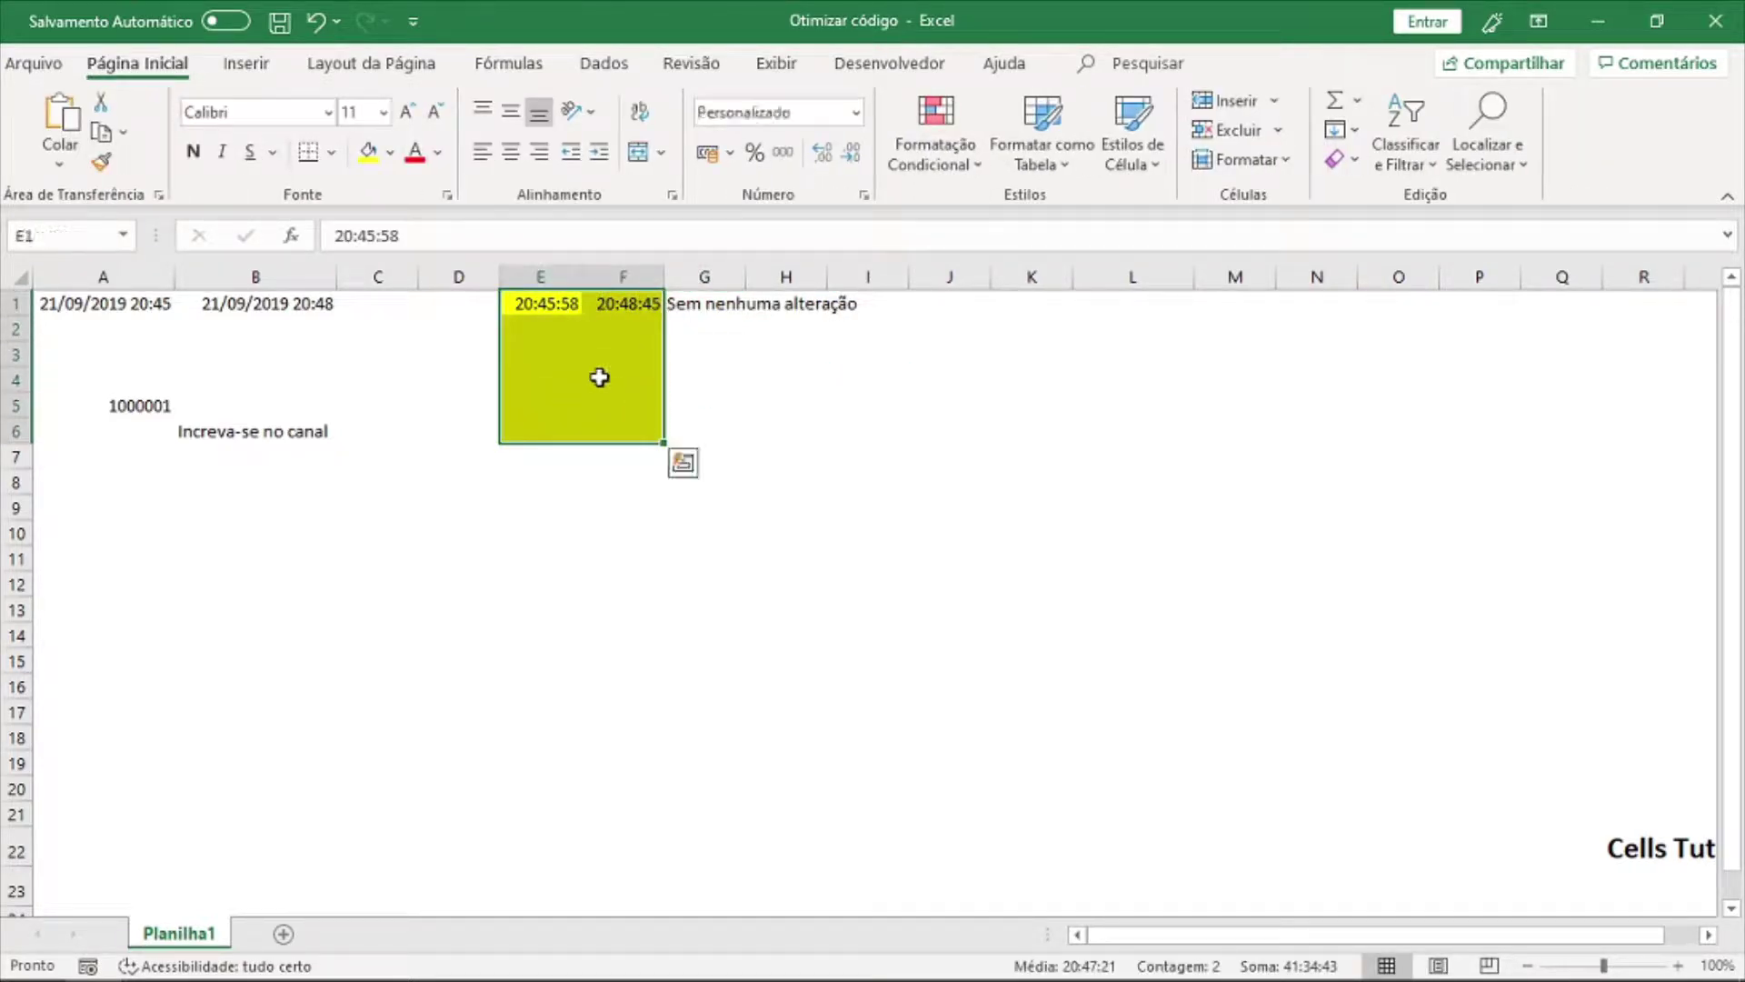
{"action": "left_click", "coordinate": [511, 152]}
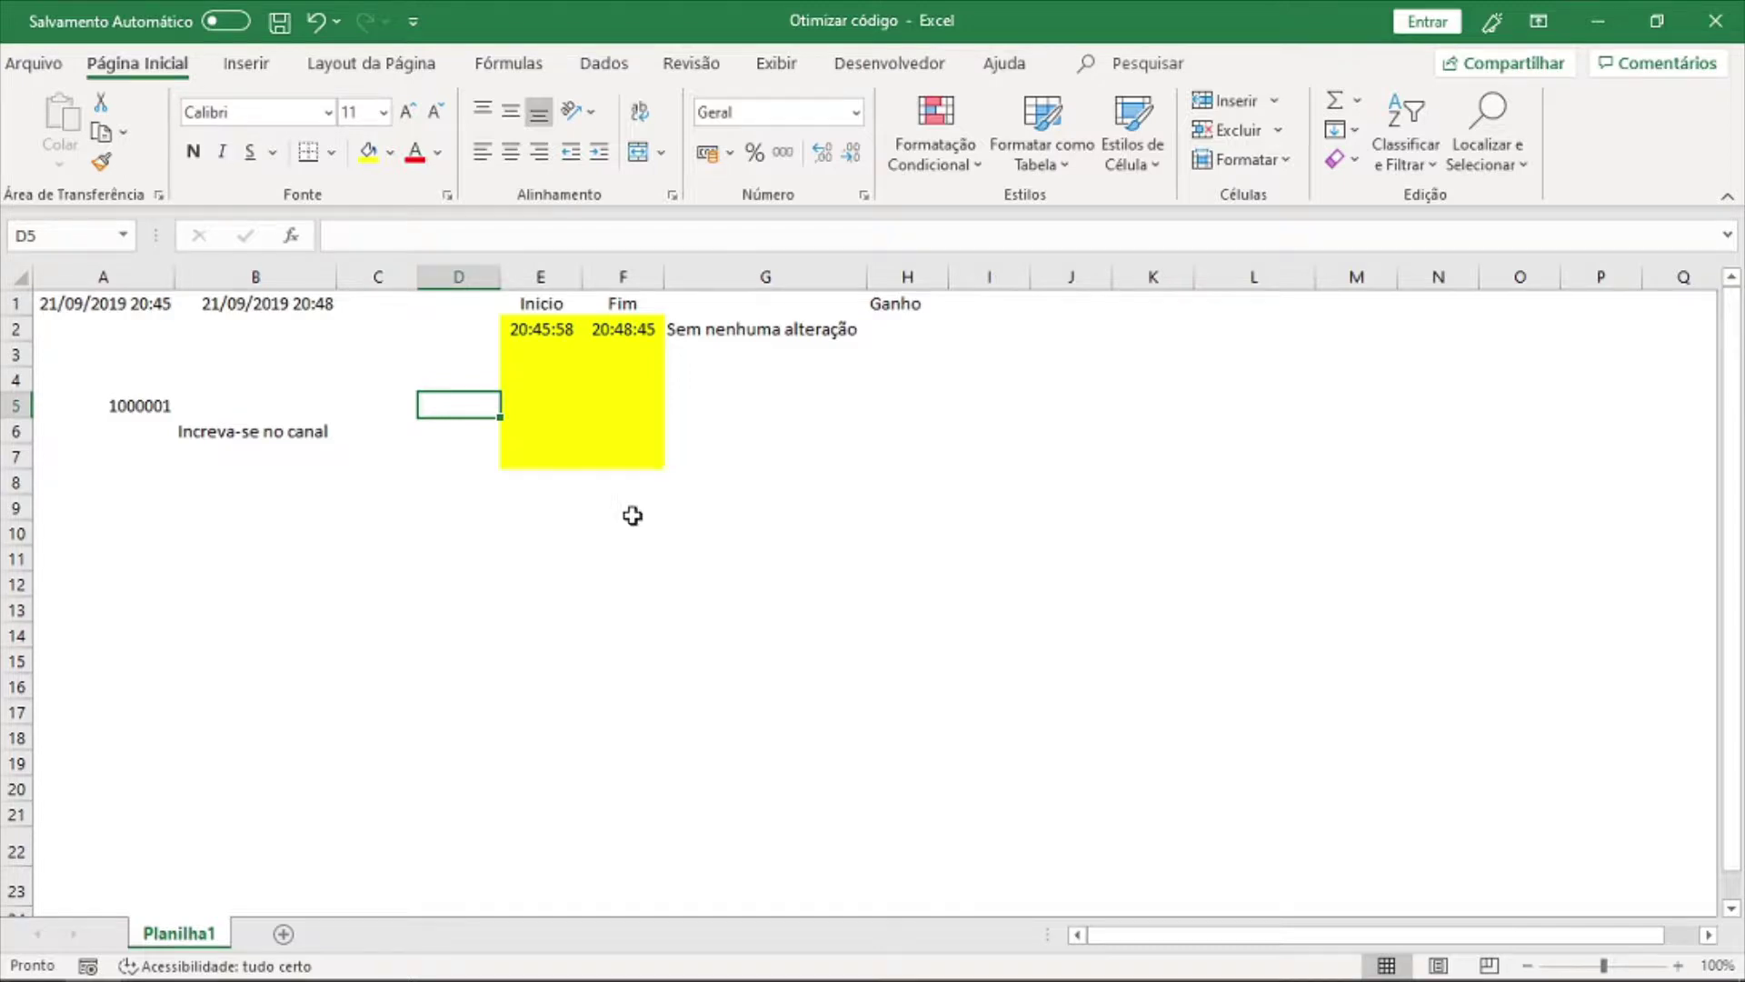
Paste a duplicate of MacroLenta below End Sub, rename it MacroRapida, and select its Range("A1").
{"action": "key", "text": "alt+F11"}
{"action": "key", "text": "ctrl+c"}
{"action": "left_click", "coordinate": [731, 511]}
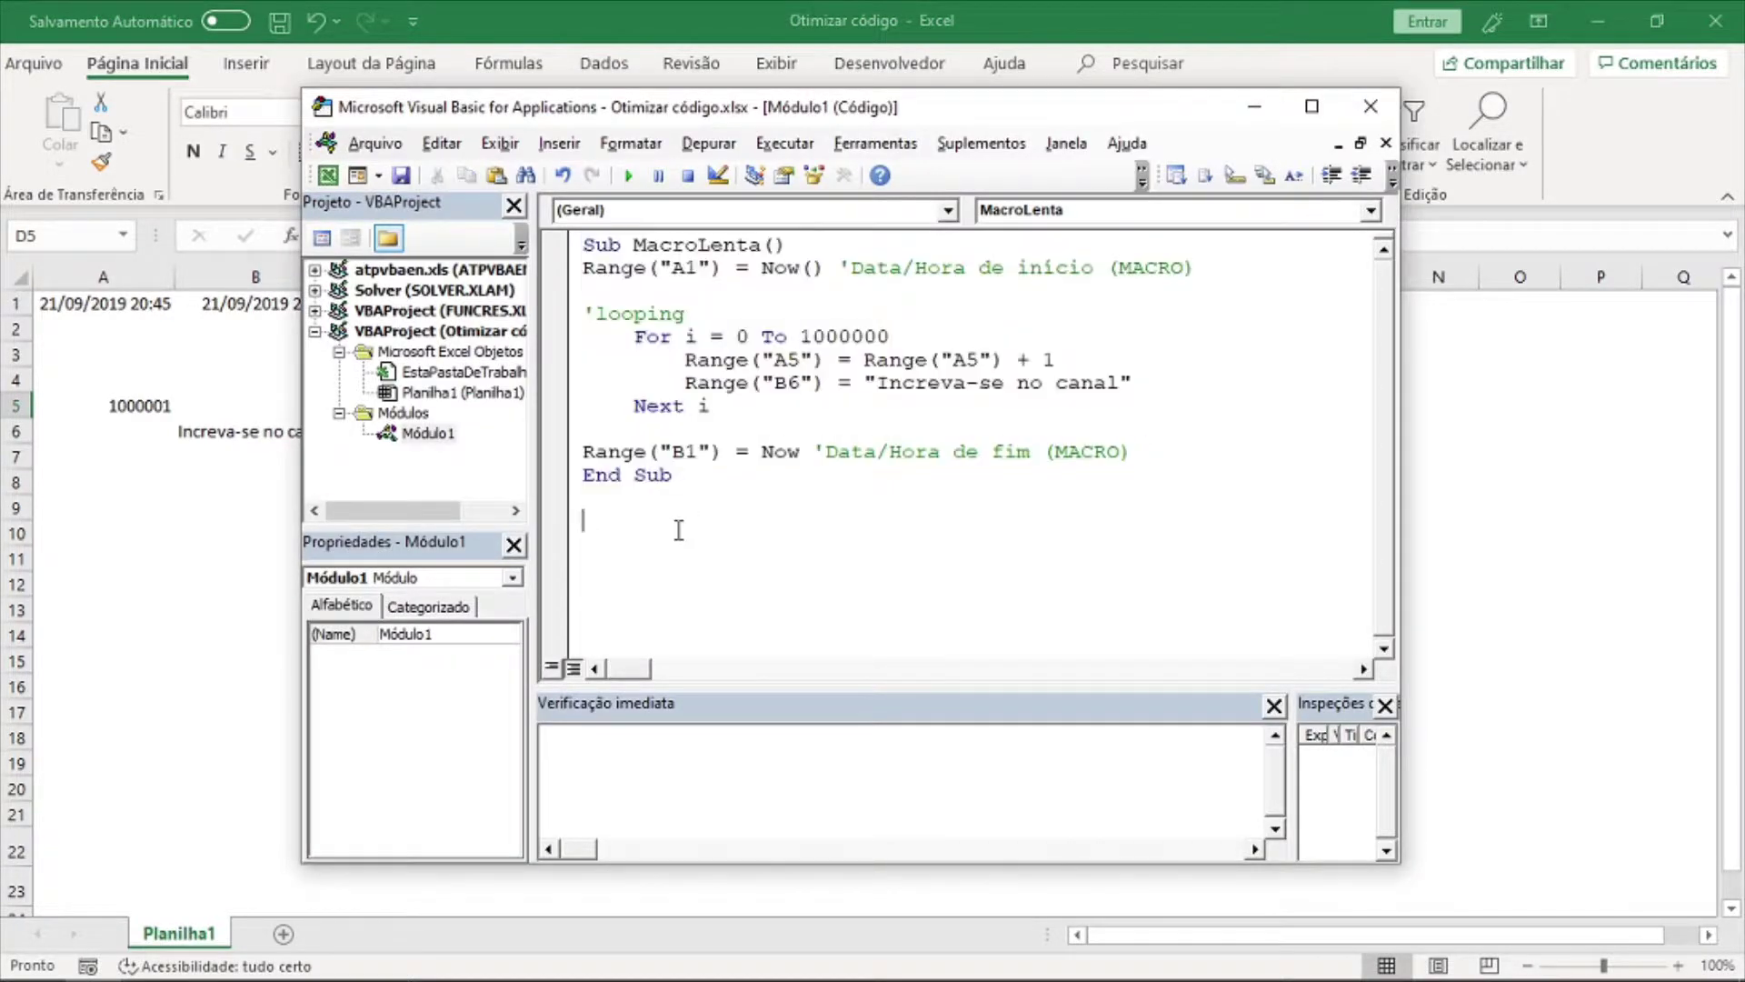
{"action": "key", "text": "ctrl+v"}
{"action": "left_click_drag", "start_coordinate": [701, 383], "coordinate": [772, 383]}
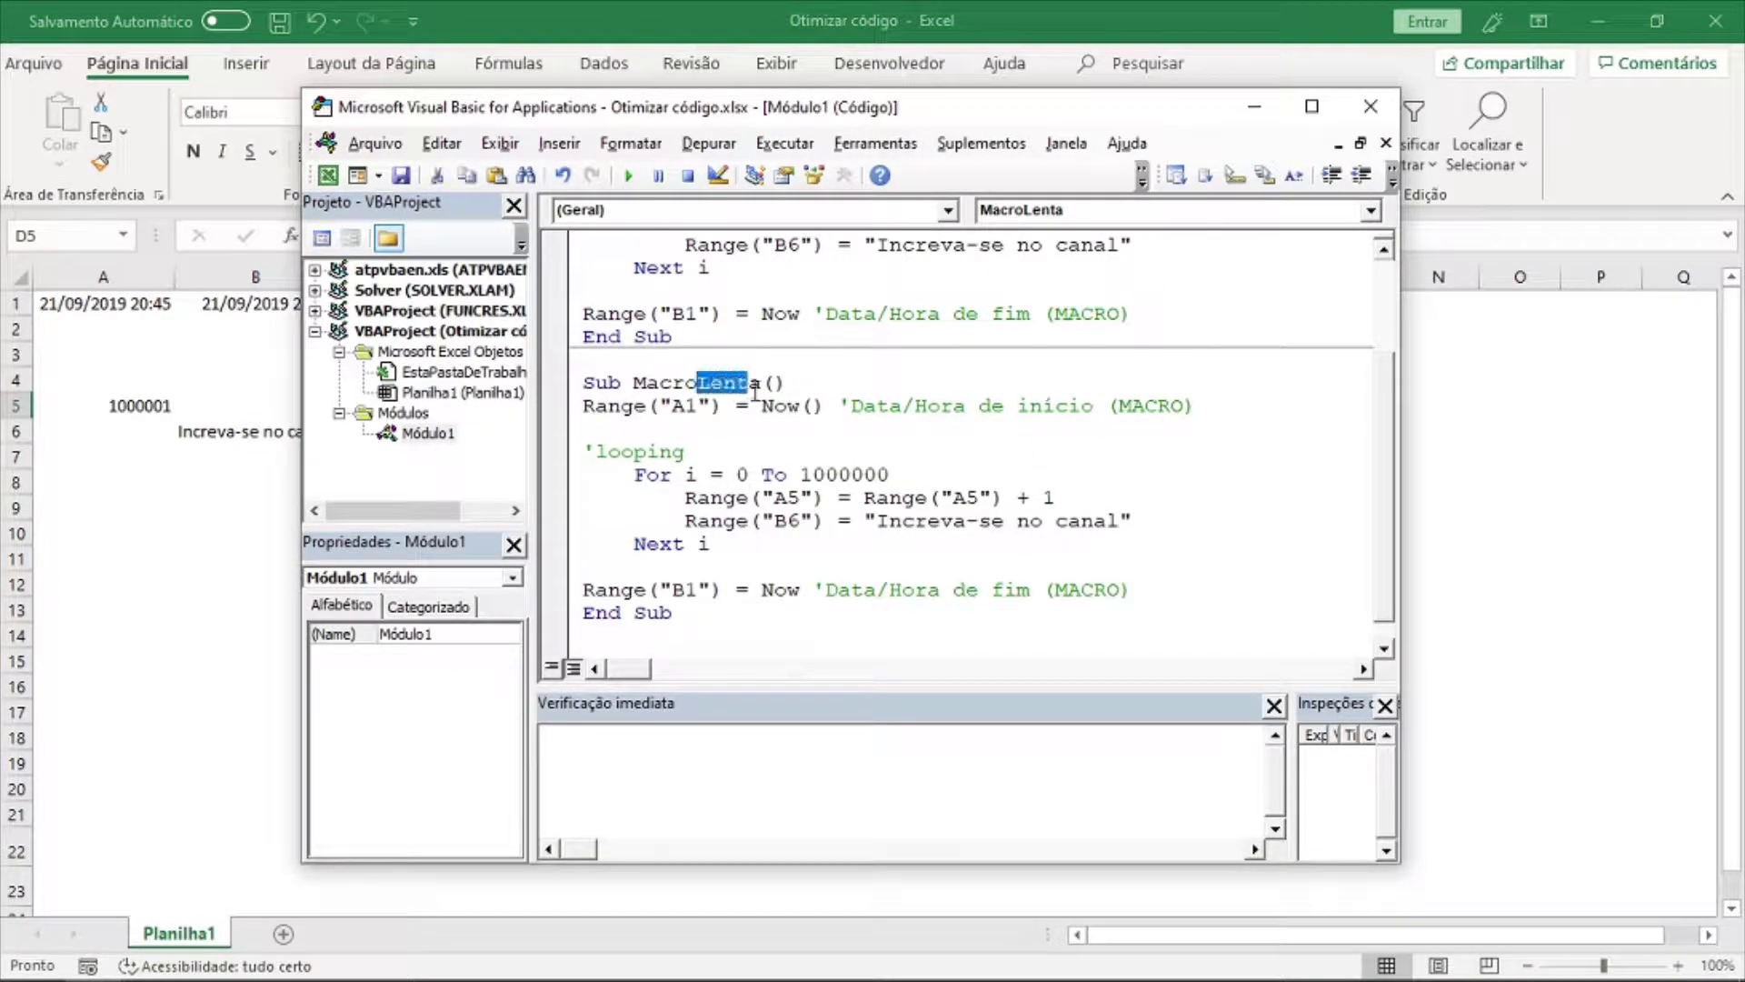
{"action": "type", "text": "Rapida"}
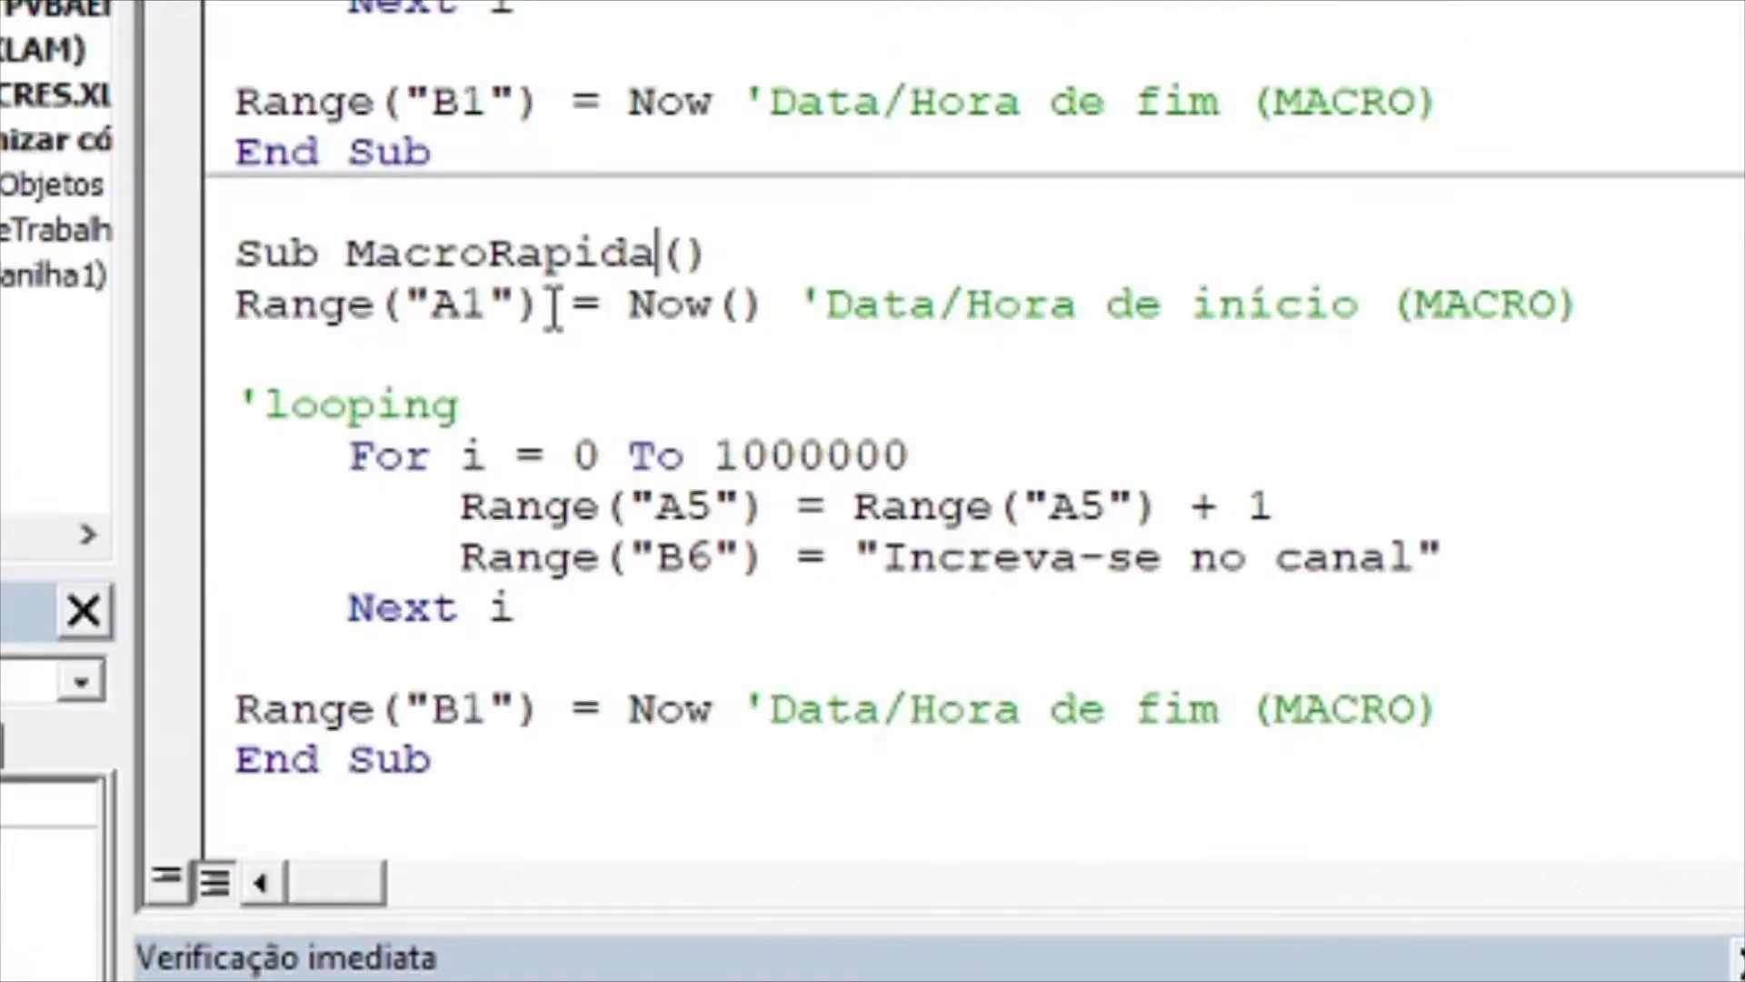
{"action": "left_click_drag", "start_coordinate": [725, 406], "coordinate": [583, 403]}
Replace the A1, A5, B6 and B1 Range references with Cells(1, 1), Cells(5,1), Cells(6, 2), Cells(1, 2).
{"action": "type", "text": "Cel"}
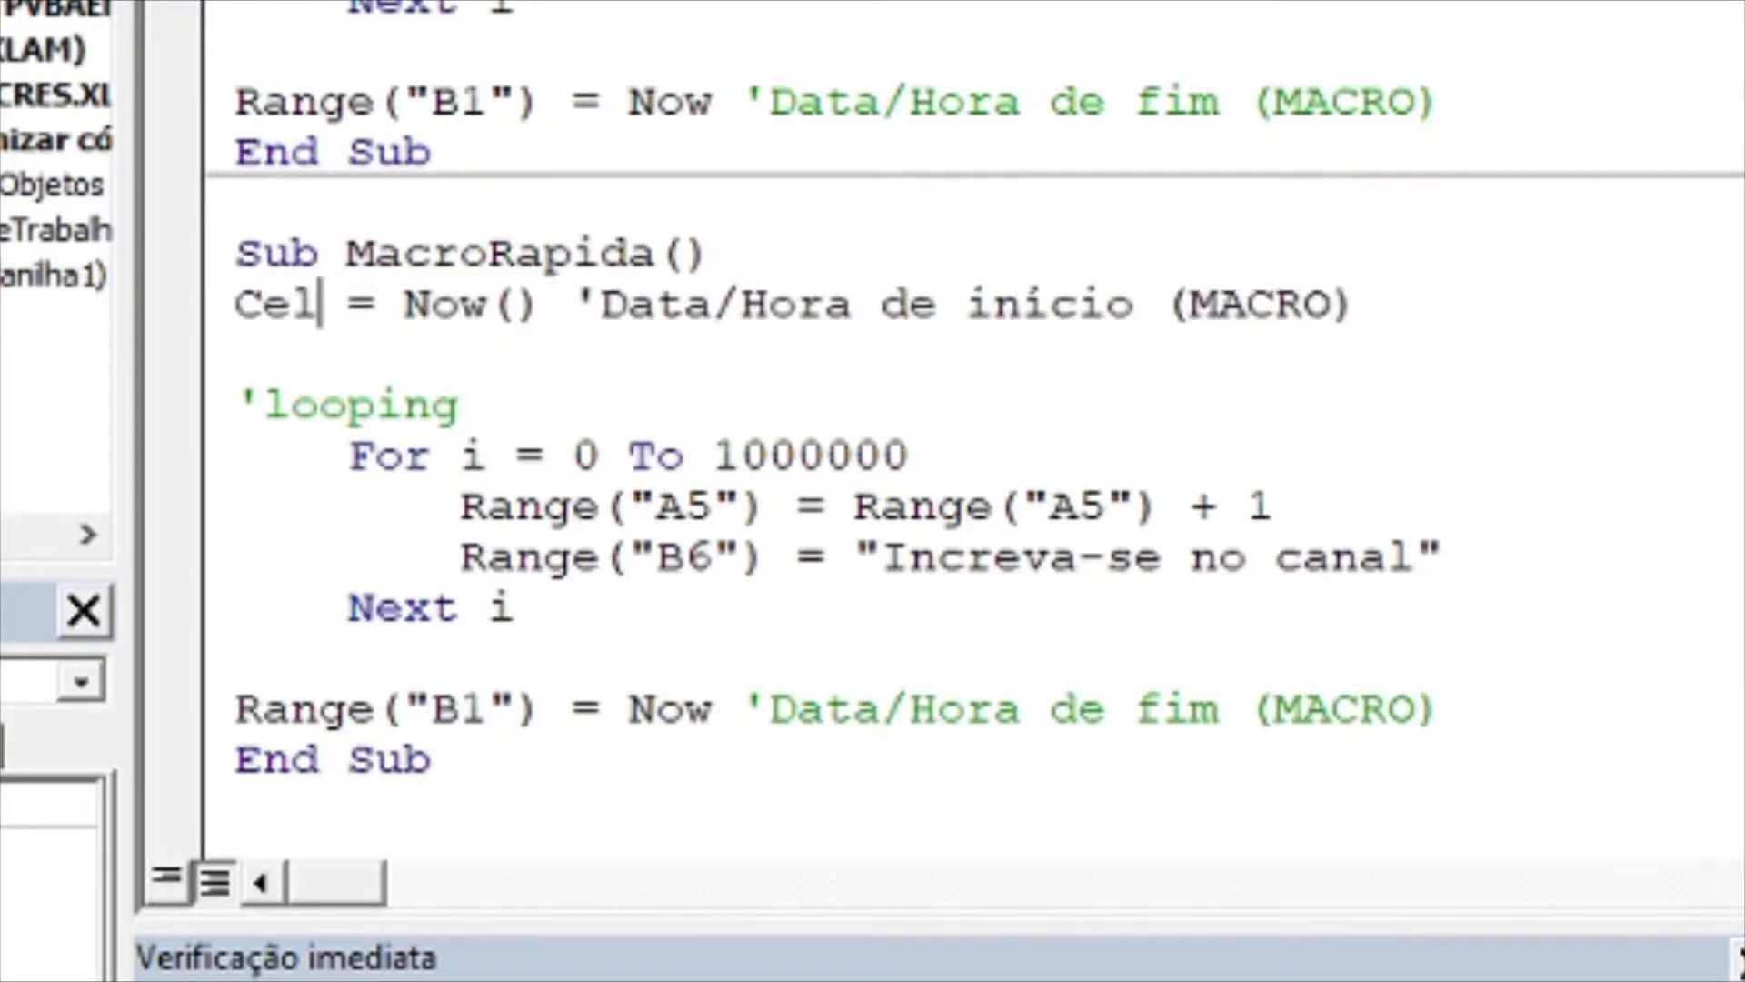
{"action": "type", "text": "ls("}
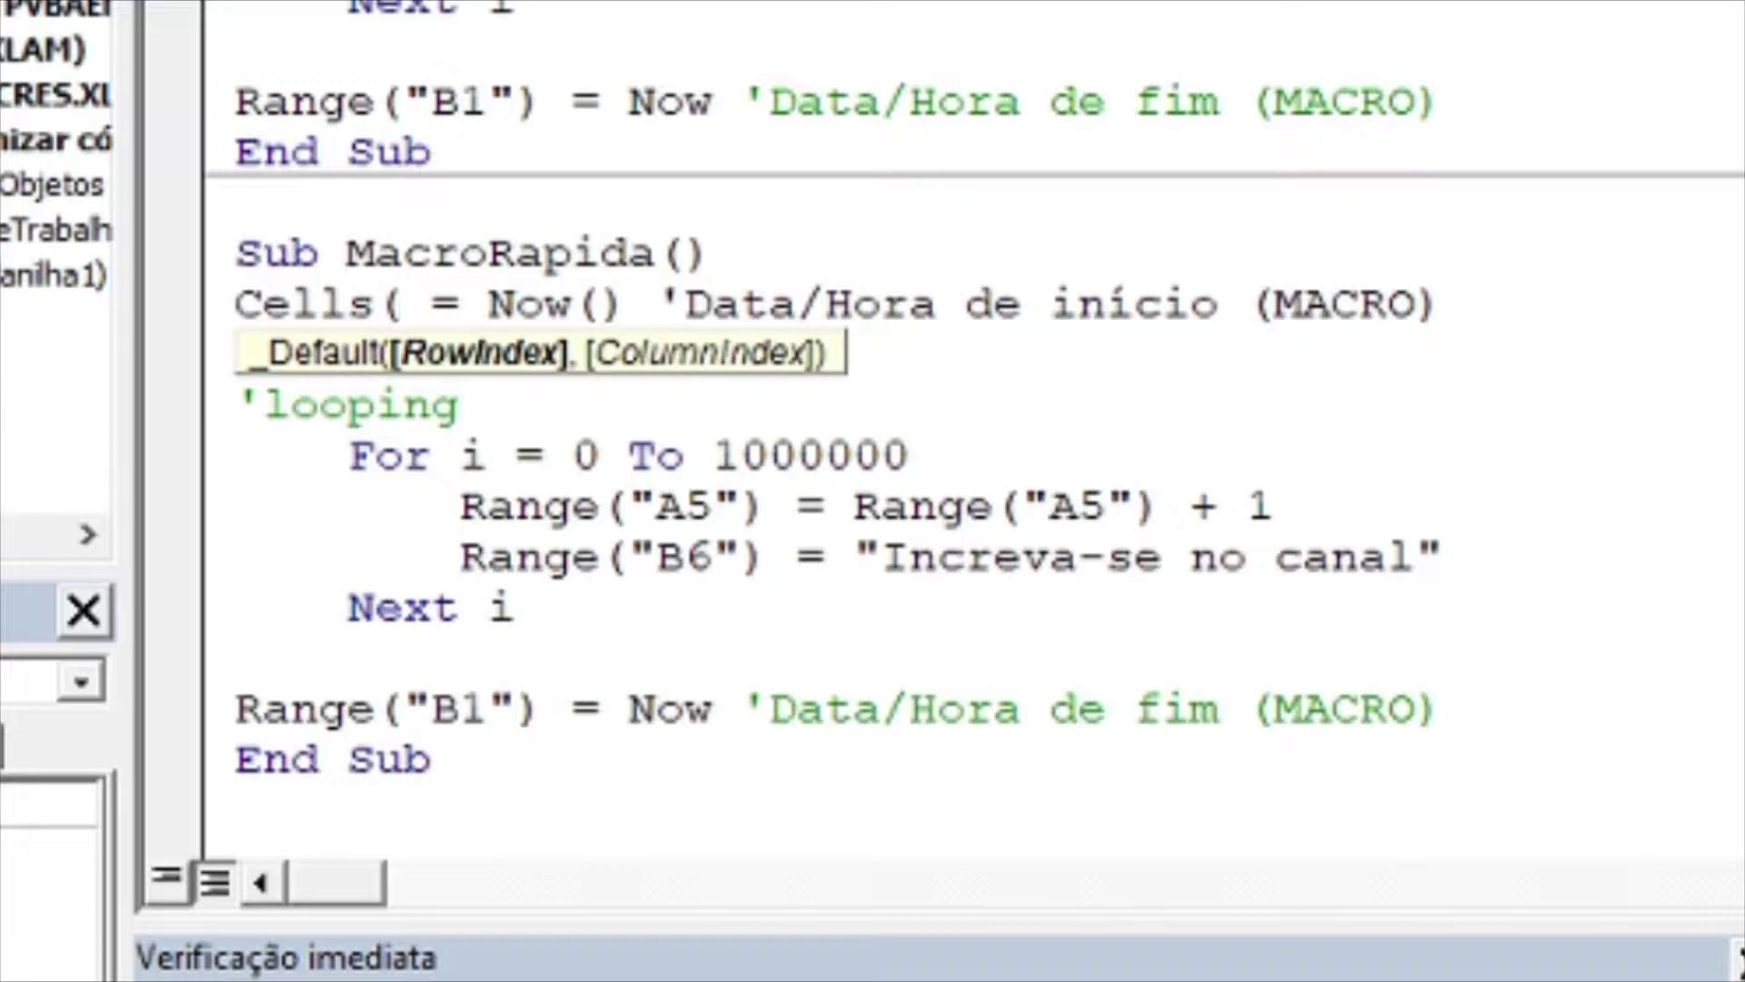
{"action": "type", "text": "1, 1)"}
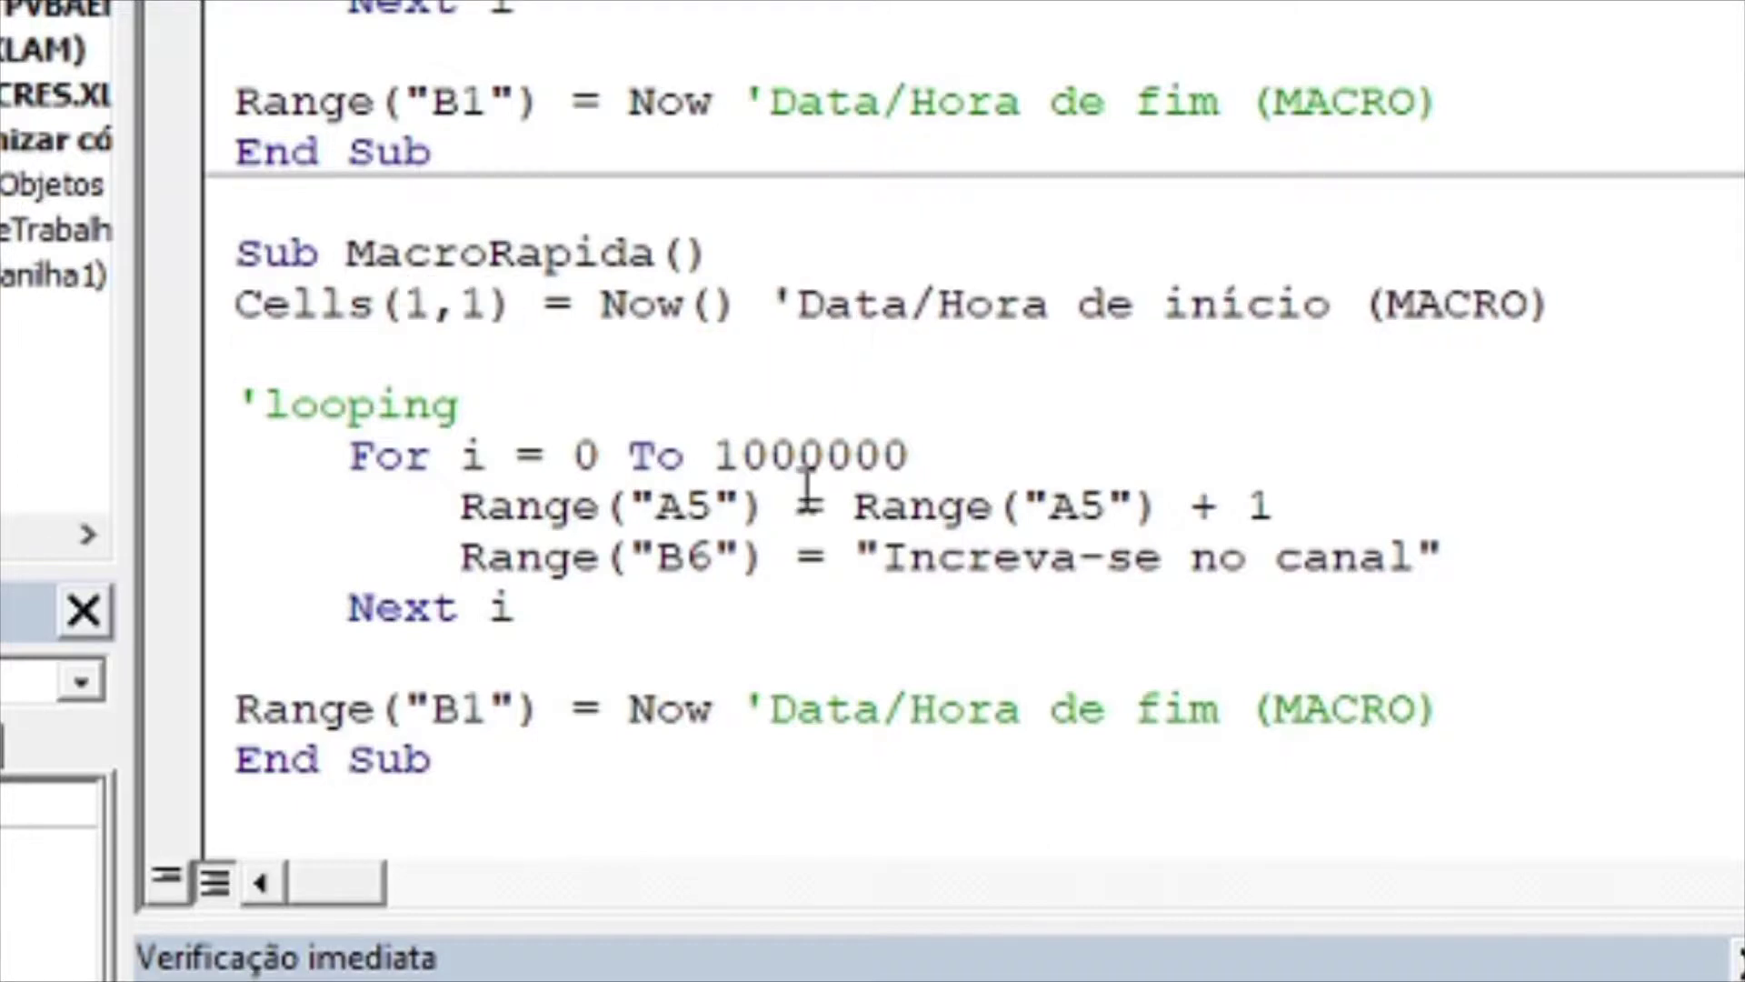
{"action": "left_click_drag", "start_coordinate": [741, 507], "coordinate": [642, 485]}
{"action": "left_click_drag", "start_coordinate": [766, 502], "coordinate": [483, 522]}
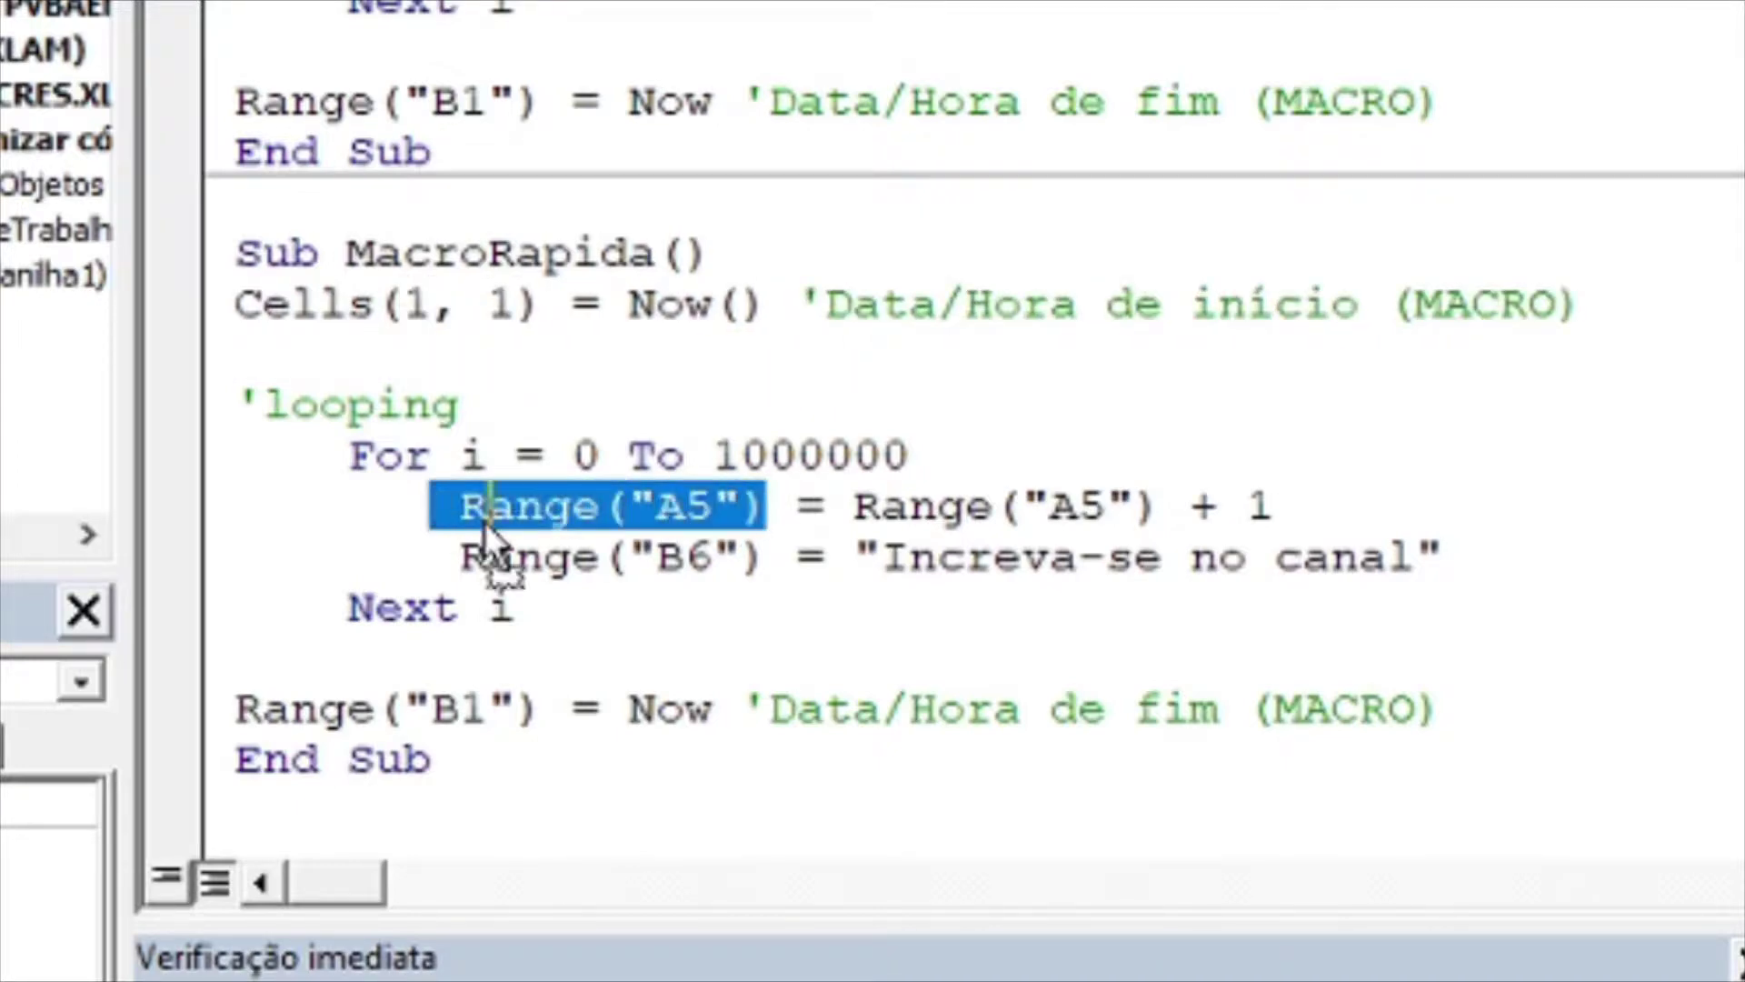
{"action": "type", "text": "Cells("}
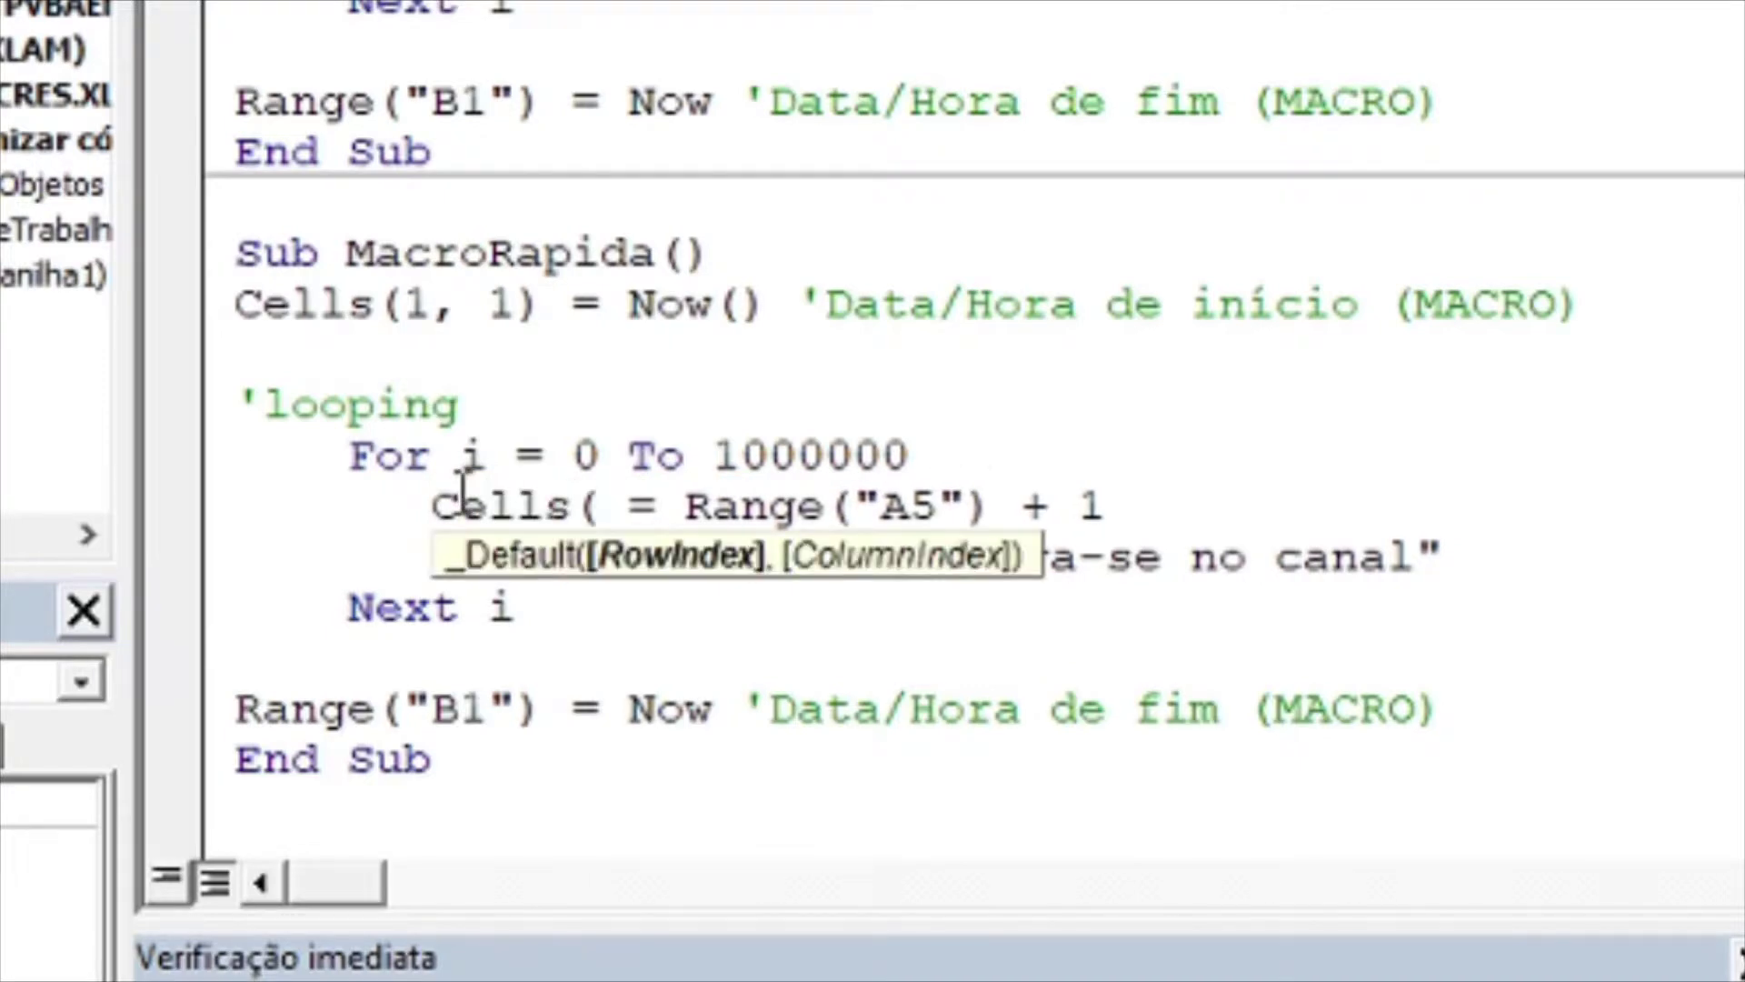
{"action": "type", "text": "5,1"}
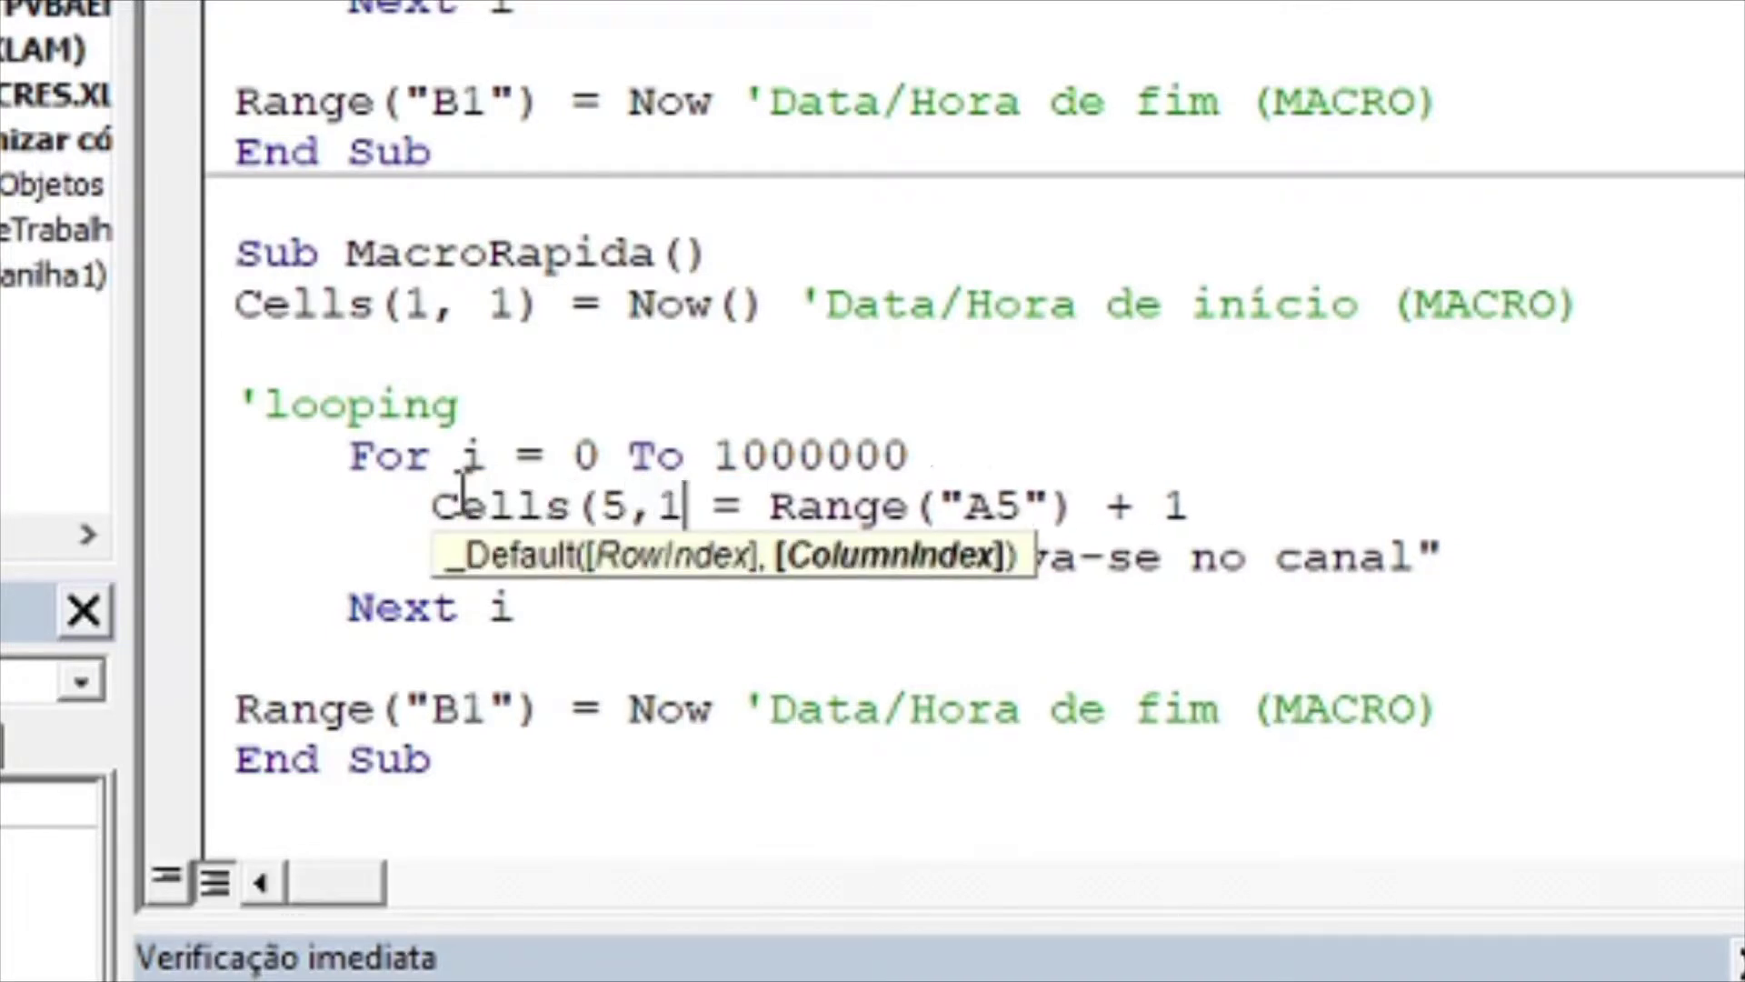
{"action": "type", "text": ")"}
{"action": "left_click_drag", "start_coordinate": [760, 557], "coordinate": [459, 557]}
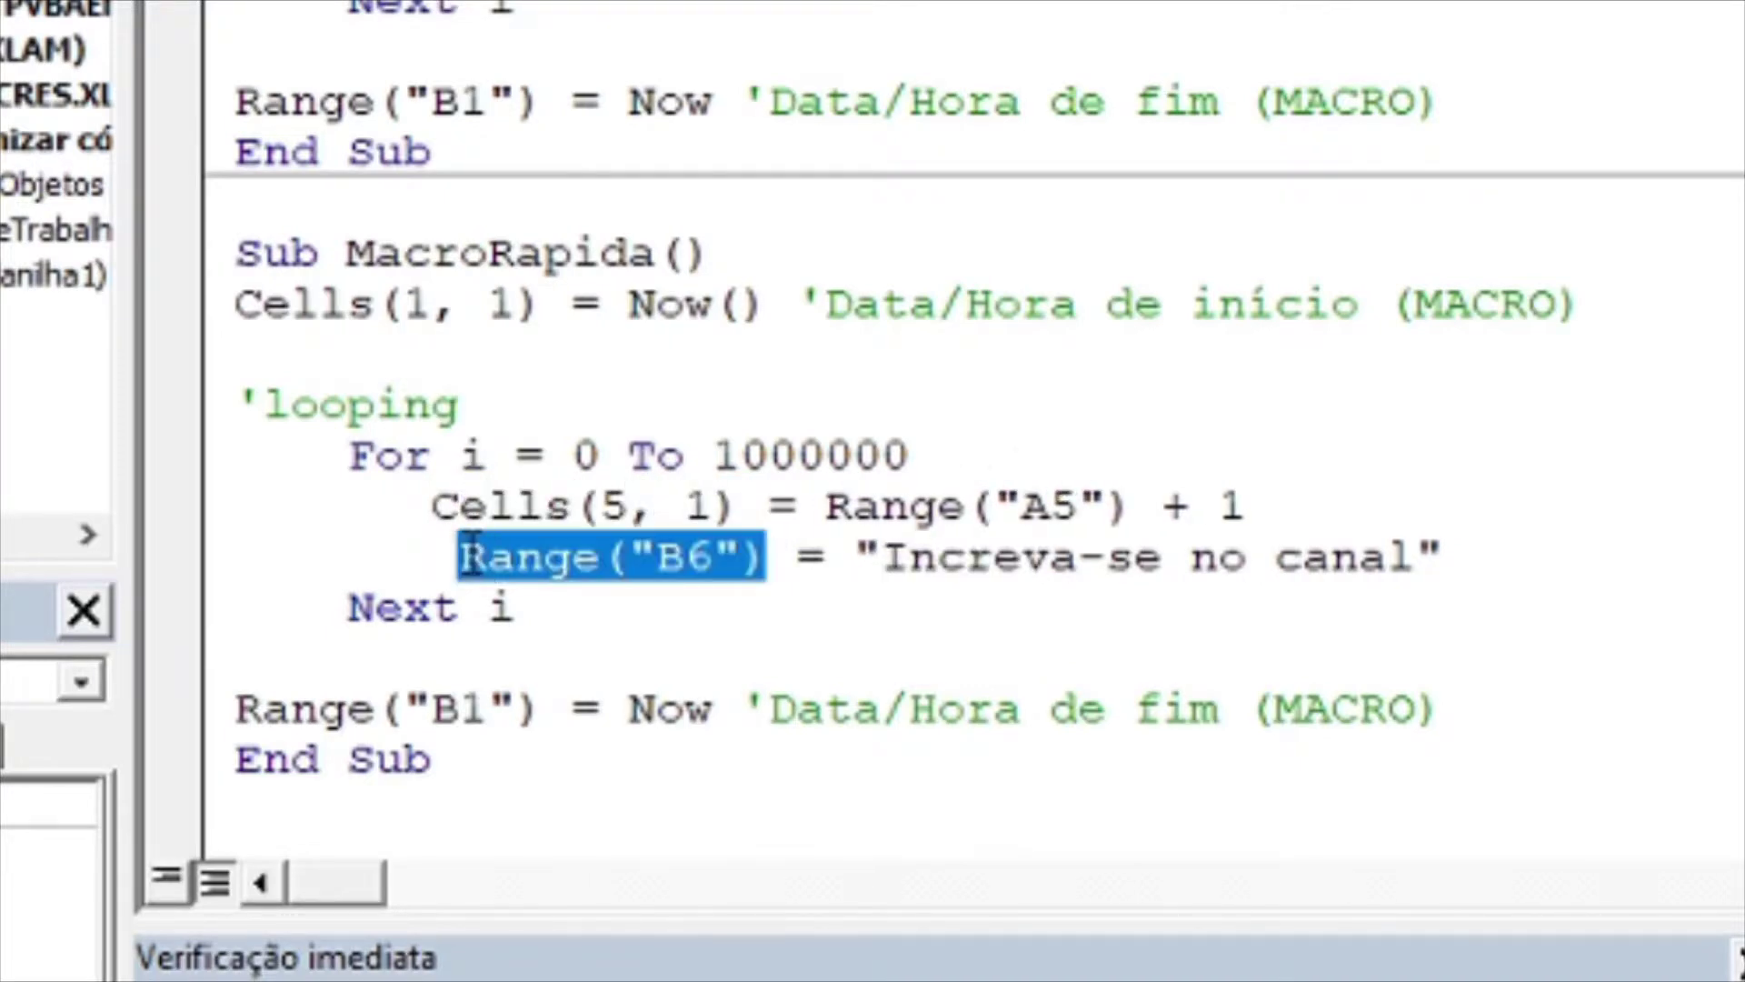
{"action": "type", "text": "Cells("}
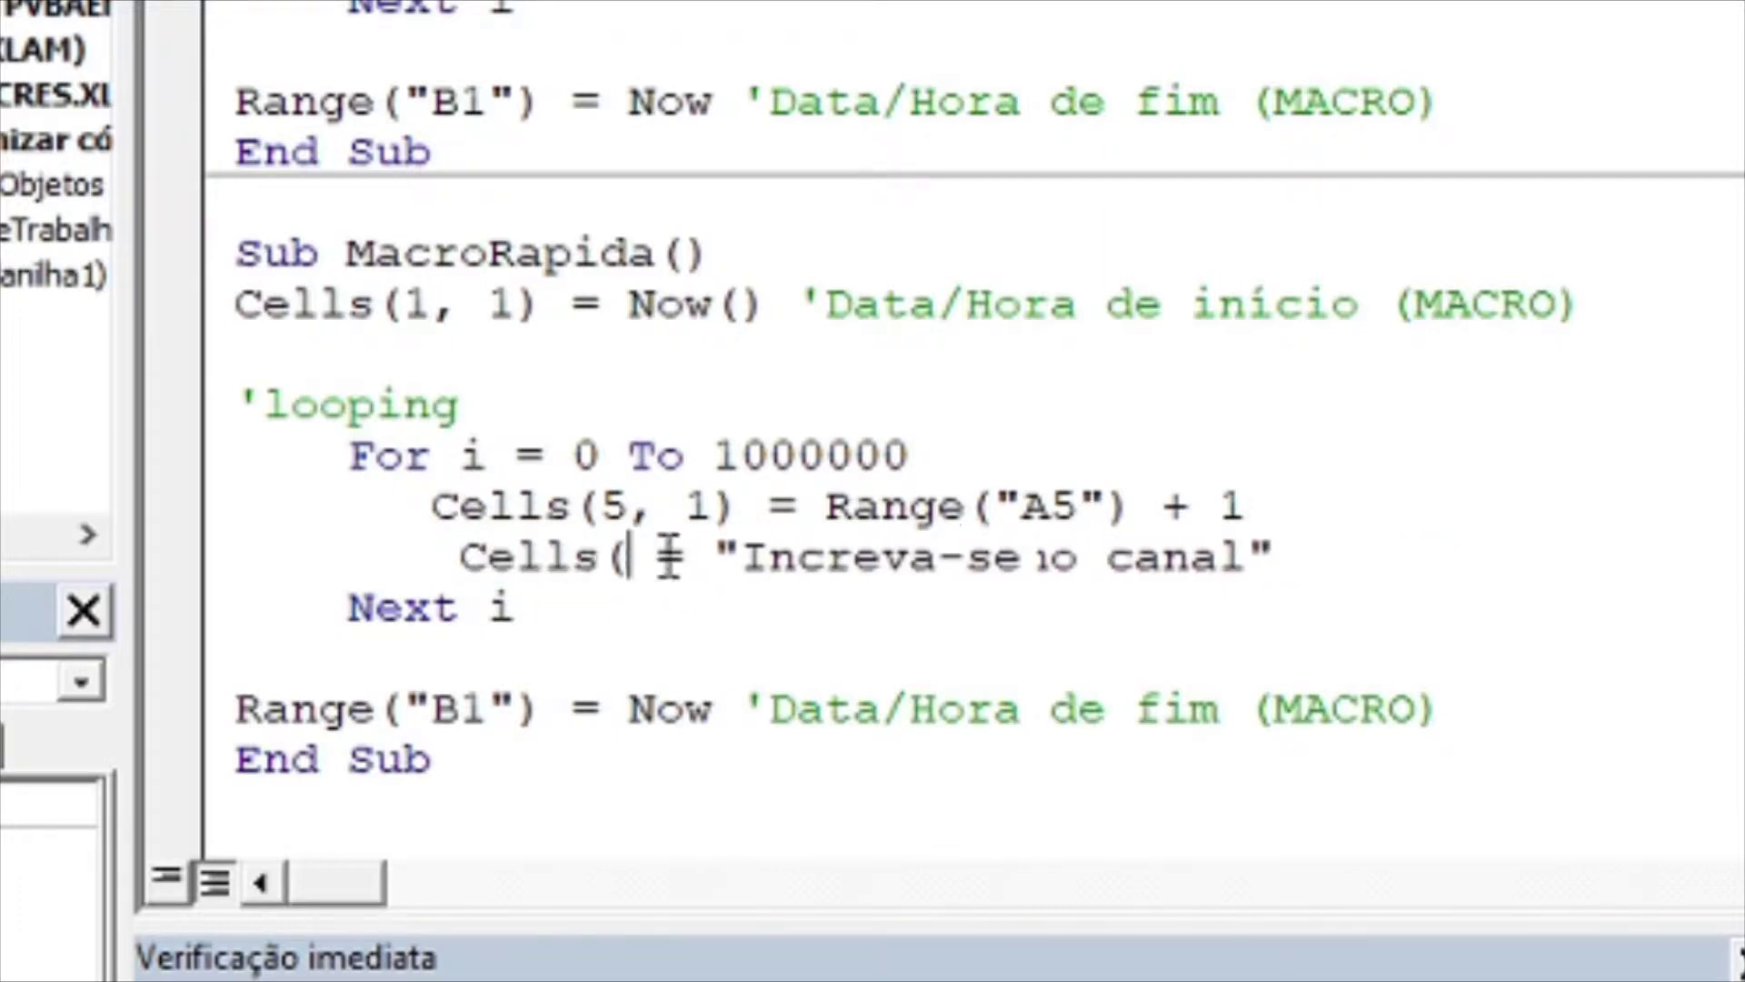
{"action": "type", "text": "6"}
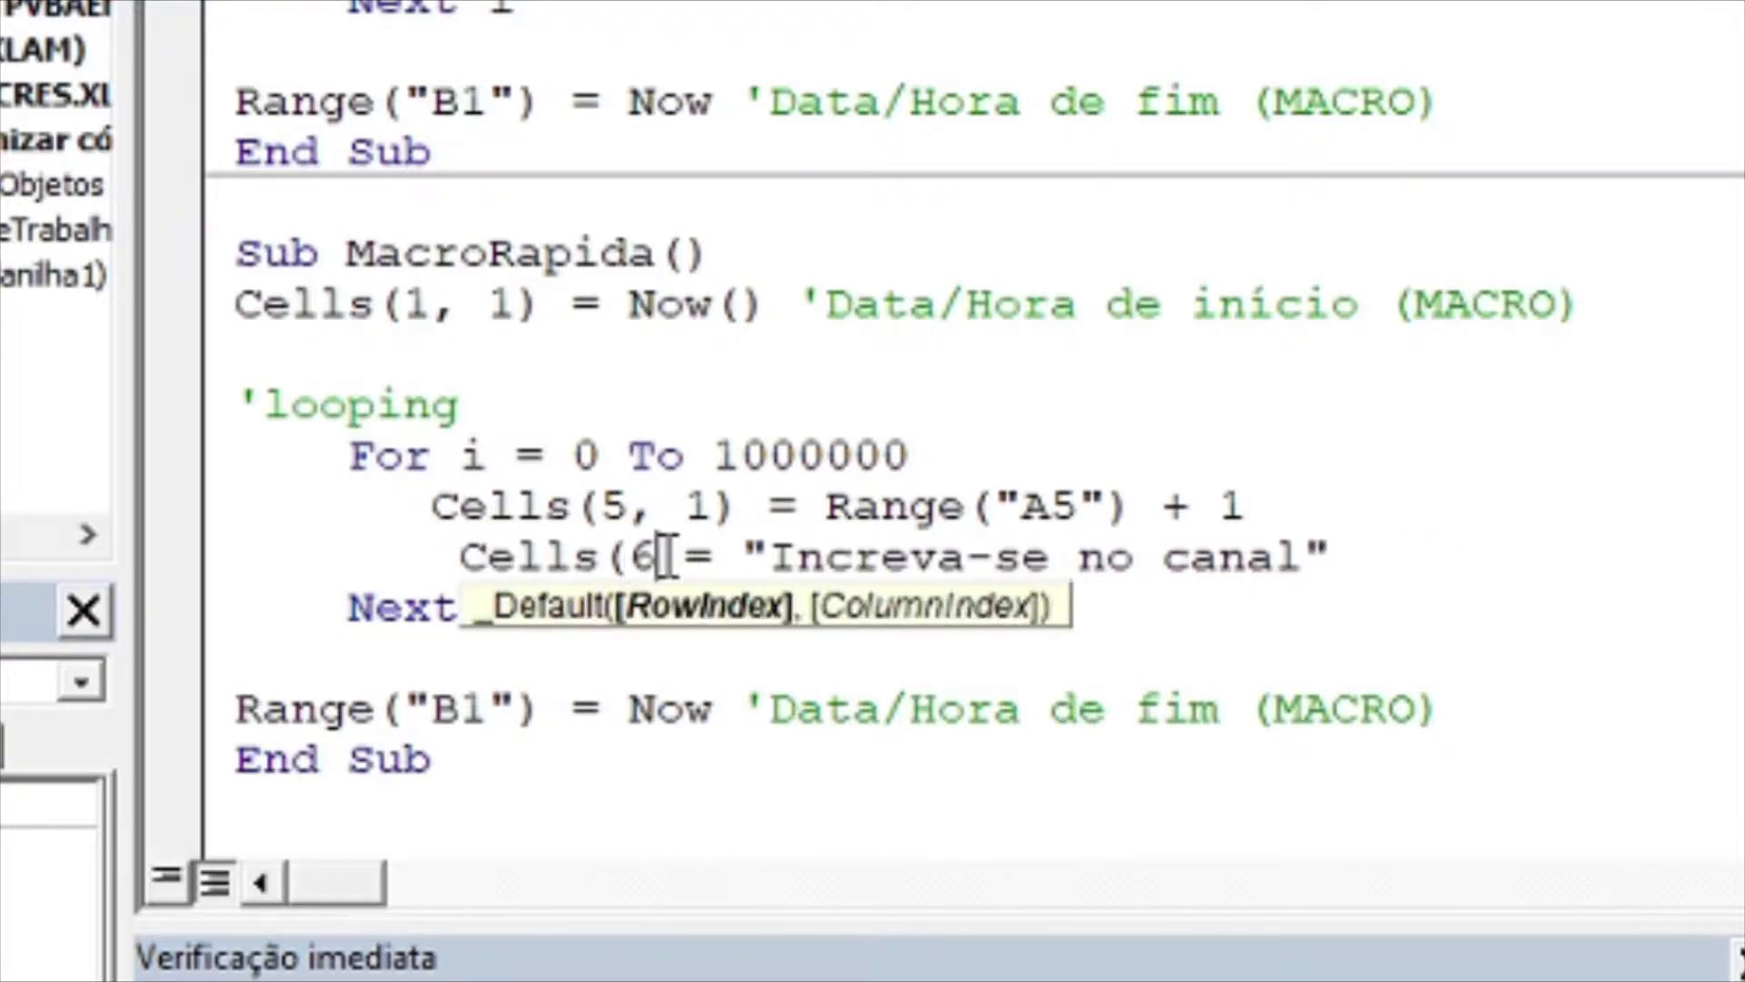
{"action": "type", "text": ", 2)"}
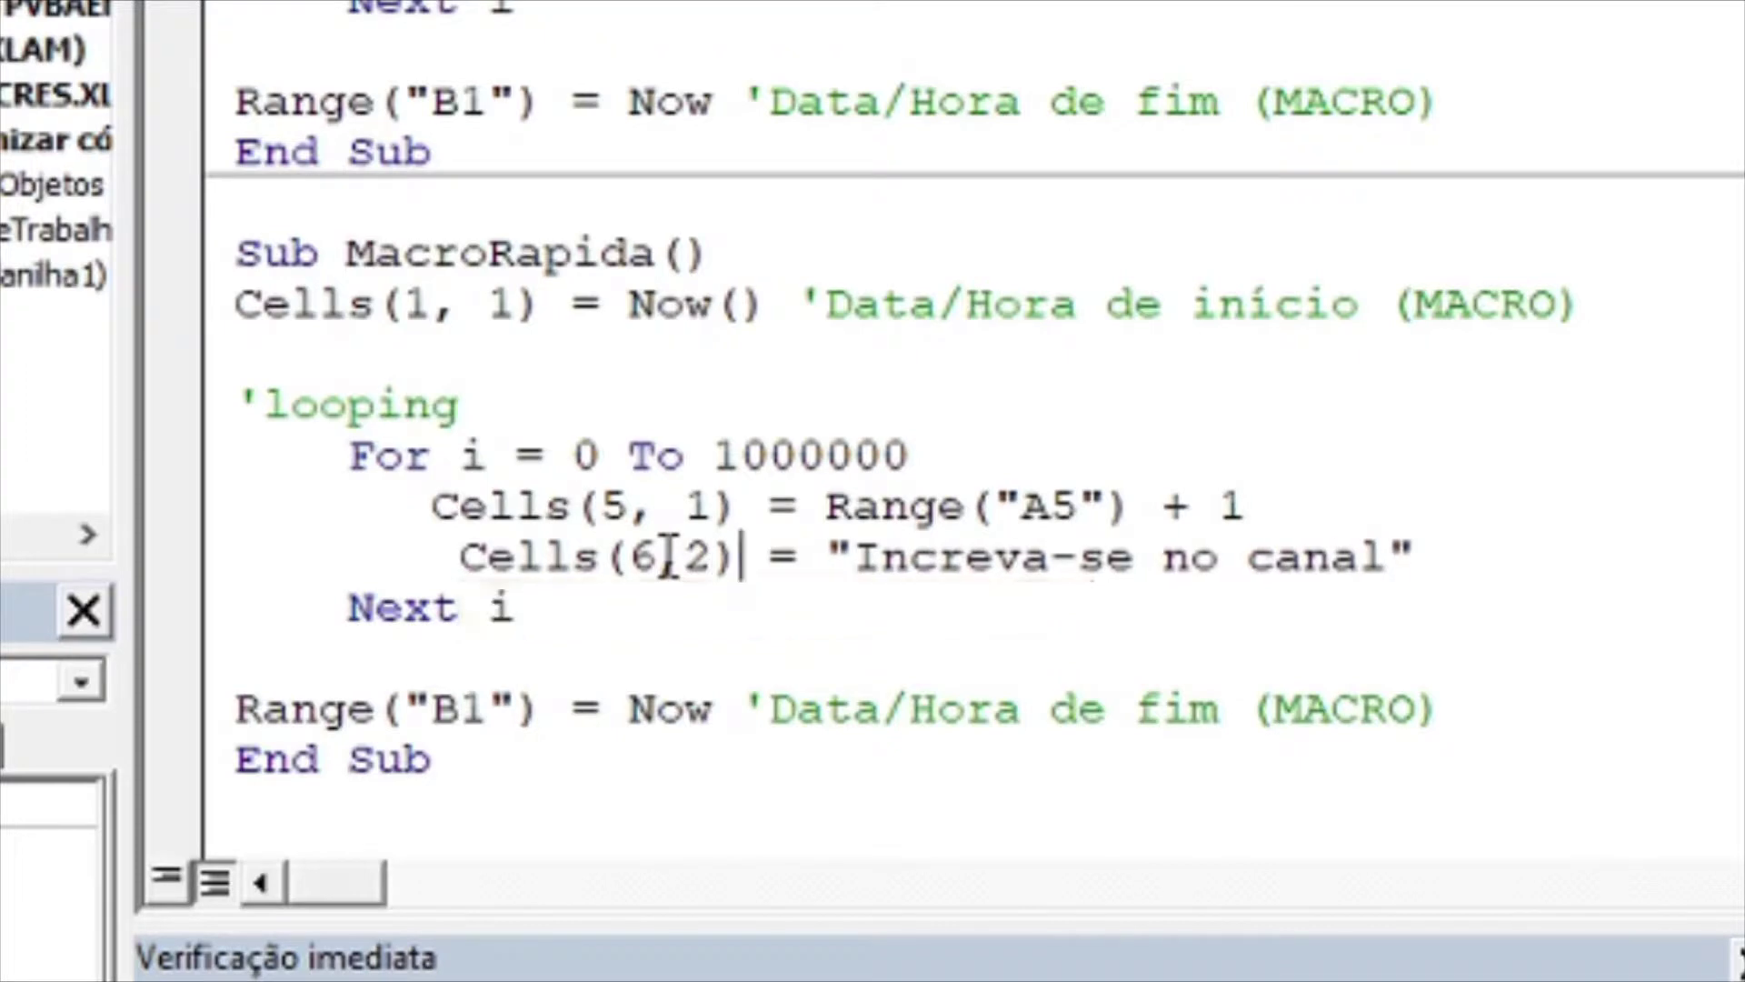
{"action": "left_click_drag", "start_coordinate": [542, 709], "coordinate": [262, 693]}
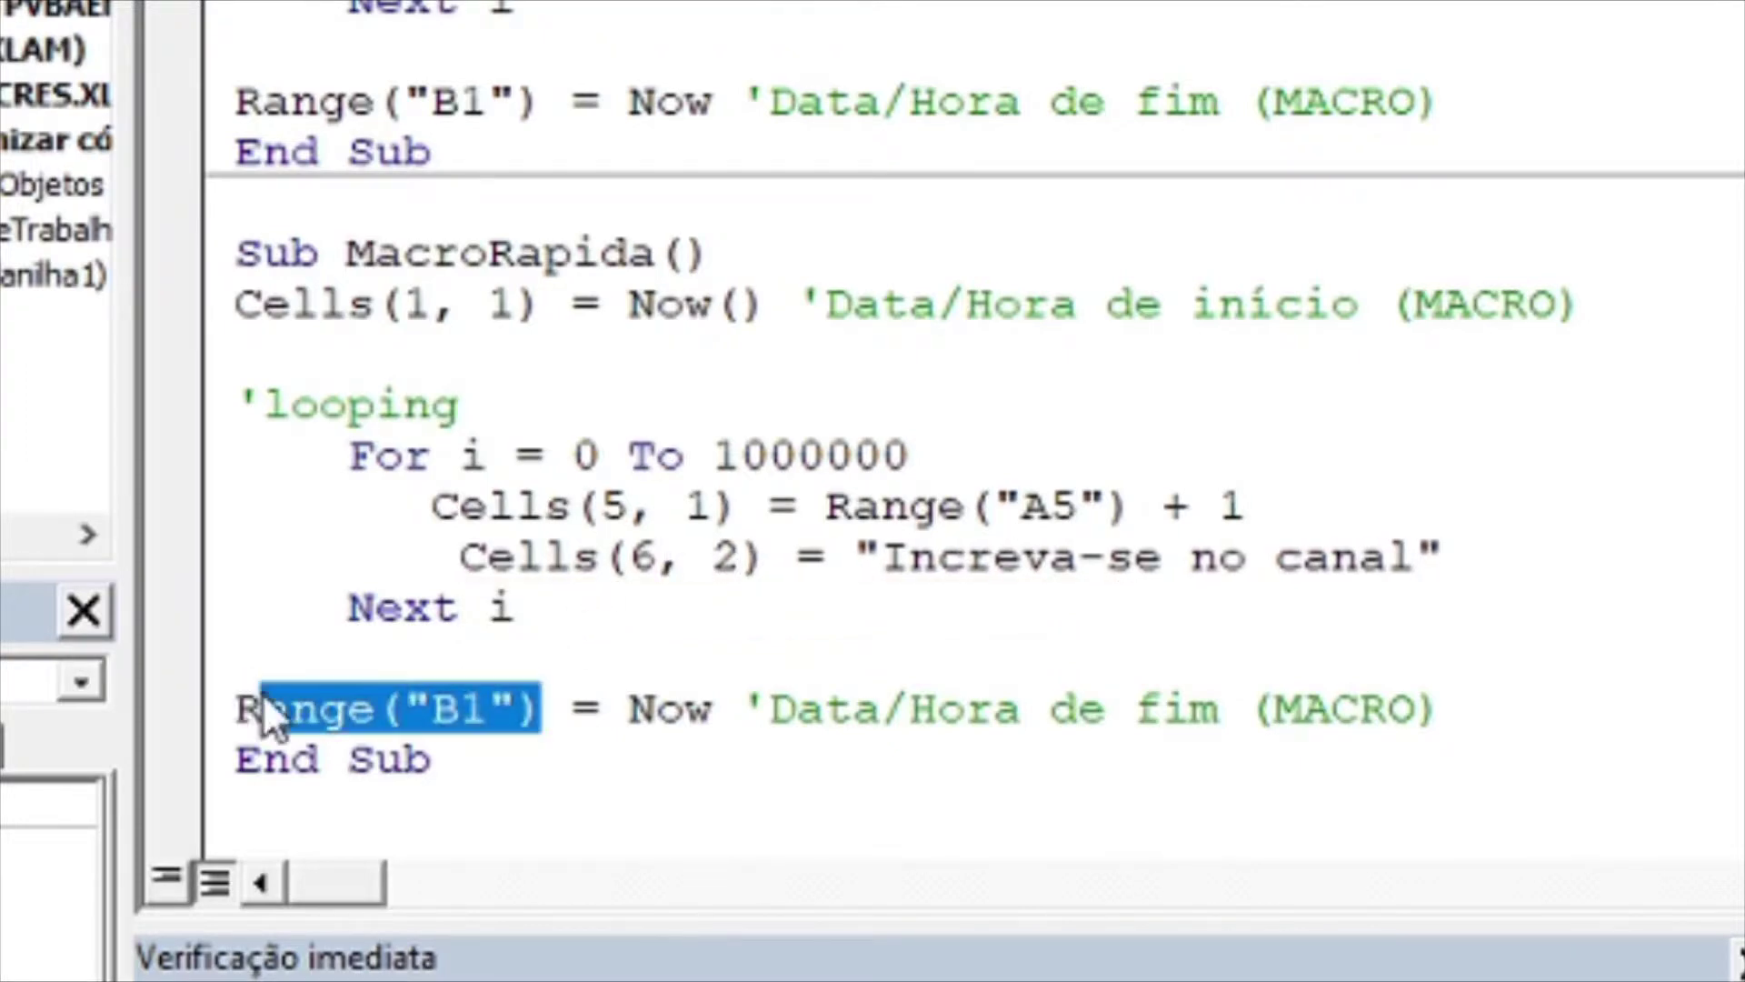
{"action": "type", "text": "Cells(1"}
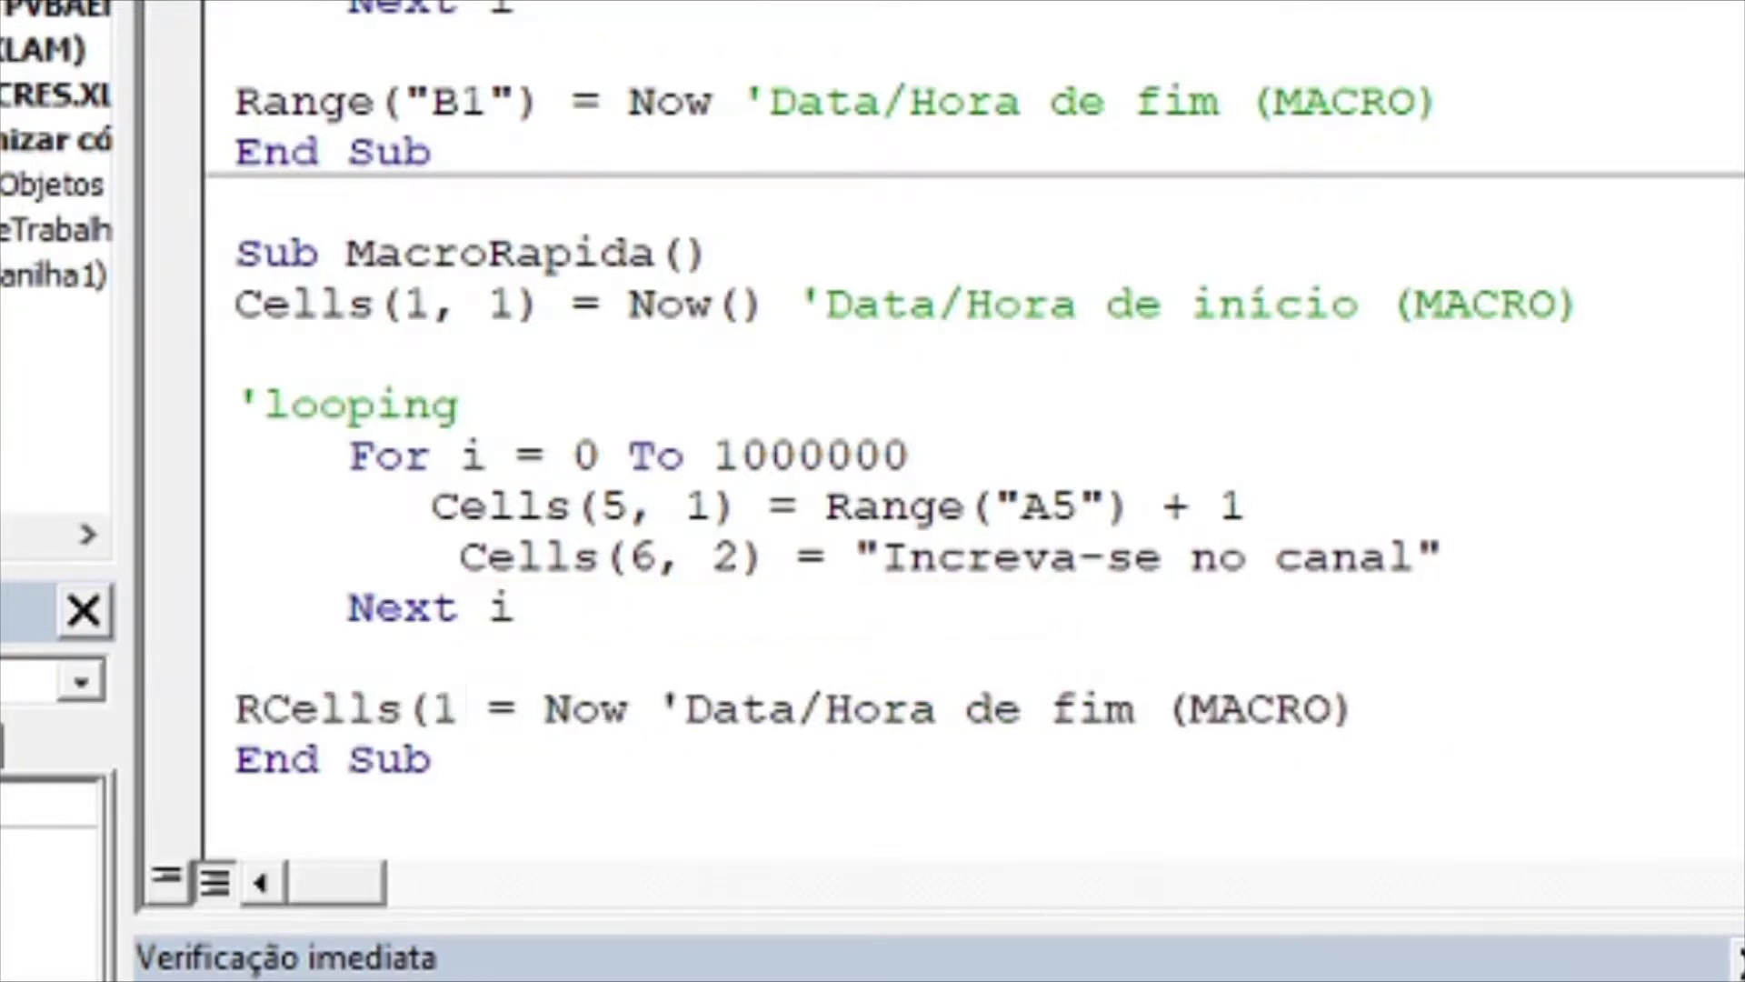
{"action": "type", "text": ", 2)"}
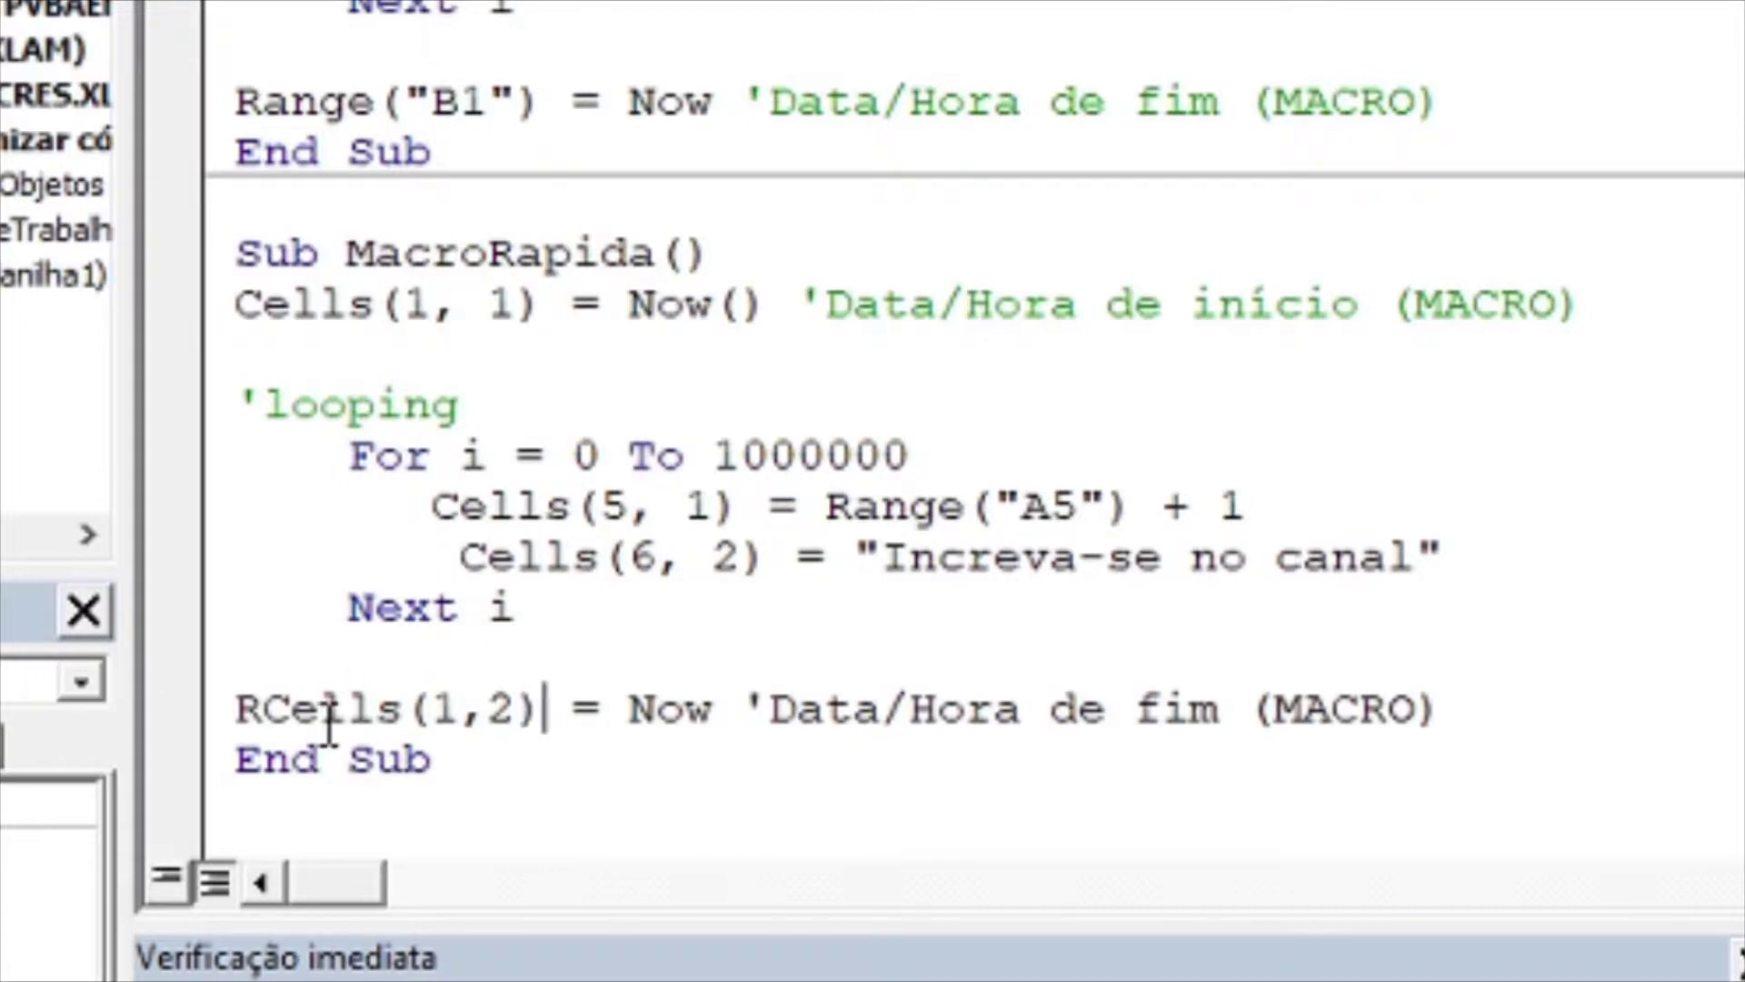
{"action": "left_click", "coordinate": [261, 709]}
{"action": "key", "text": "BackSpace"}
Change the loop text to "Deixe seu gostei!" and the increment's Range("A5") to Cells(5, 1).
{"action": "left_click_drag", "start_coordinate": [880, 557], "coordinate": [1424, 556]}
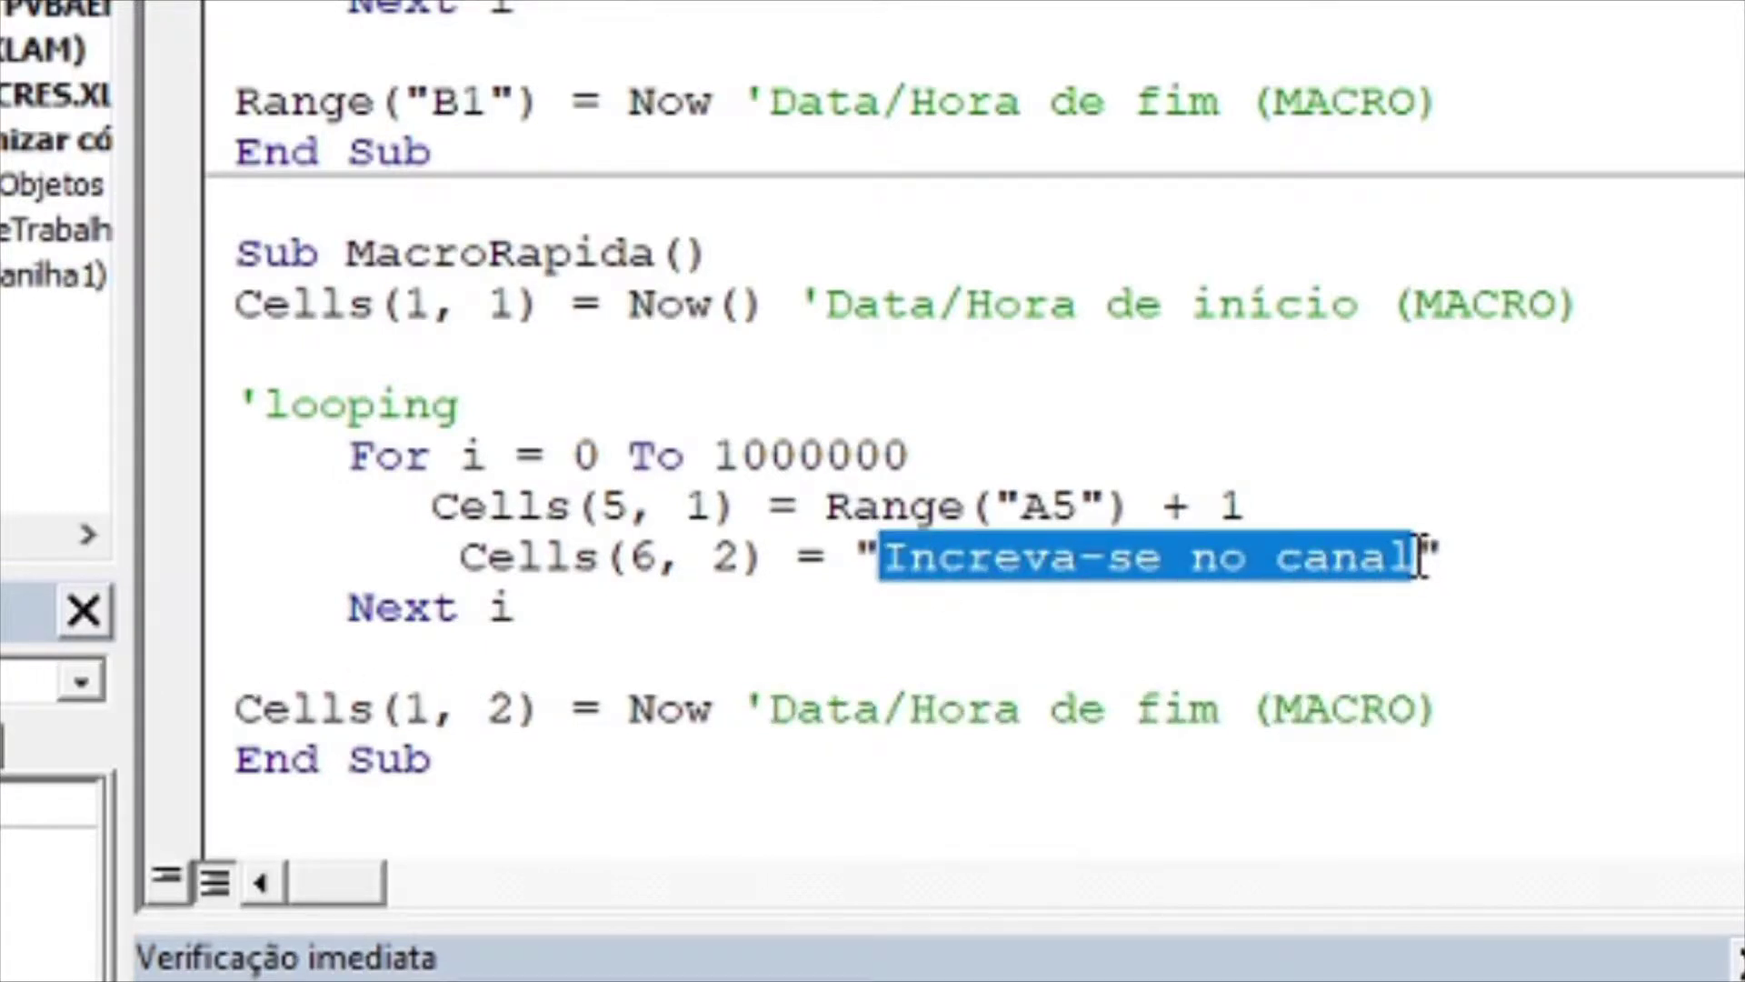
{"action": "type", "text": "Deixe seu"}
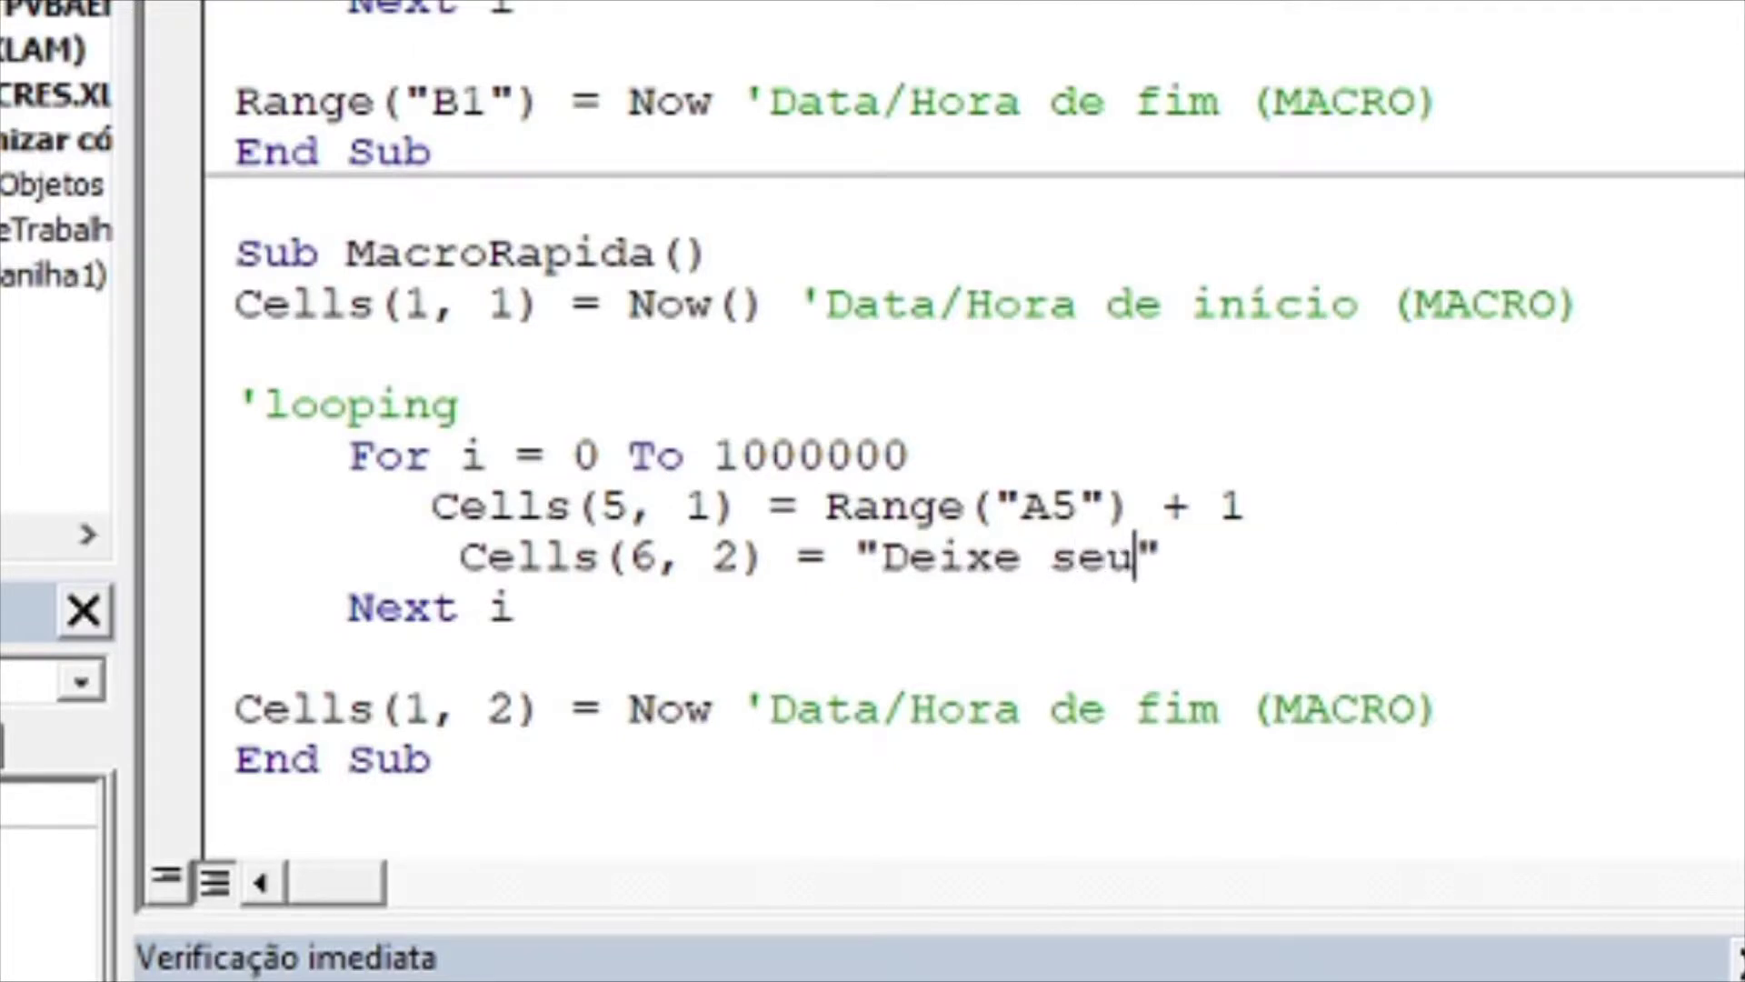
{"action": "type", "text": " gostei!"}
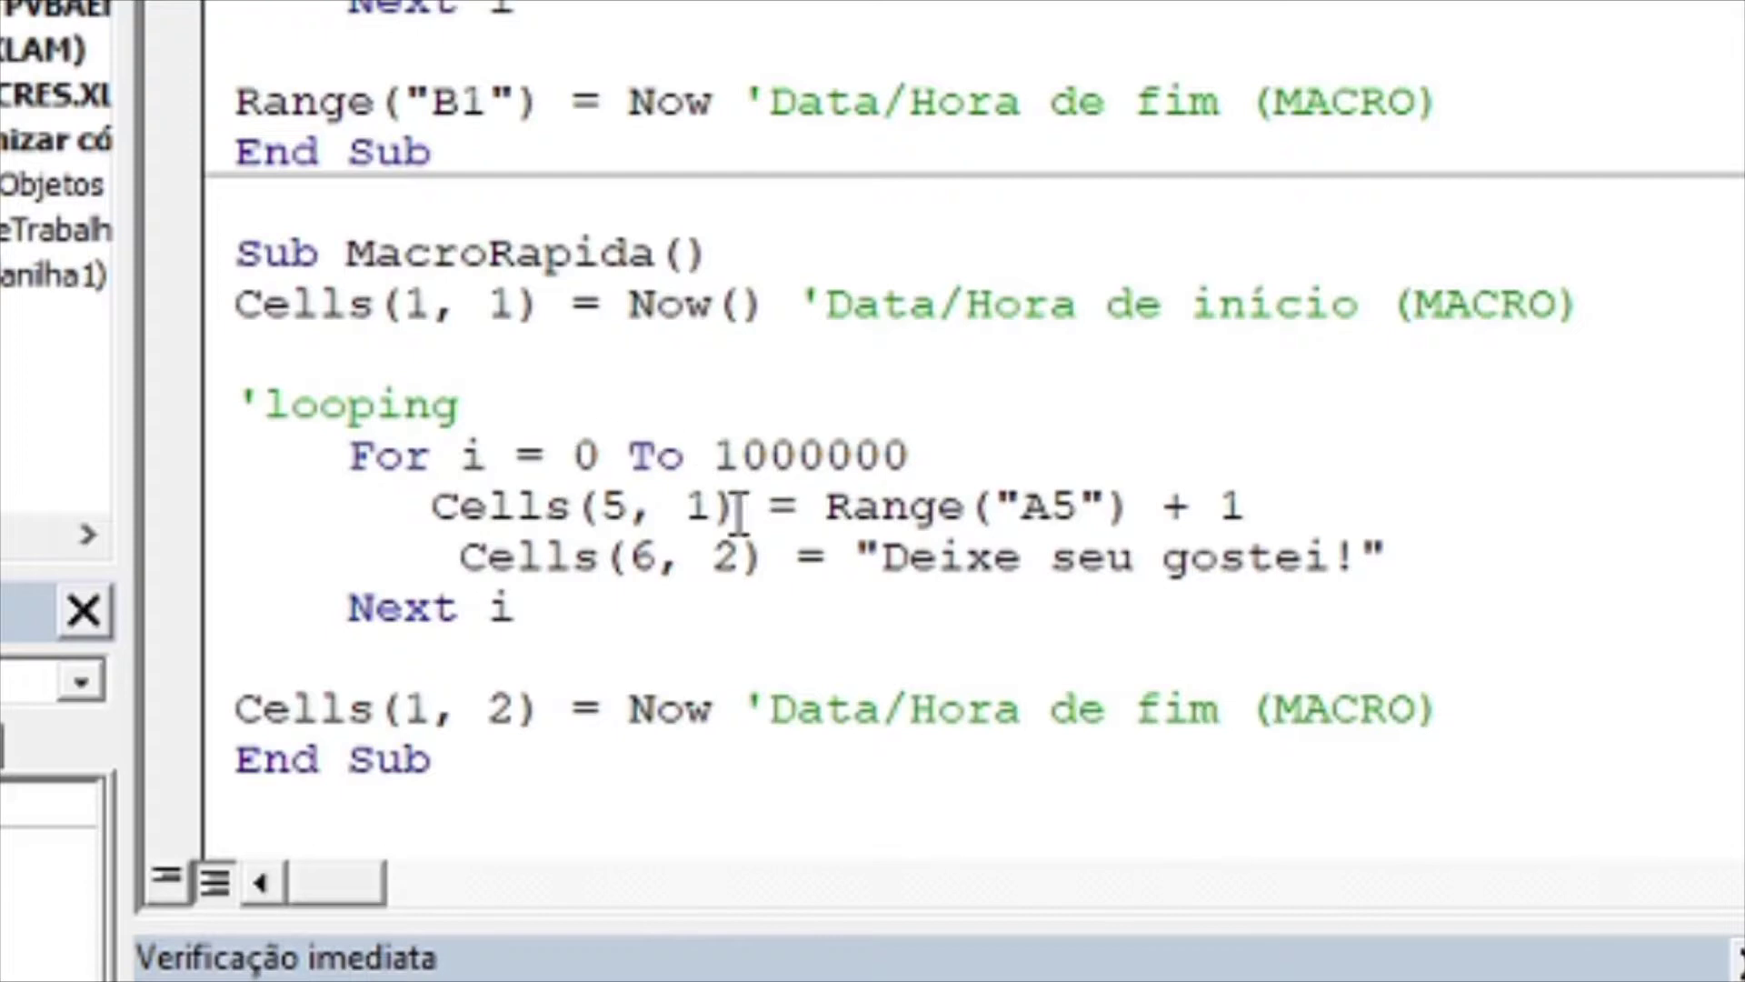
{"action": "left_click_drag", "start_coordinate": [1246, 507], "coordinate": [825, 506]}
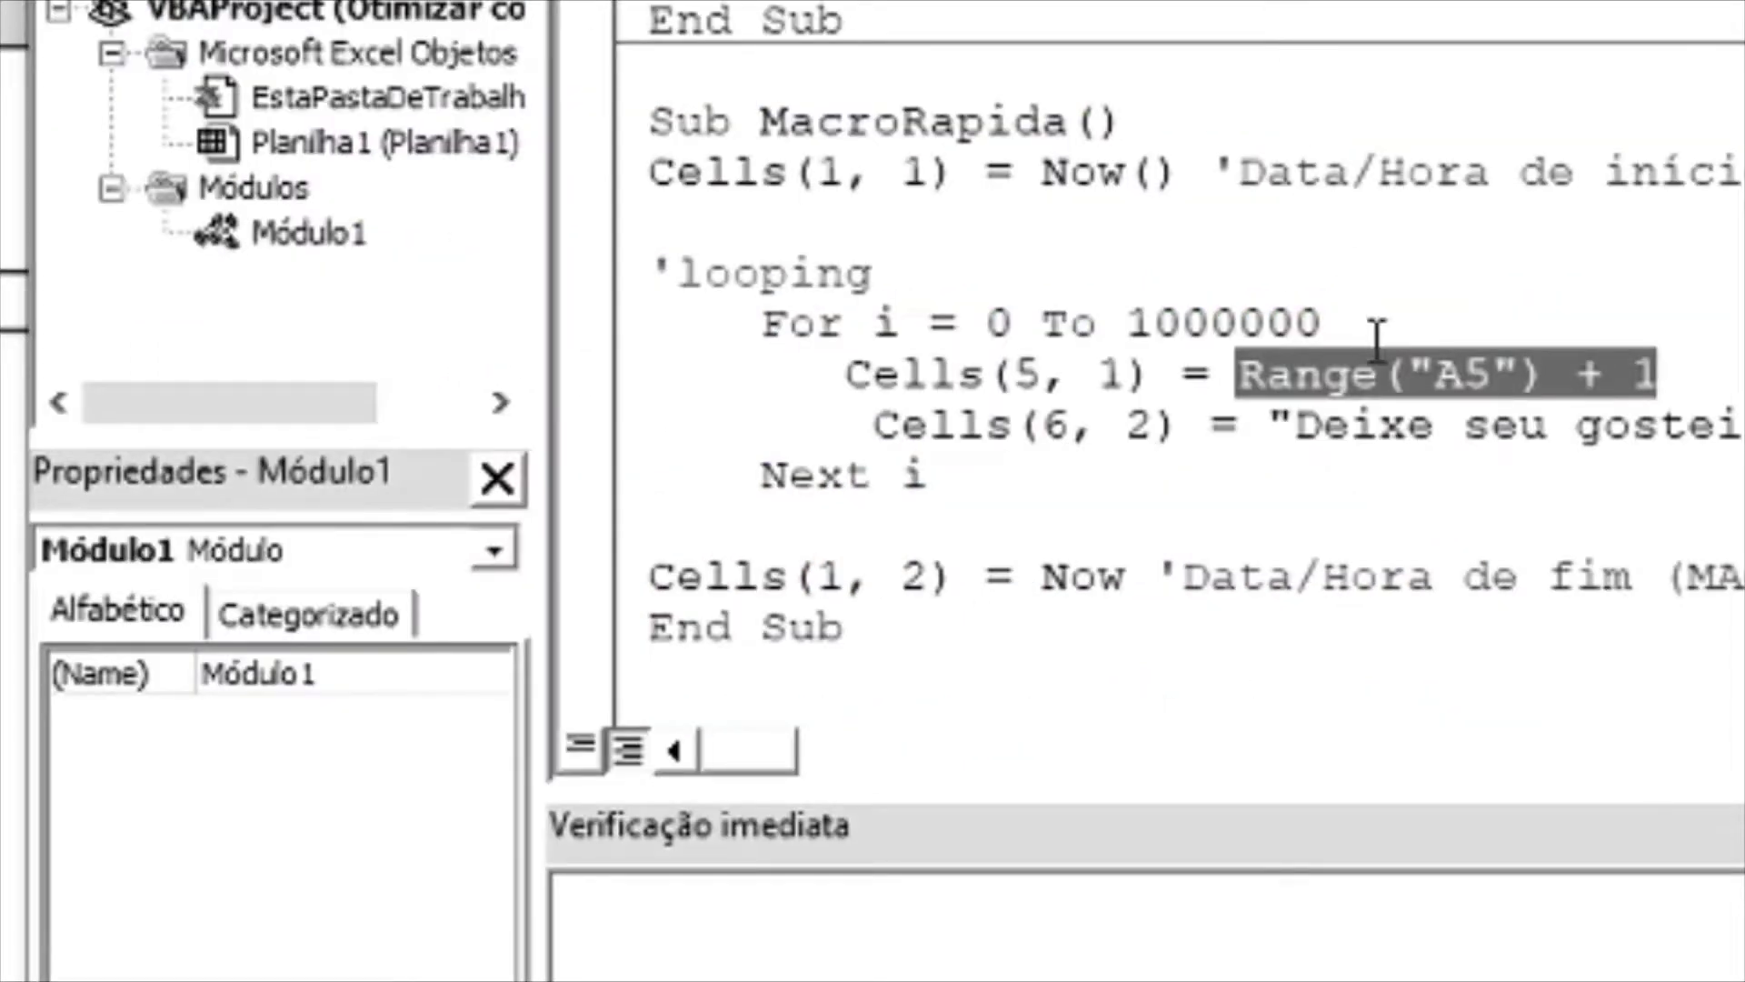
{"action": "left_click", "coordinate": [1147, 373]}
{"action": "left_click_drag", "start_coordinate": [1147, 372], "coordinate": [850, 373]}
{"action": "key", "text": "ctrl+c"}
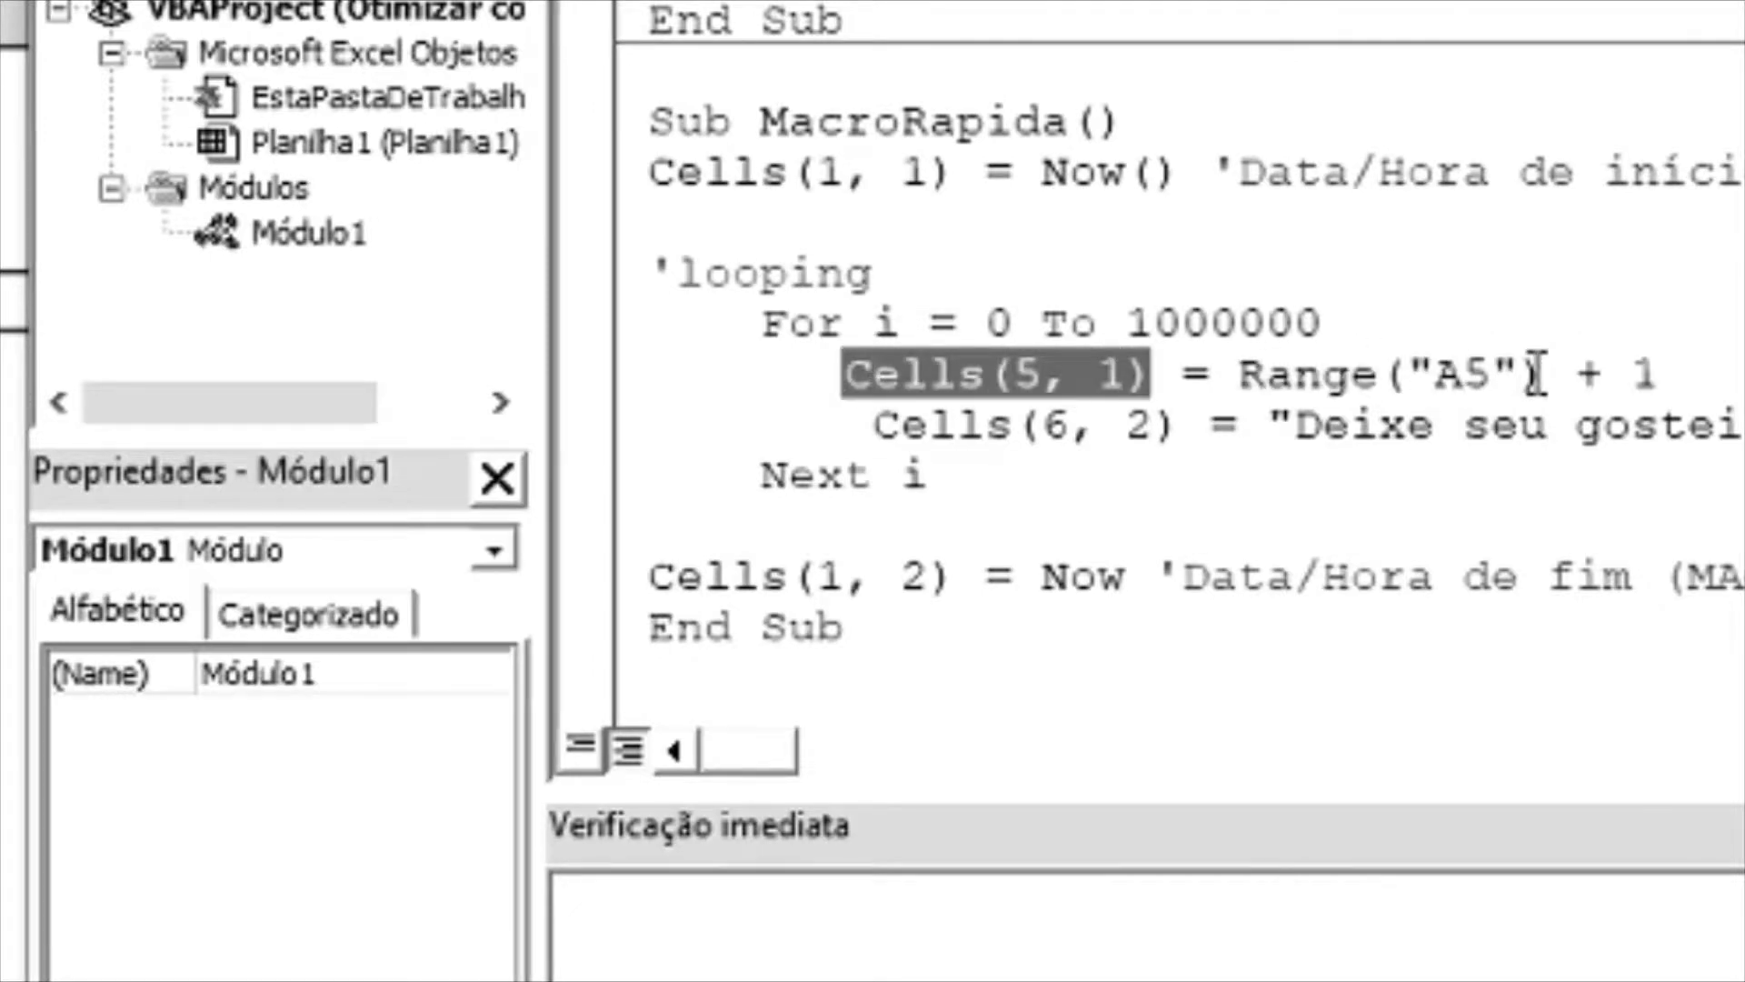
{"action": "left_click_drag", "start_coordinate": [1516, 374], "coordinate": [1294, 374]}
{"action": "left_click_drag", "start_coordinate": [1546, 373], "coordinate": [1241, 373]}
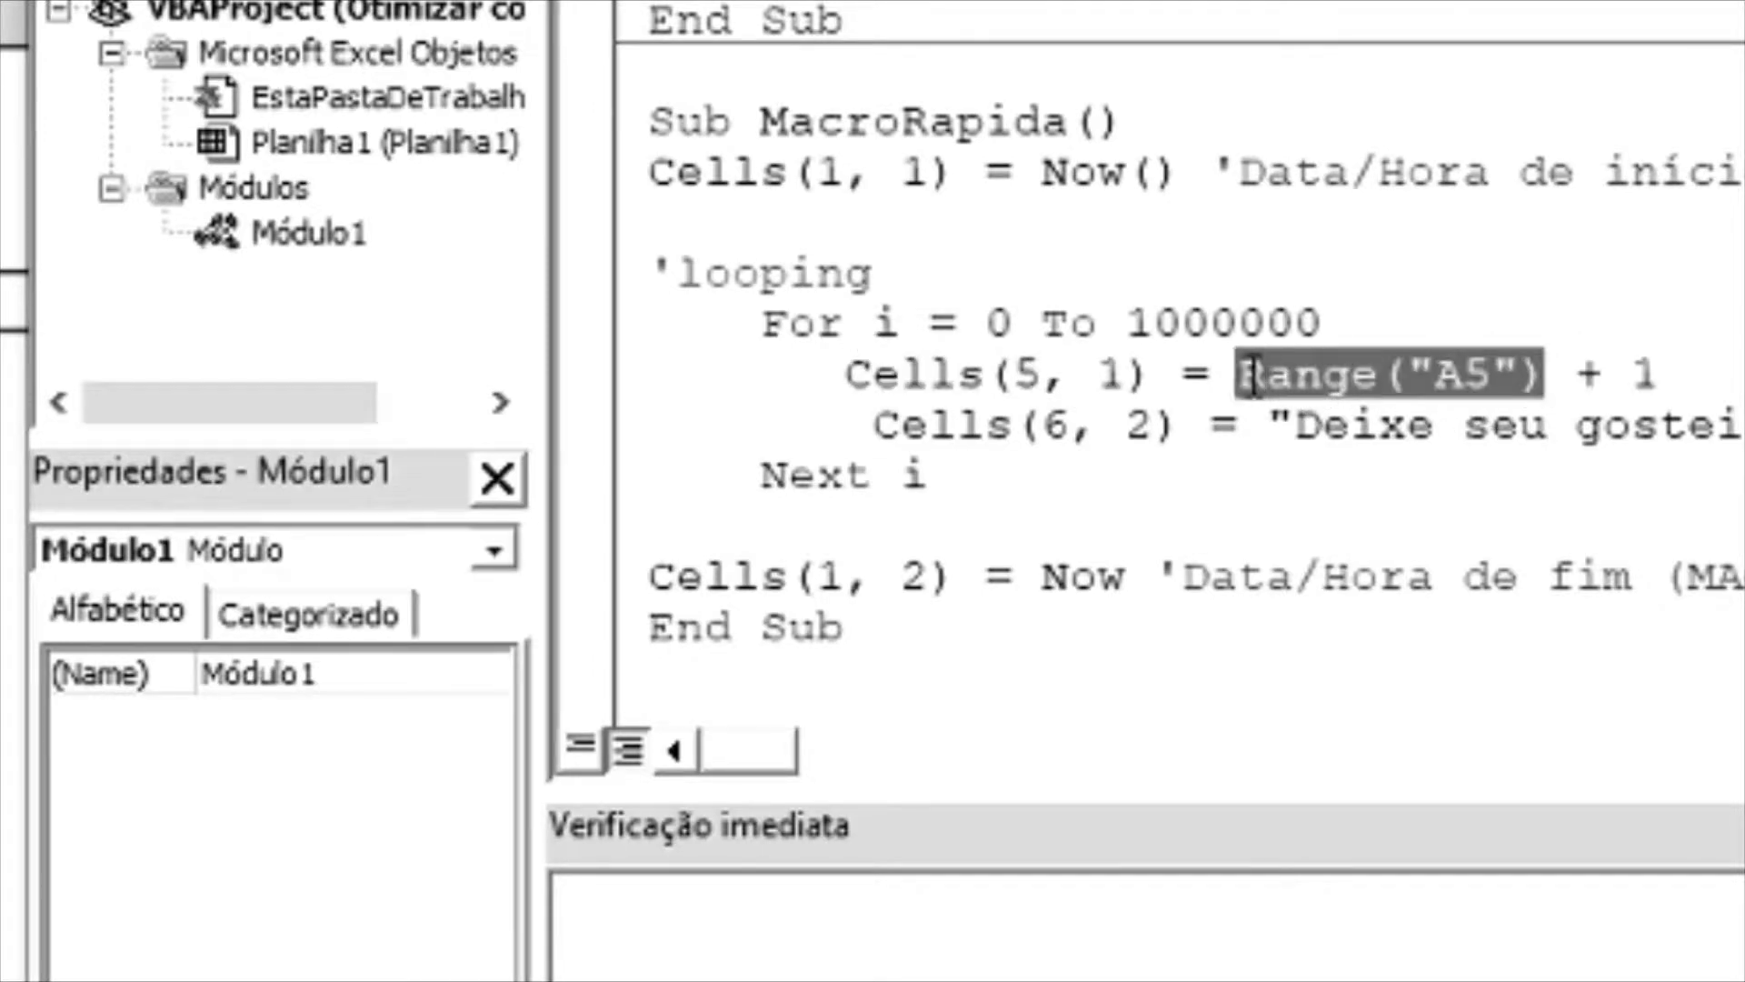
{"action": "key", "text": "ctrl+v"}
{"action": "left_click", "coordinate": [1075, 485]}
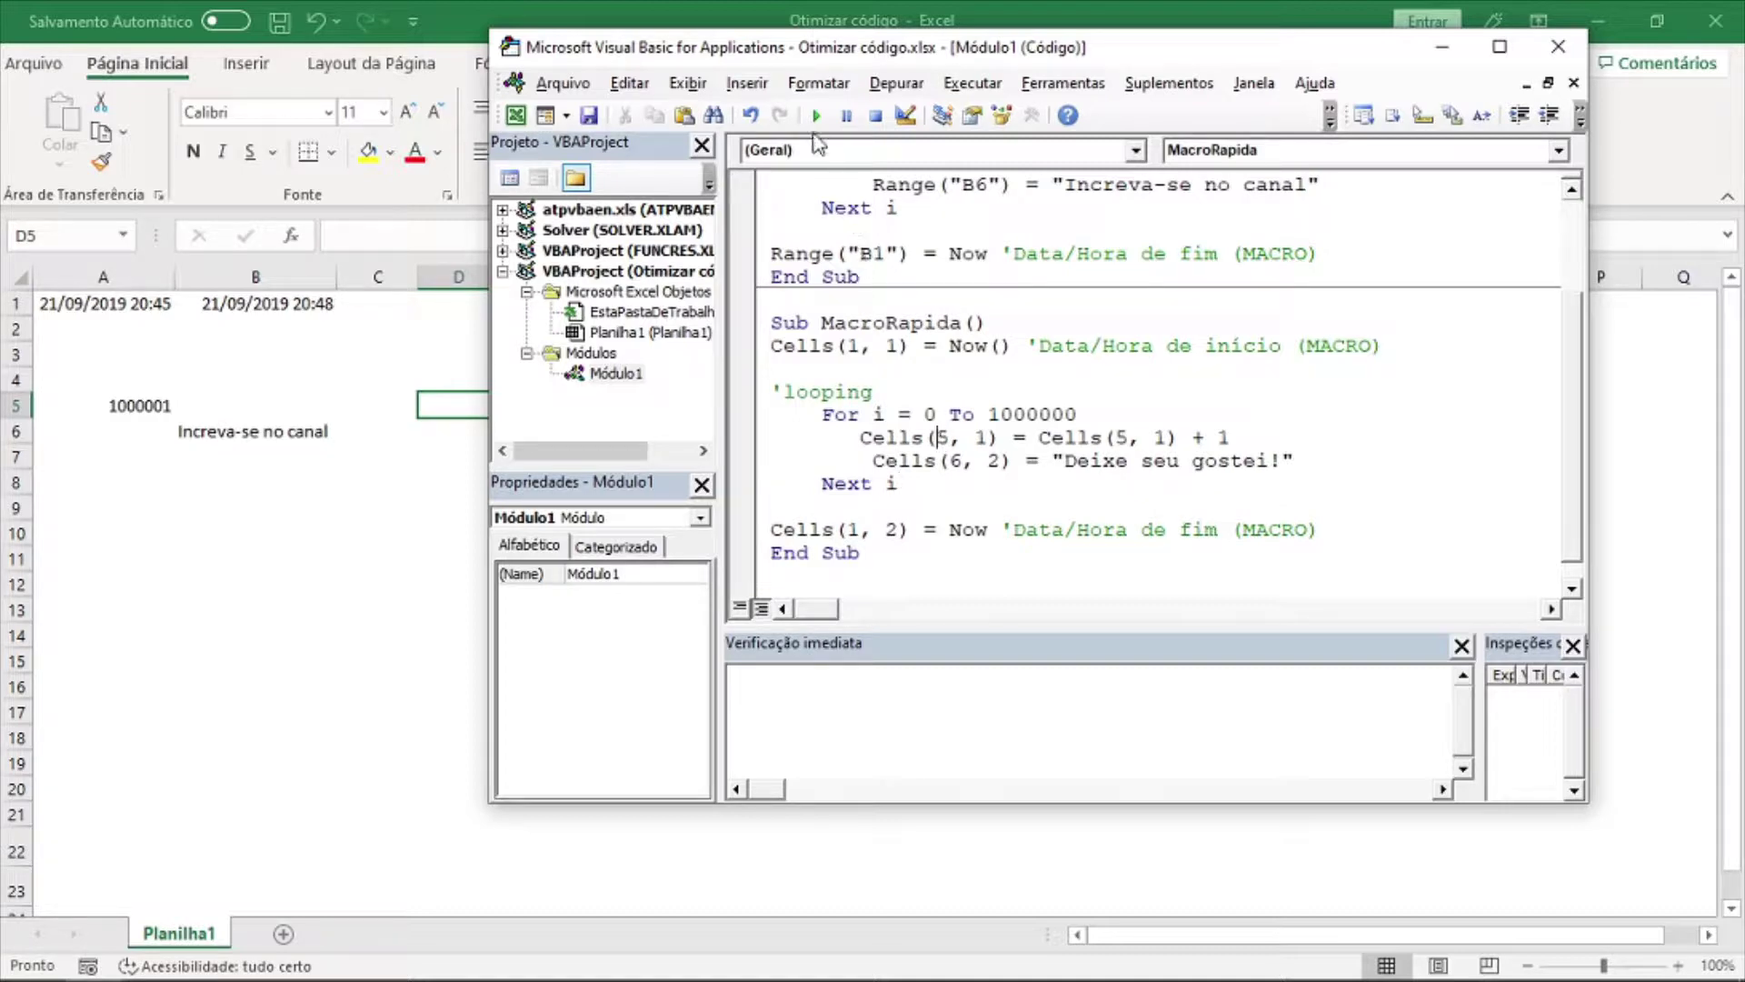
Run MacroRapida, move the Ganho header to I1, and enter =F2-E2 in H2.
{"action": "left_click", "coordinate": [817, 115]}
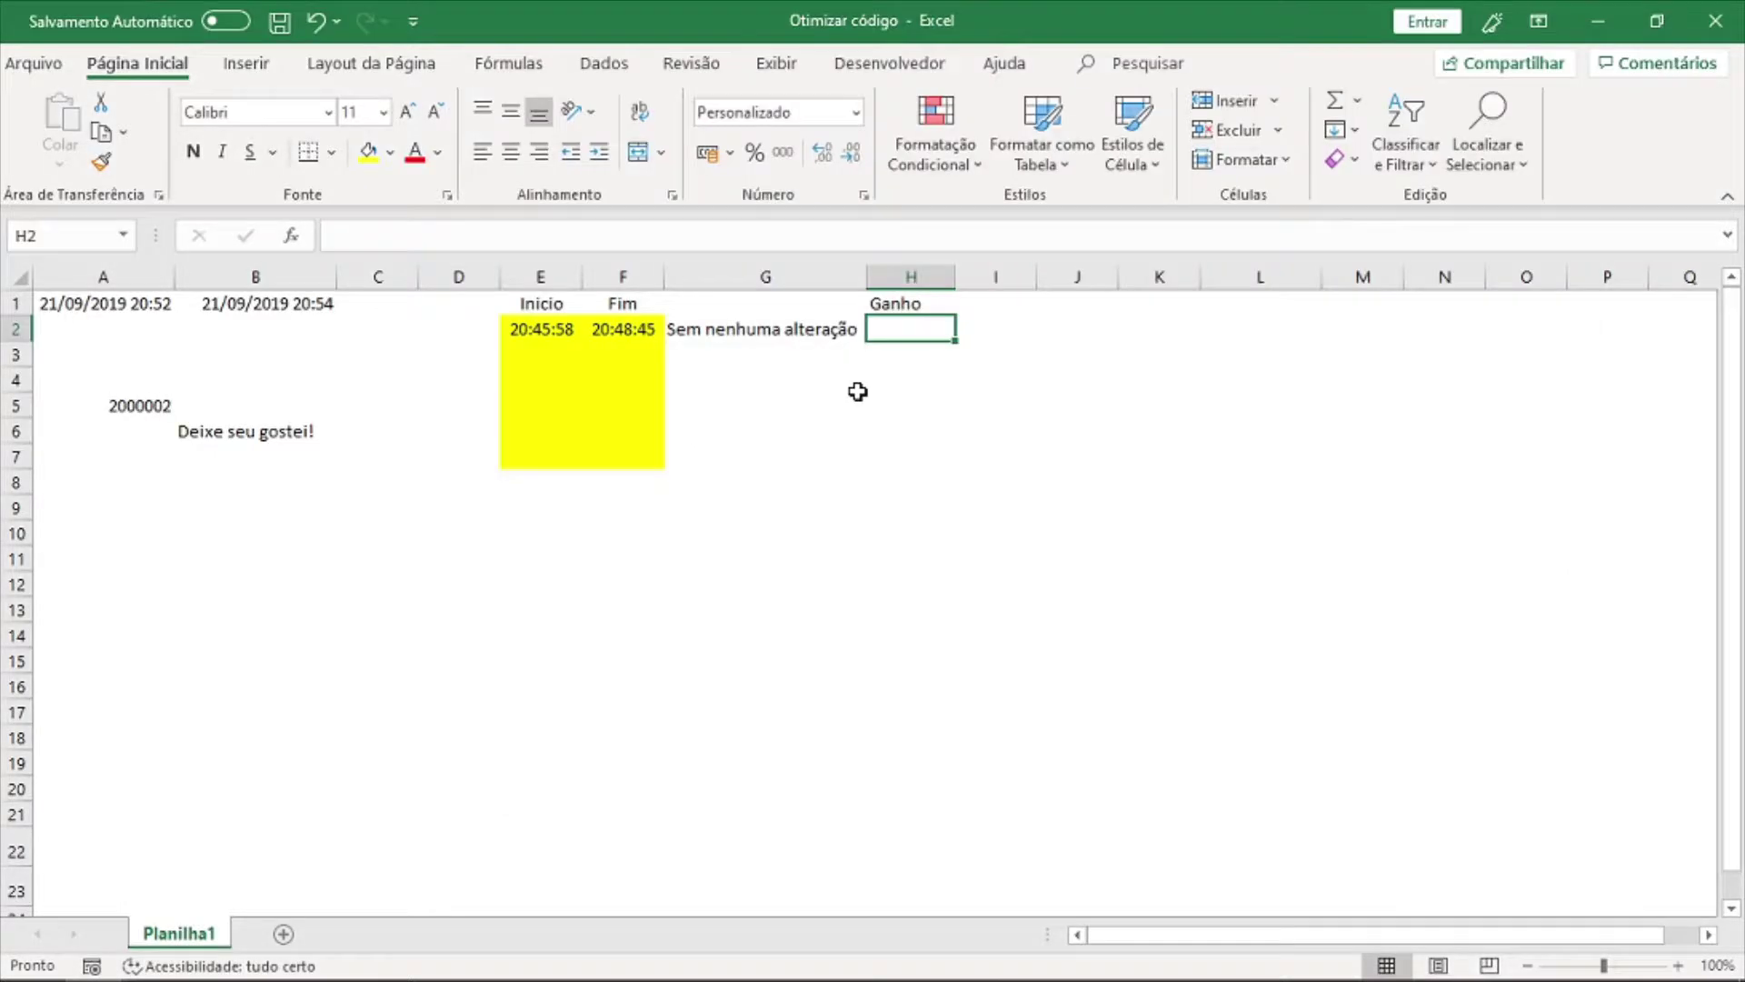
{"action": "left_click", "coordinate": [903, 302]}
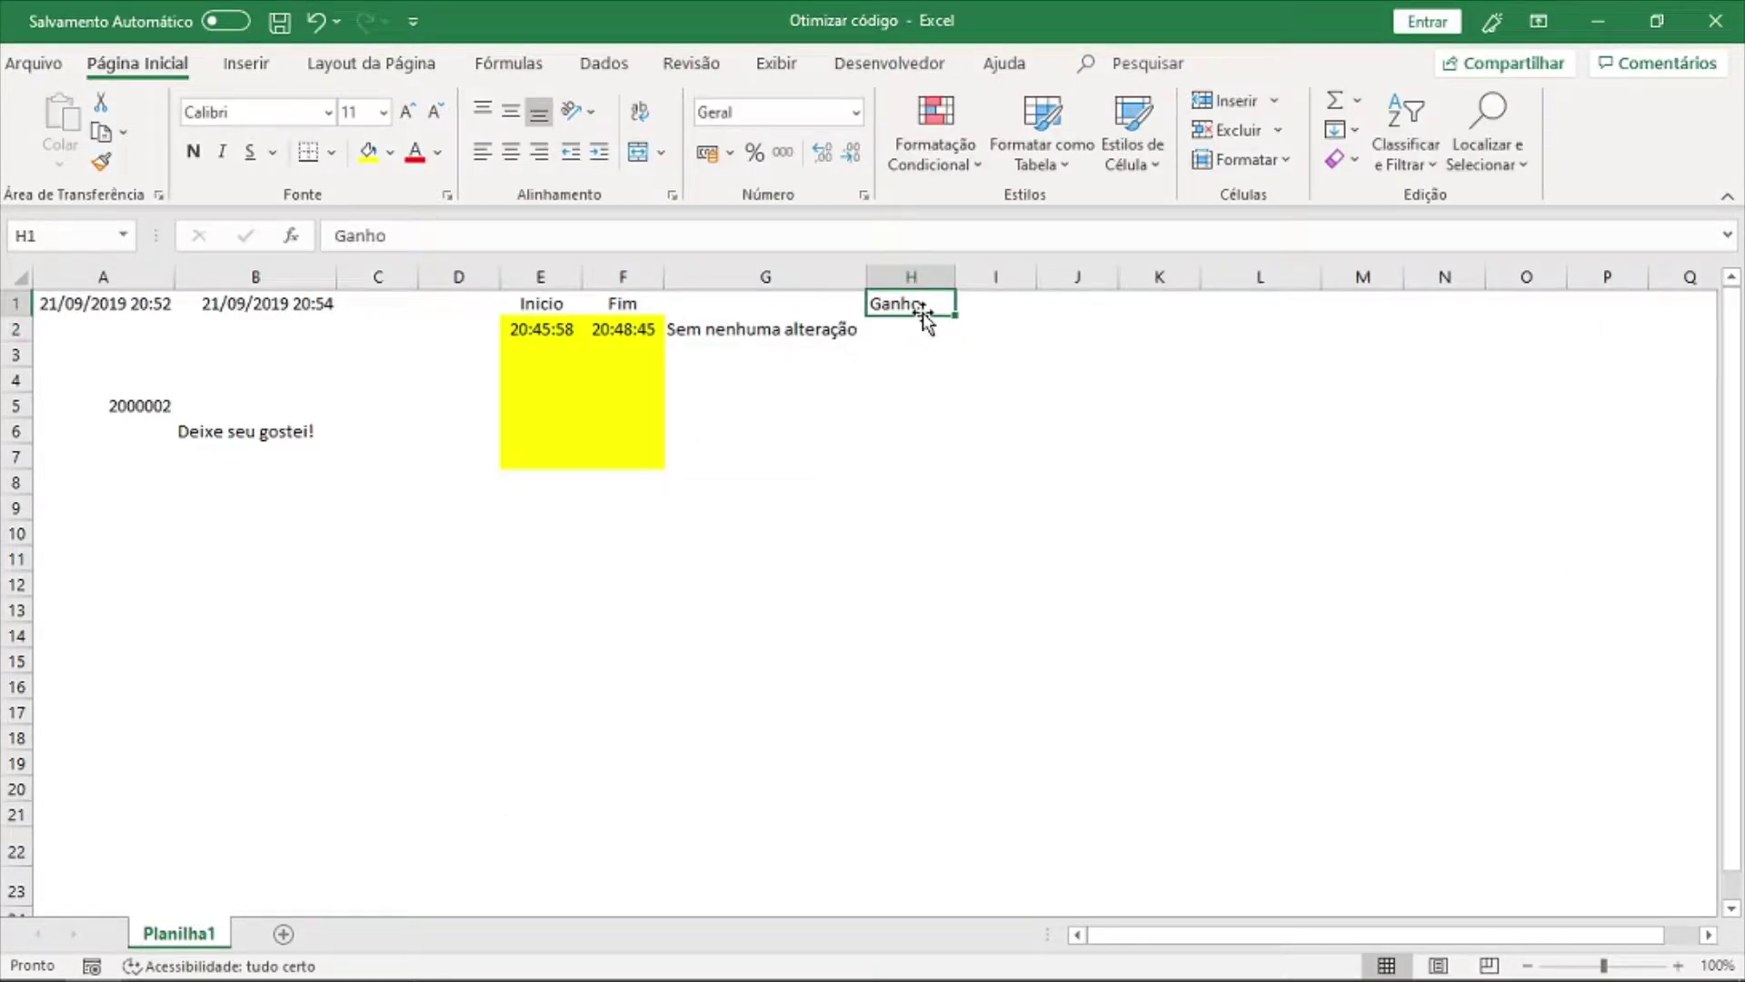
{"action": "left_click_drag", "start_coordinate": [923, 316], "coordinate": [1000, 322]}
{"action": "left_click", "coordinate": [911, 329]}
{"action": "type", "text": "="}
{"action": "left_click", "coordinate": [623, 329]}
{"action": "type", "text": "-"}
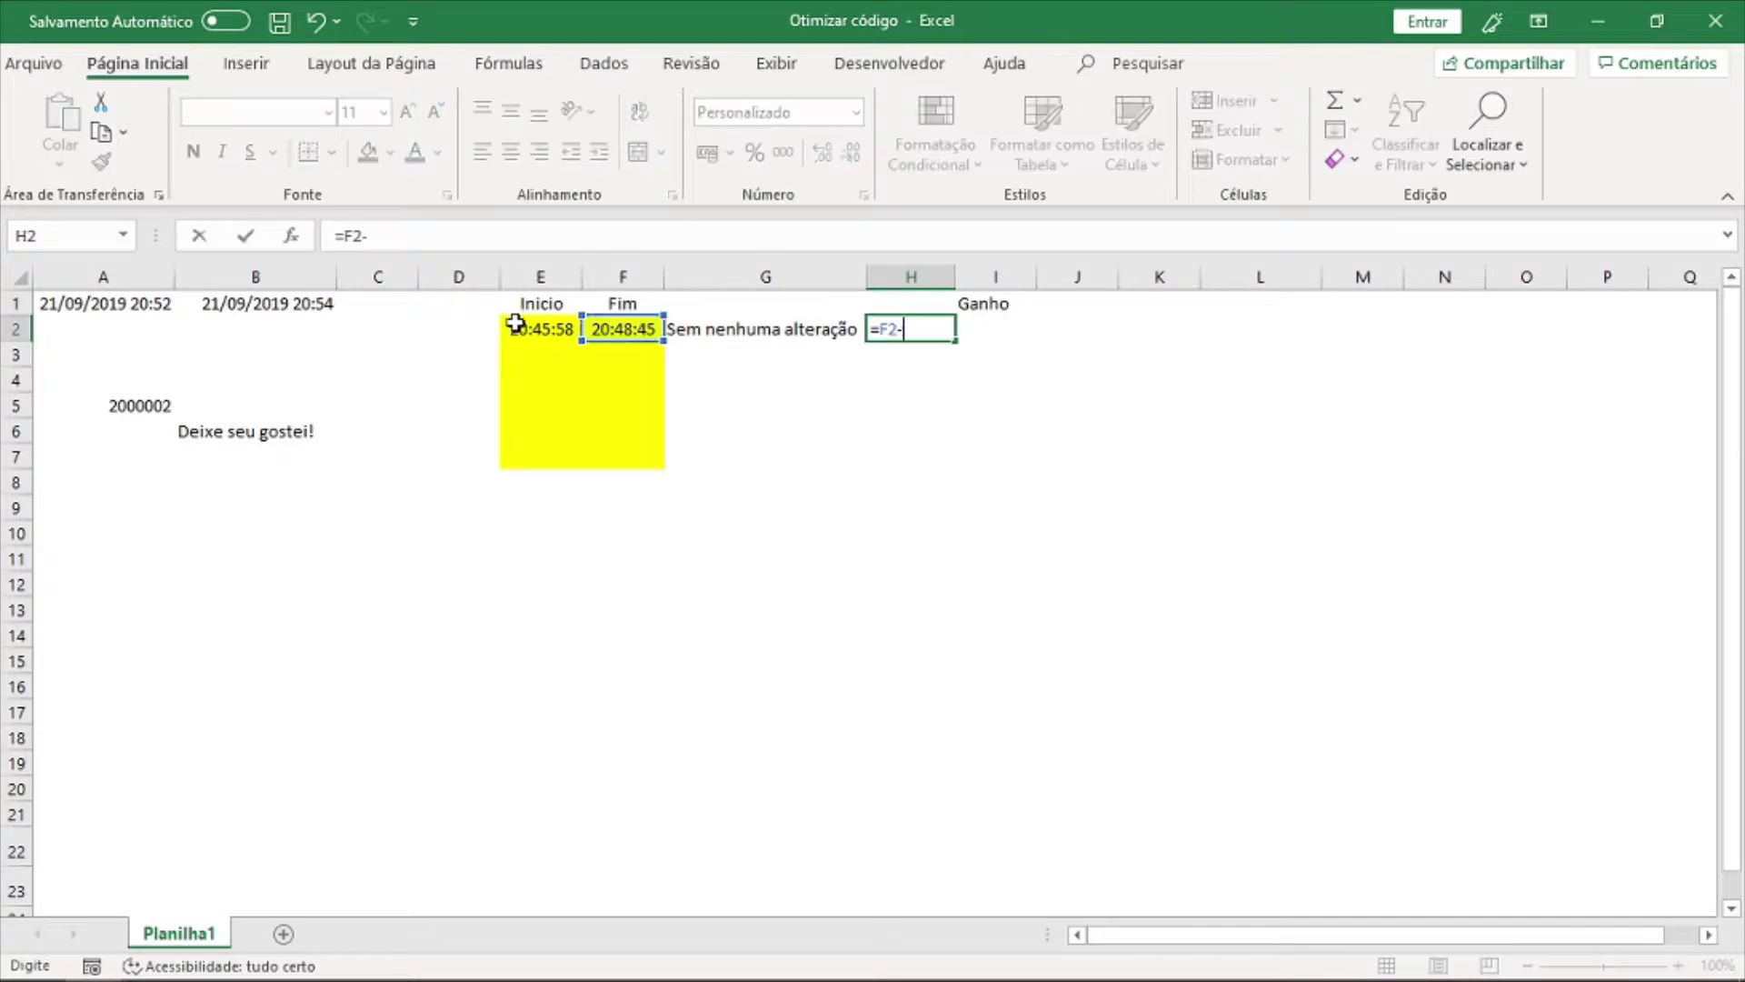
{"action": "left_click", "coordinate": [530, 325]}
{"action": "key", "text": "Return"}
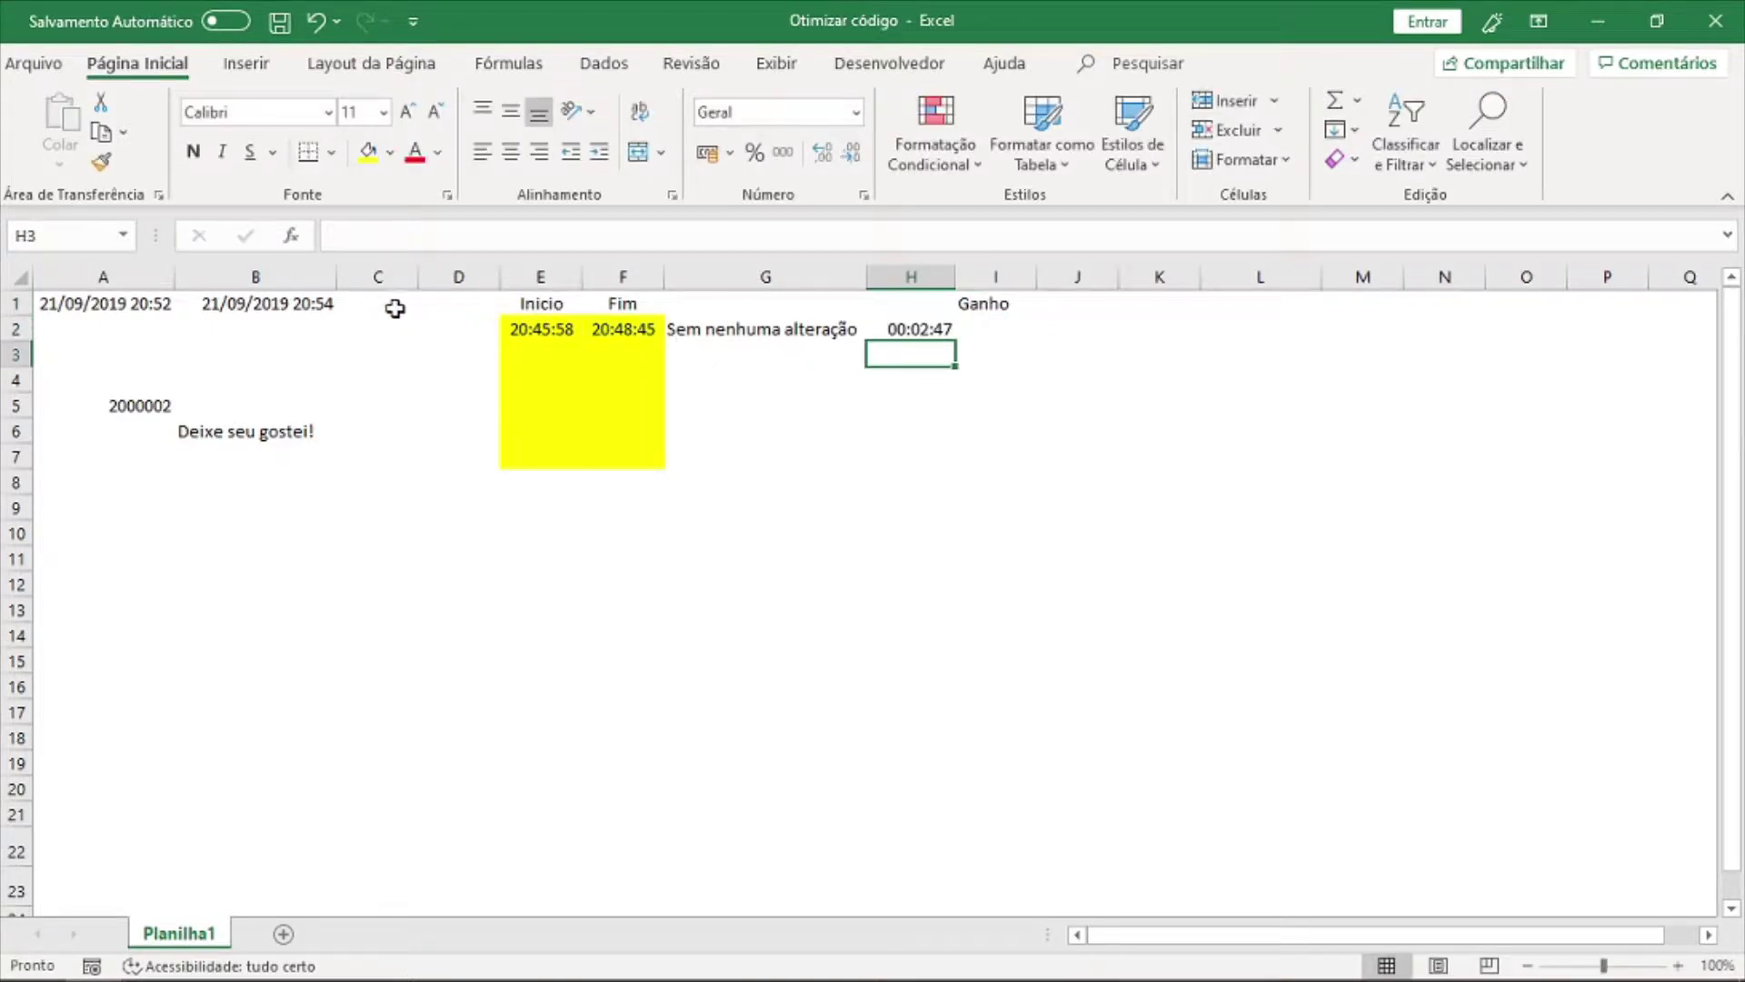
Copy the new 20:52:20 start and 20:54:45 end times into E3 and F3.
{"action": "left_click", "coordinate": [153, 303]}
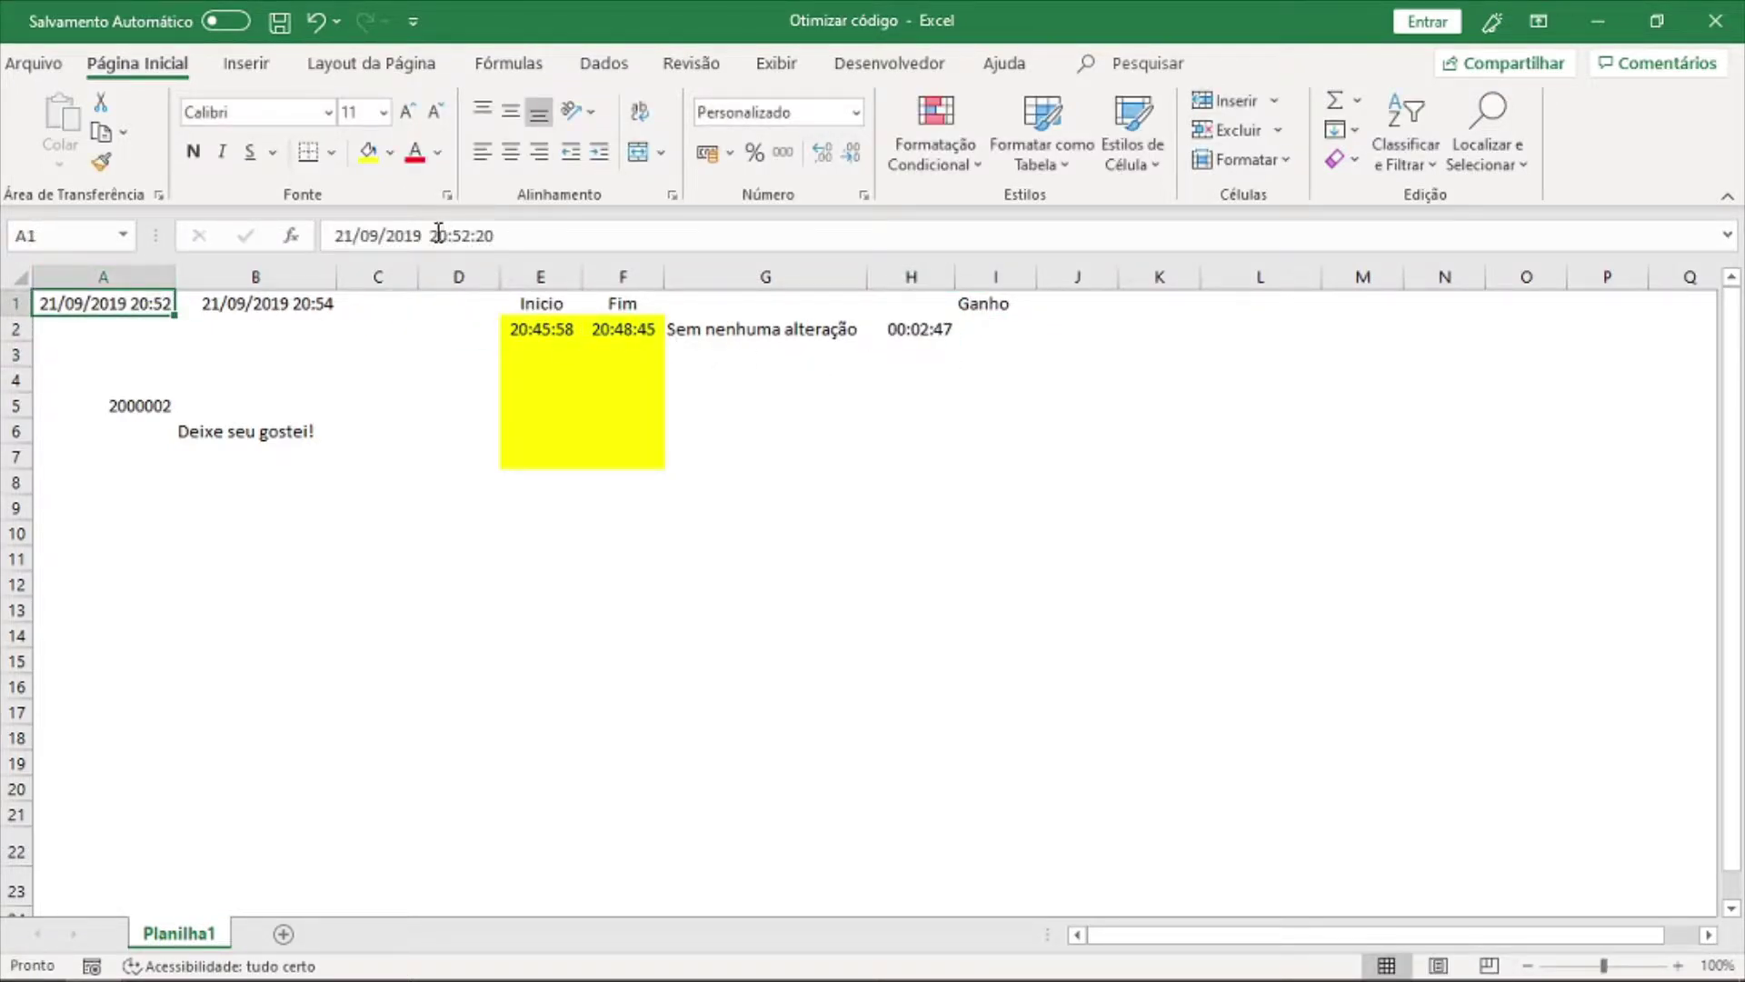
{"action": "left_click_drag", "start_coordinate": [431, 234], "coordinate": [494, 234]}
{"action": "key", "text": "ctrl+c"}
{"action": "left_click", "coordinate": [540, 355]}
{"action": "key", "text": "ctrl+v"}
{"action": "left_click", "coordinate": [256, 303]}
{"action": "left_click", "coordinate": [623, 355]}
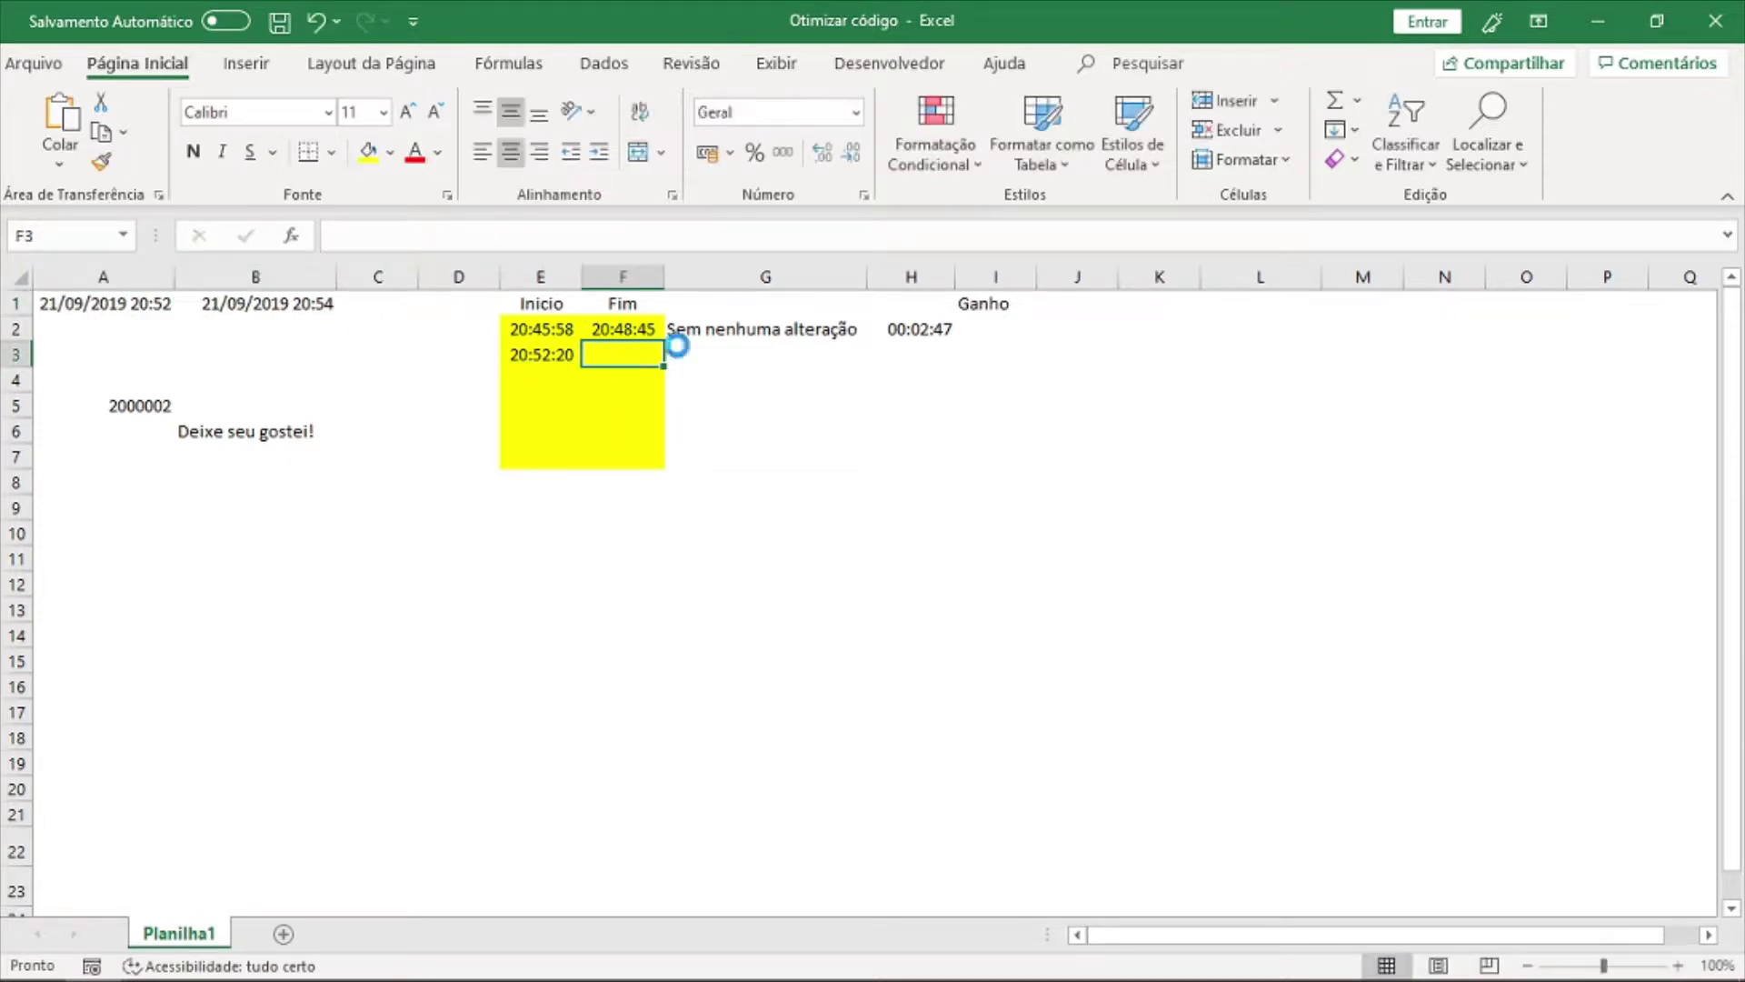
{"action": "key", "text": "ctrl+v"}
{"action": "left_click", "coordinate": [920, 329]}
{"action": "key", "text": "ctrl+c"}
Copy the H2 duration formula into H3, showing 00:02:25.
{"action": "left_click", "coordinate": [920, 354]}
{"action": "key", "text": "ctrl+v"}
{"action": "left_click", "coordinate": [941, 427]}
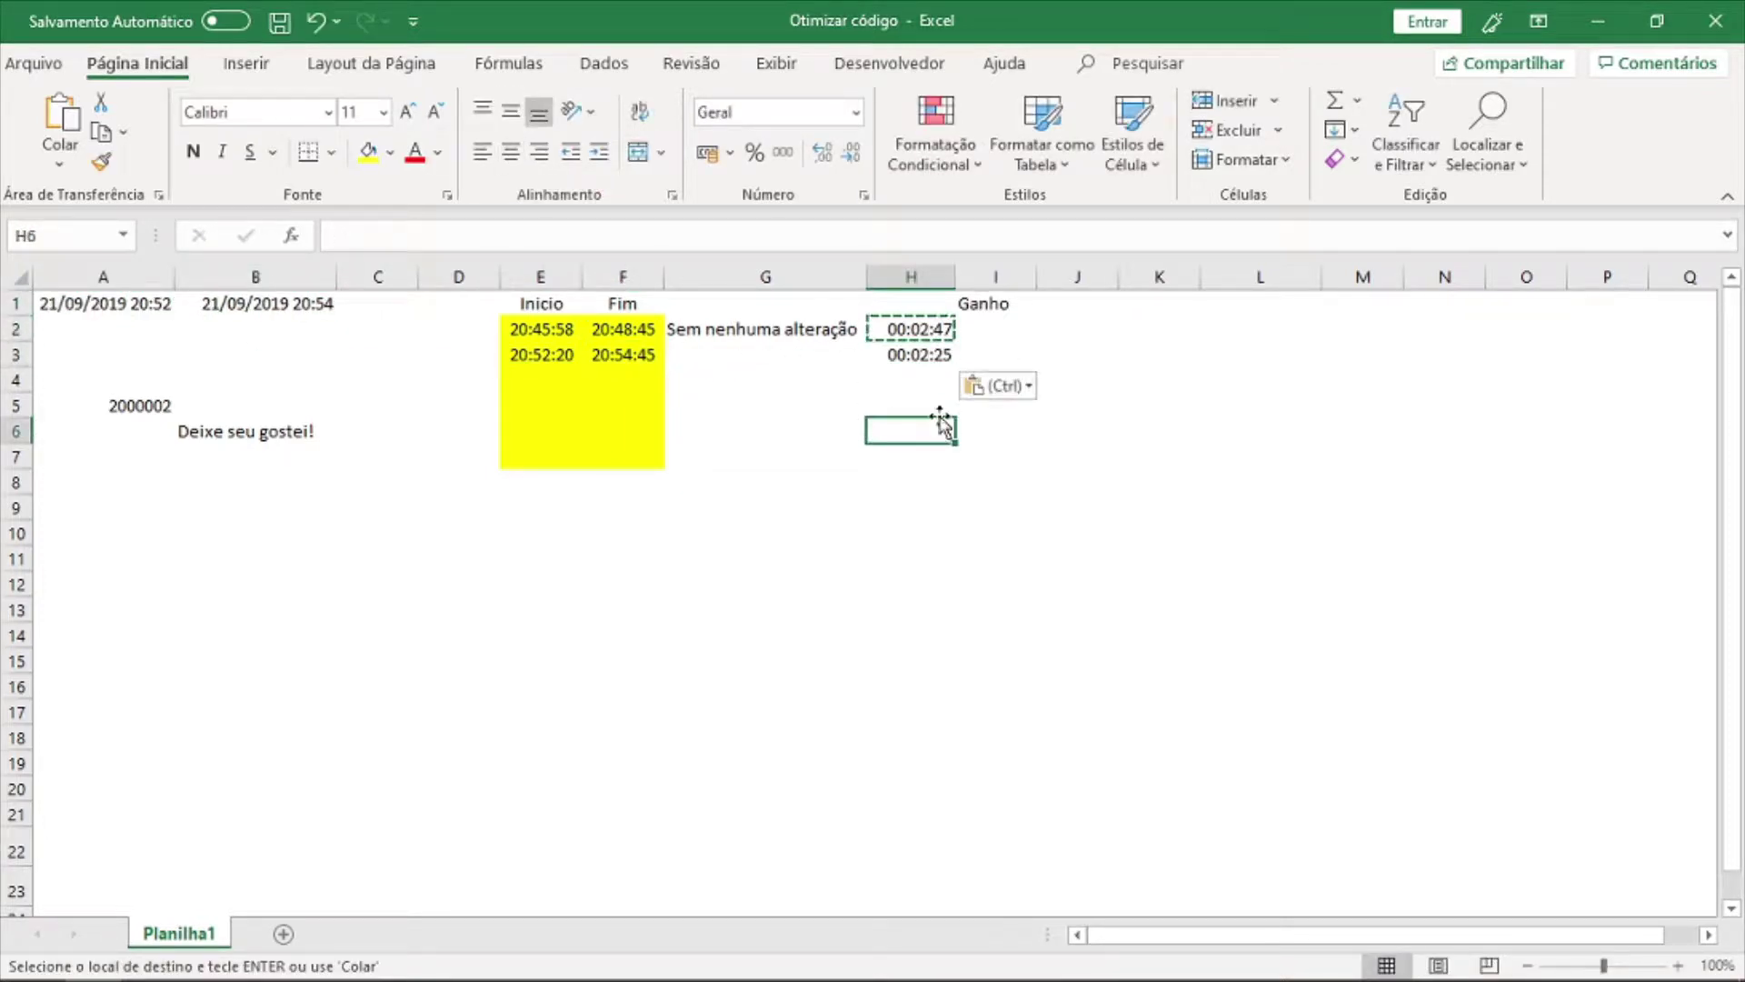
{"action": "key", "text": "Escape"}
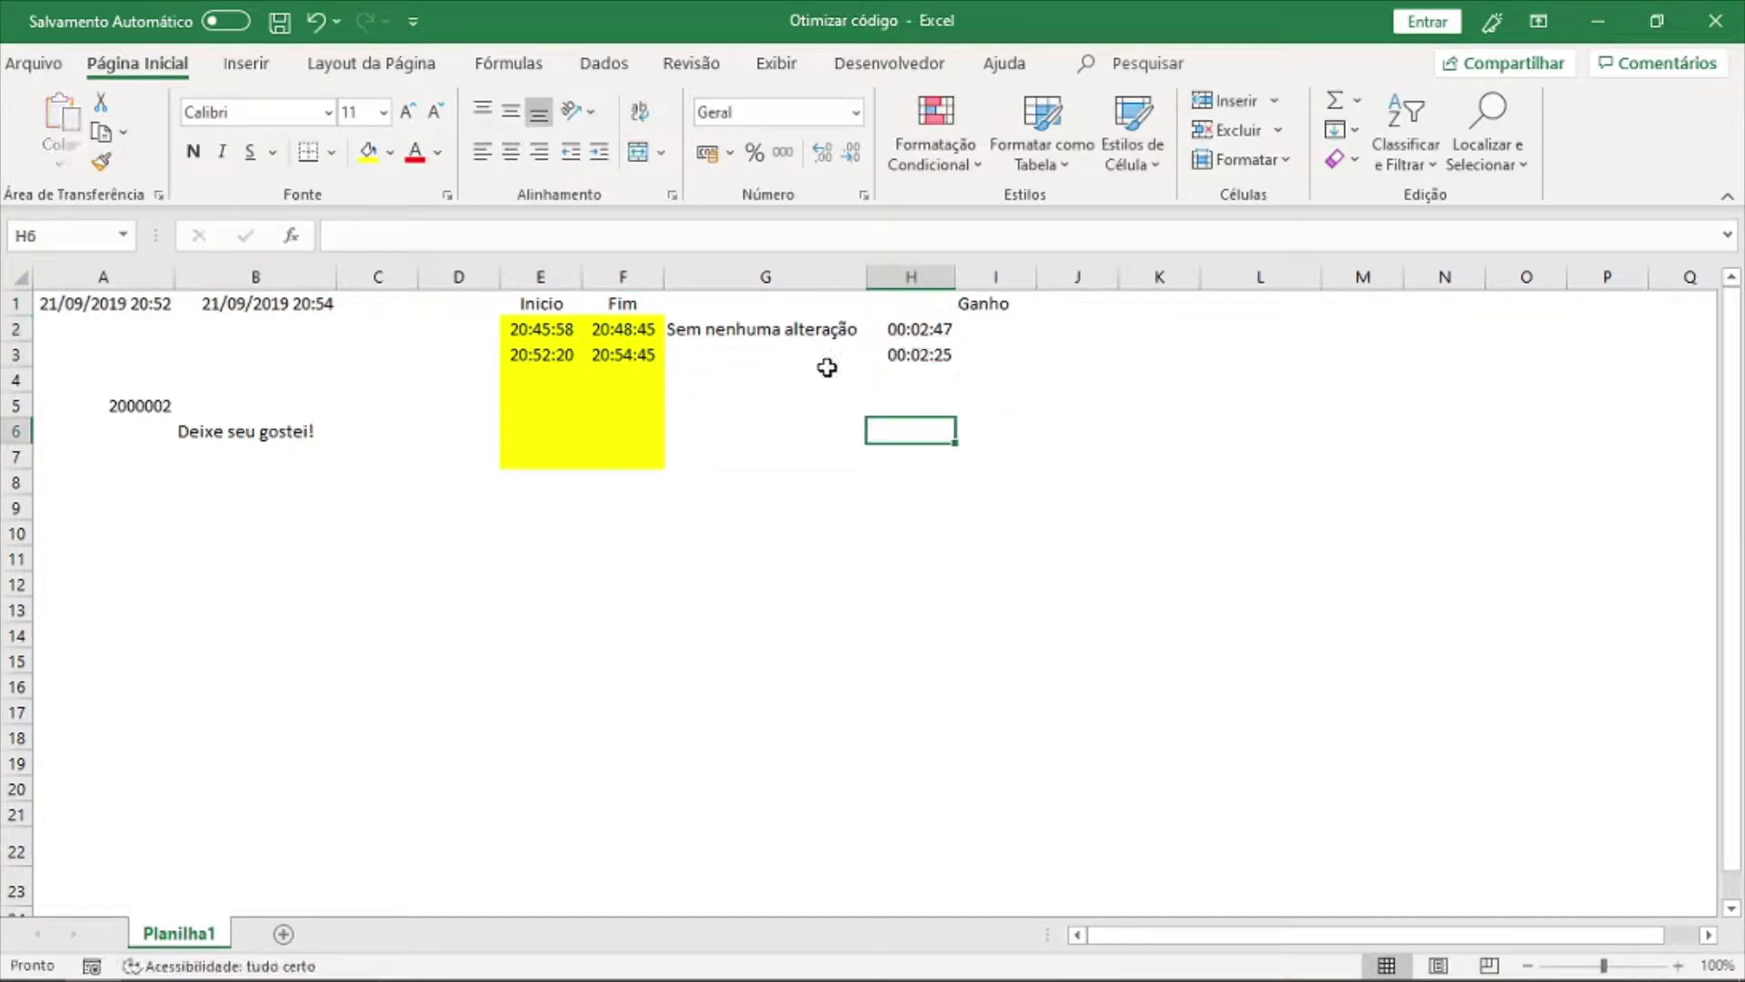
{"action": "left_click", "coordinate": [812, 359]}
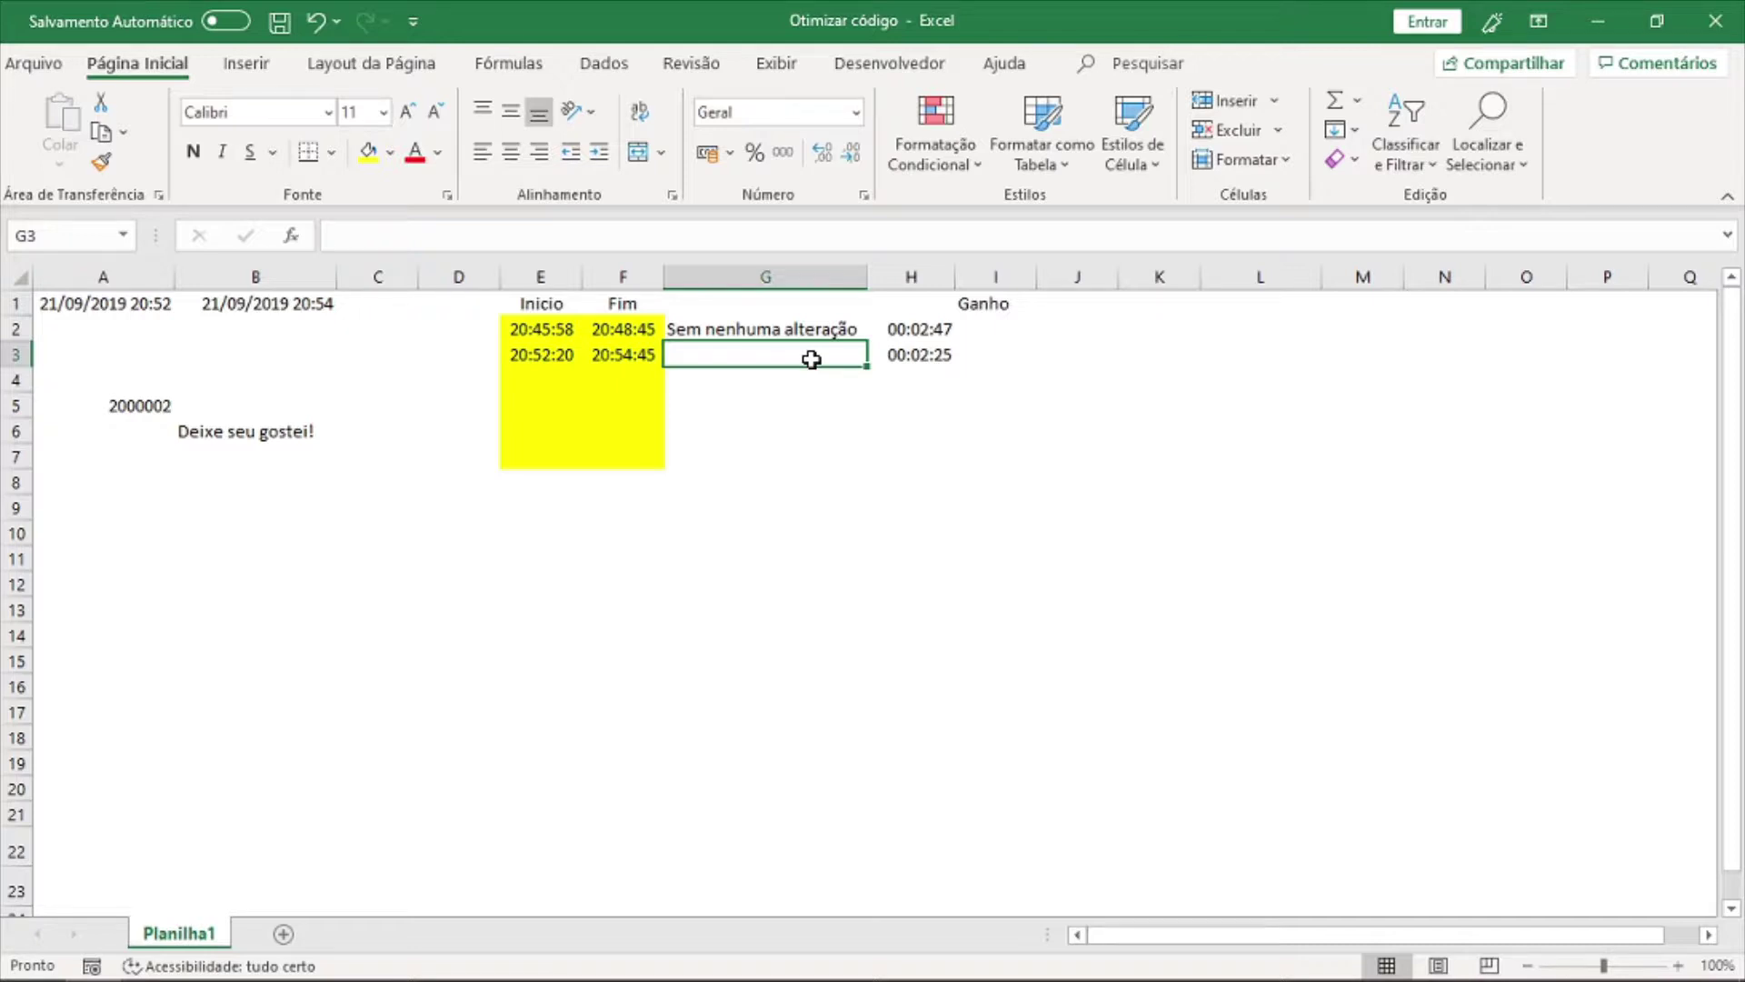
Enter =H3/H2-1 in I3 as a percentage showing -13%, then return to the VBA editor.
{"action": "left_click", "coordinate": [991, 355]}
{"action": "type", "text": "="}
{"action": "left_click", "coordinate": [943, 354]}
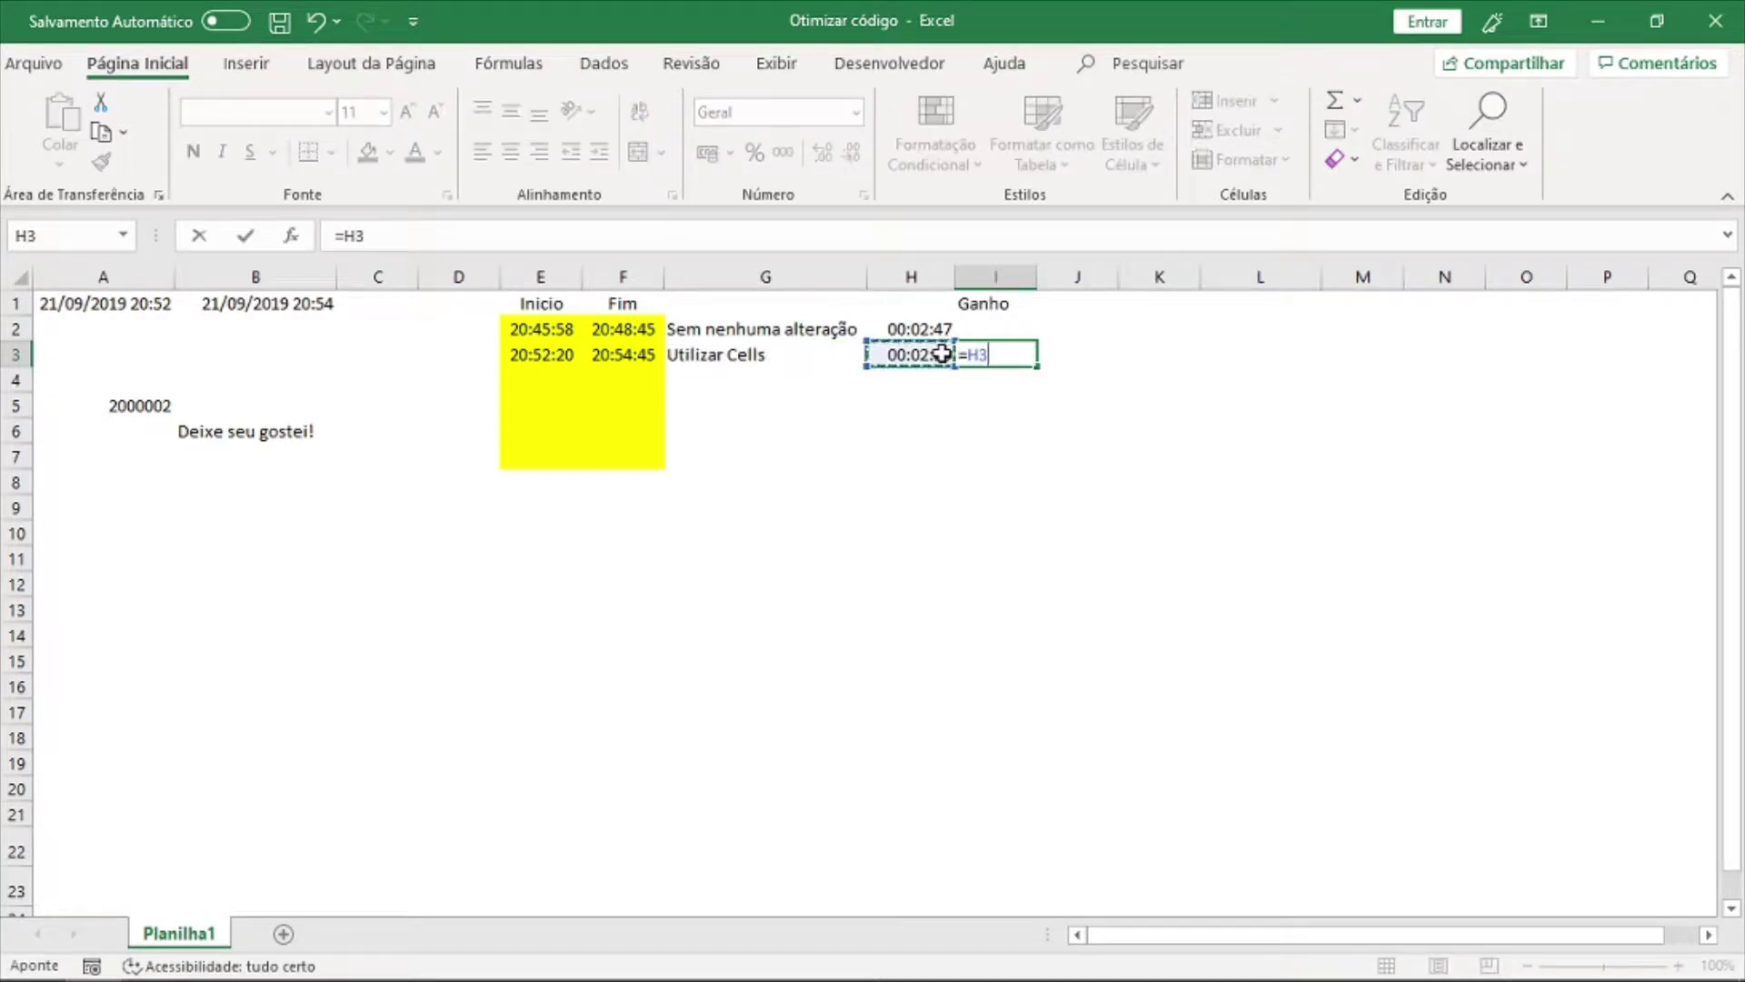
{"action": "type", "text": "/H2-1"}
{"action": "key", "text": "Return"}
{"action": "left_click", "coordinate": [1022, 356]}
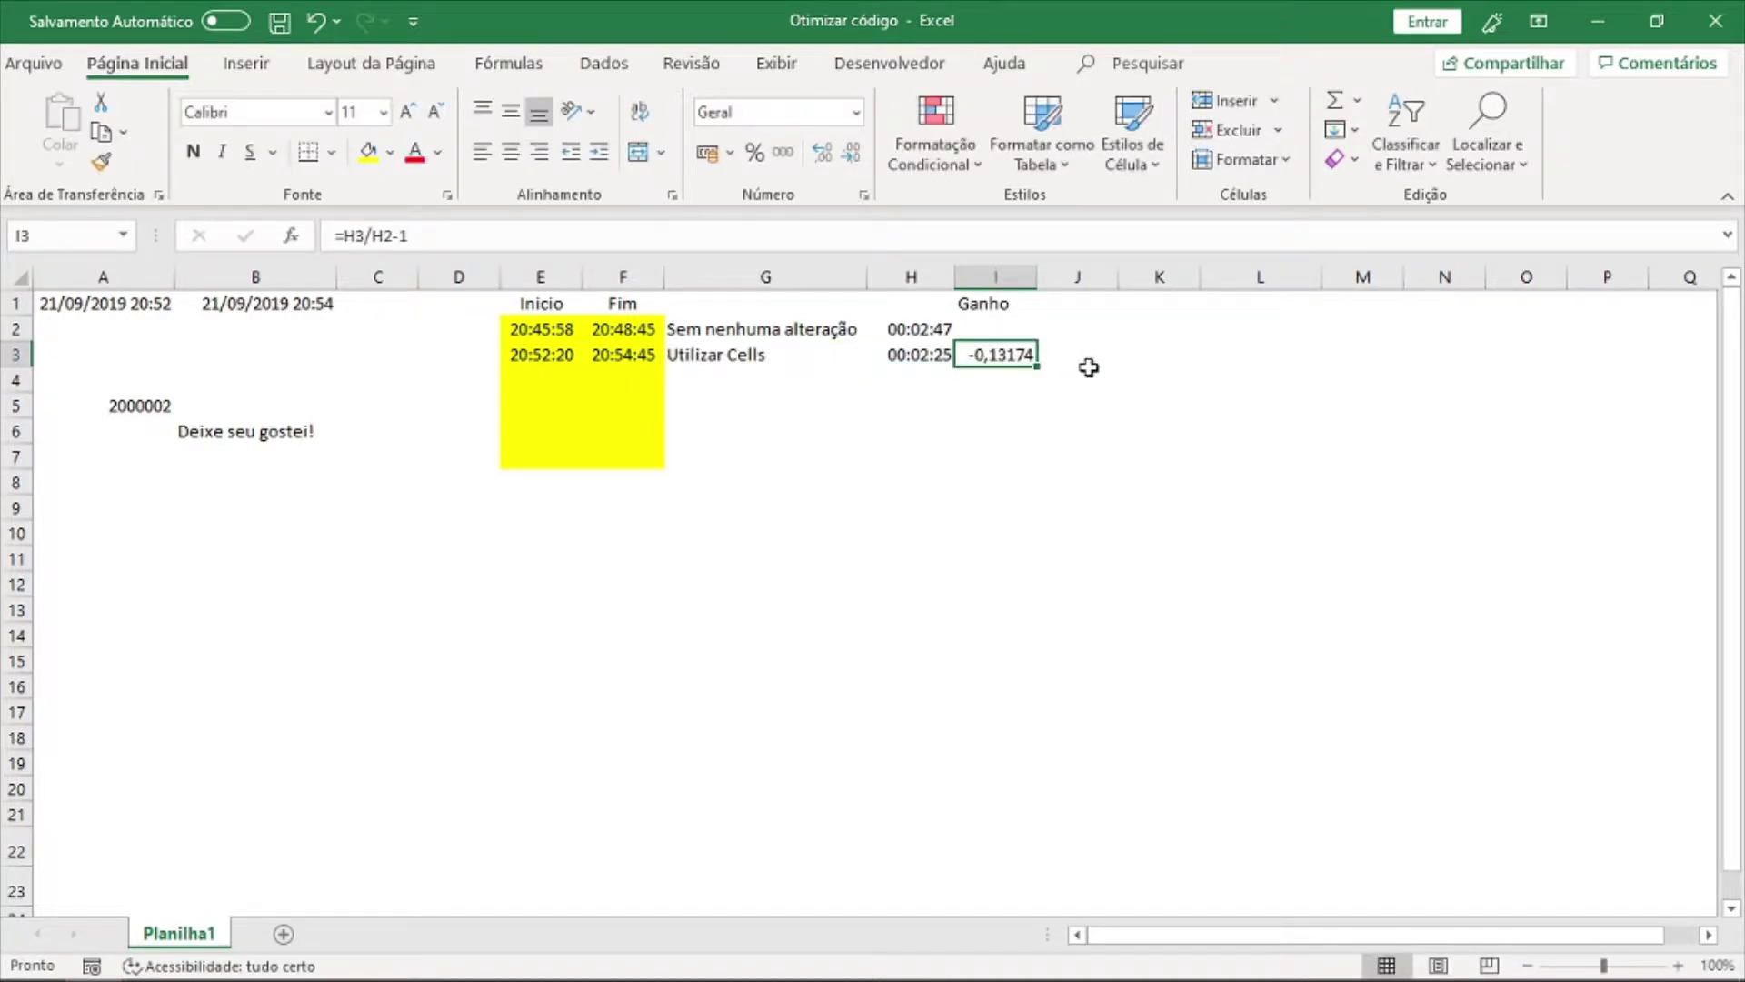
{"action": "key", "text": "ctrl+shift+5"}
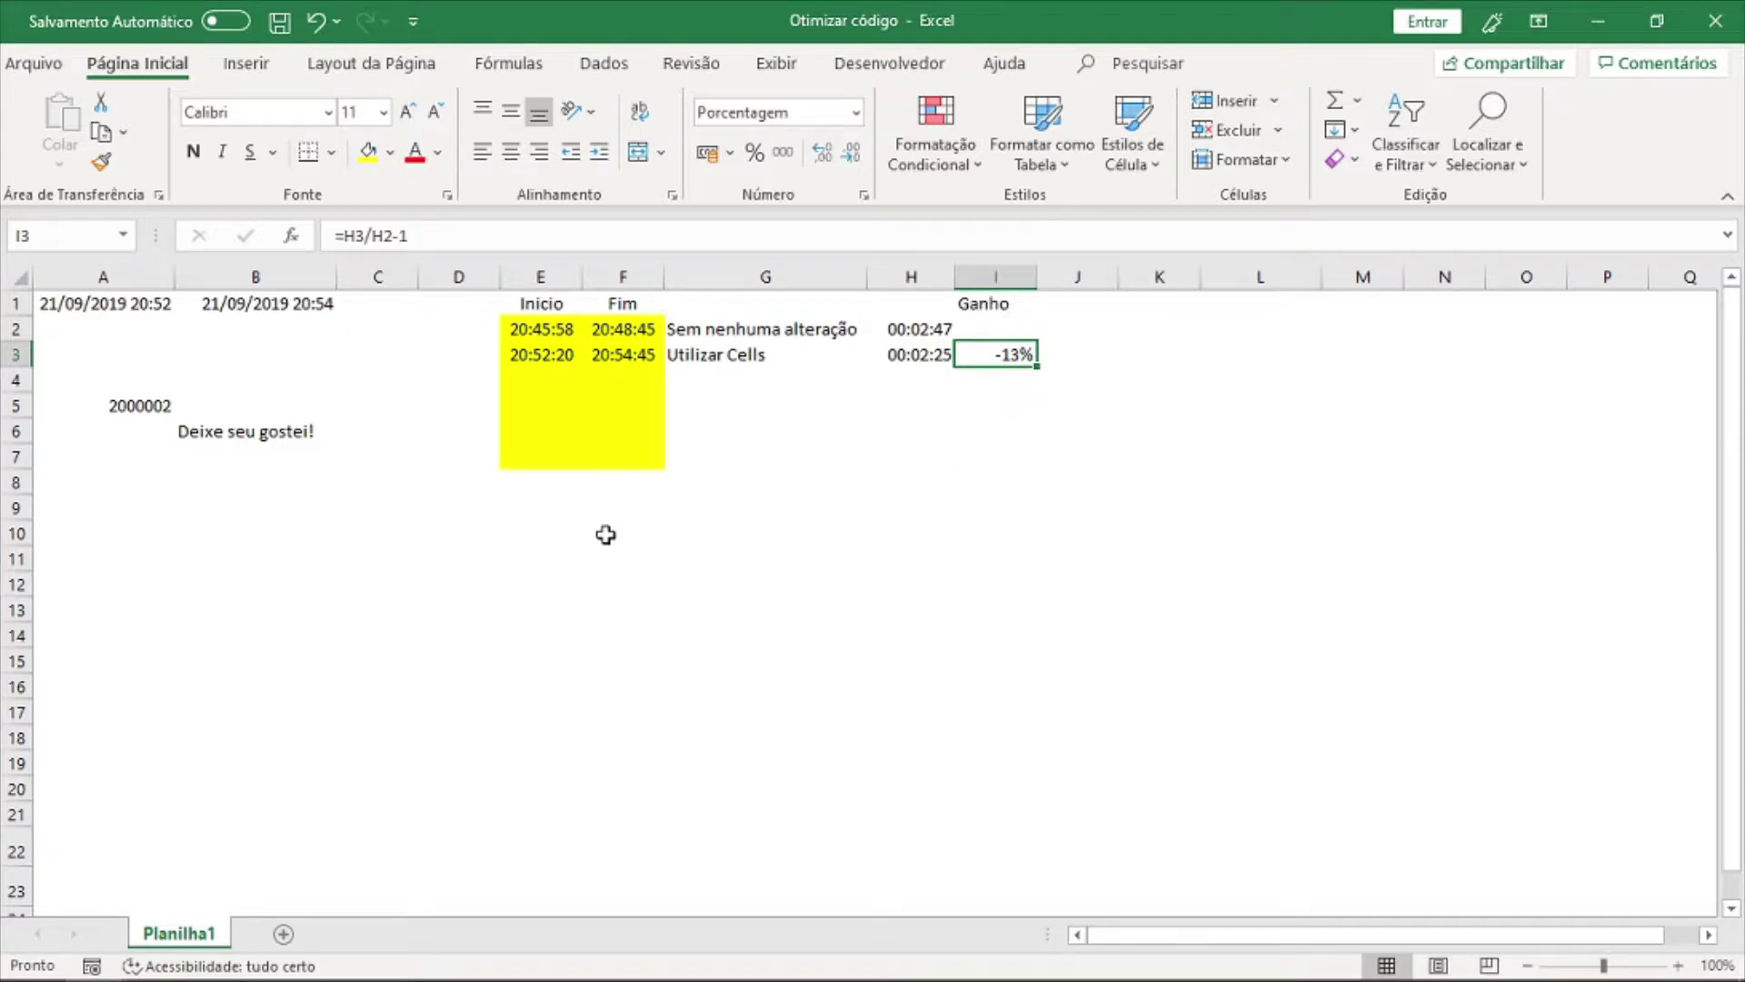
{"action": "key", "text": "alt+F11"}
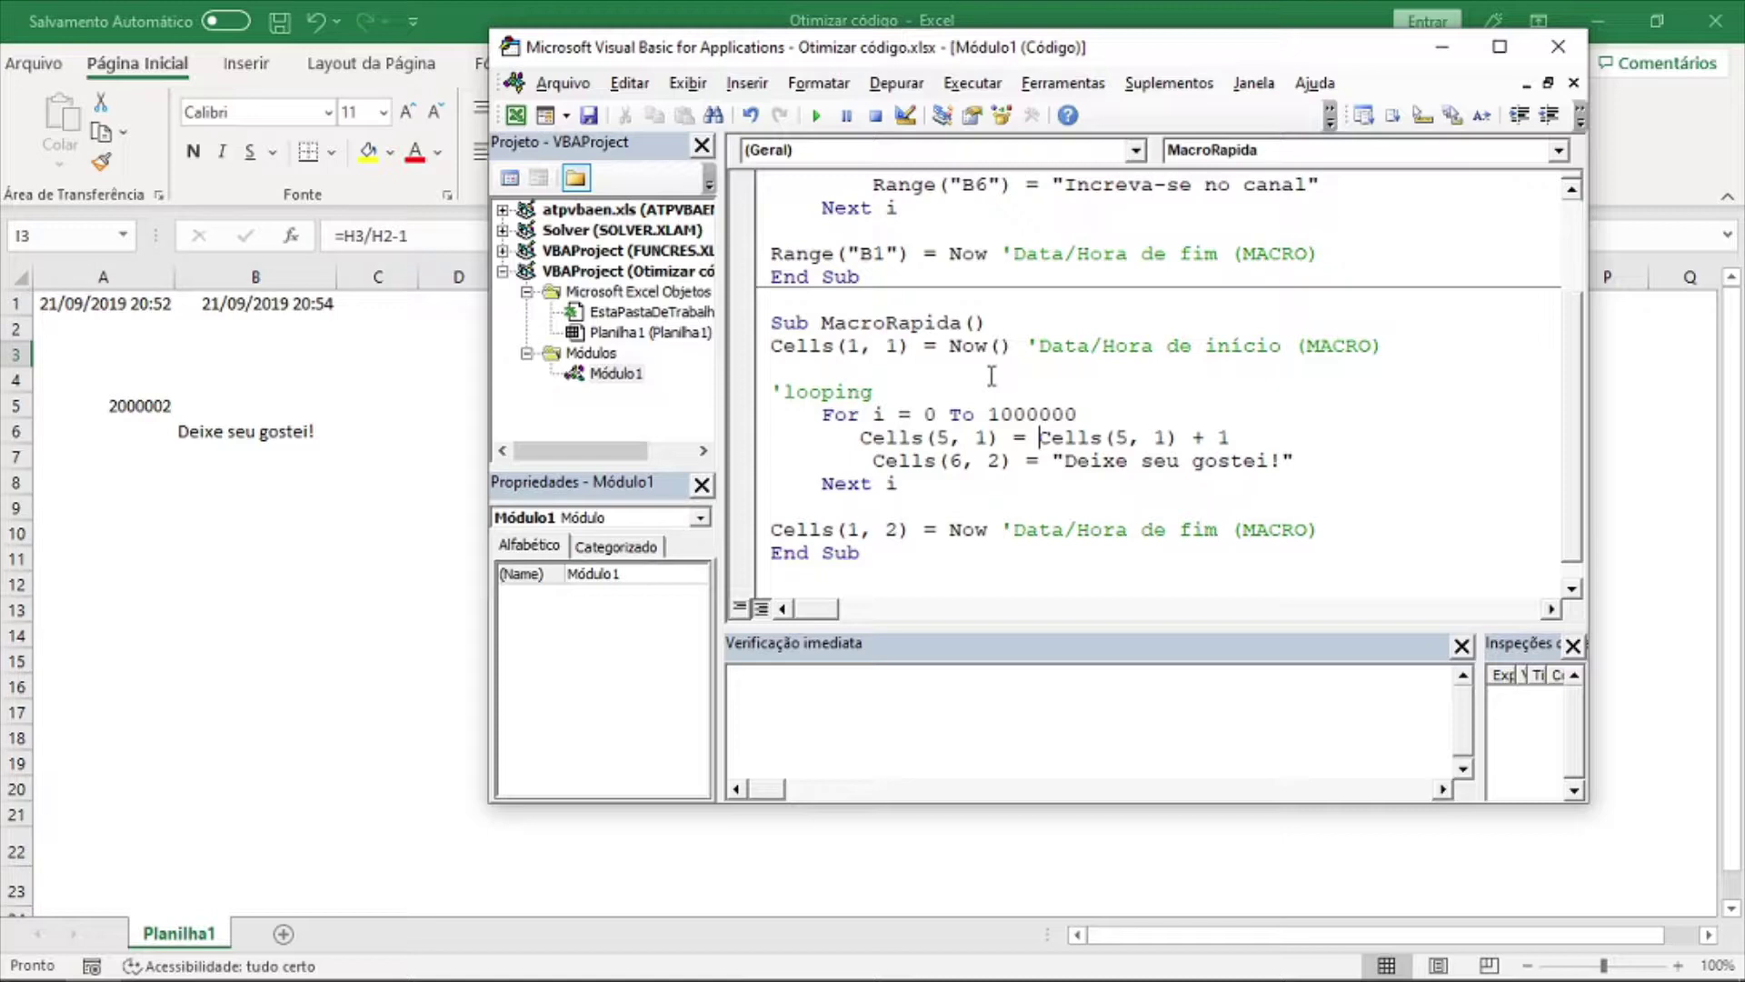
Add a 'call' line directly below the Sub MacroRapida() header.
{"action": "left_click", "coordinate": [999, 322]}
{"action": "key", "text": "Return"}
{"action": "type", "text": "call"}
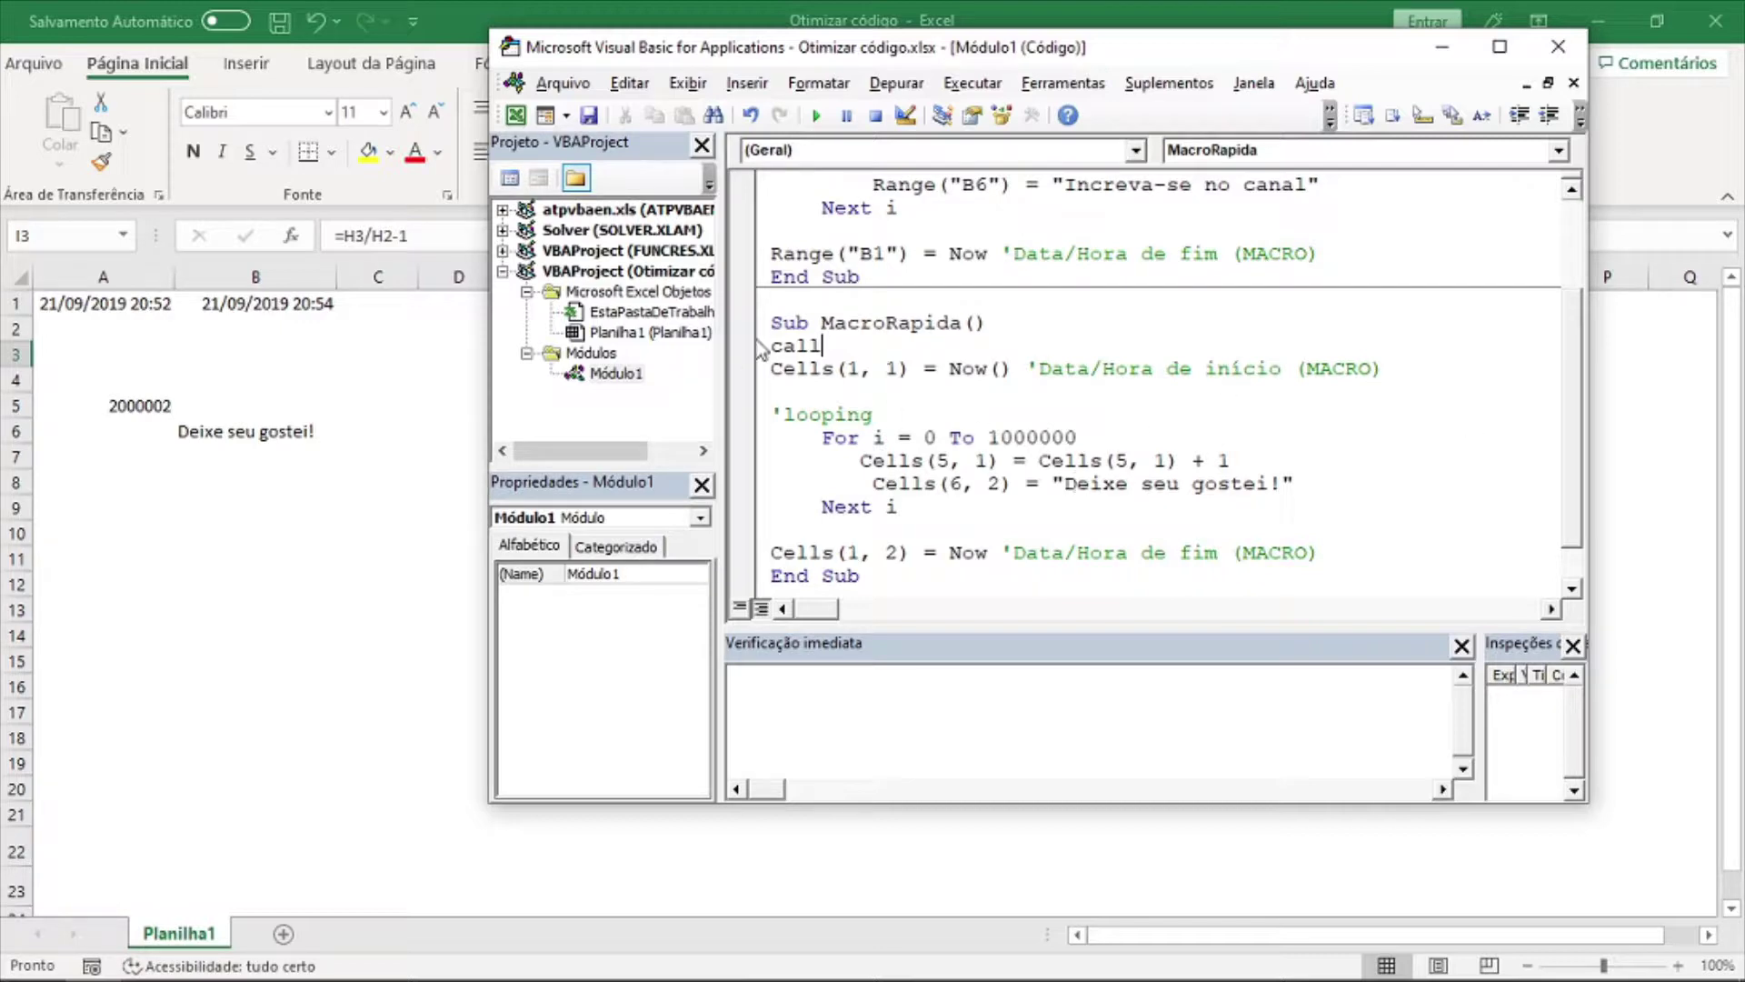
{"action": "left_click", "coordinate": [742, 347]}
{"action": "left_click", "coordinate": [742, 347]}
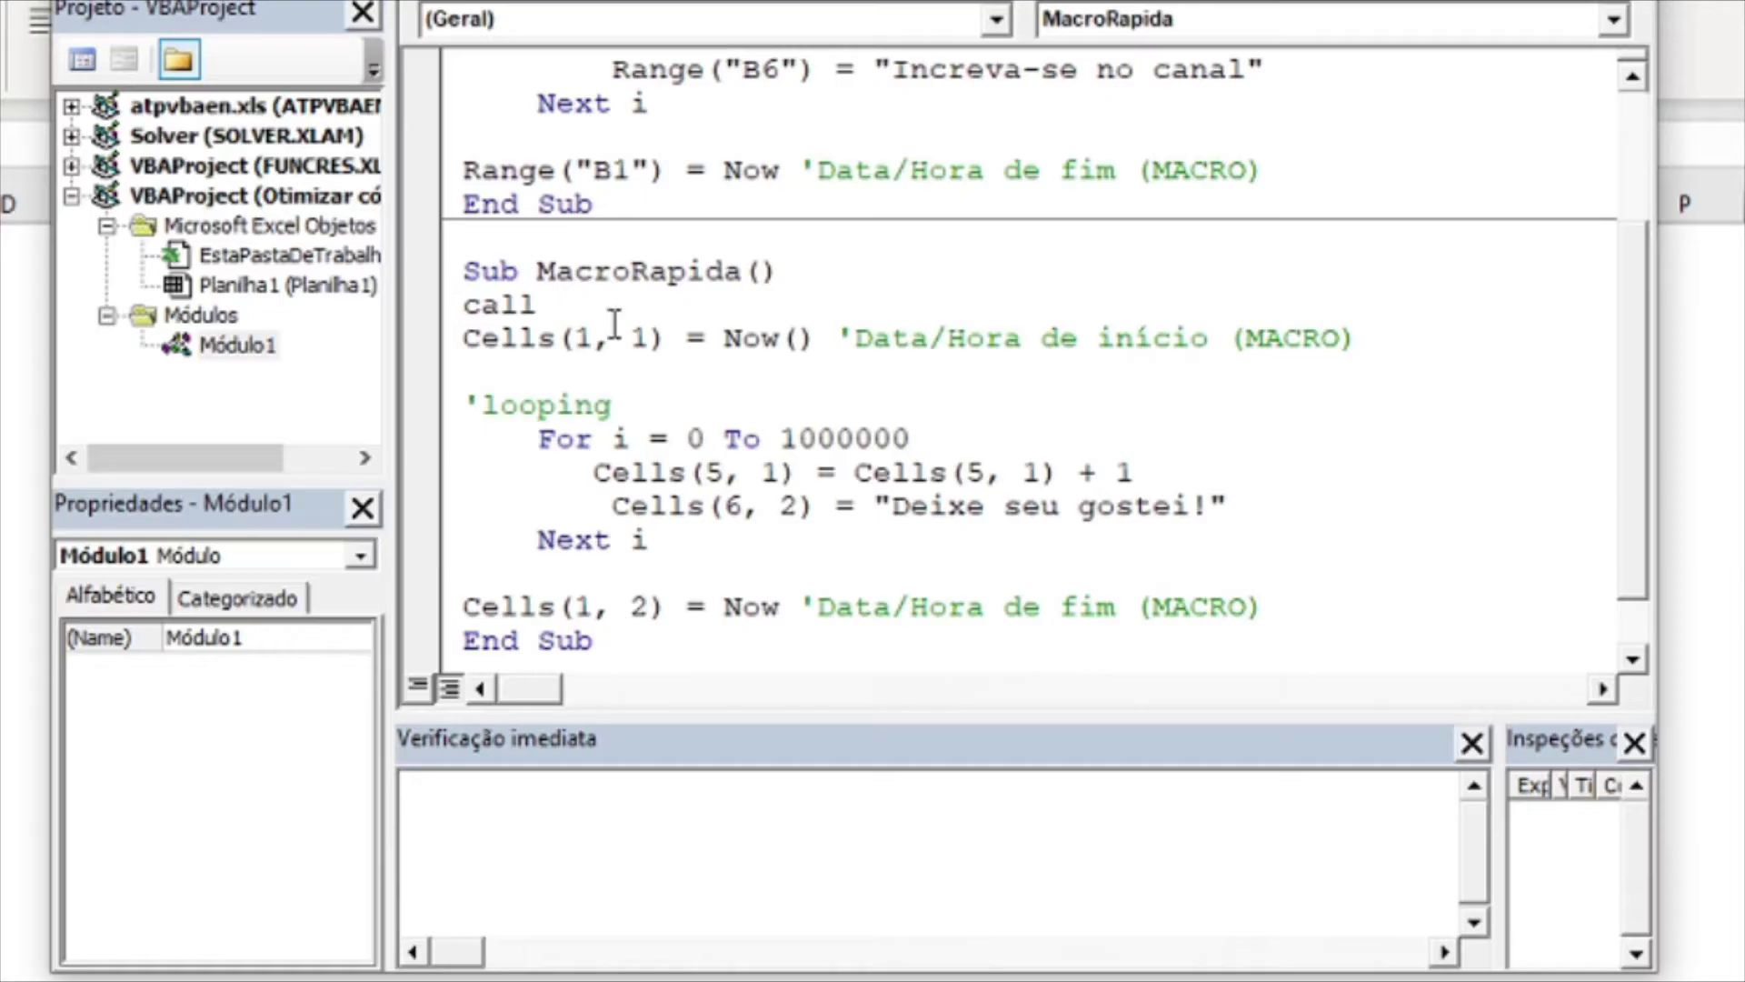
Create empty LigarOtimizador and DesligarOtimizador subs below MacroRapida, then return to the worksheet.
{"action": "scroll", "coordinate": [924, 582], "scroll_direction": "down", "scroll_amount": 1}
{"action": "scroll", "coordinate": [924, 582], "scroll_direction": "down", "scroll_amount": 2}
{"action": "type", "text": "su"}
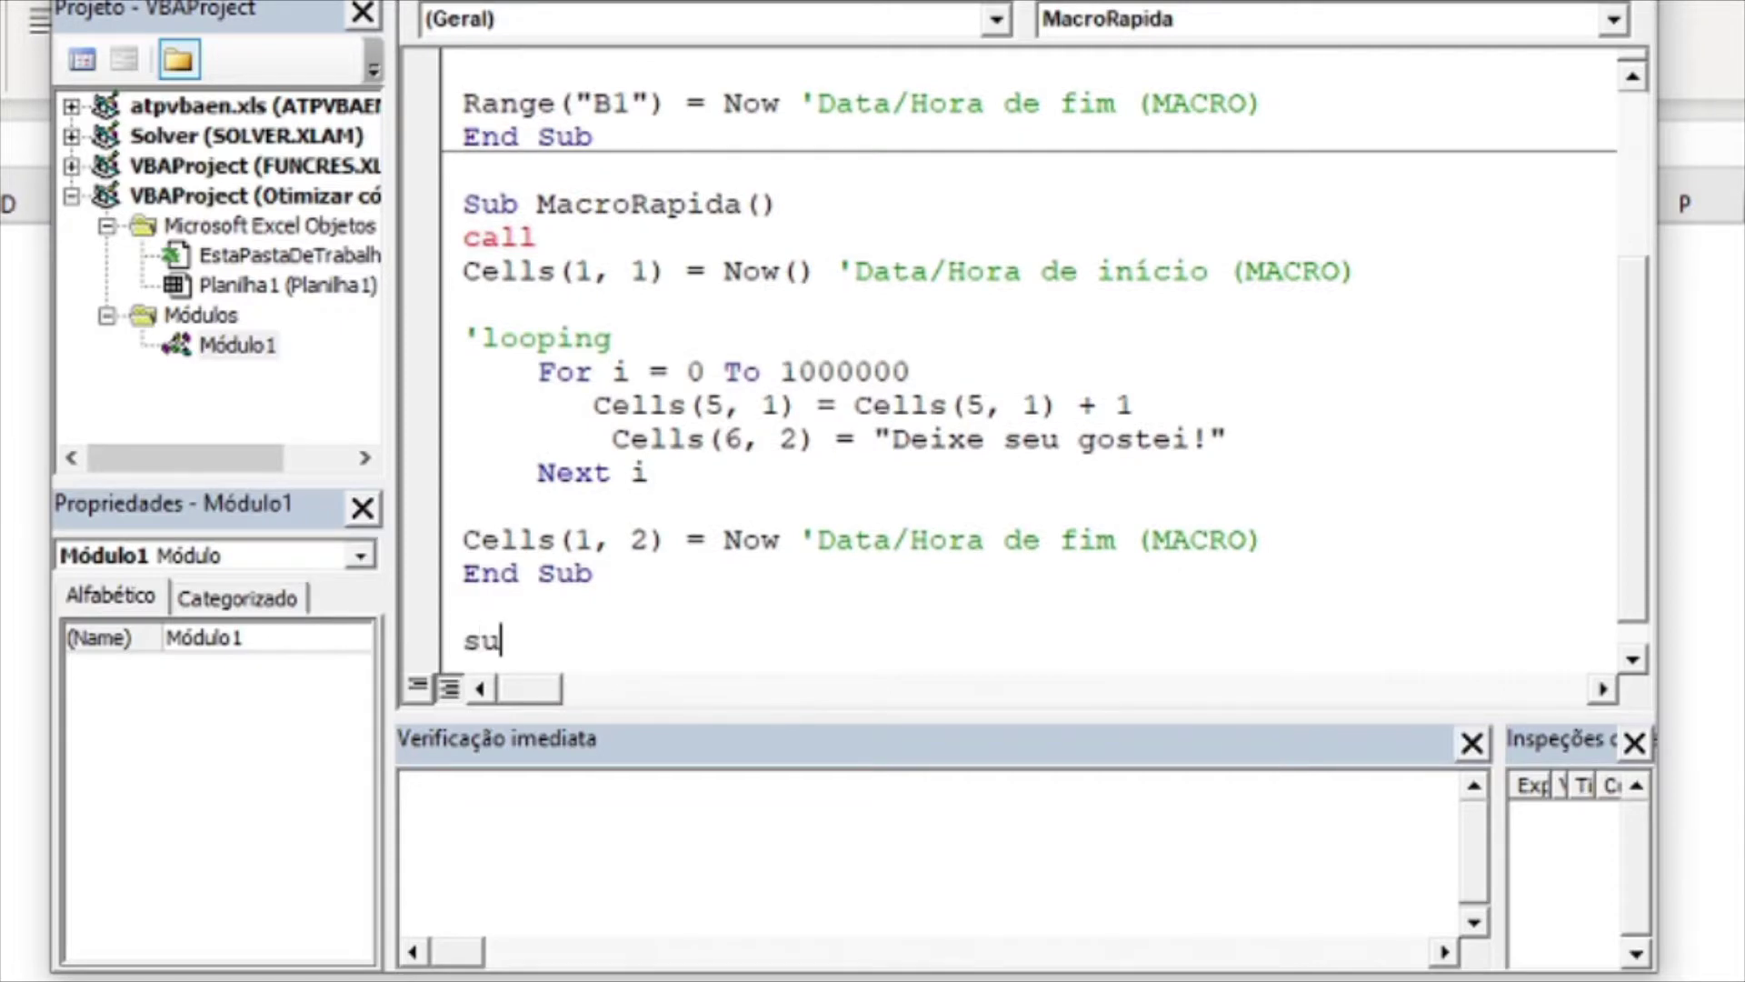
{"action": "type", "text": "b "}
{"action": "type", "text": "Li"}
{"action": "type", "text": "garOtimizador"}
{"action": "key", "text": "Return"}
{"action": "key", "text": "Down"}
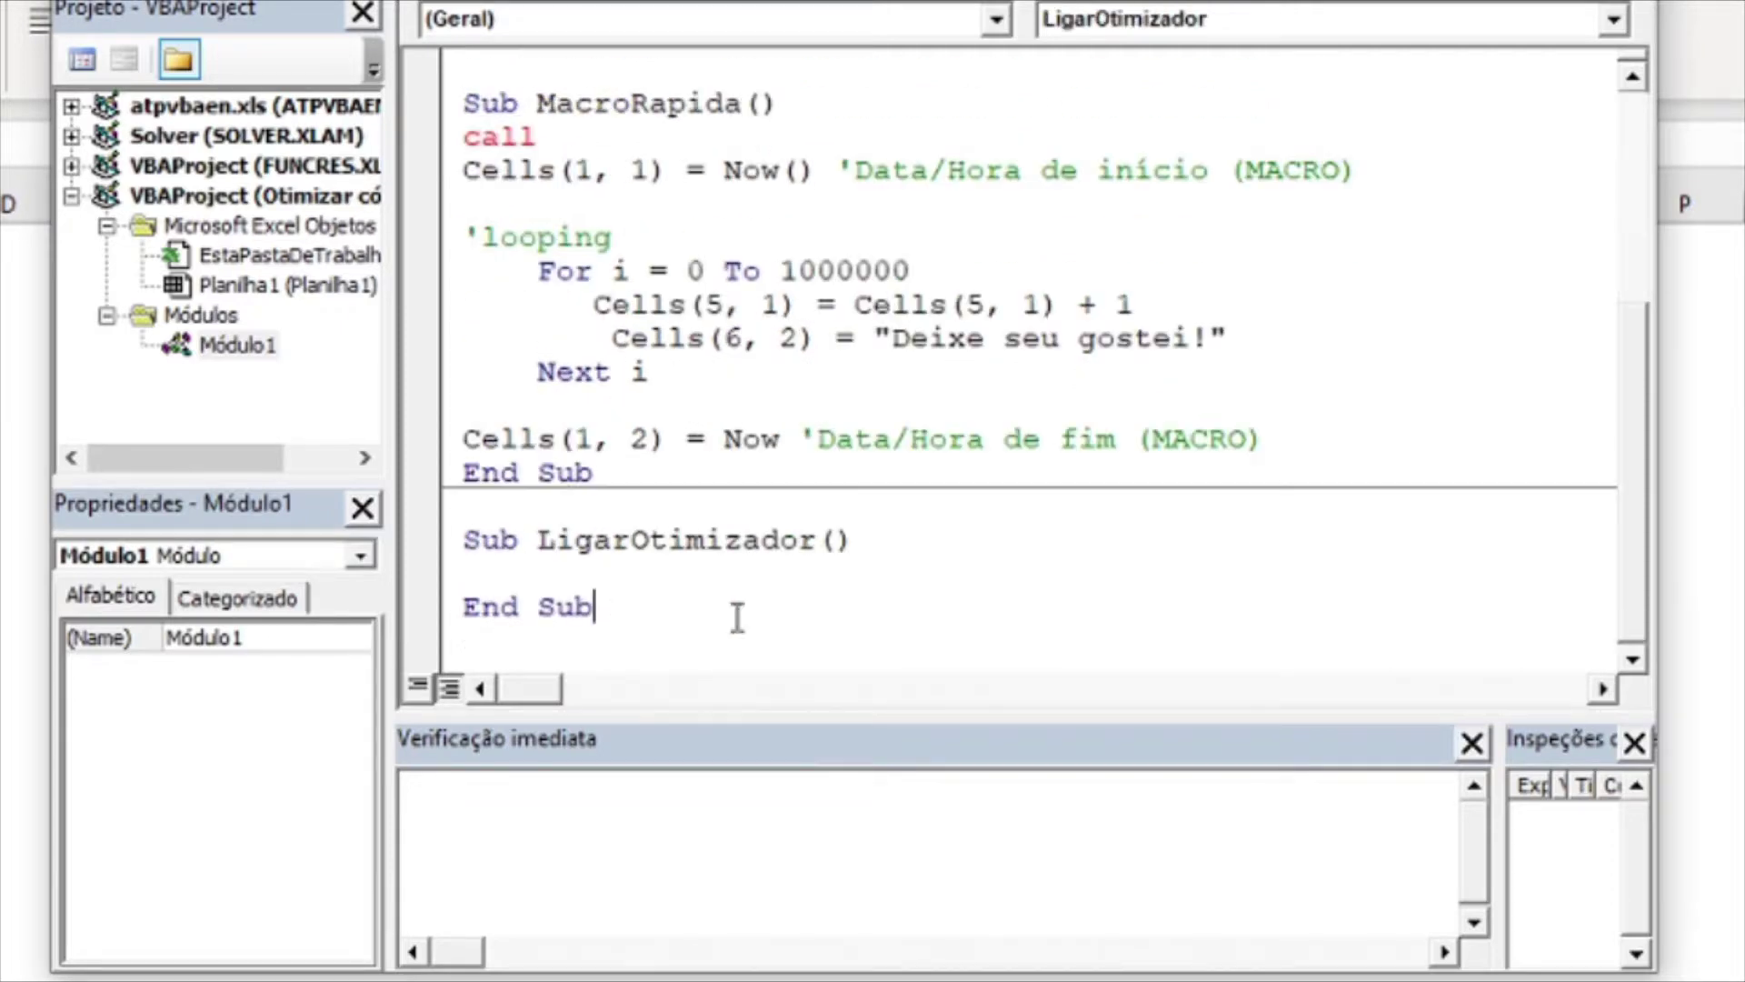
{"action": "key", "text": "Return"}
{"action": "key", "text": "Return"}
{"action": "type", "text": "sub DesligarO"}
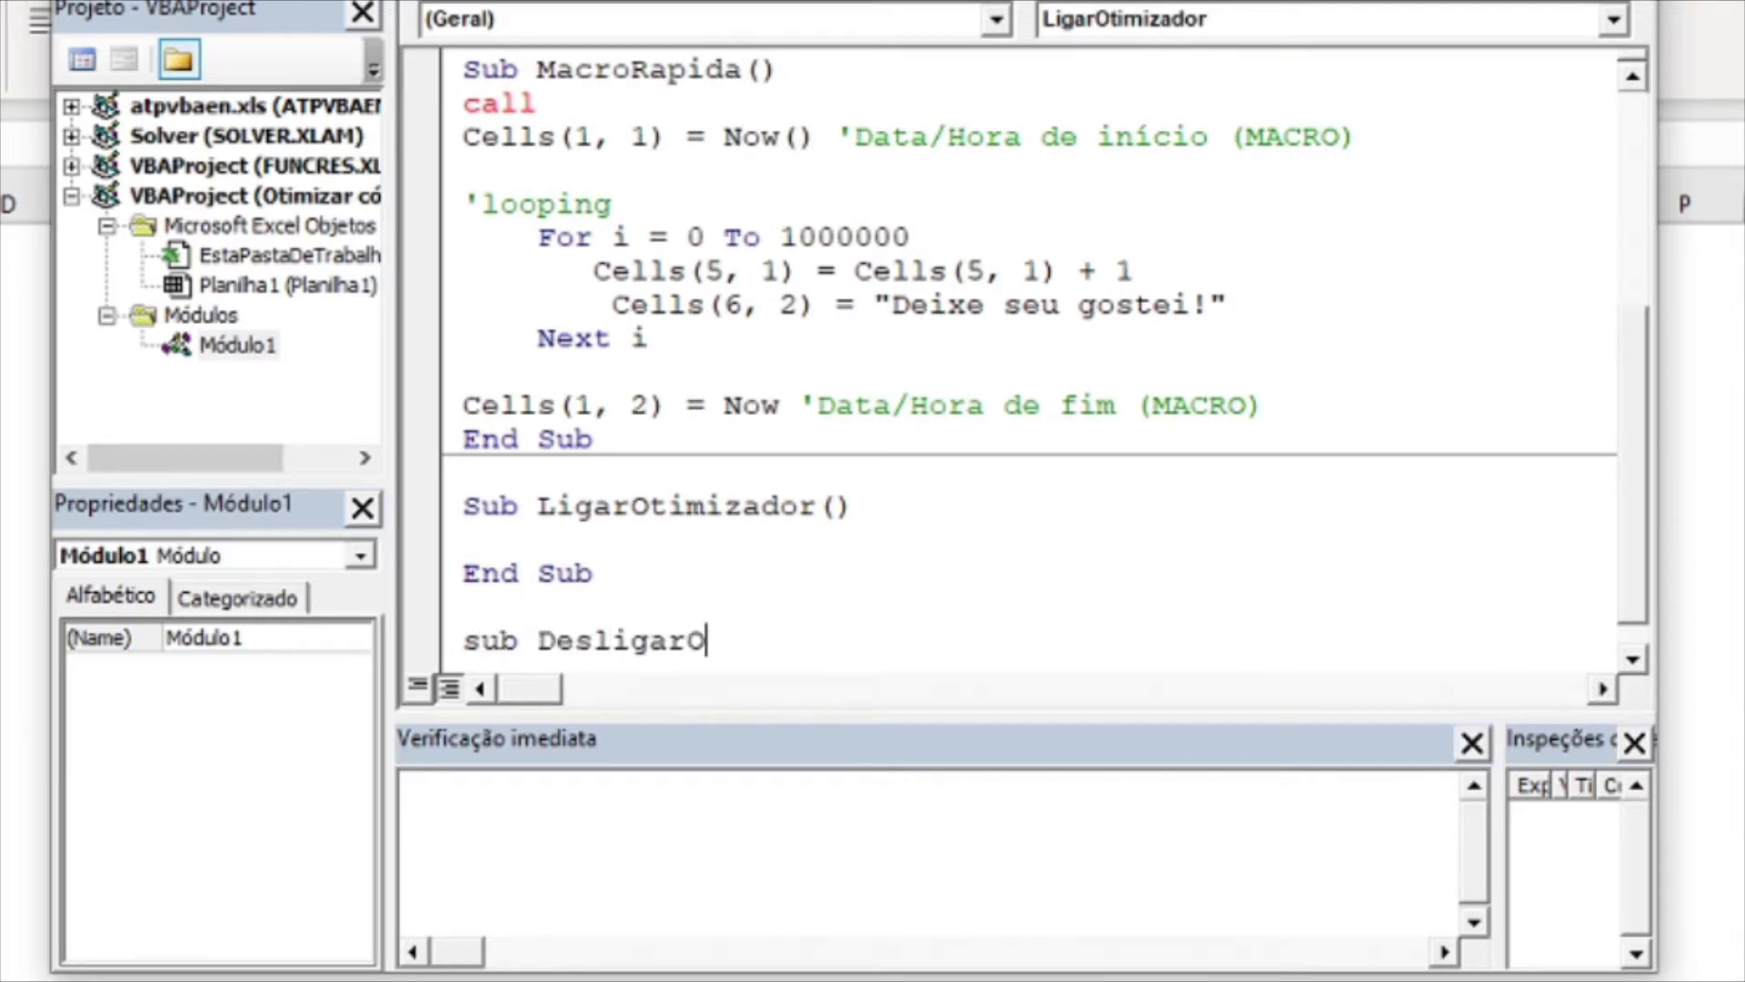
{"action": "type", "text": "timizador"}
{"action": "key", "text": "Return"}
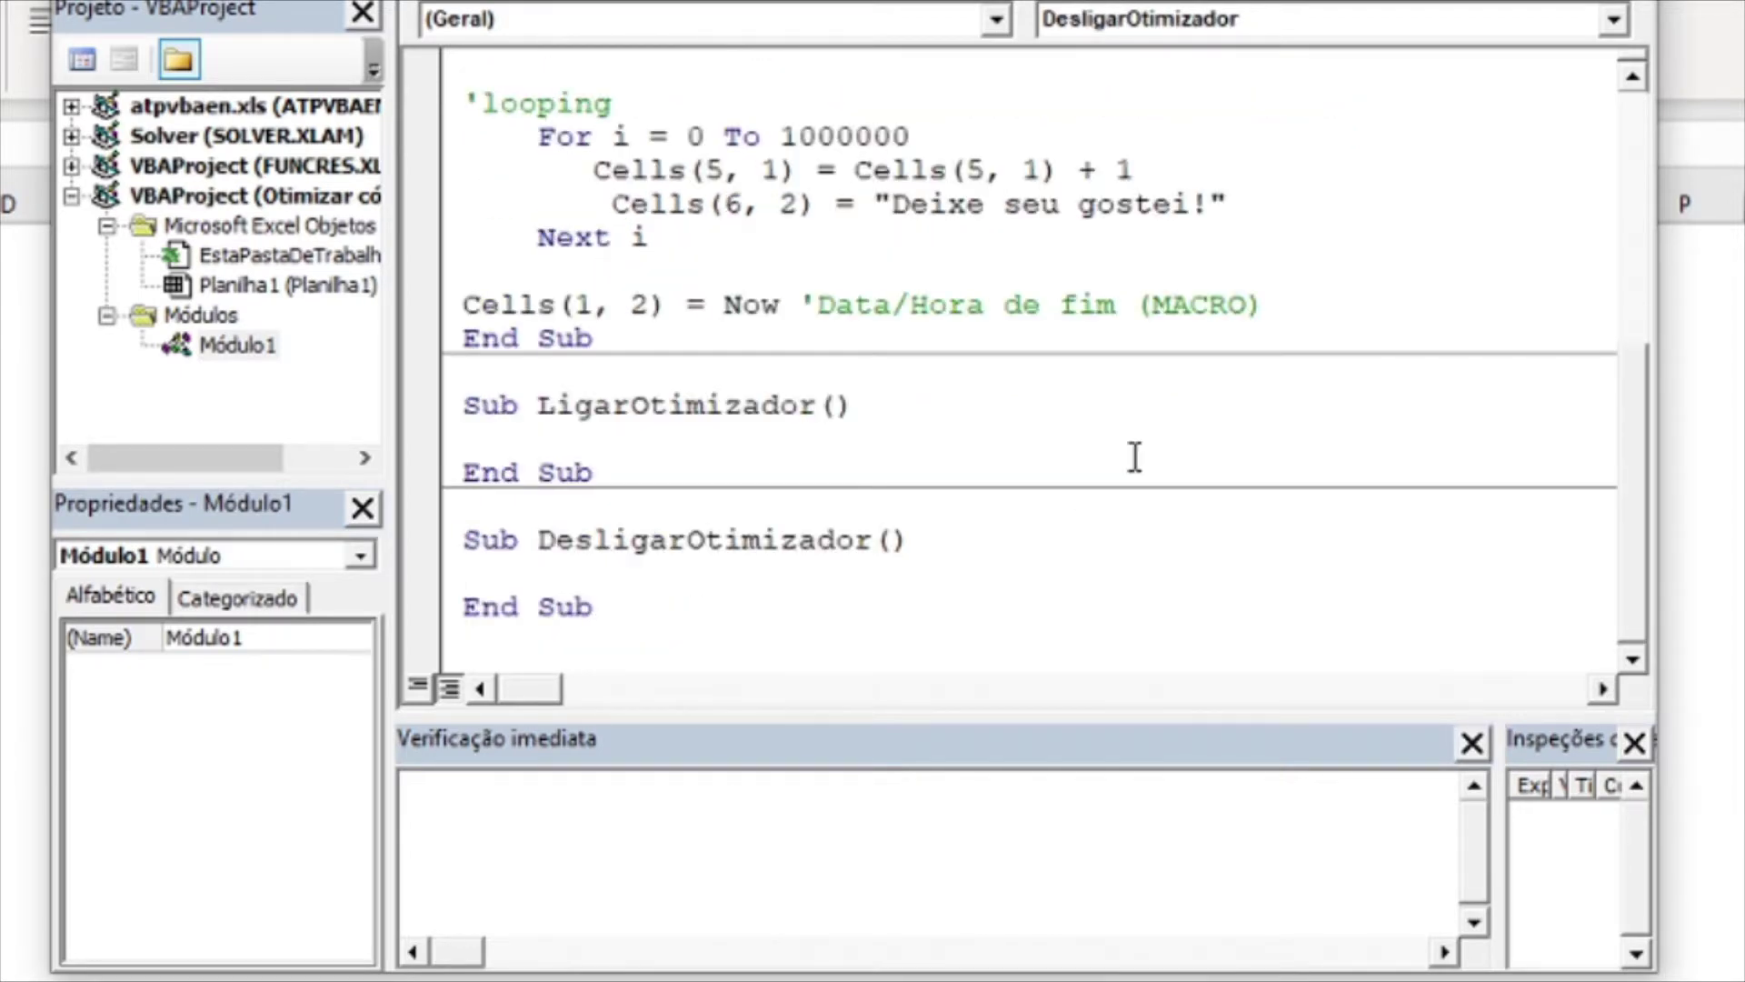
{"action": "key", "text": "alt+F11"}
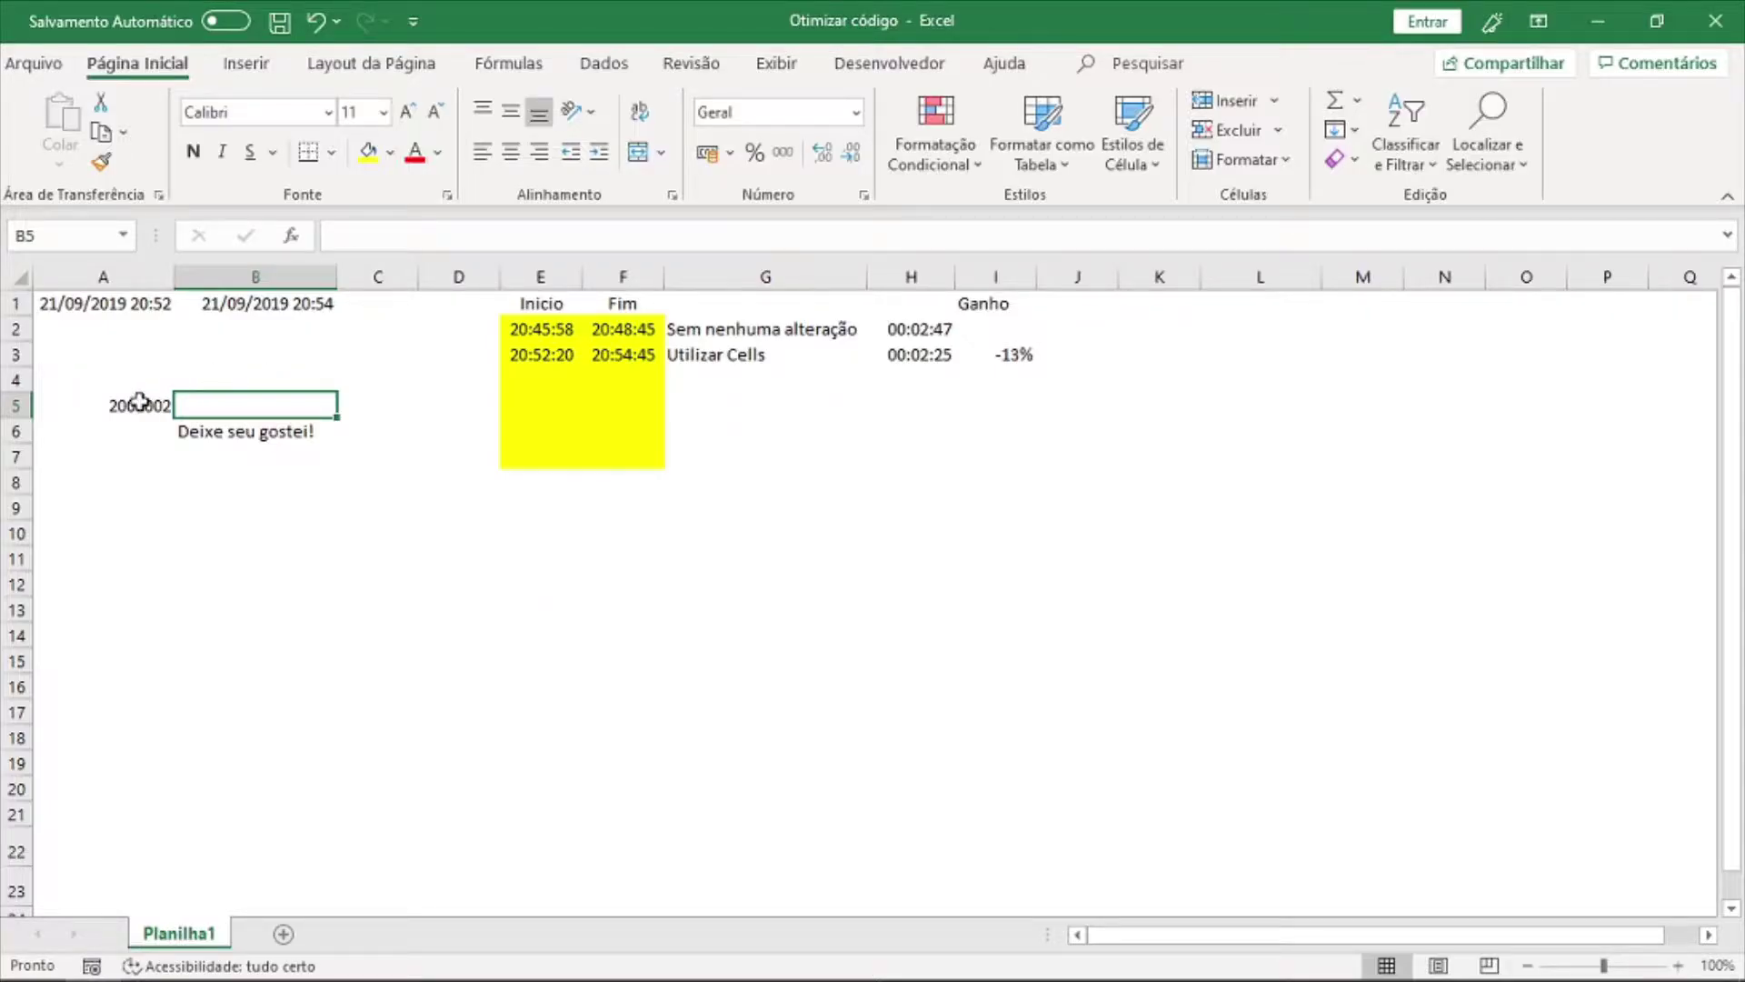
Check the 2000002 counter in A5, then insert a blank line inside Sub LigarOtimizador.
{"action": "left_click", "coordinate": [116, 406]}
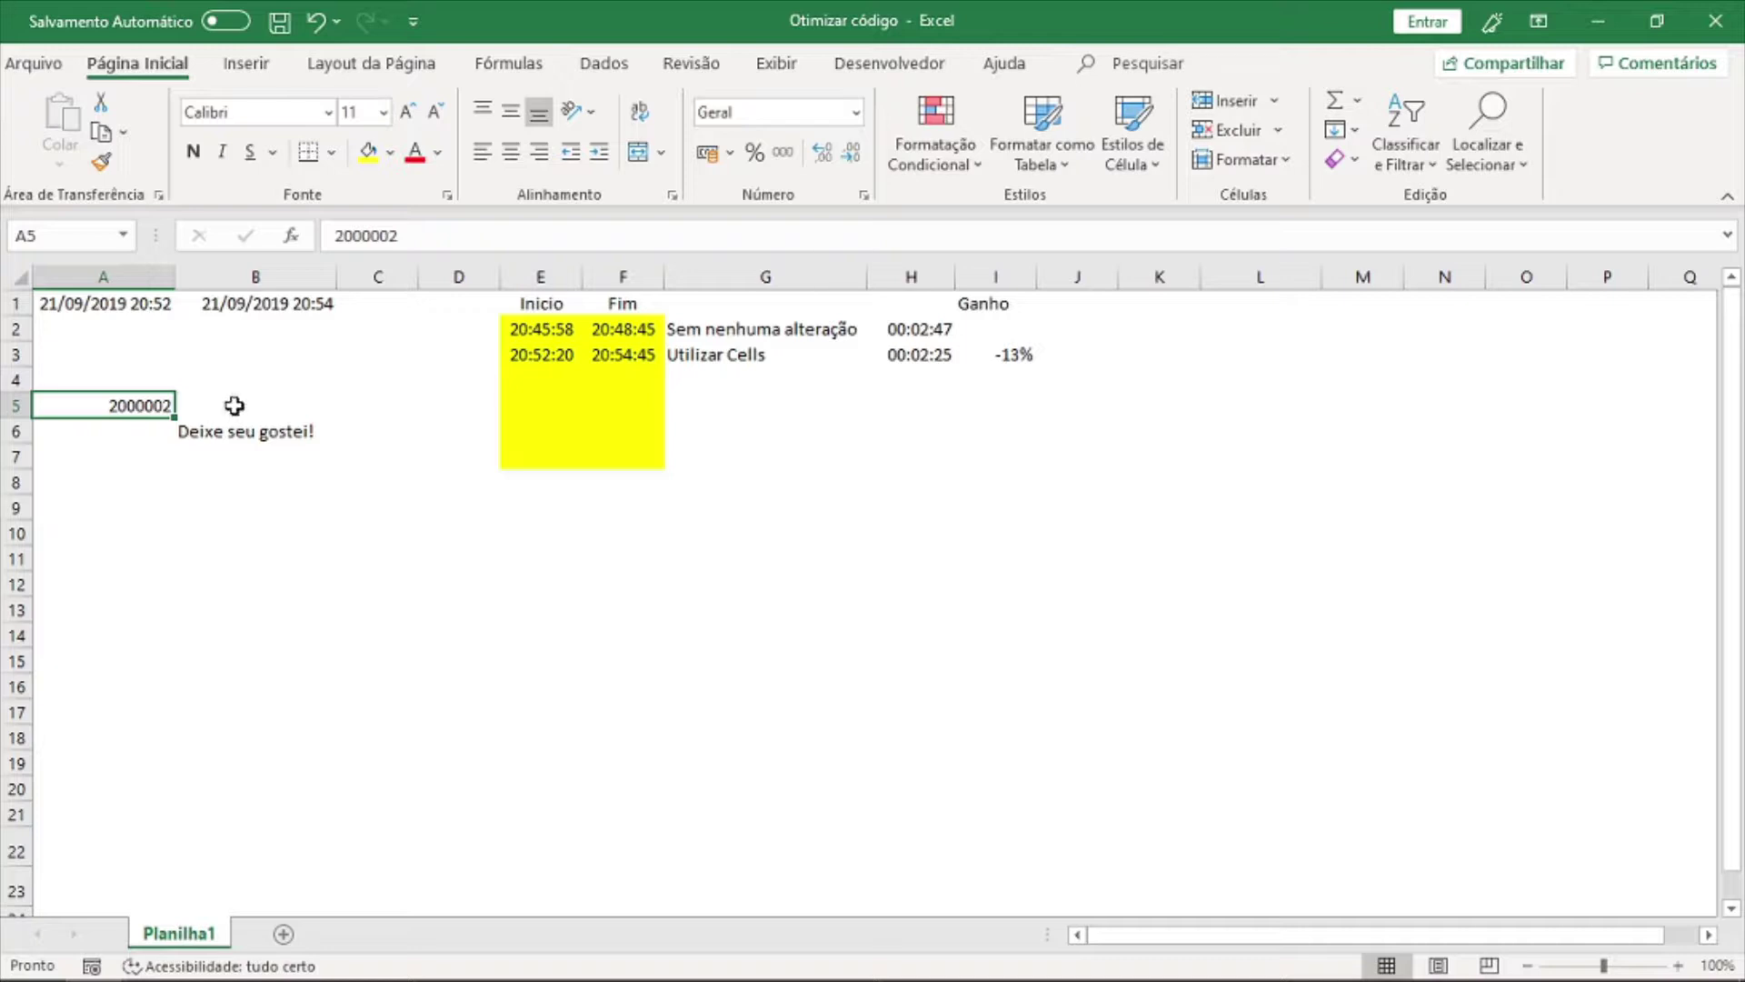
{"action": "key", "text": "alt+F11"}
{"action": "left_click", "coordinate": [879, 437]}
{"action": "key", "text": "Return"}
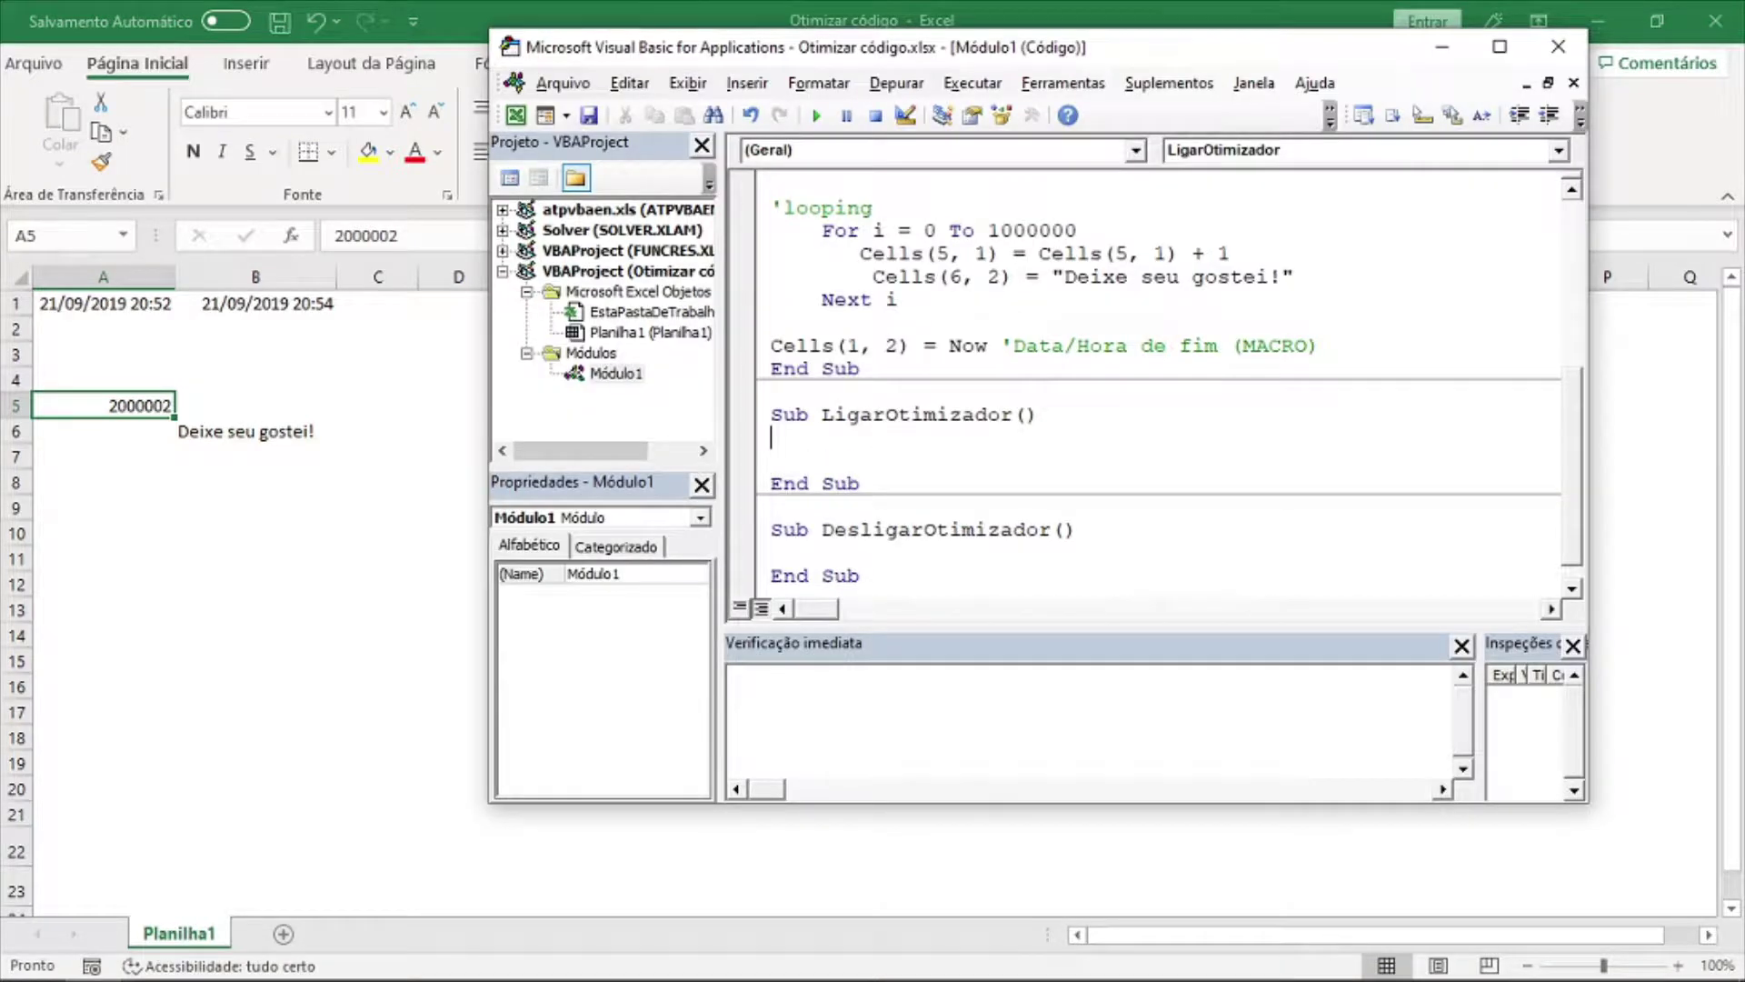
Write Application.ScreenUpdating = False inside LigarOtimizador.
{"action": "key", "text": "Return"}
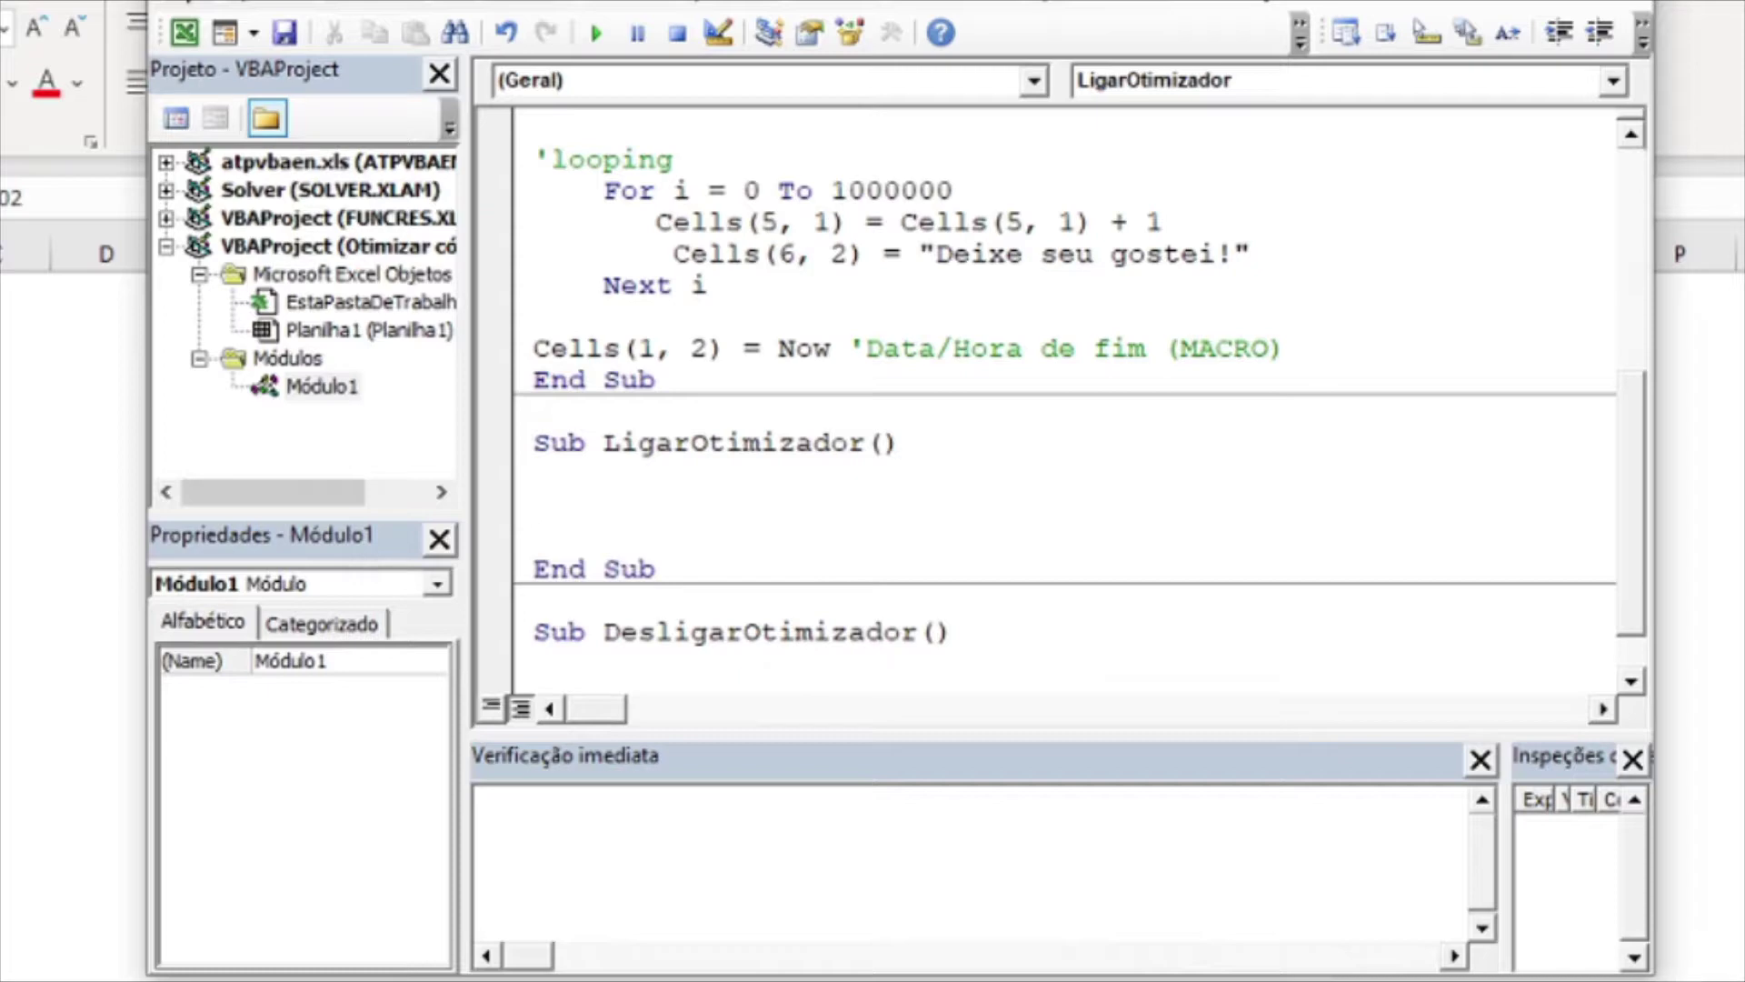
{"action": "type", "text": "application"}
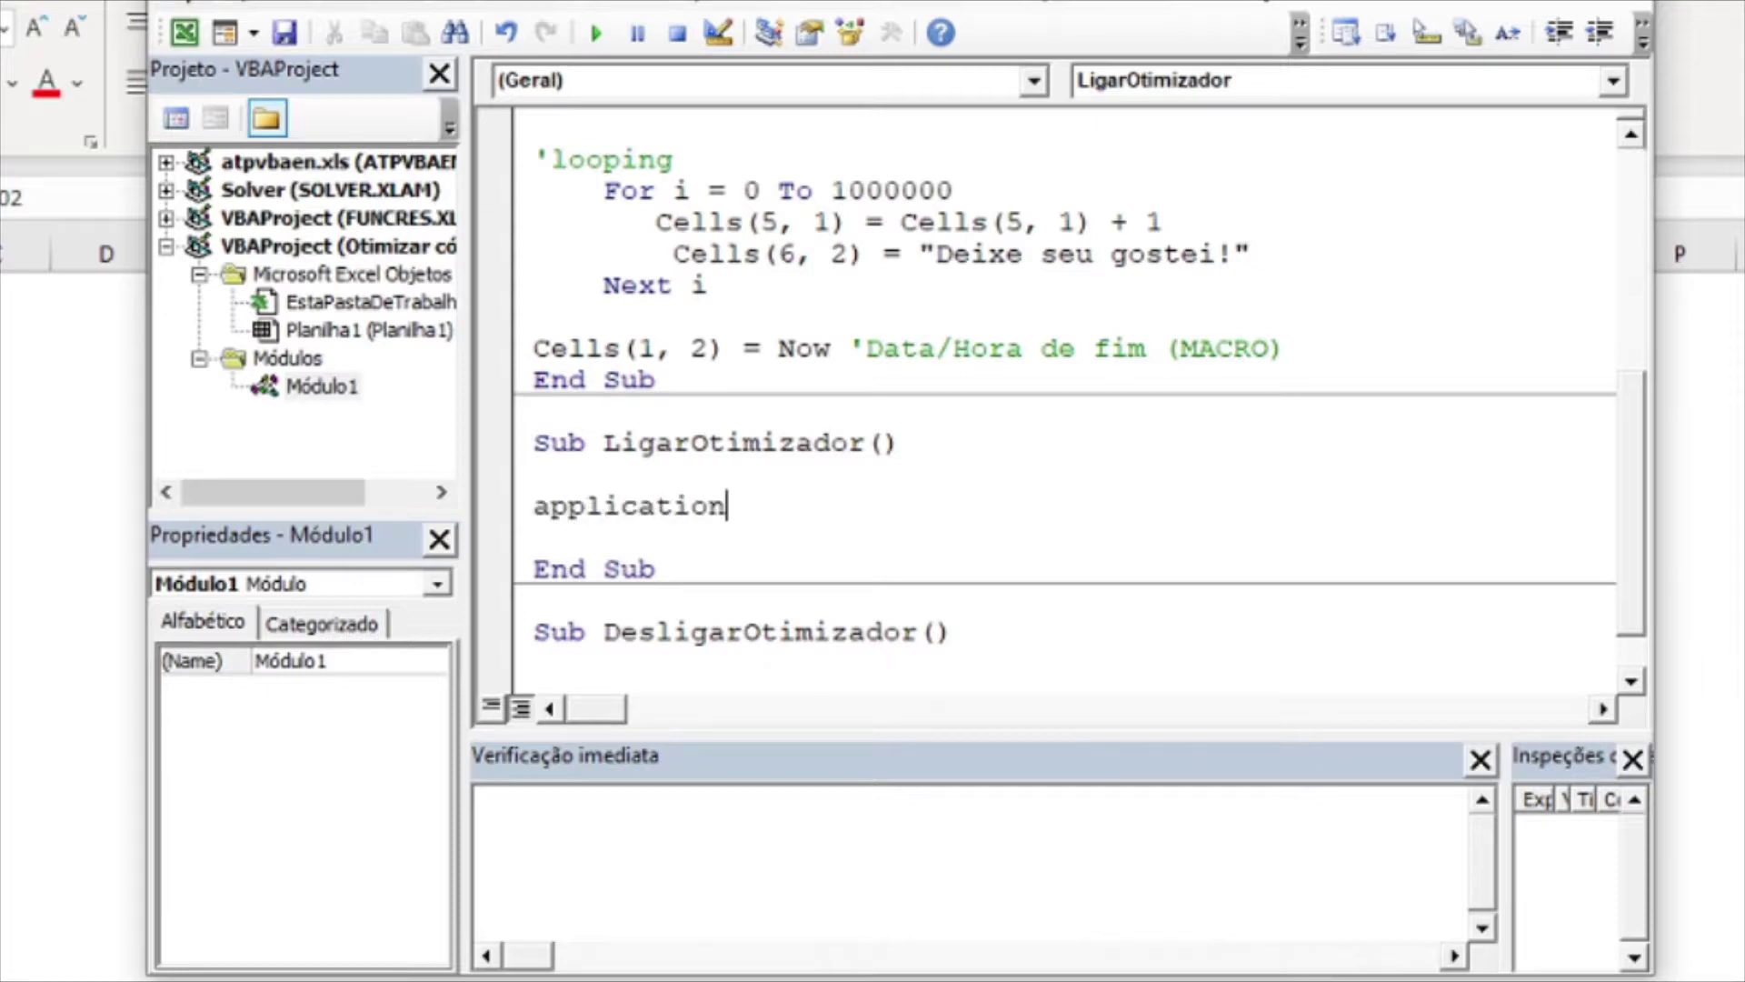
{"action": "type", "text": "."}
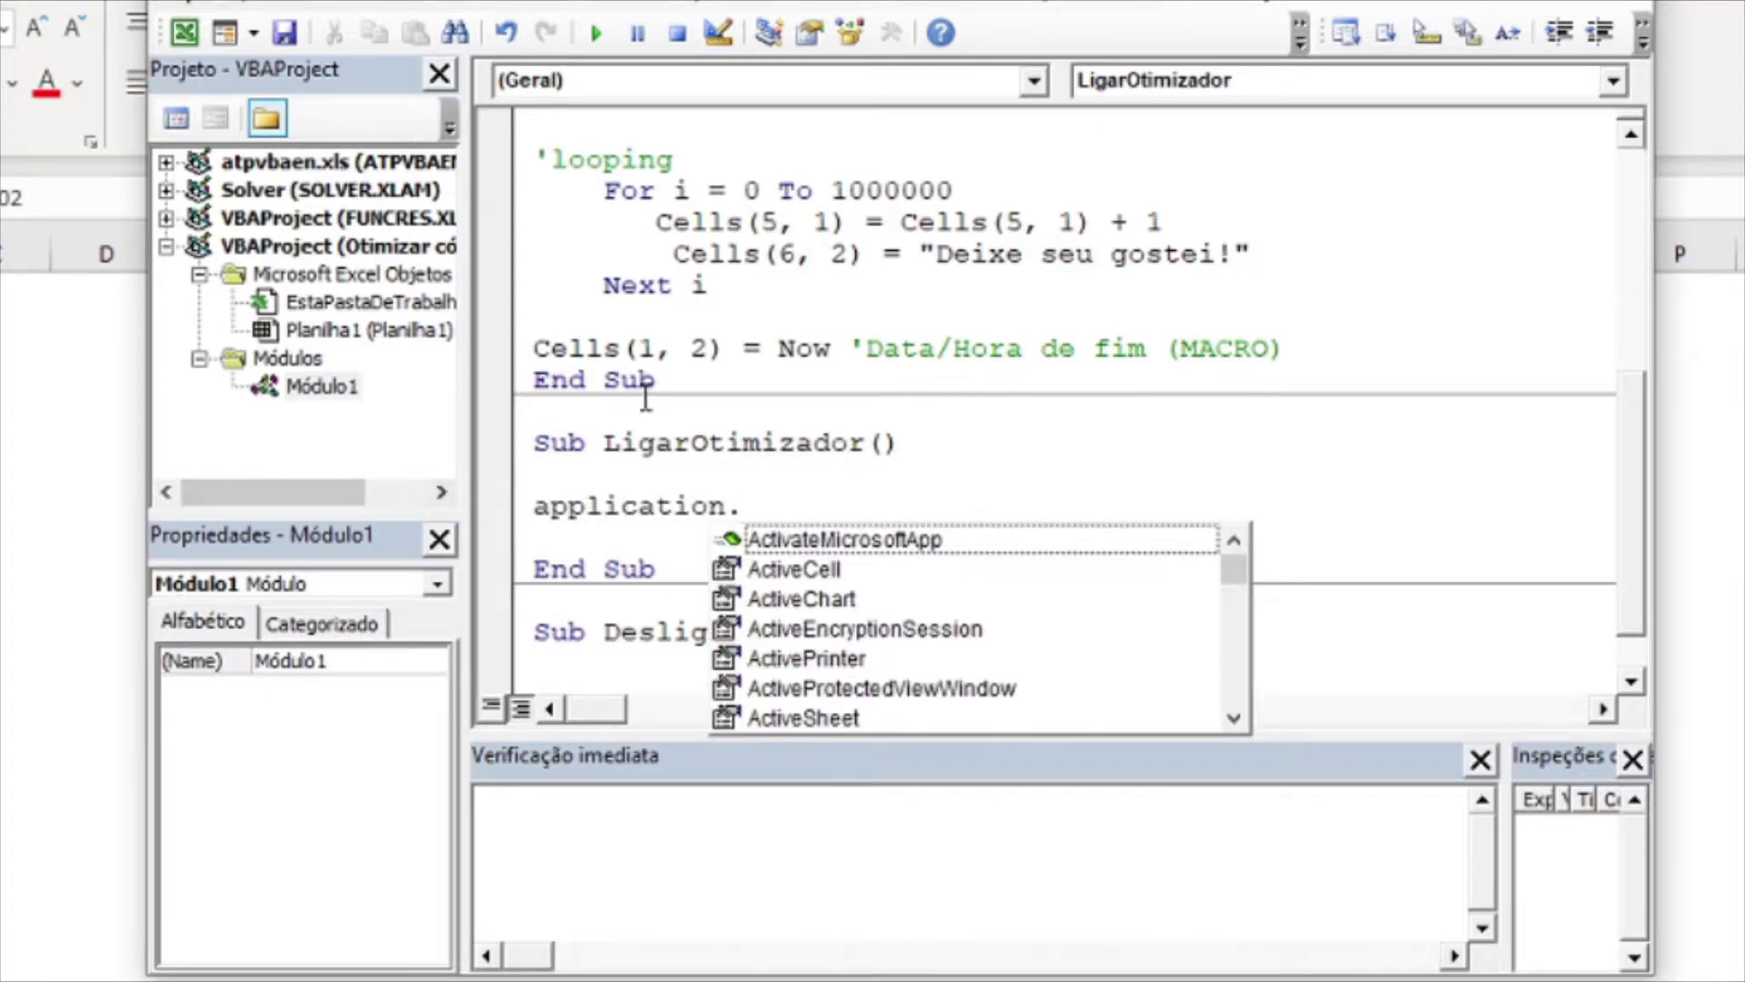
{"action": "type", "text": "scr"}
{"action": "key", "text": "Tab"}
{"action": "type", "text": "="}
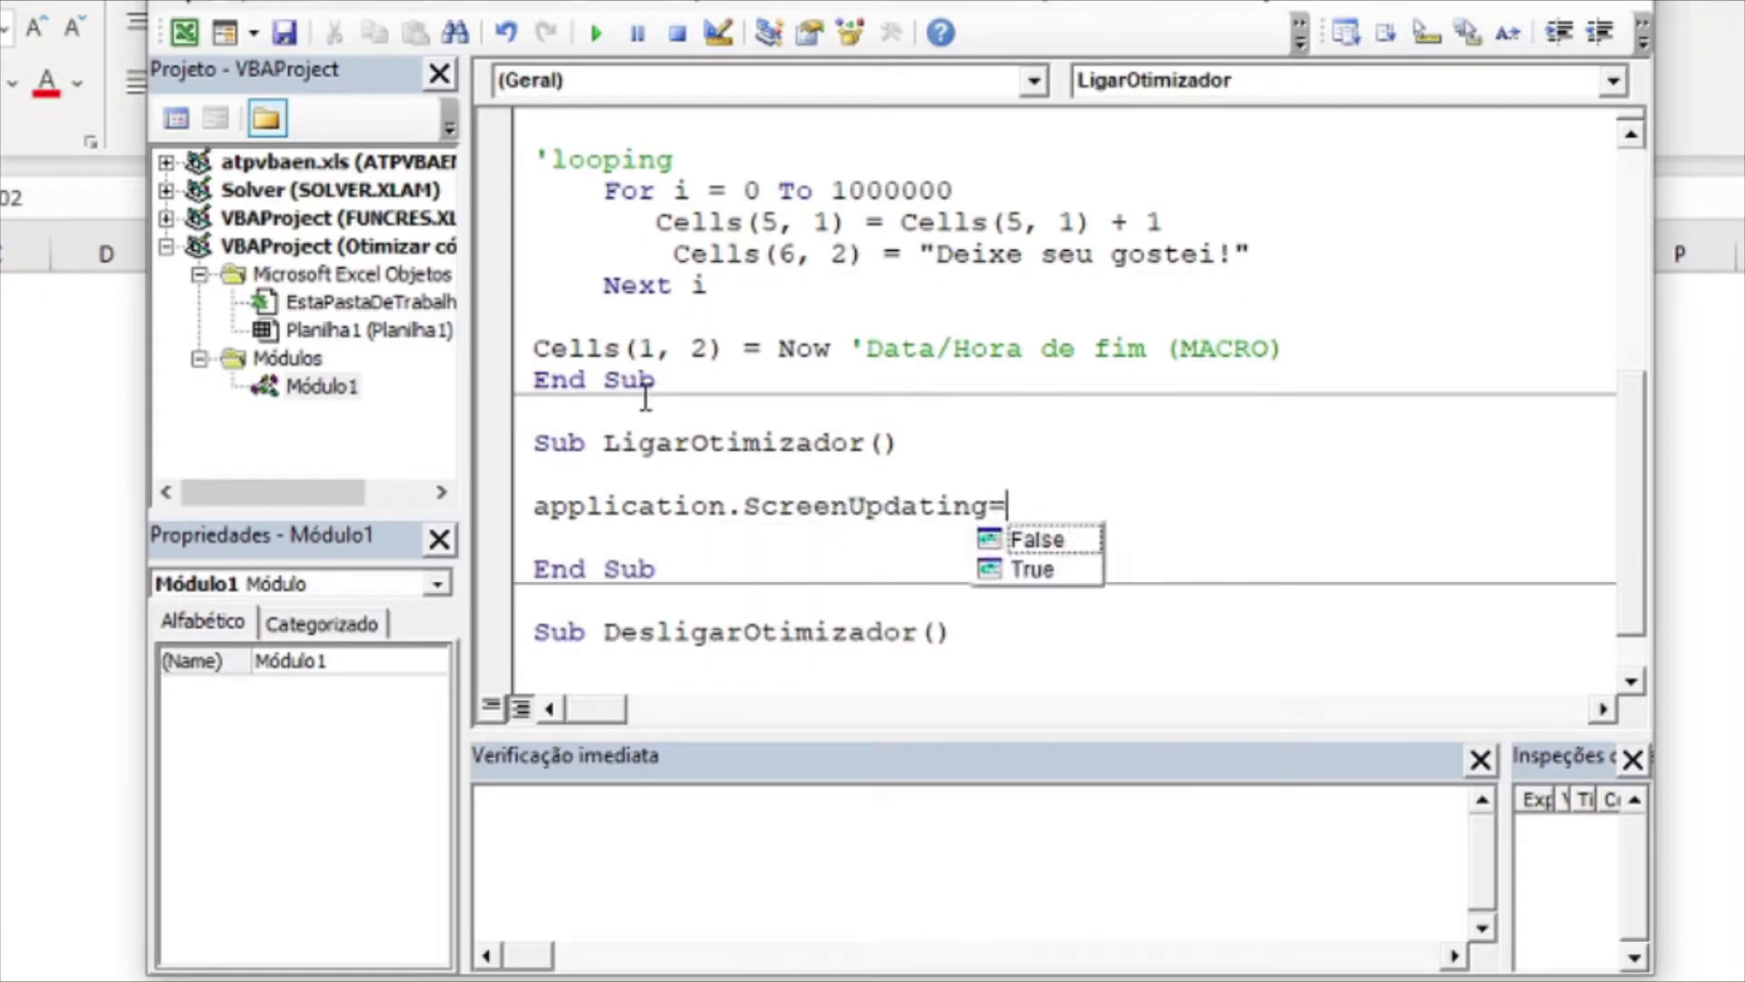
{"action": "type", "text": "fals"}
{"action": "key", "text": "Tab"}
{"action": "left_click", "coordinate": [1241, 608]}
{"action": "scroll", "coordinate": [1182, 564], "scroll_direction": "down", "scroll_amount": 1}
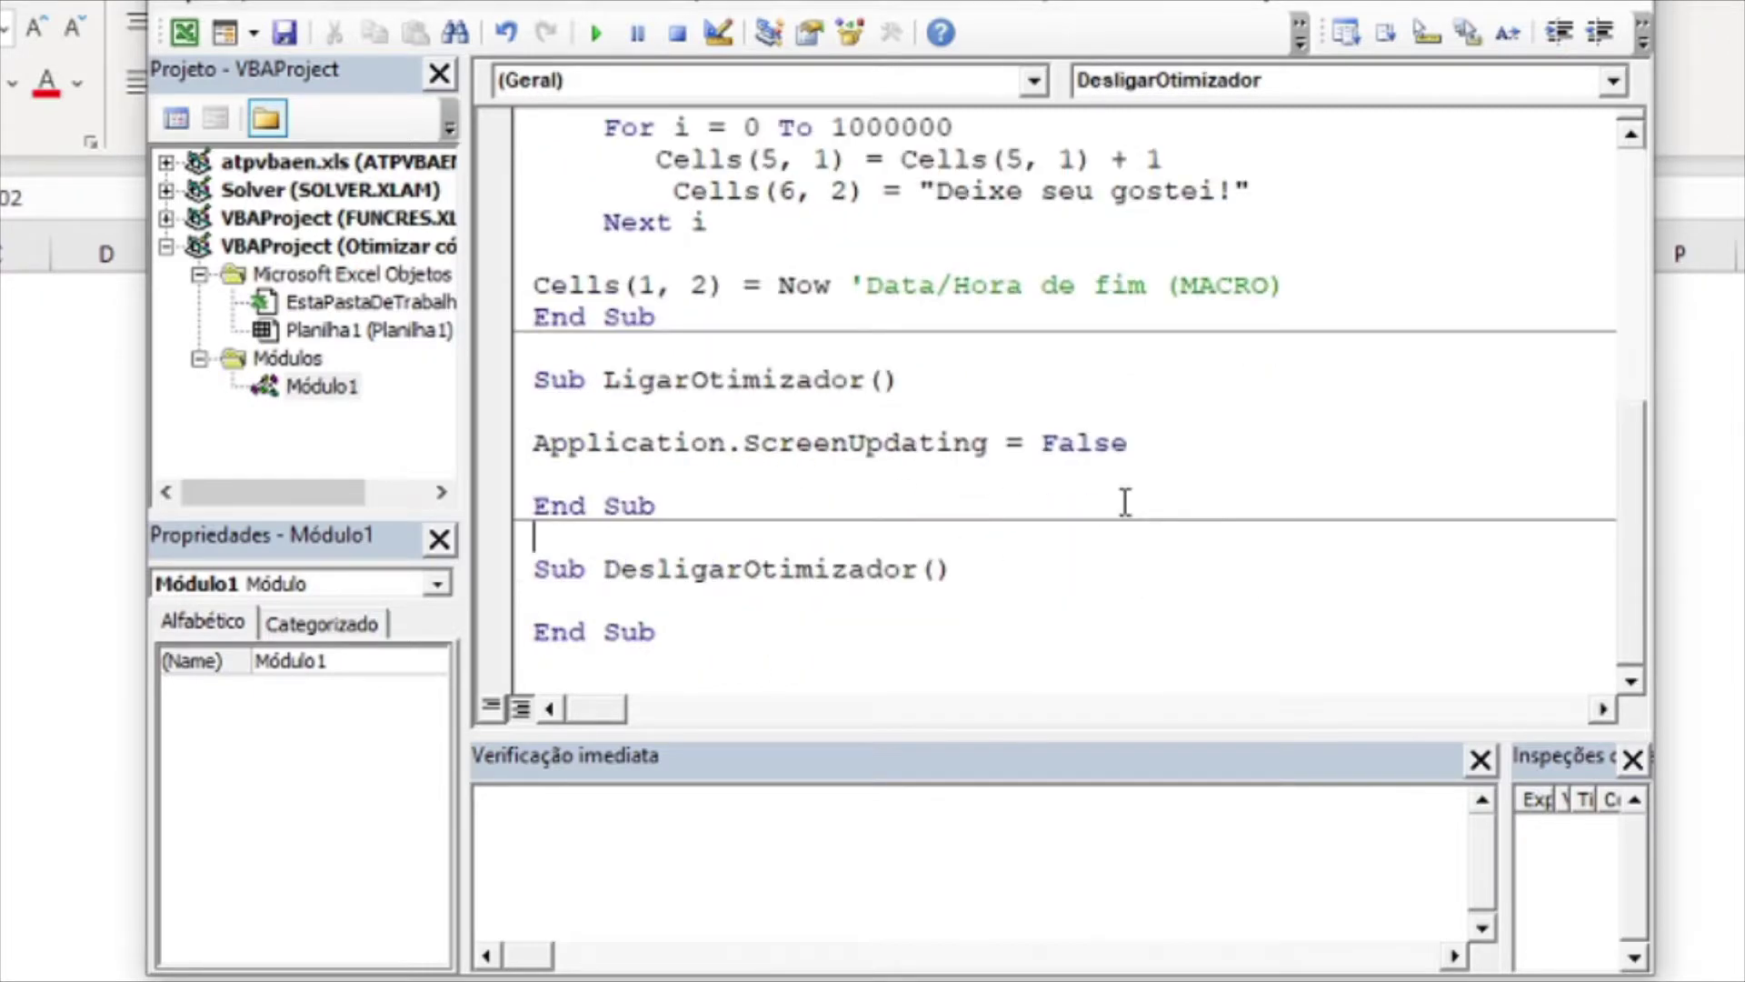
{"action": "scroll", "coordinate": [806, 406], "scroll_direction": "up", "scroll_amount": 2}
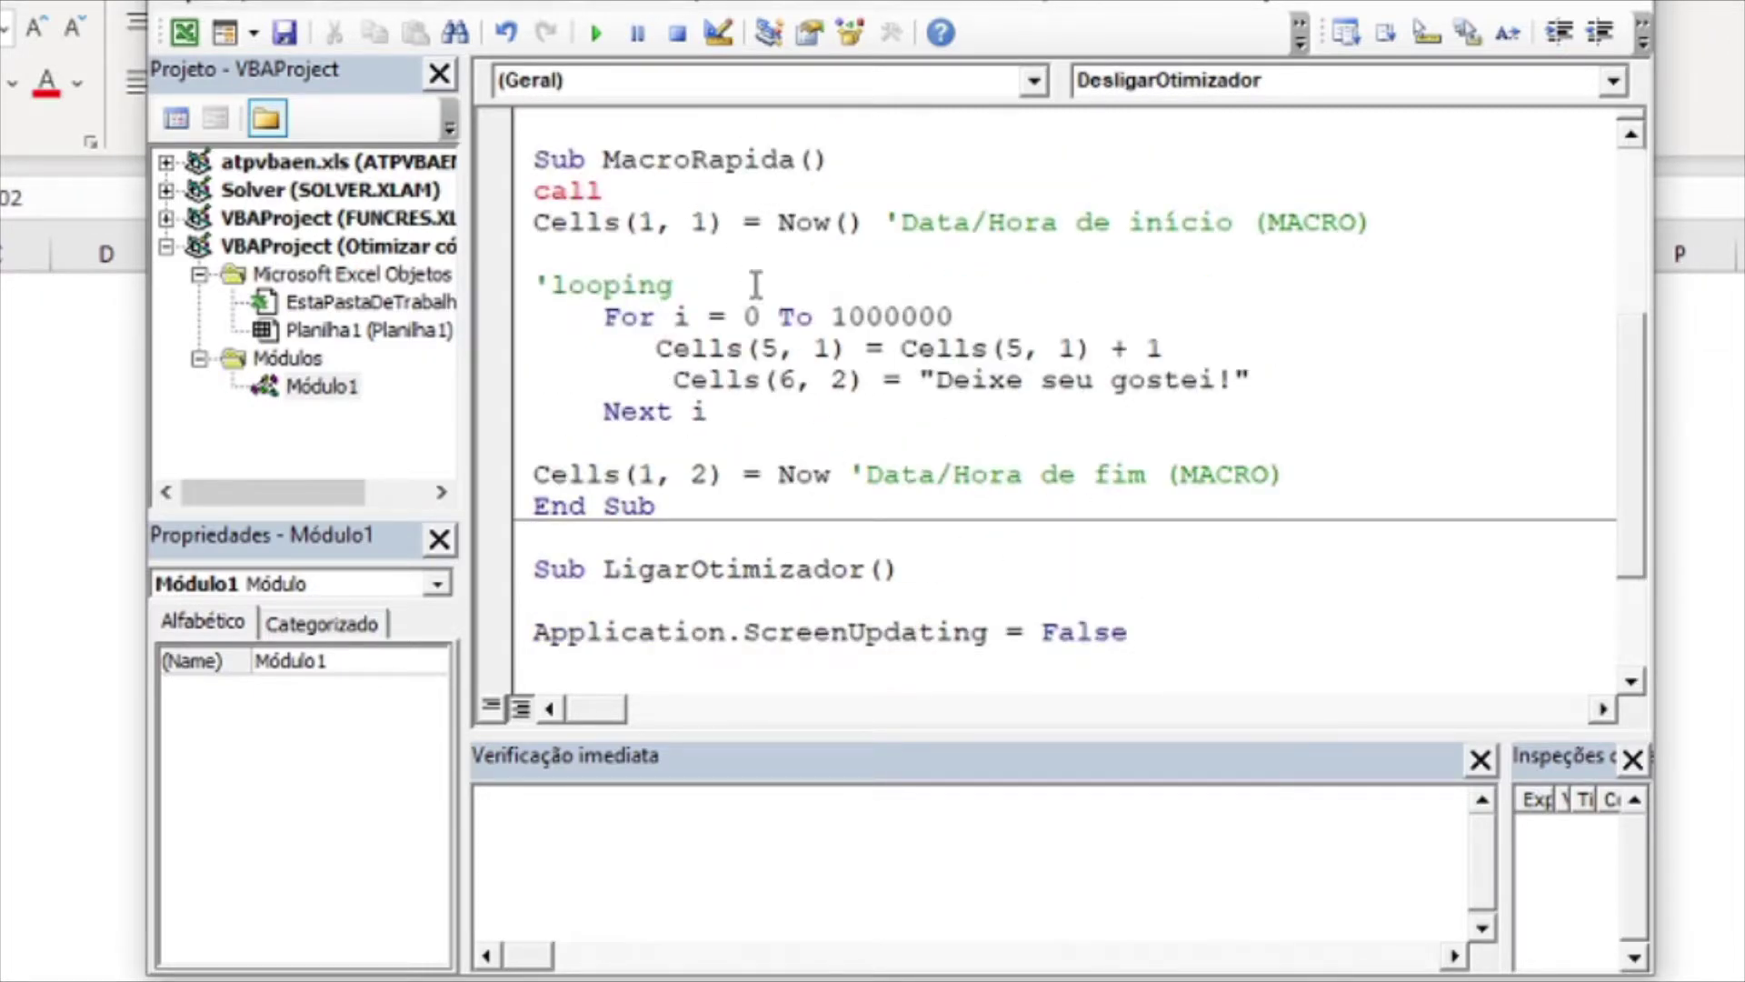
Complete MacroRapida's first line as call LigarOtimizador.
{"action": "double_click", "coordinate": [741, 570]}
{"action": "key", "text": "ctrl+c"}
{"action": "left_click", "coordinate": [678, 196]}
{"action": "key", "text": "ctrl+v"}
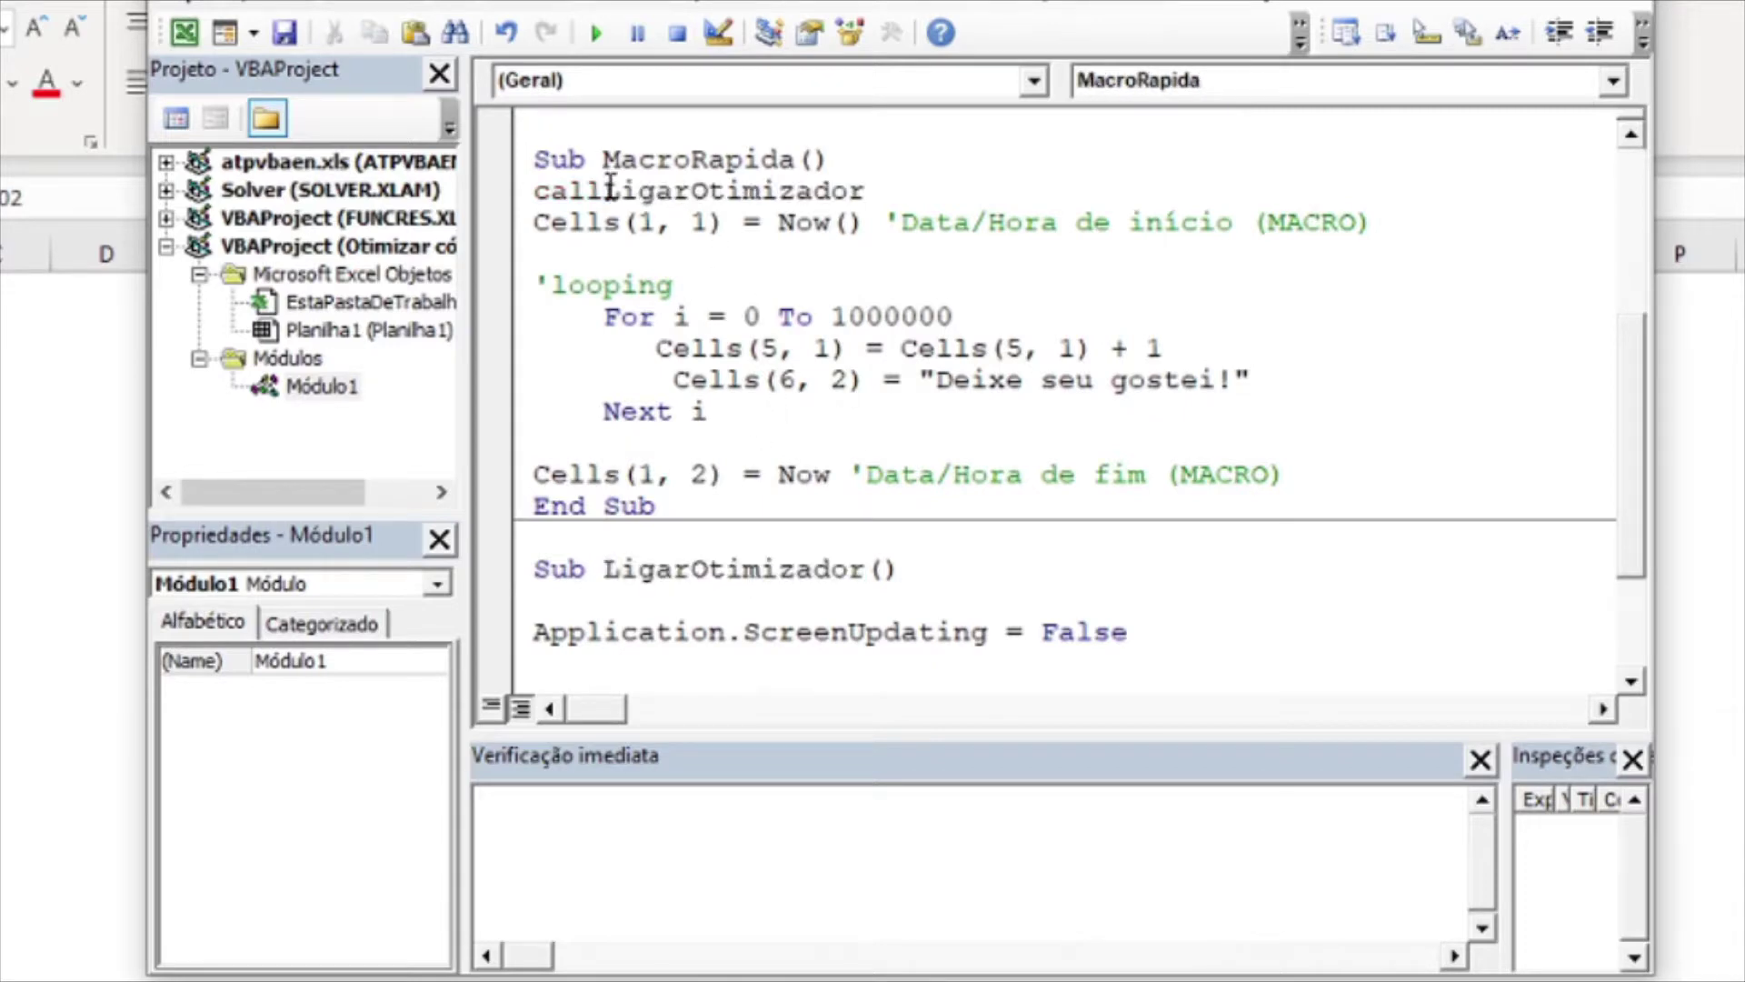
{"action": "left_click", "coordinate": [602, 191]}
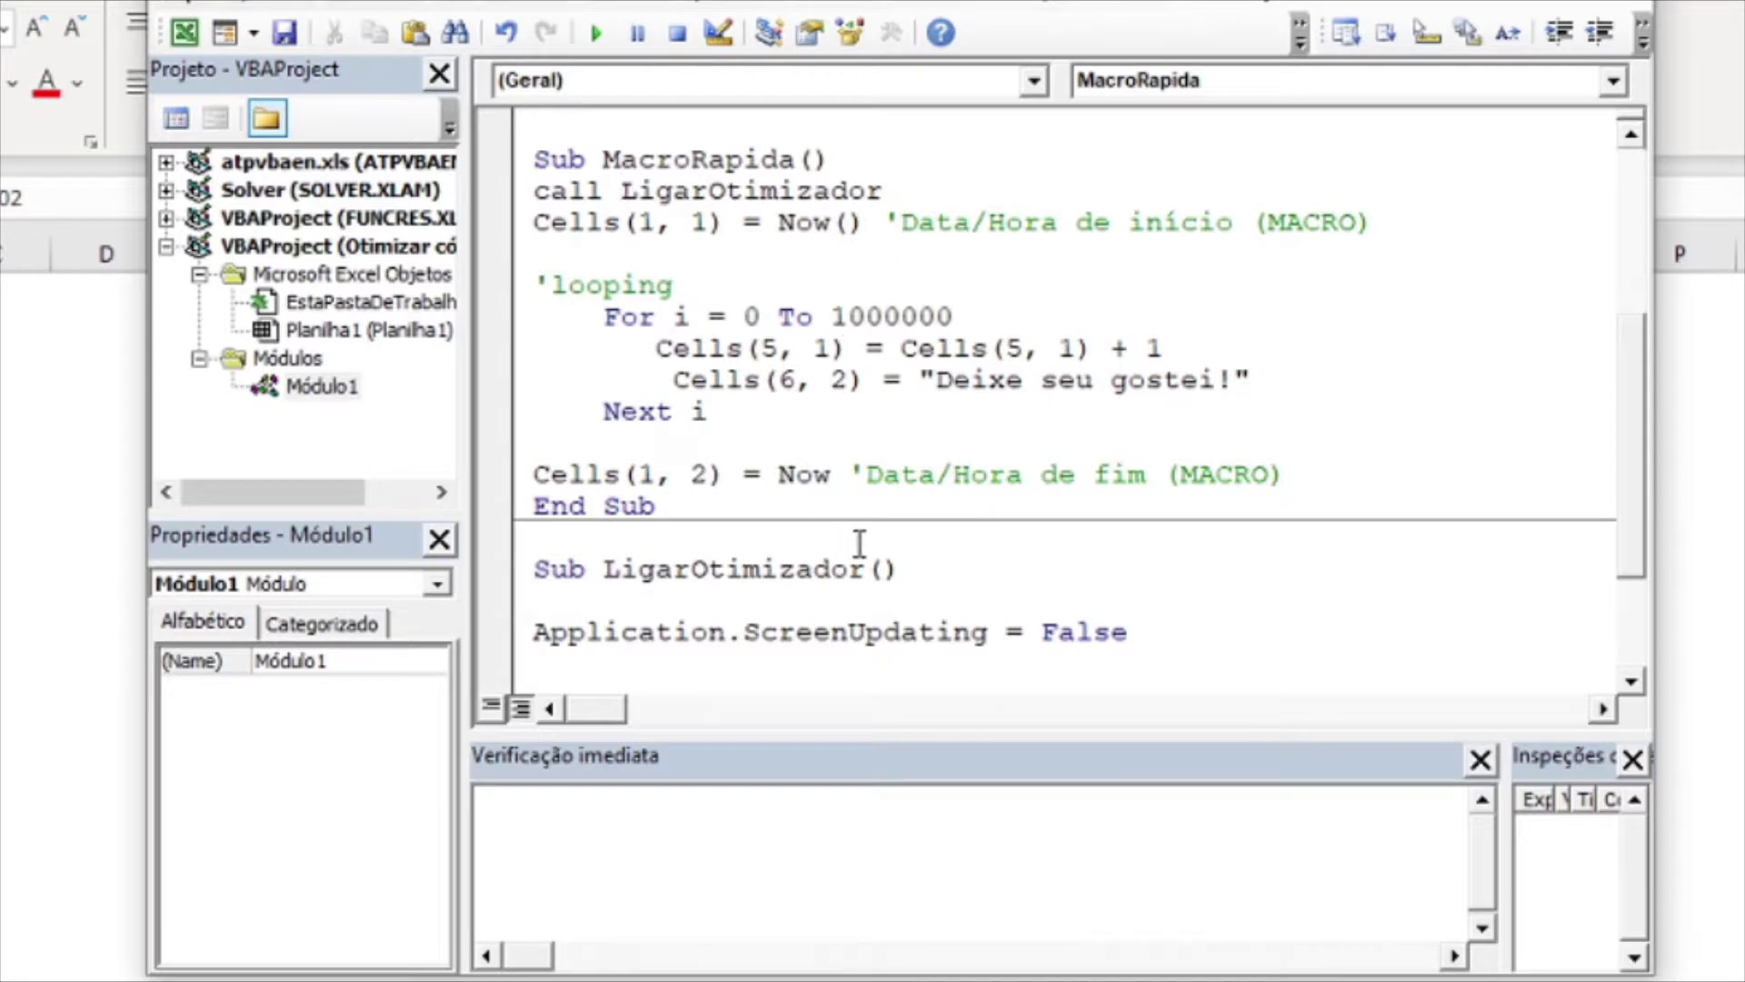
{"action": "left_click", "coordinate": [955, 598]}
Copy the ScreenUpdating line into DesligarOtimizador and change its value to True.
{"action": "scroll", "coordinate": [972, 546], "scroll_direction": "down", "scroll_amount": 1}
{"action": "left_click_drag", "start_coordinate": [637, 536], "coordinate": [1056, 537]}
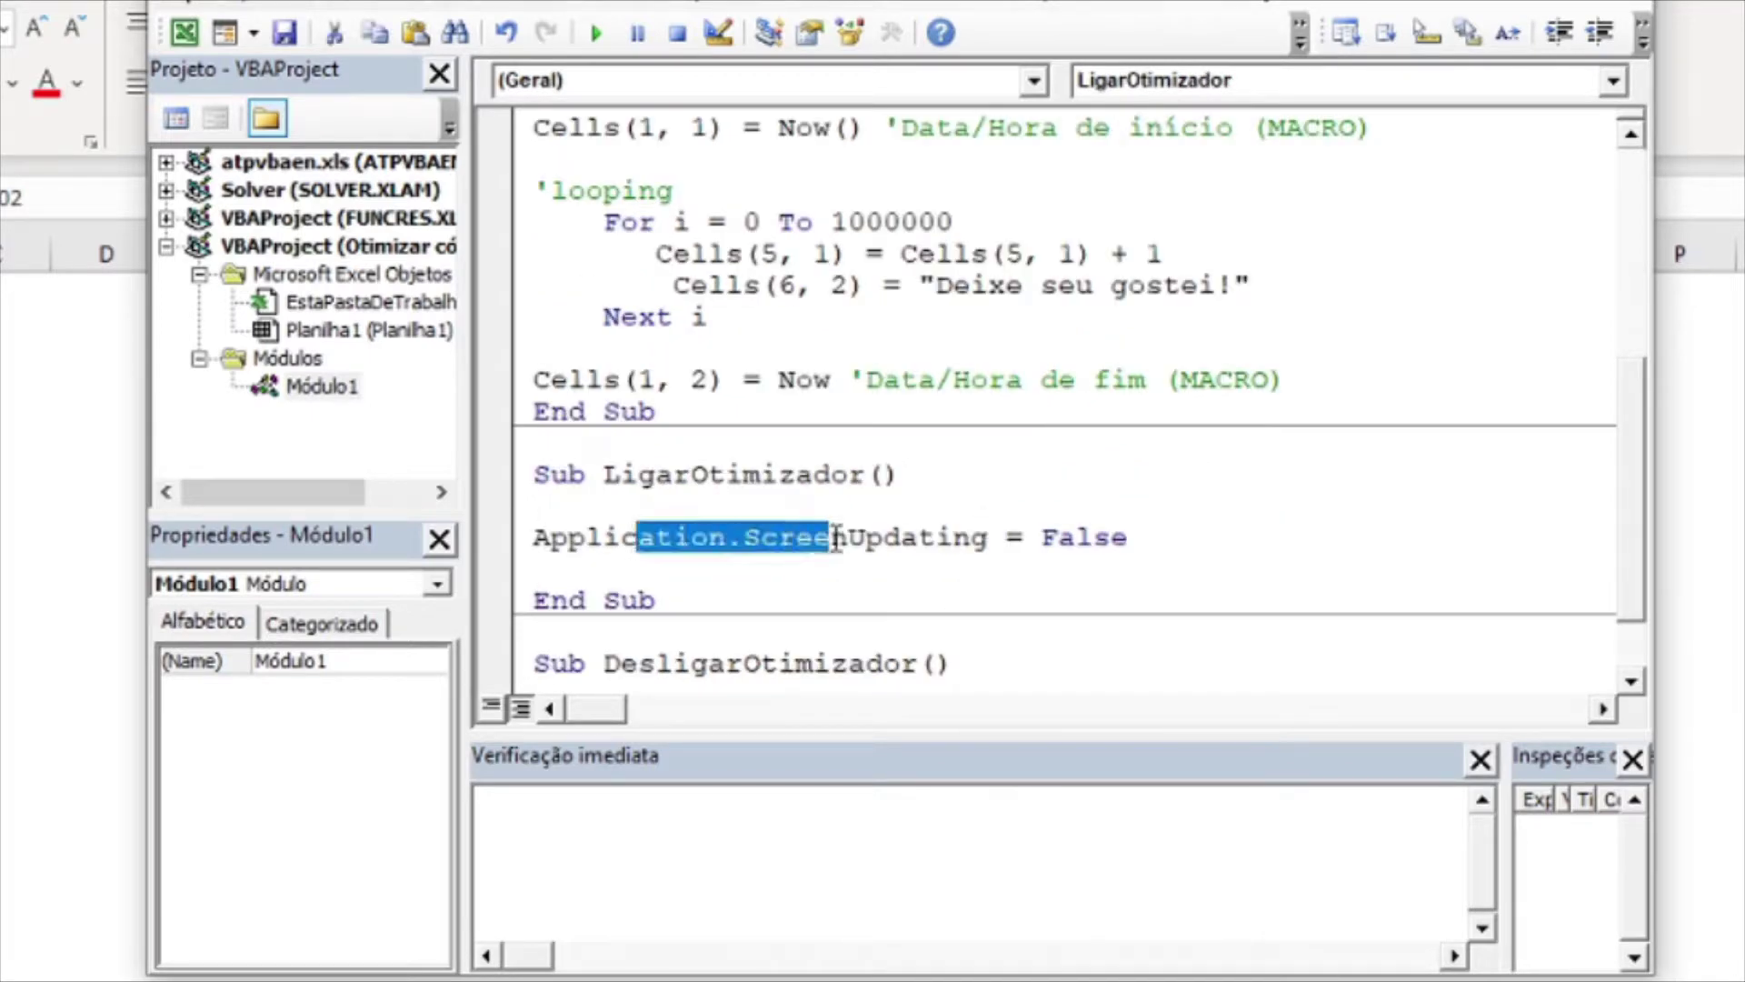
{"action": "double_click", "coordinate": [934, 544]}
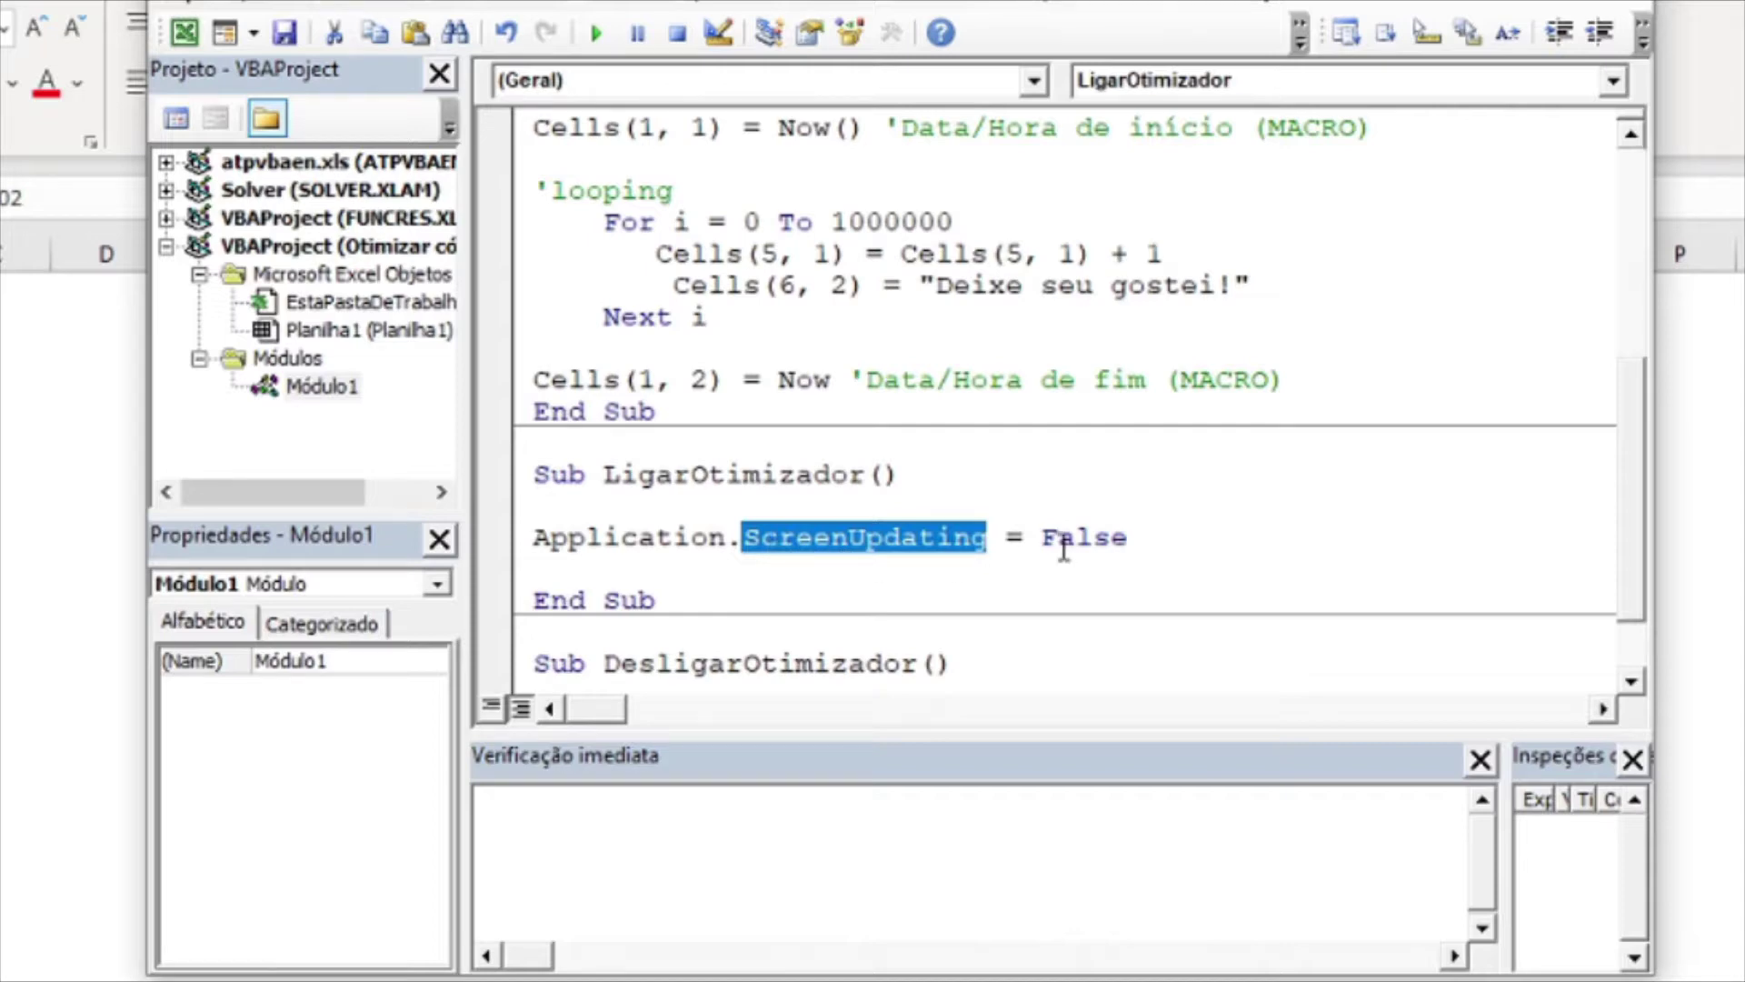
{"action": "double_click", "coordinate": [1064, 538]}
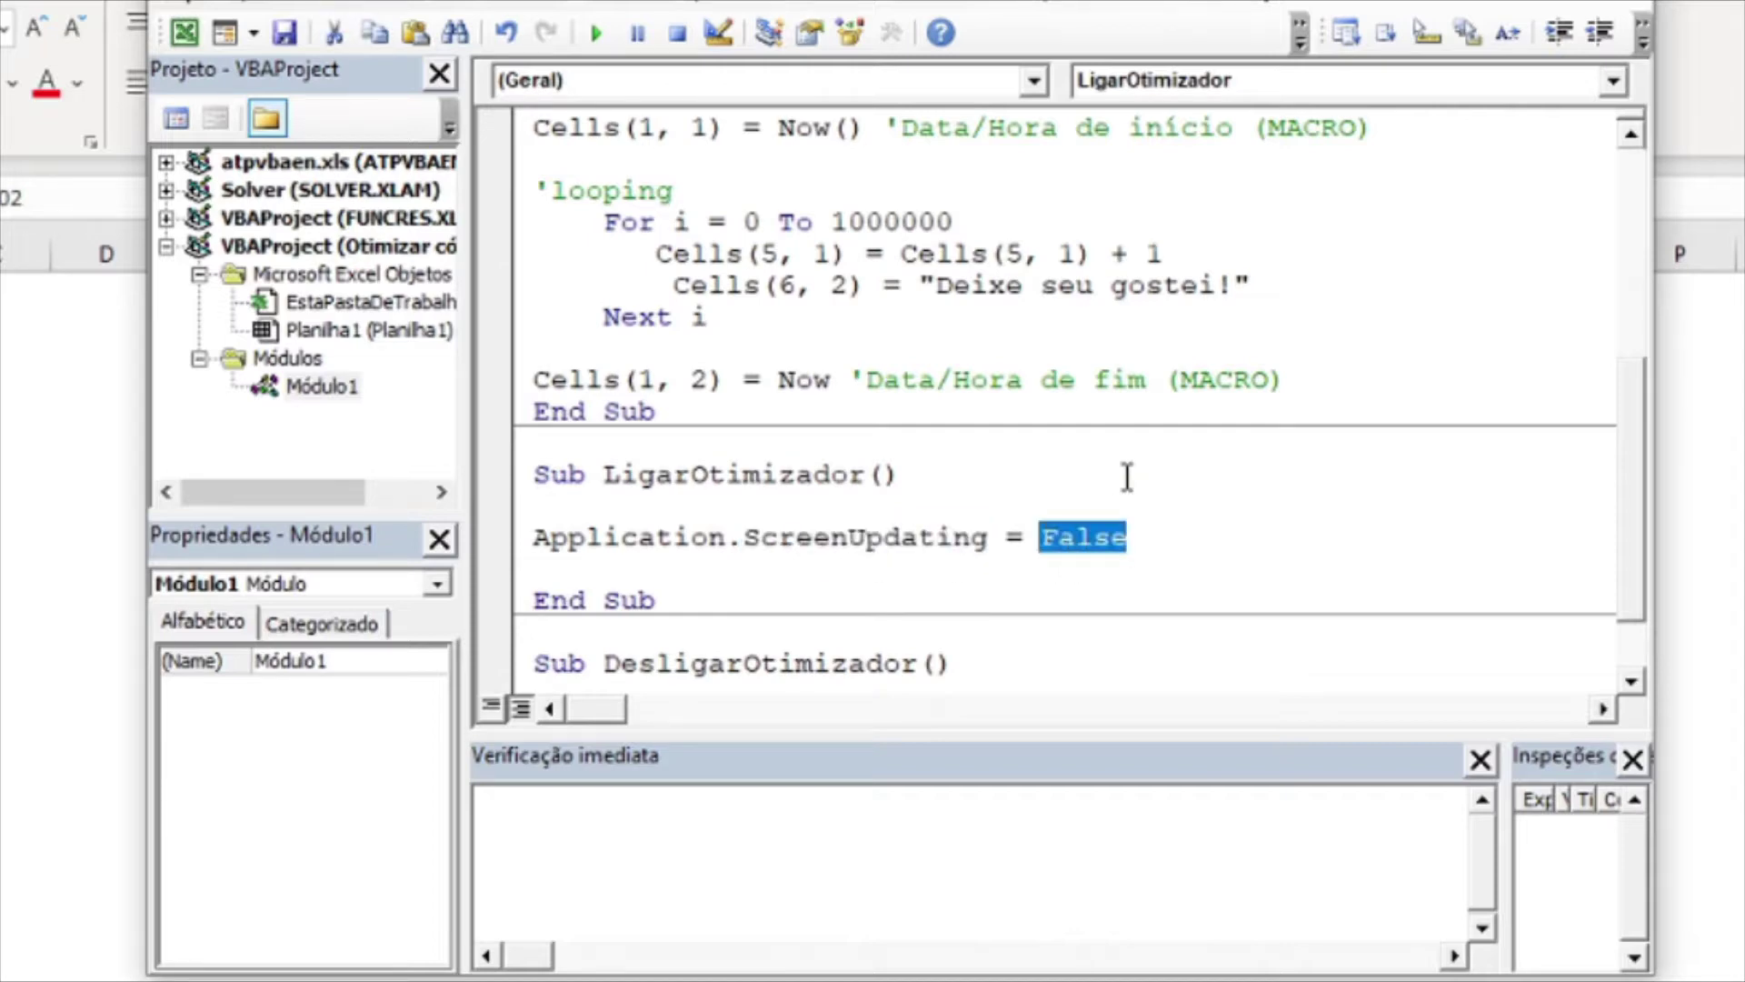
{"action": "left_click_drag", "start_coordinate": [1137, 537], "coordinate": [539, 537]}
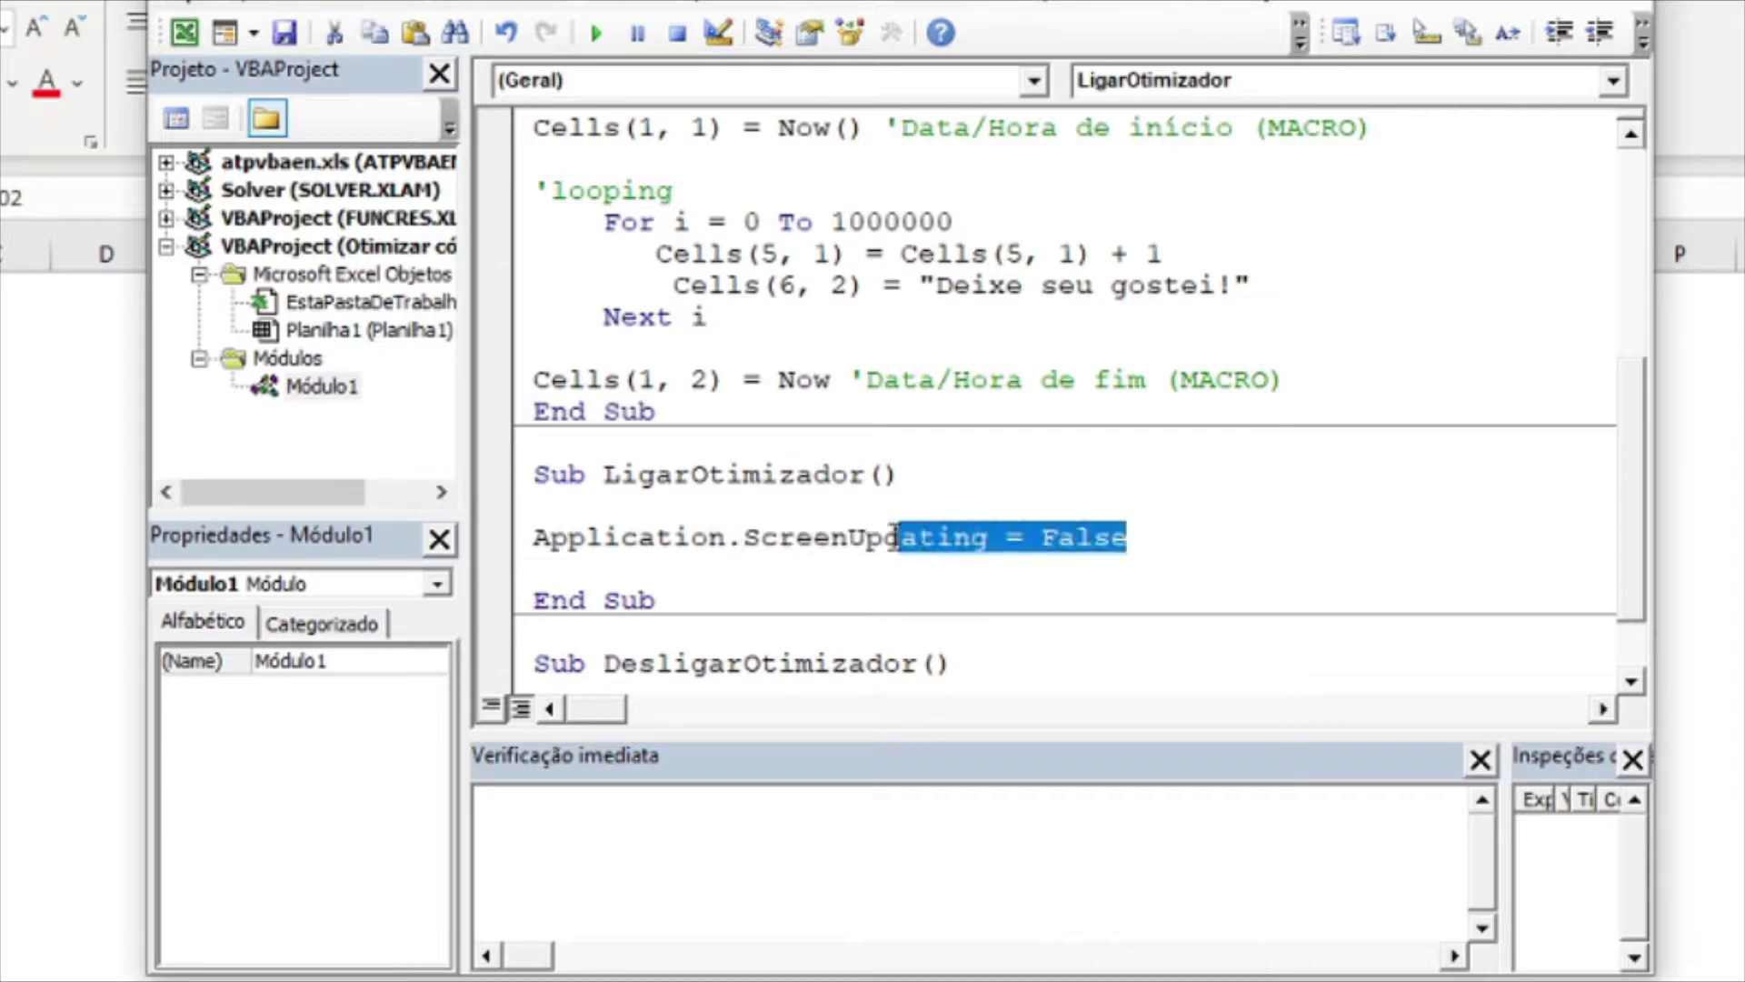
{"action": "key", "text": "ctrl+c"}
{"action": "scroll", "coordinate": [752, 582], "scroll_direction": "down", "scroll_amount": 1}
{"action": "left_click", "coordinate": [752, 600]}
{"action": "key", "text": "ctrl+v"}
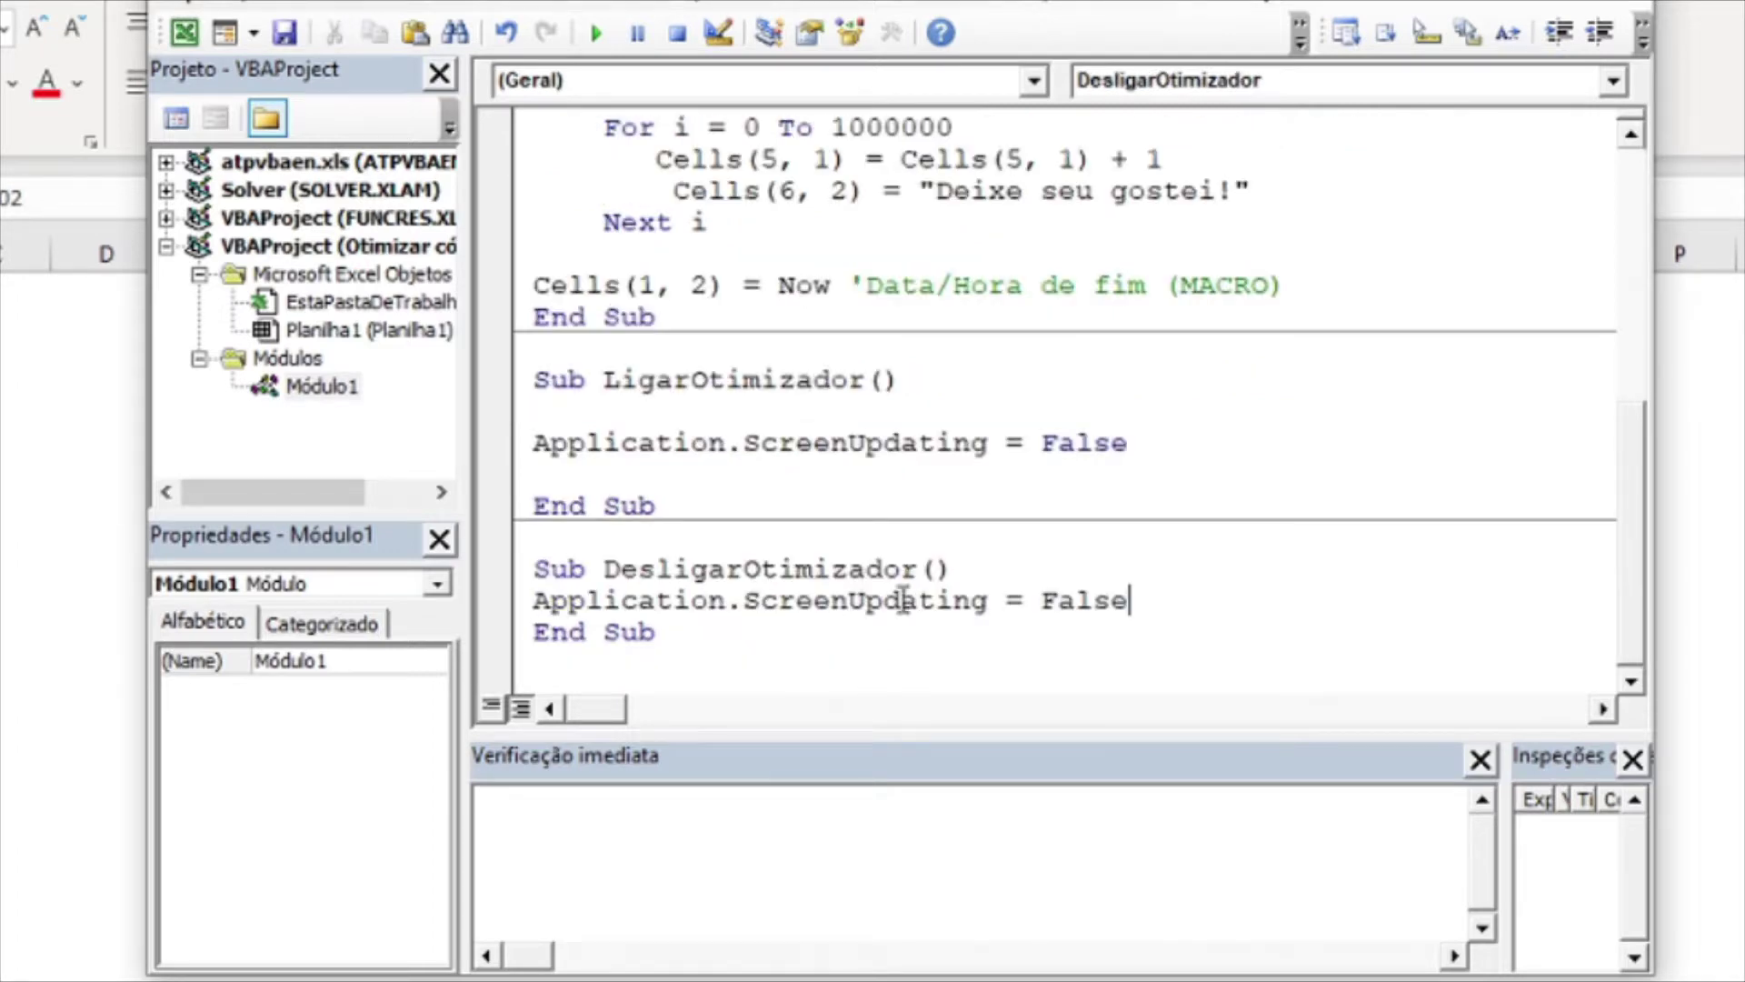
{"action": "double_click", "coordinate": [1084, 602]}
{"action": "type", "text": "true"}
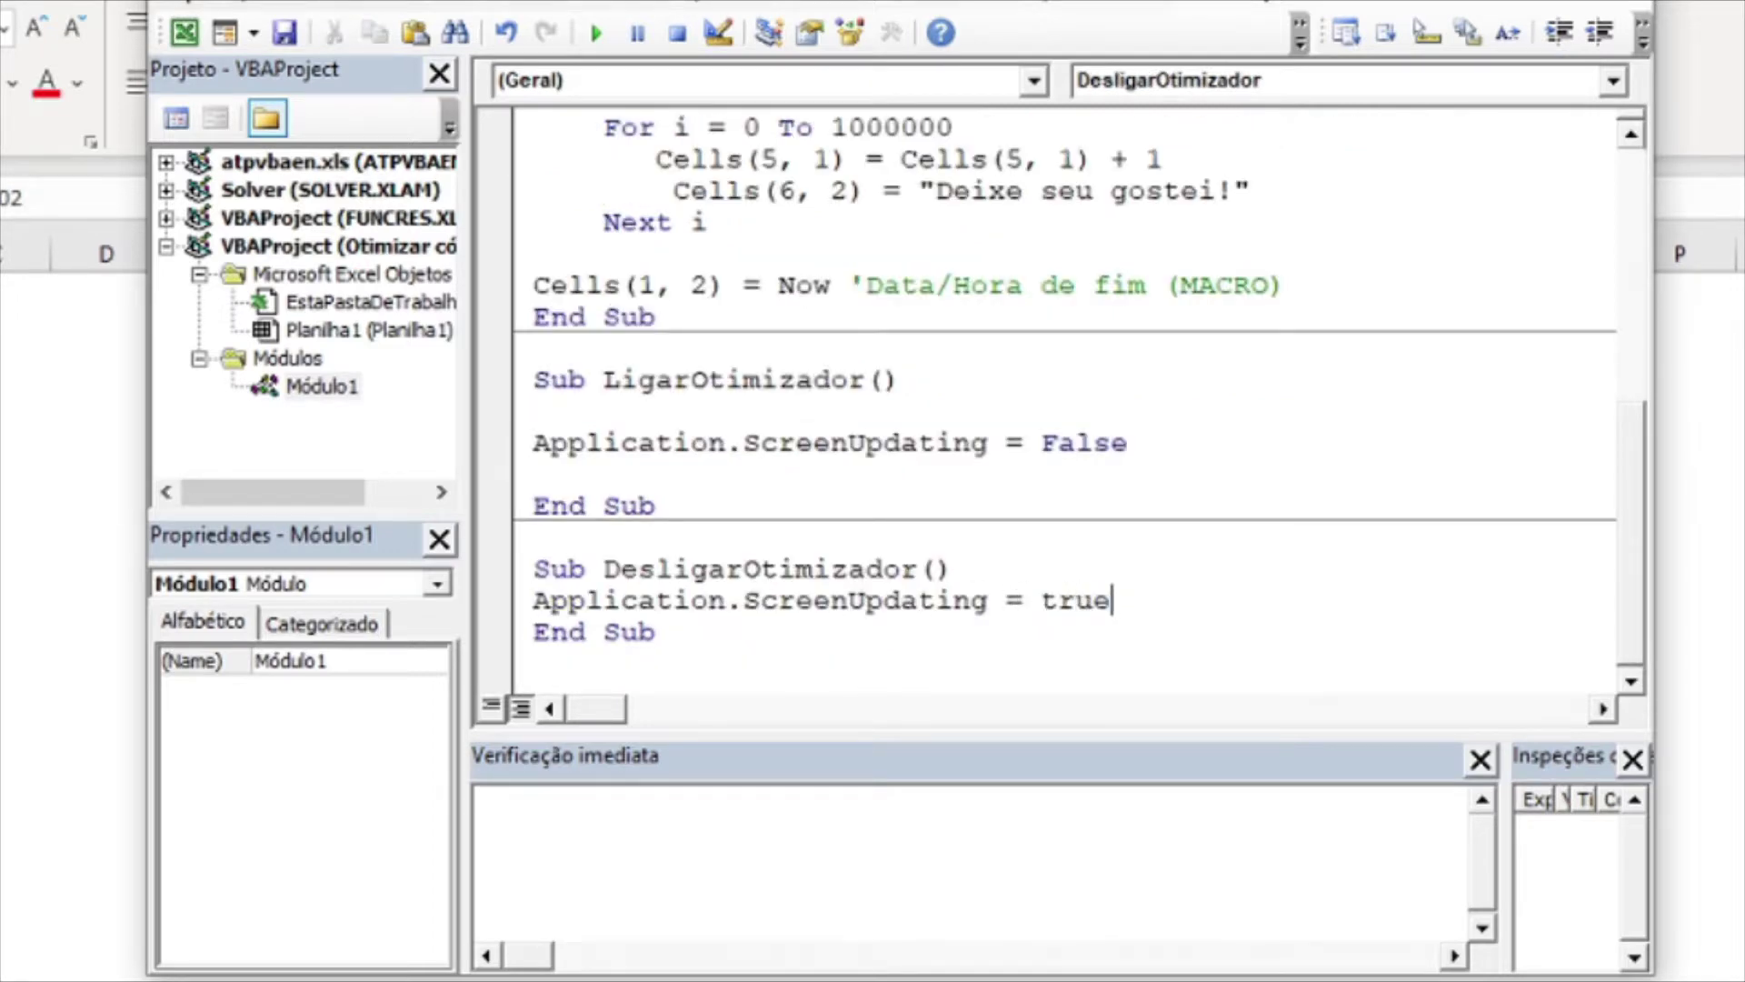
{"action": "left_click", "coordinate": [956, 643]}
Space out DesligarOtimizador and add the comment 'Congelar a tela.
{"action": "left_click", "coordinate": [979, 567]}
{"action": "key", "text": "Return"}
{"action": "left_click", "coordinate": [1130, 627]}
{"action": "key", "text": "Return"}
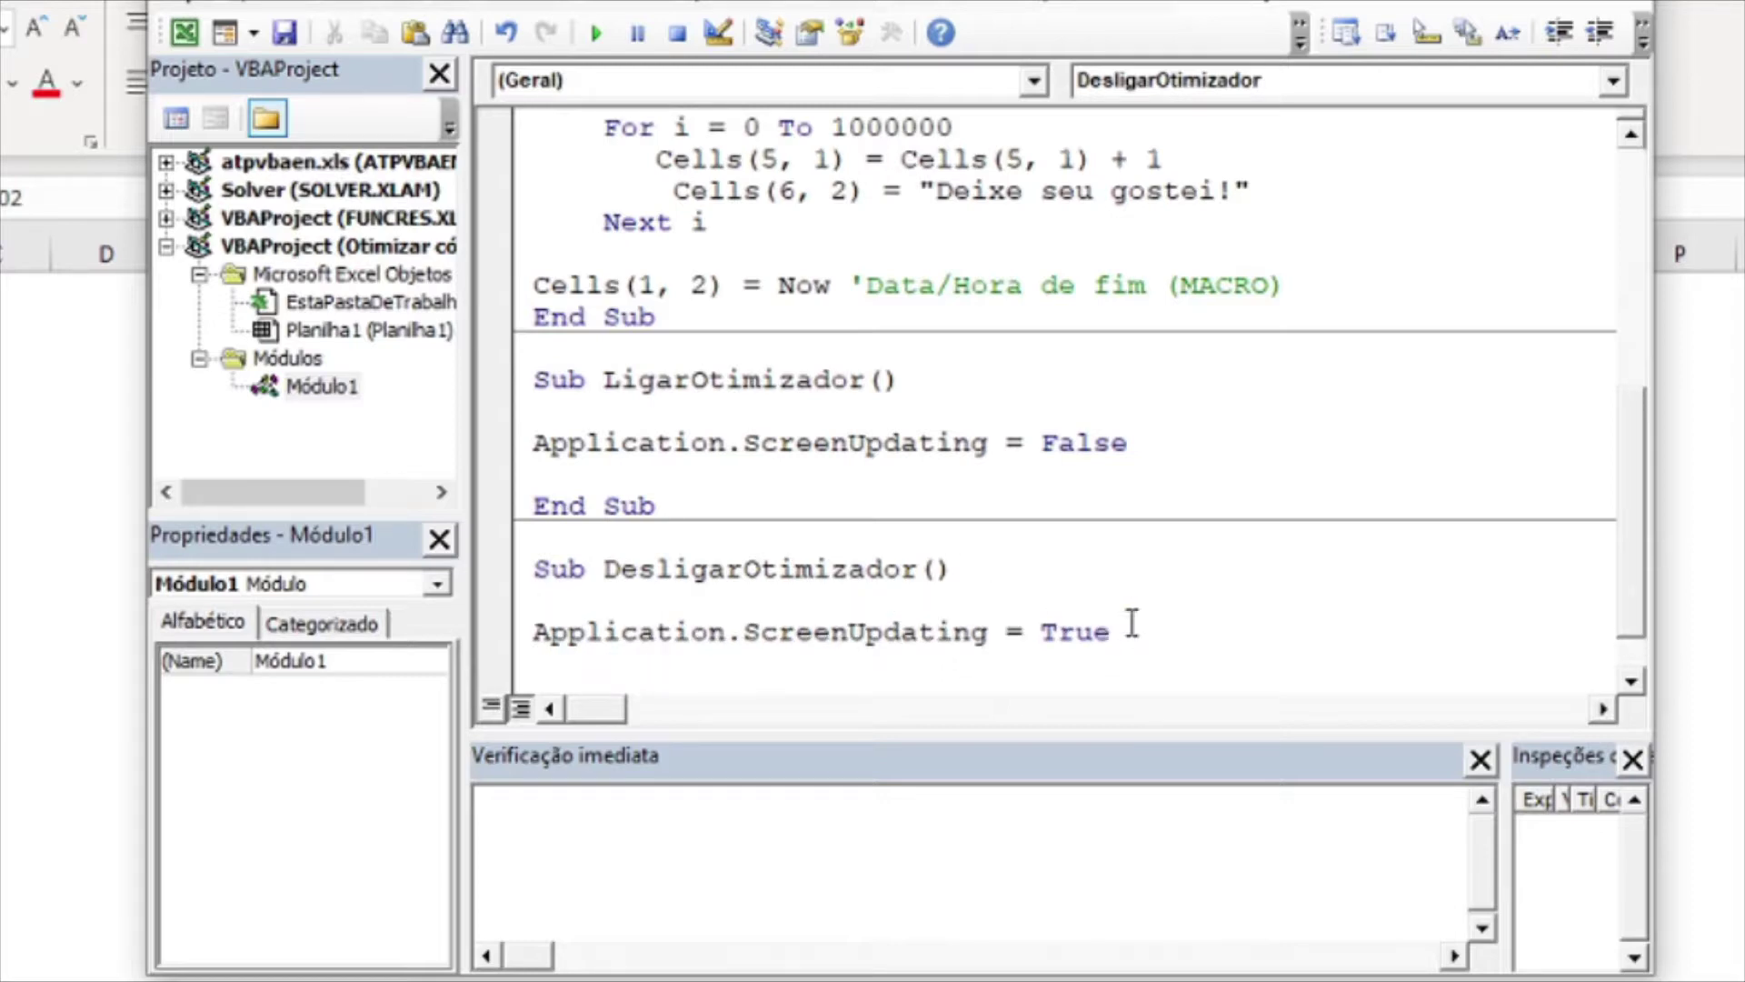
{"action": "left_click", "coordinate": [1130, 624]}
{"action": "type", "text": "'"}
{"action": "type", "text": "Congelar a tela"}
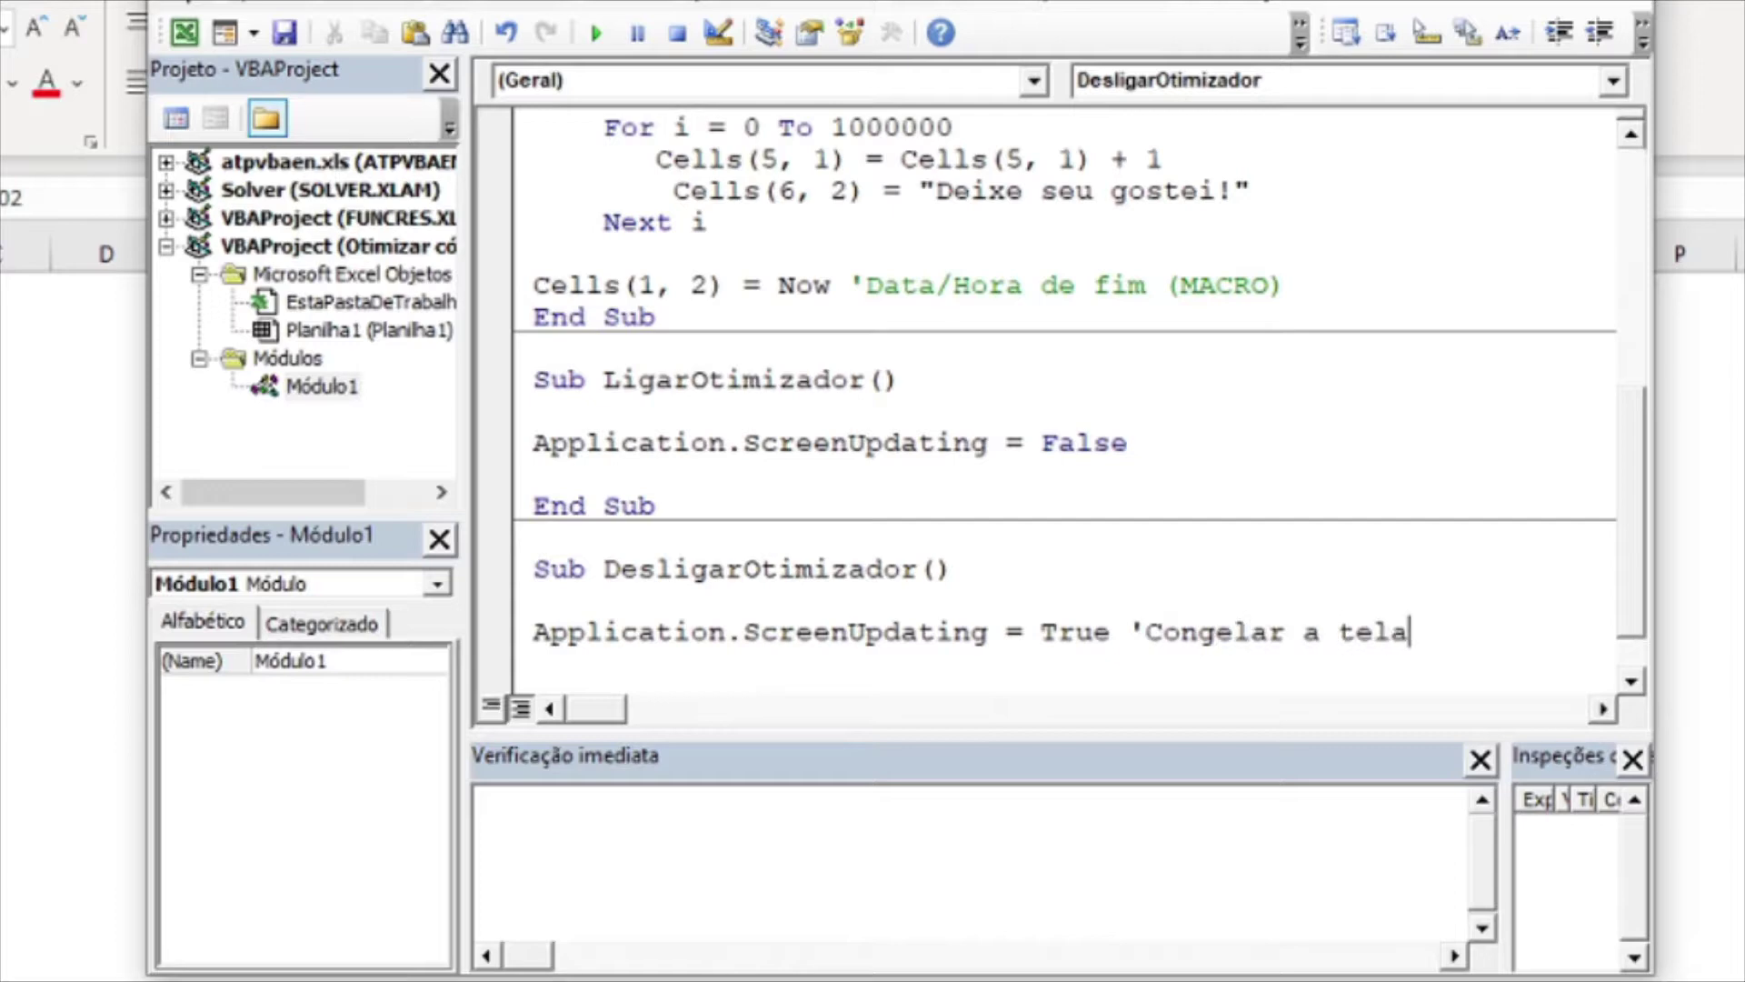
Copy the 'Congelar a tela' comment after False and change the True-line comment to 'Descongelar a tela'.
{"action": "key", "text": "shift+Left"}
{"action": "key", "text": "shift+Left"}
{"action": "key", "text": "shift+Left"}
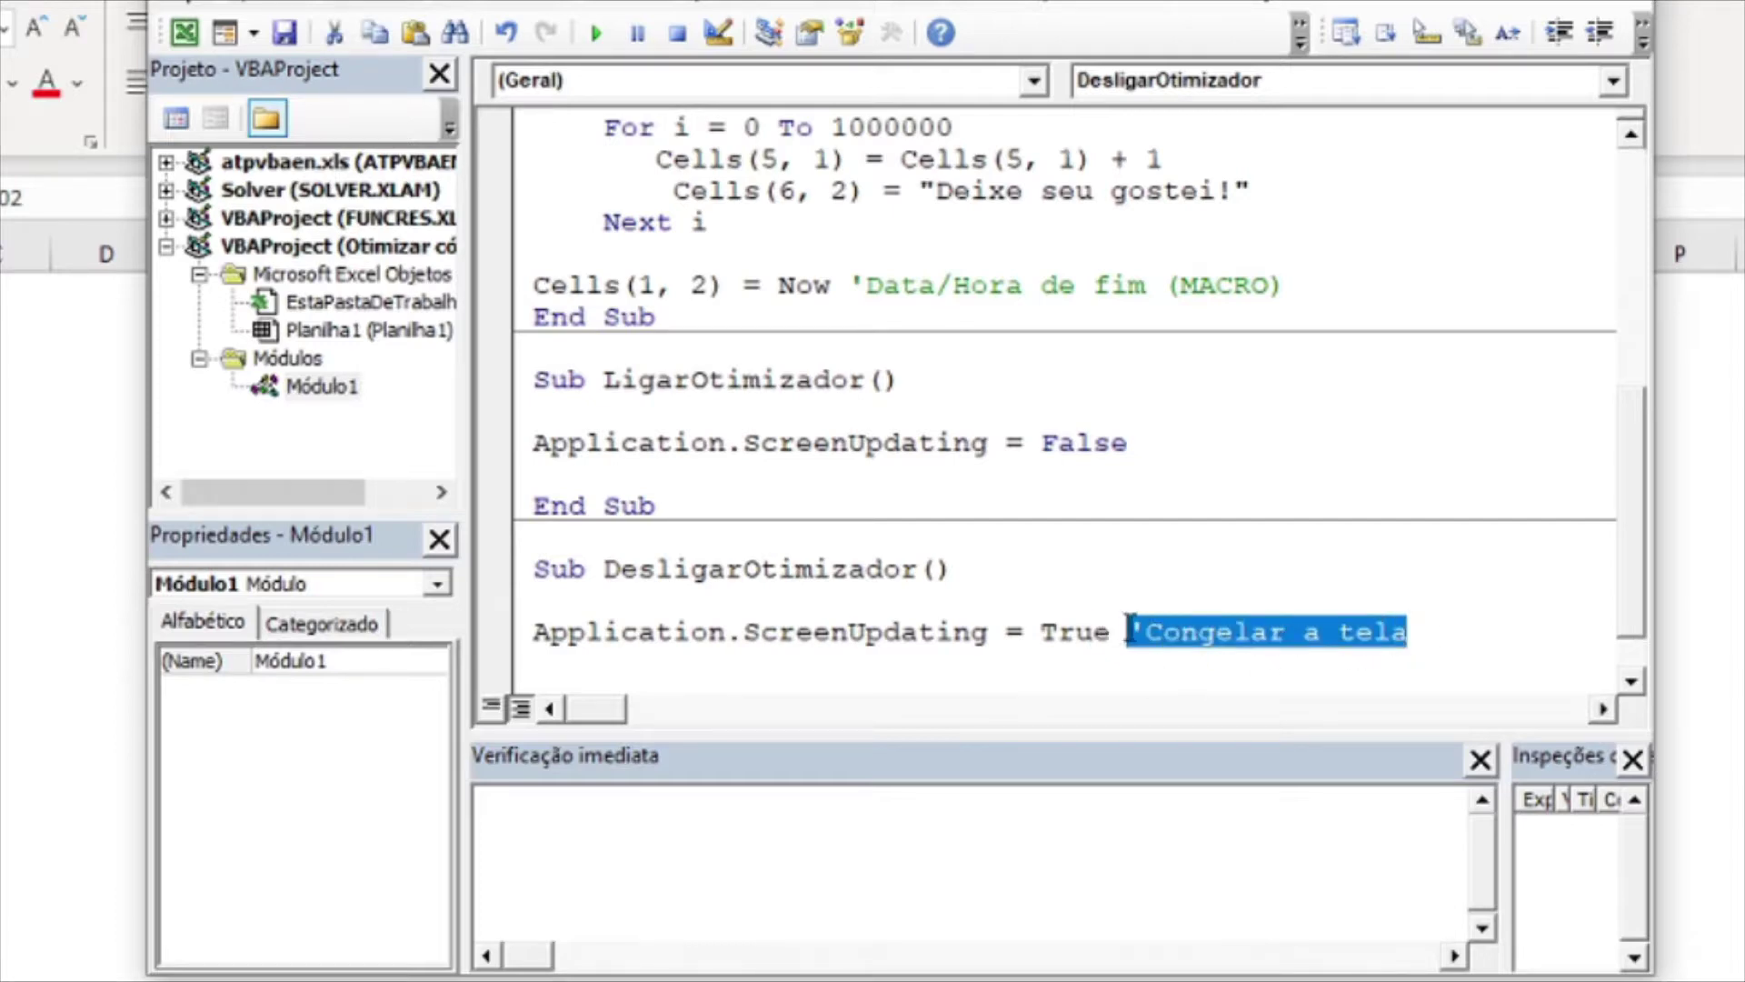
{"action": "key", "text": "ctrl+c"}
{"action": "left_click", "coordinate": [1194, 445]}
{"action": "key", "text": "ctrl+v"}
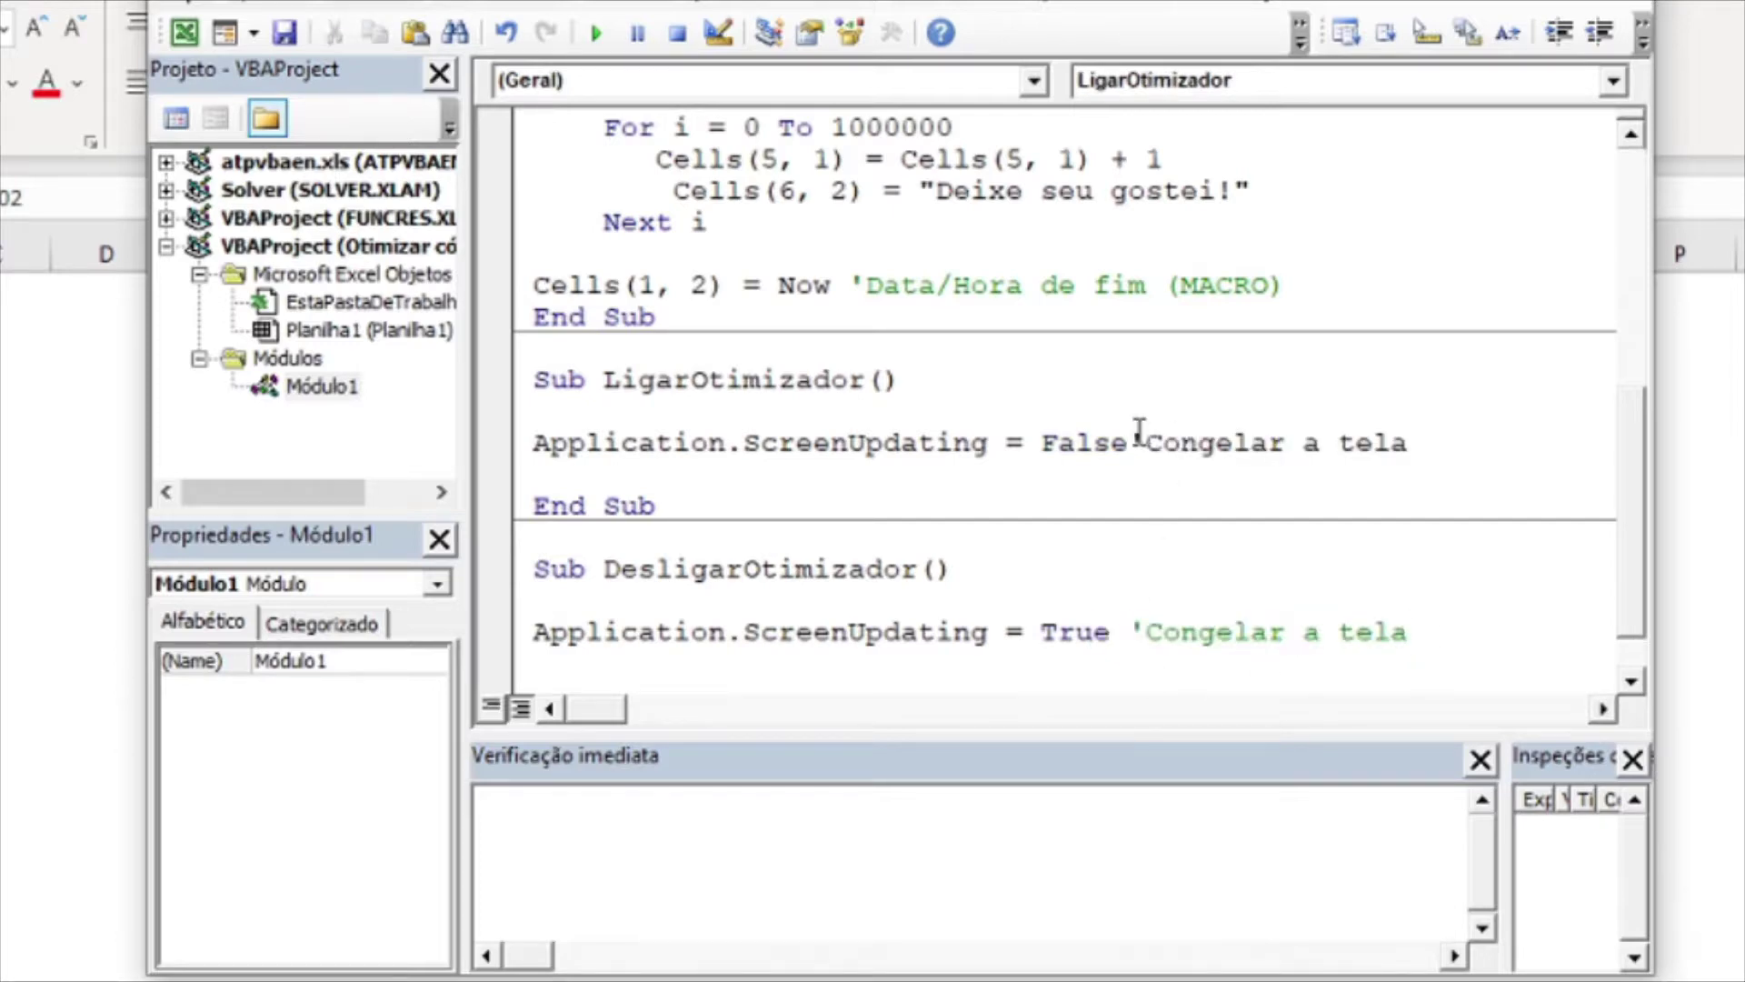
{"action": "left_click", "coordinate": [1145, 443]}
{"action": "left_click", "coordinate": [1148, 631]}
{"action": "type", "text": "Des"}
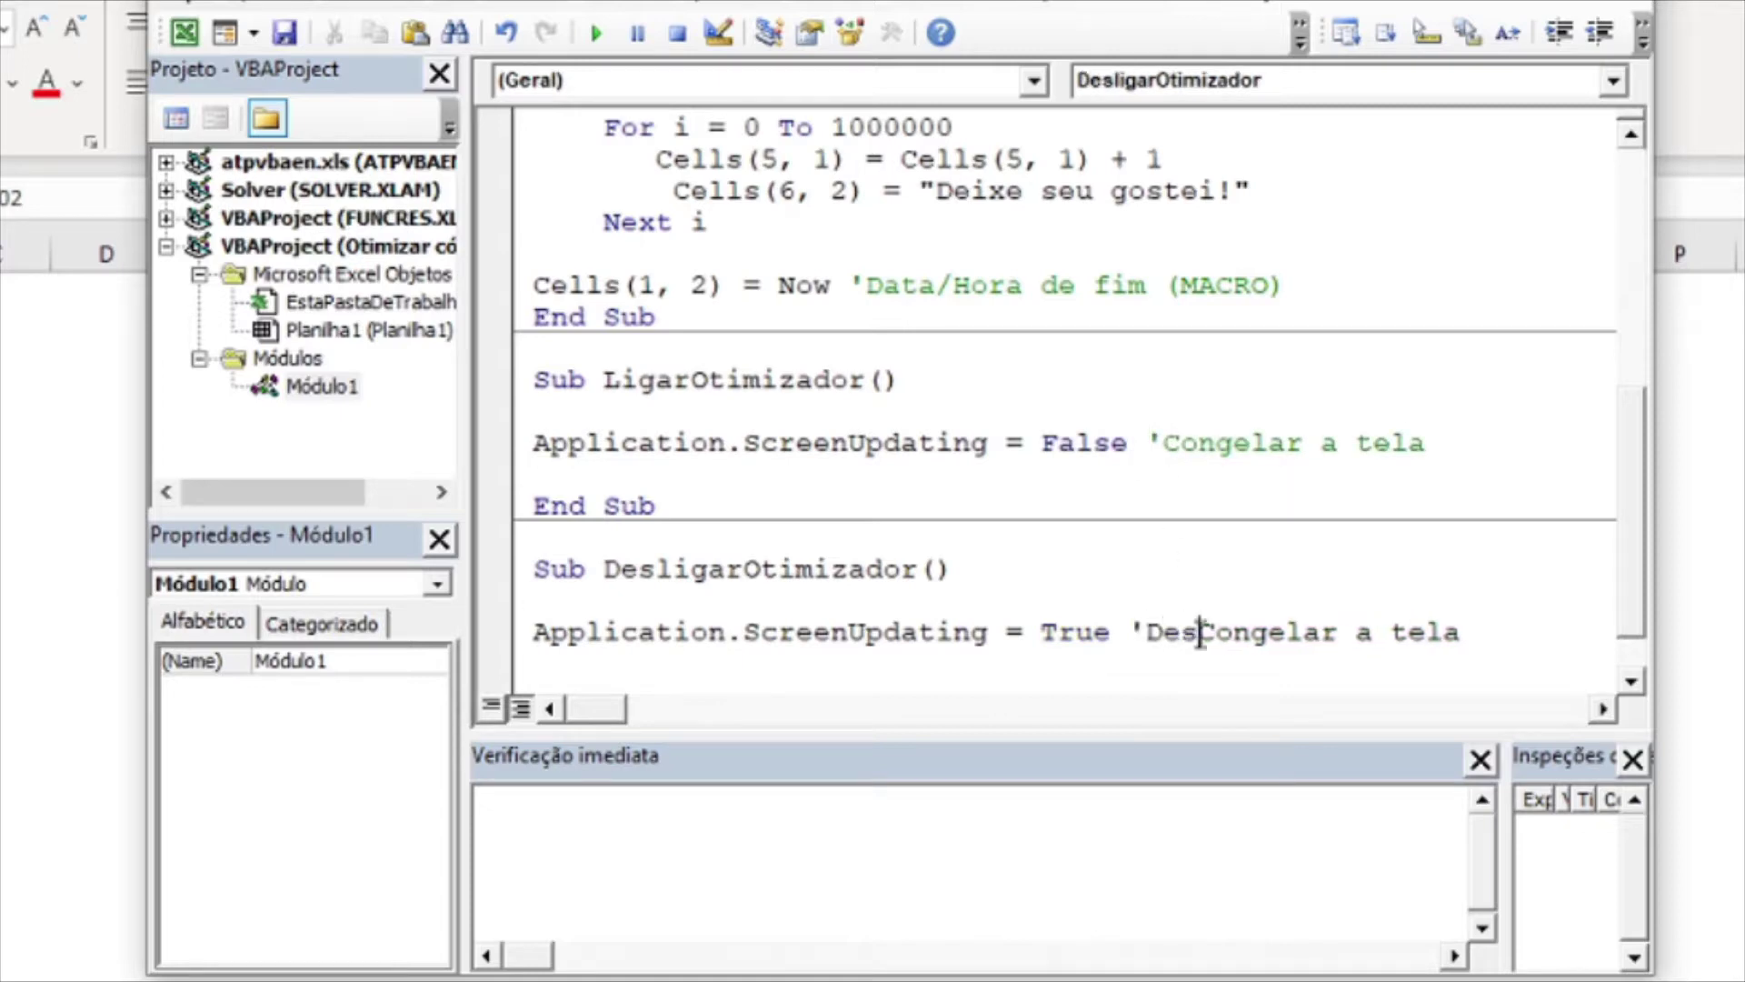
{"action": "key", "text": "Delete"}
{"action": "type", "text": "c"}
Add a blank line below the MacroRapida header.
{"action": "scroll", "coordinate": [887, 373], "scroll_direction": "up", "scroll_amount": 4}
{"action": "left_click", "coordinate": [877, 350]}
{"action": "key", "text": "Return"}
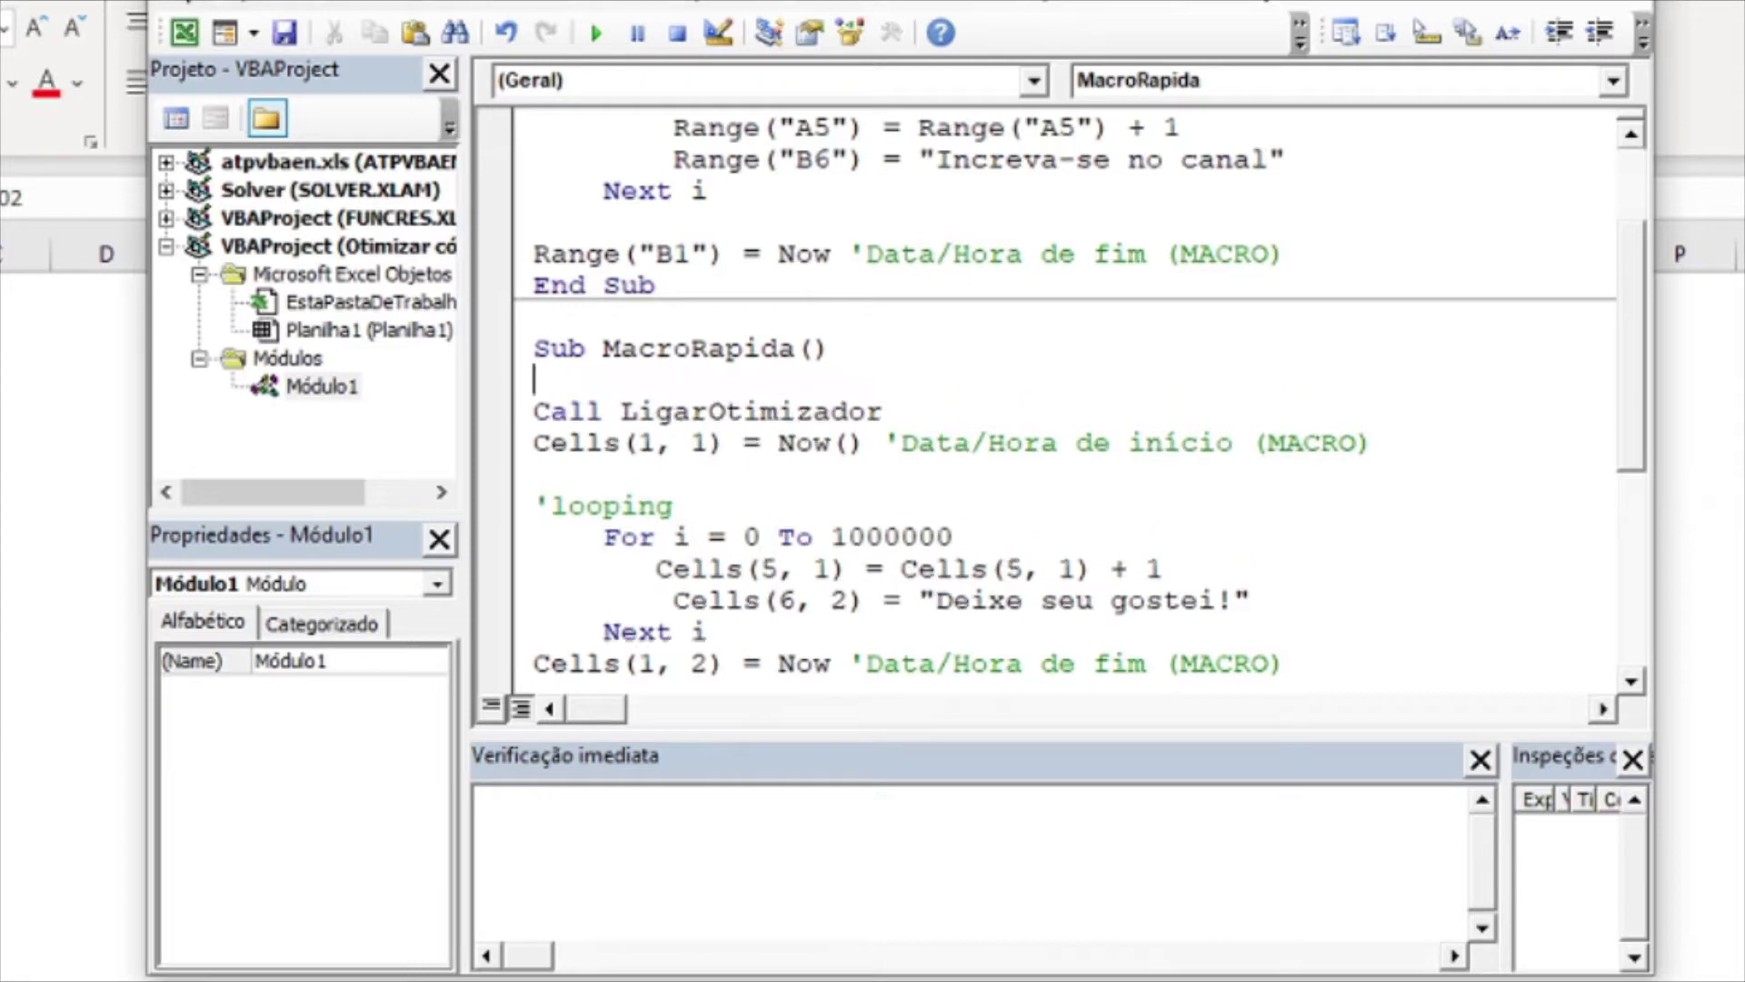
Add 'Call DesligarOtimizador' on a new line after Next i in MacroRapida.
{"action": "scroll", "coordinate": [916, 393], "scroll_direction": "down", "scroll_amount": 2}
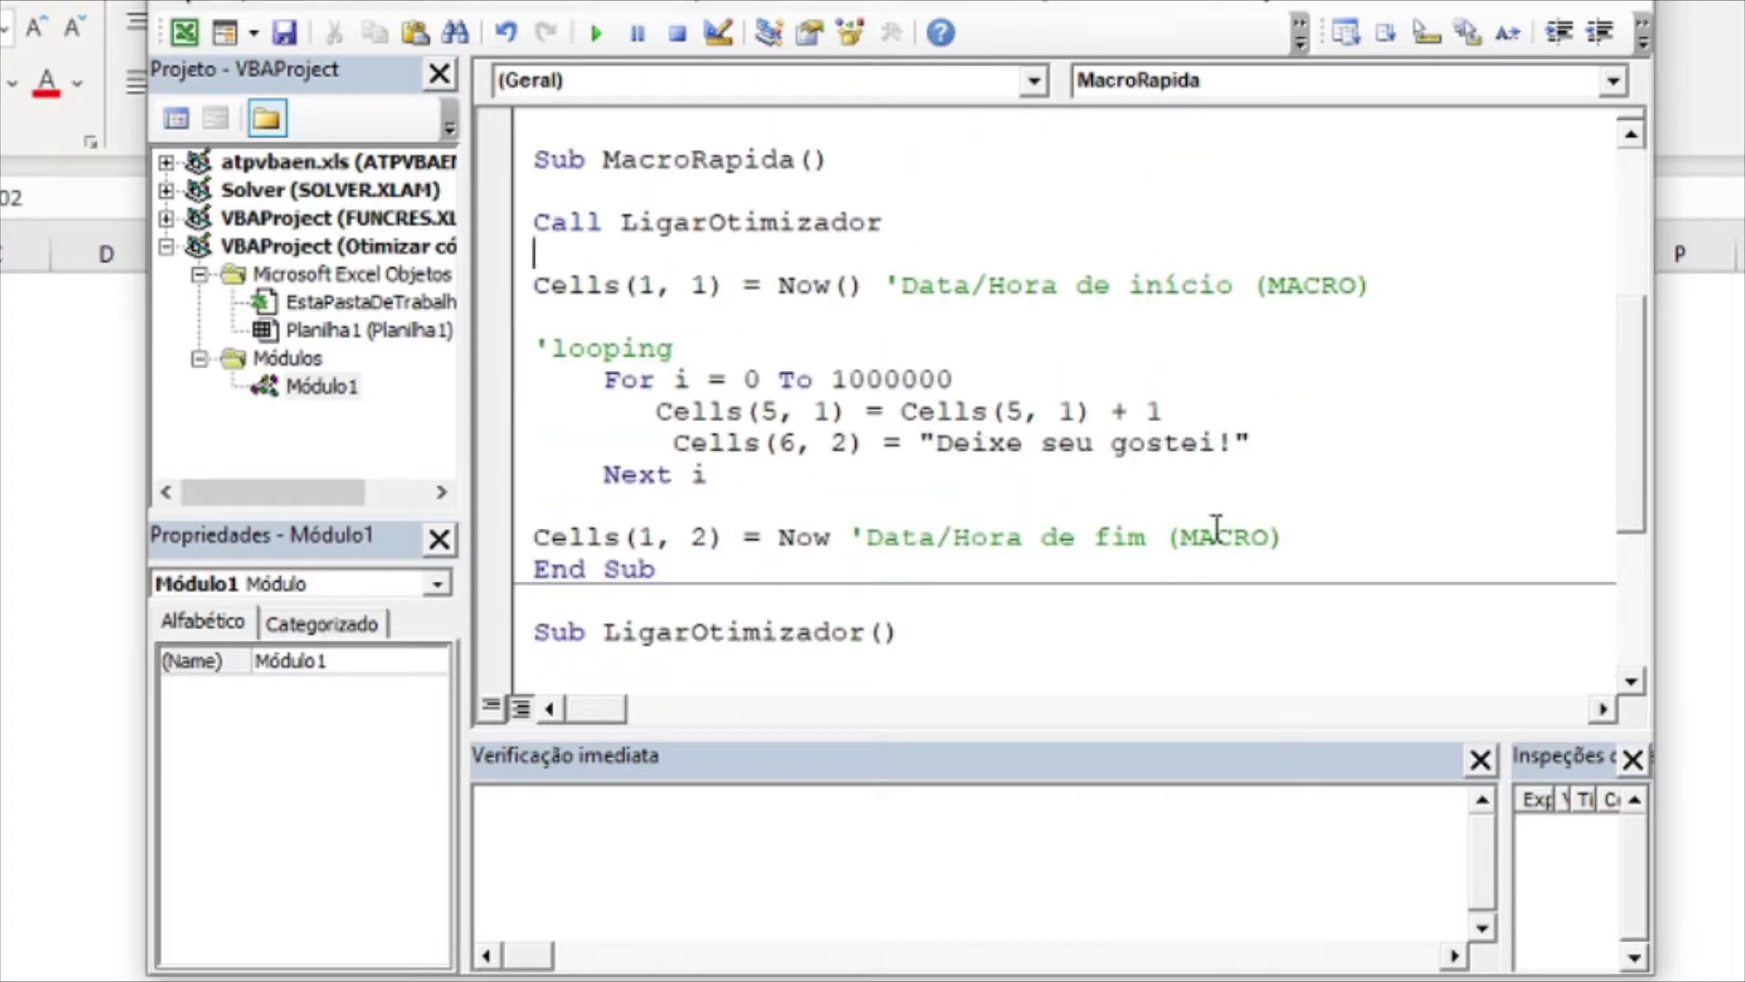
{"action": "left_click", "coordinate": [1192, 505]}
{"action": "key", "text": "Return"}
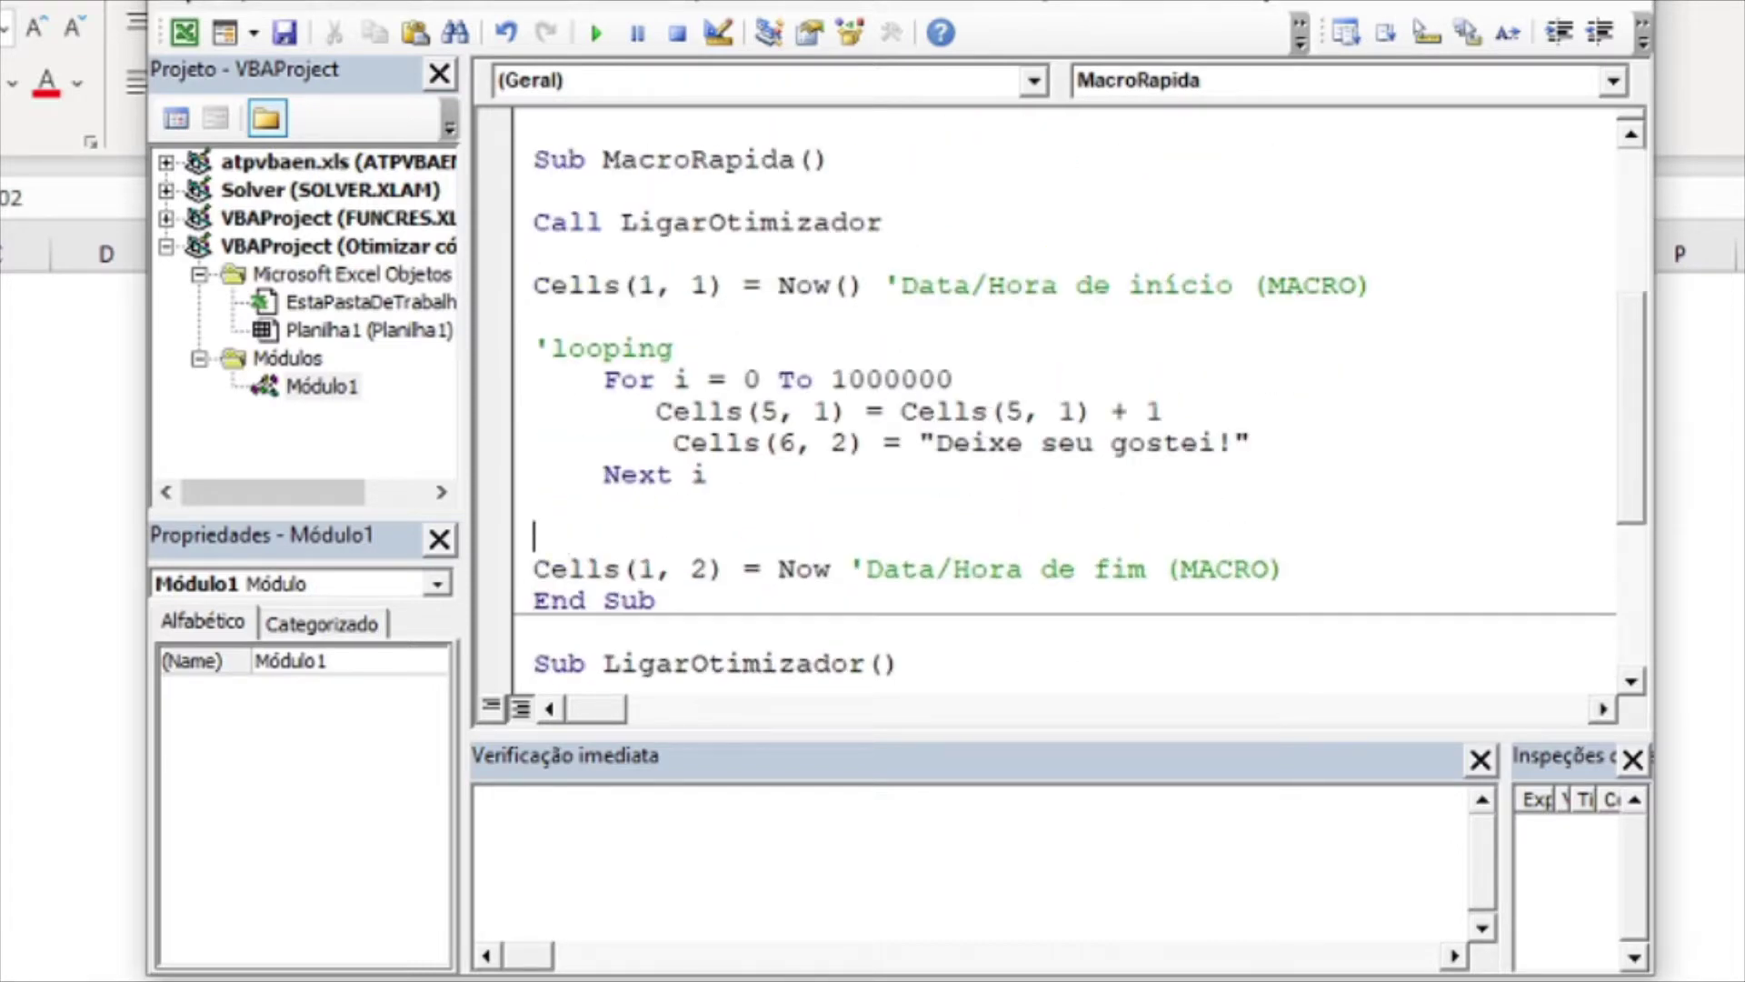
{"action": "type", "text": "call Des"}
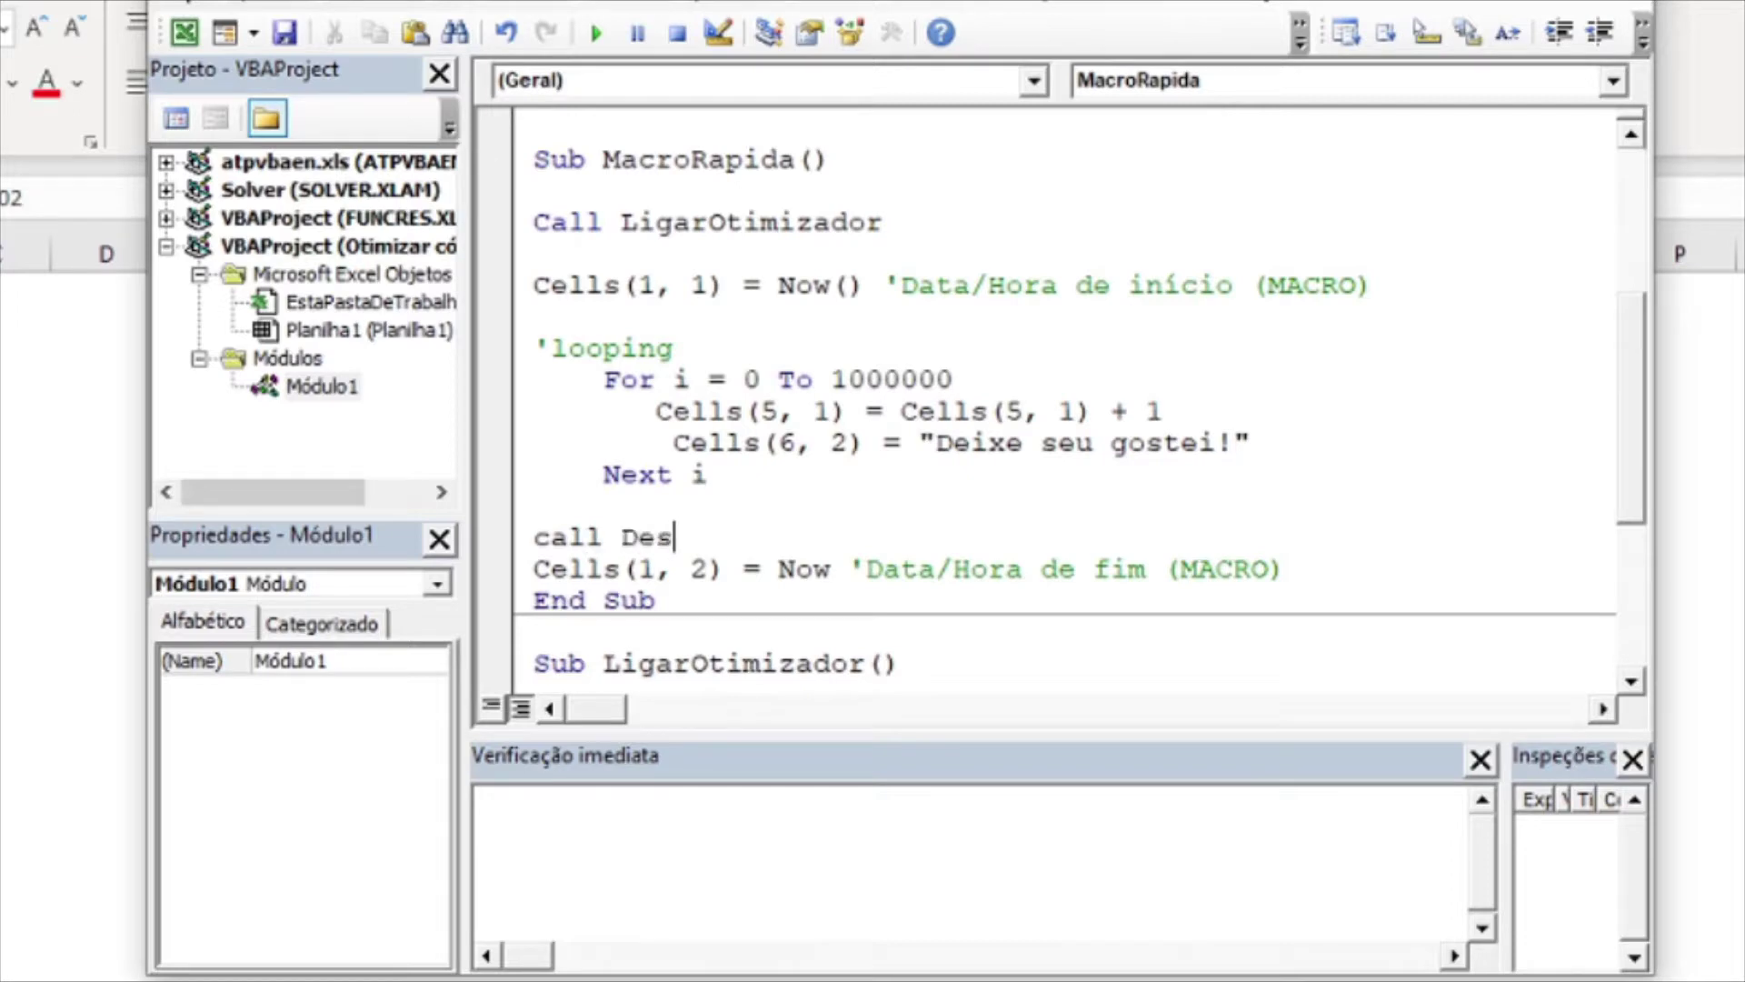
{"action": "type", "text": "ligar"}
{"action": "scroll", "coordinate": [1112, 465], "scroll_direction": "down", "scroll_amount": 3}
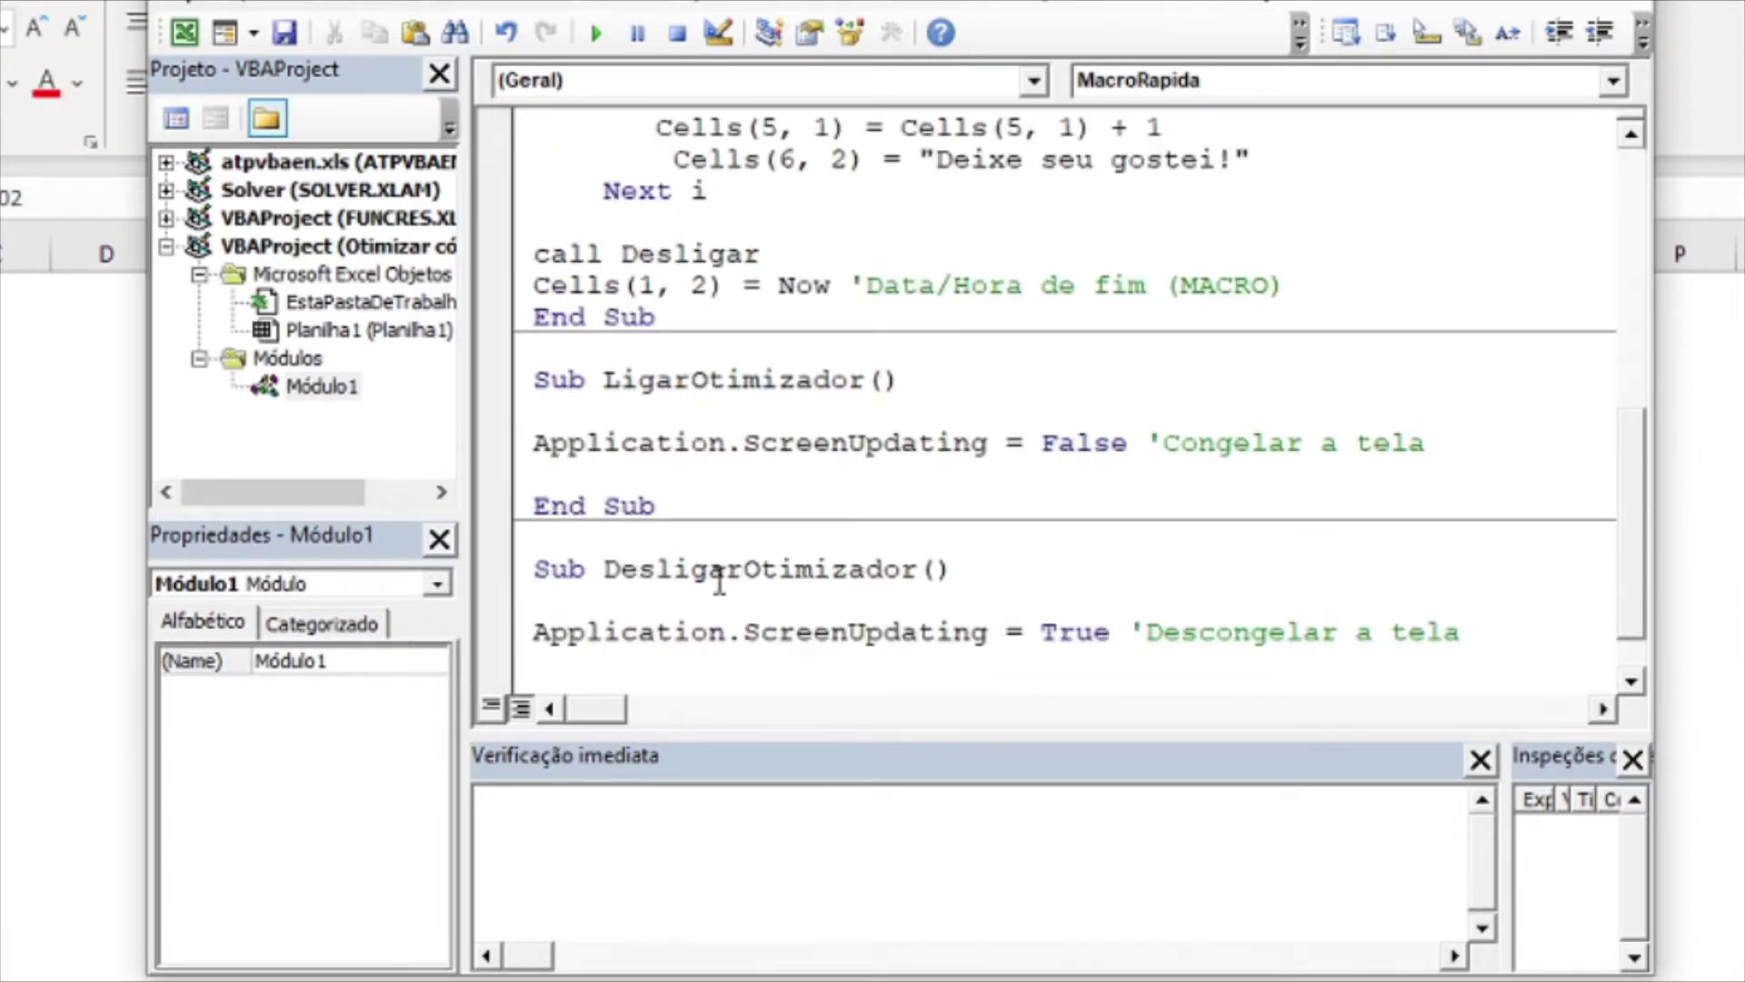
{"action": "scroll", "coordinate": [753, 573], "scroll_direction": "up", "scroll_amount": 3}
{"action": "type", "text": "O"}
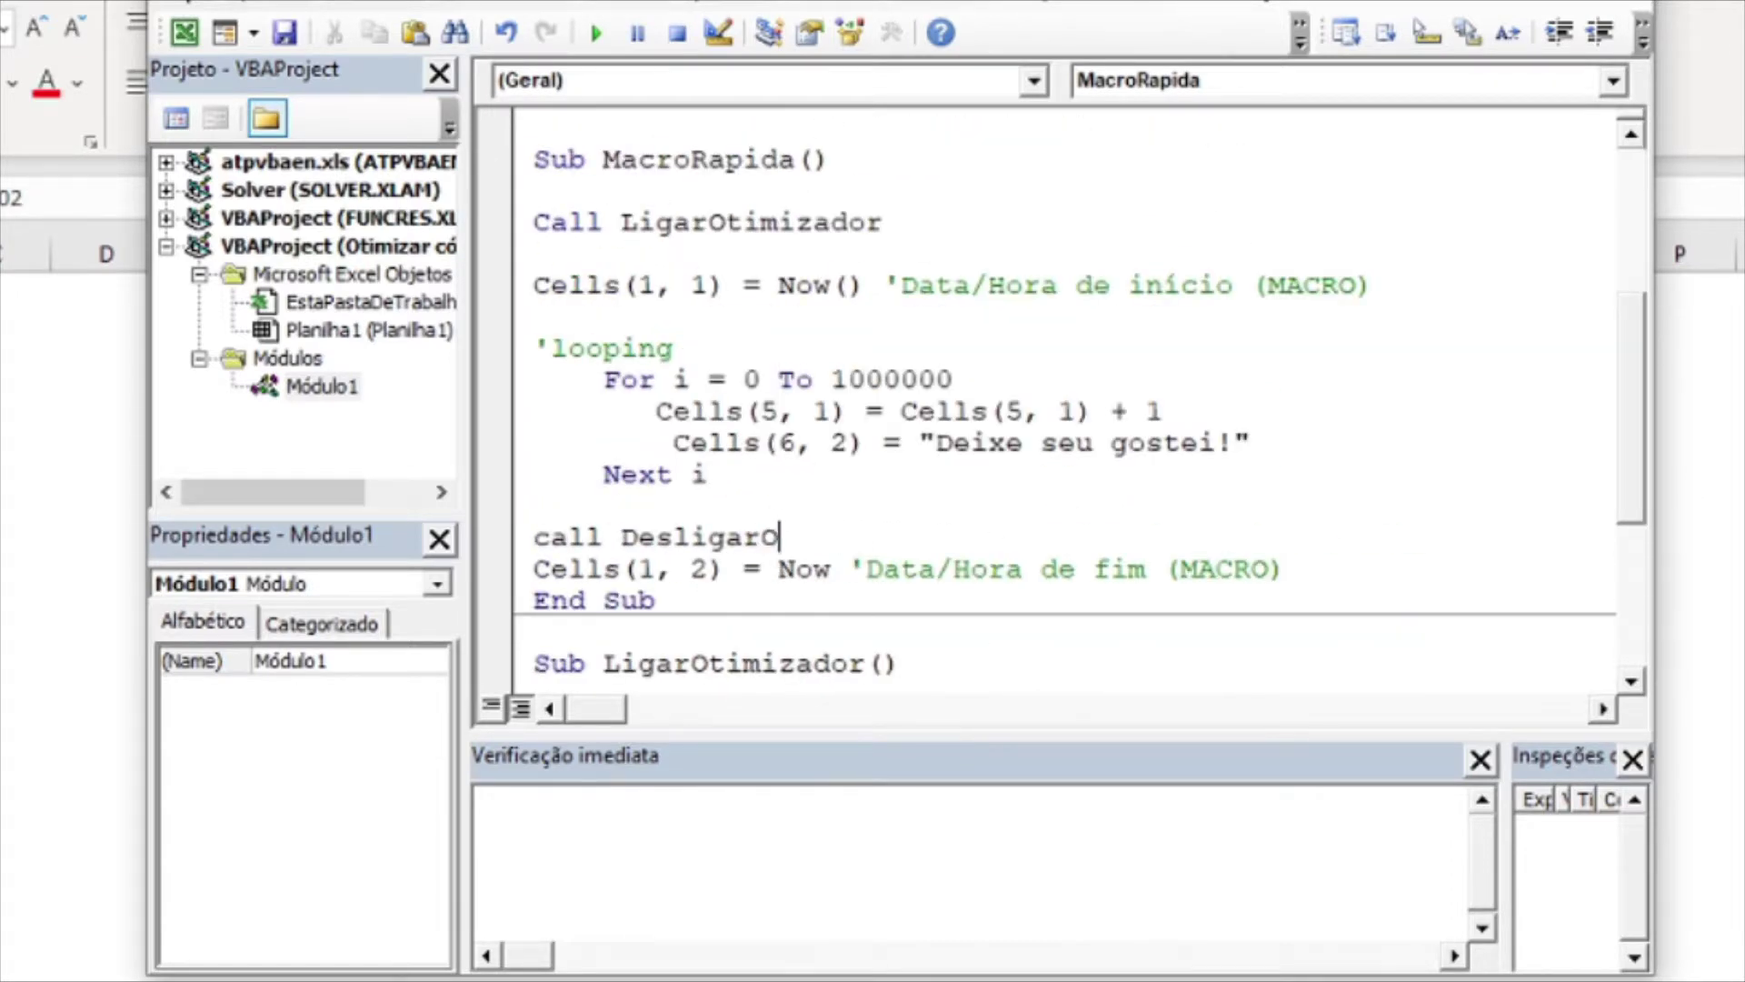
{"action": "type", "text": "timizado"}
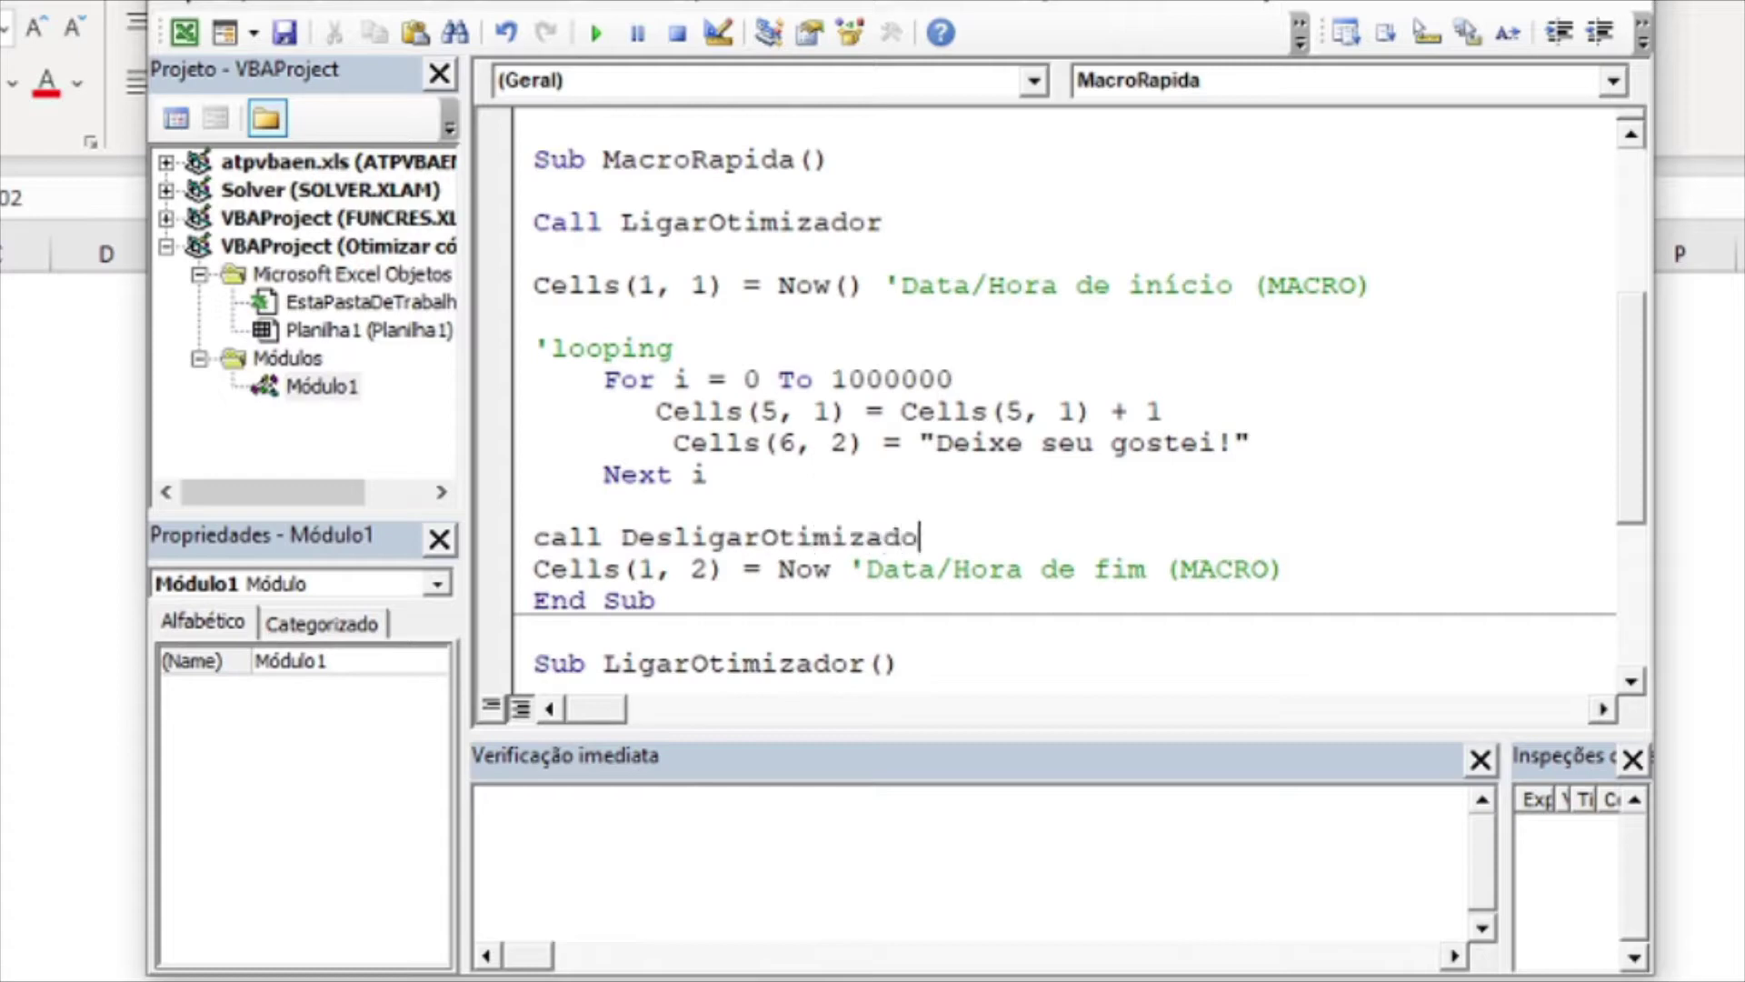
{"action": "type", "text": "r"}
{"action": "key", "text": "Return"}
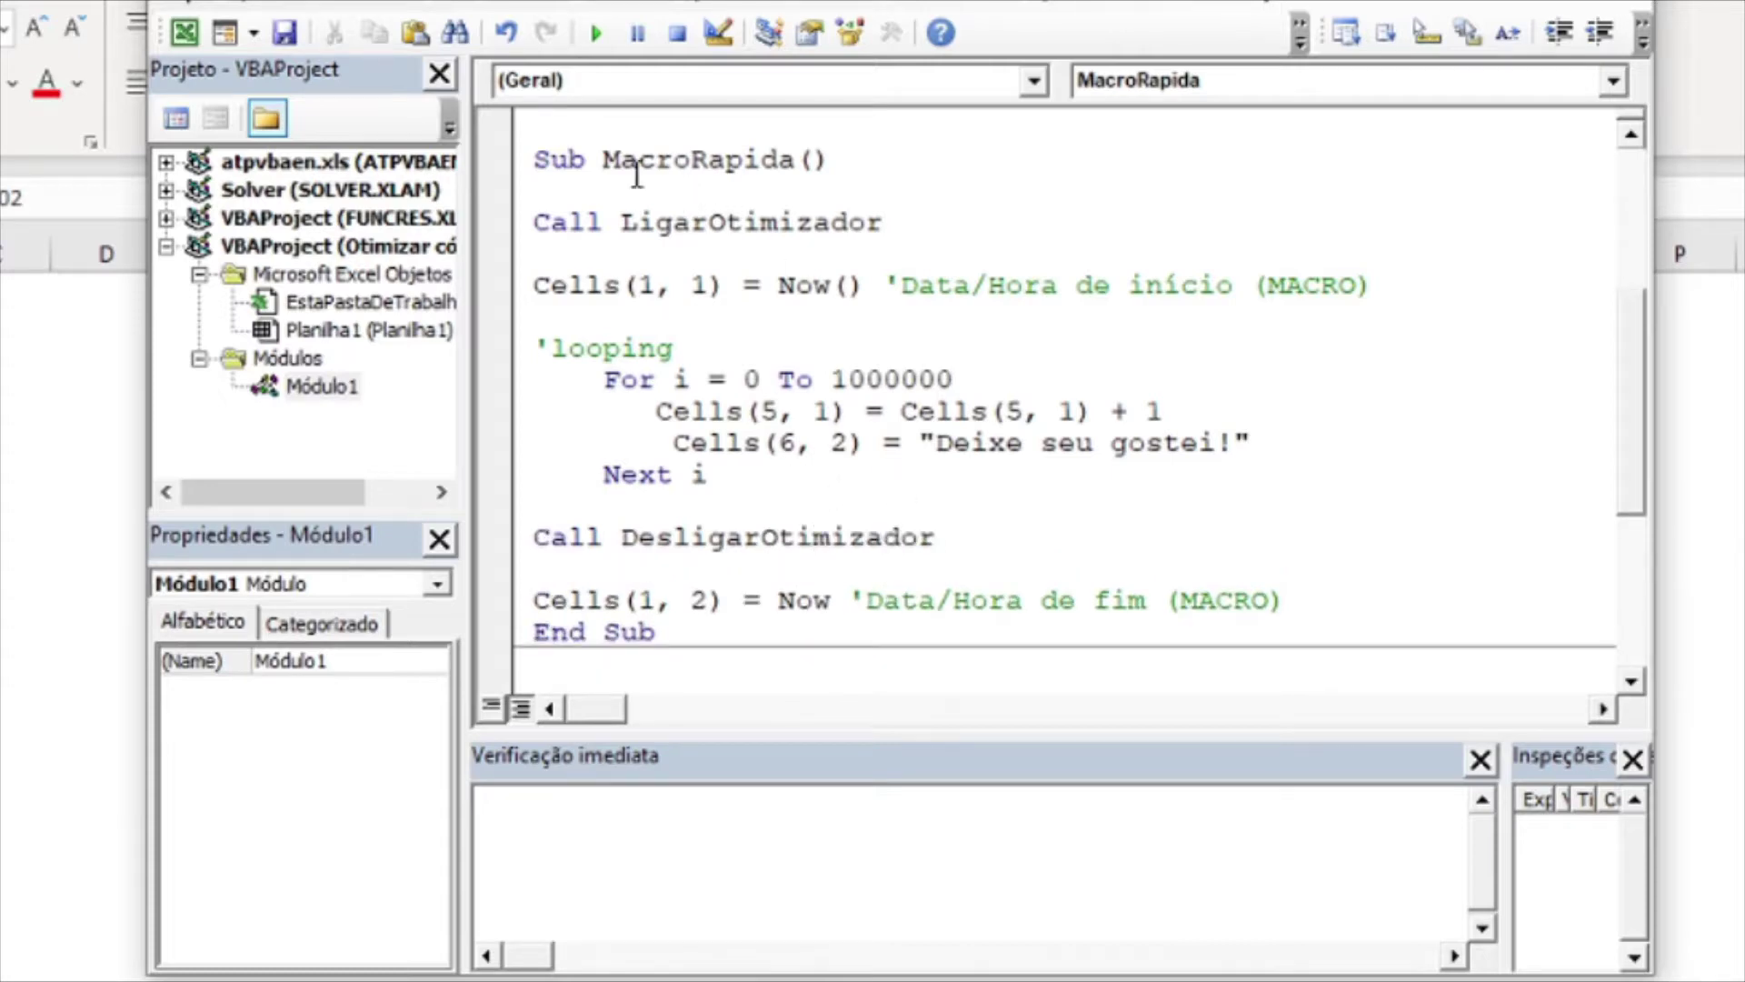
{"action": "left_click", "coordinate": [719, 342]}
Step MacroRapida into LigarOtimizador's screen-freeze statement and back, then let it run to completion.
{"action": "key", "text": "F8"}
{"action": "key", "text": "F8"}
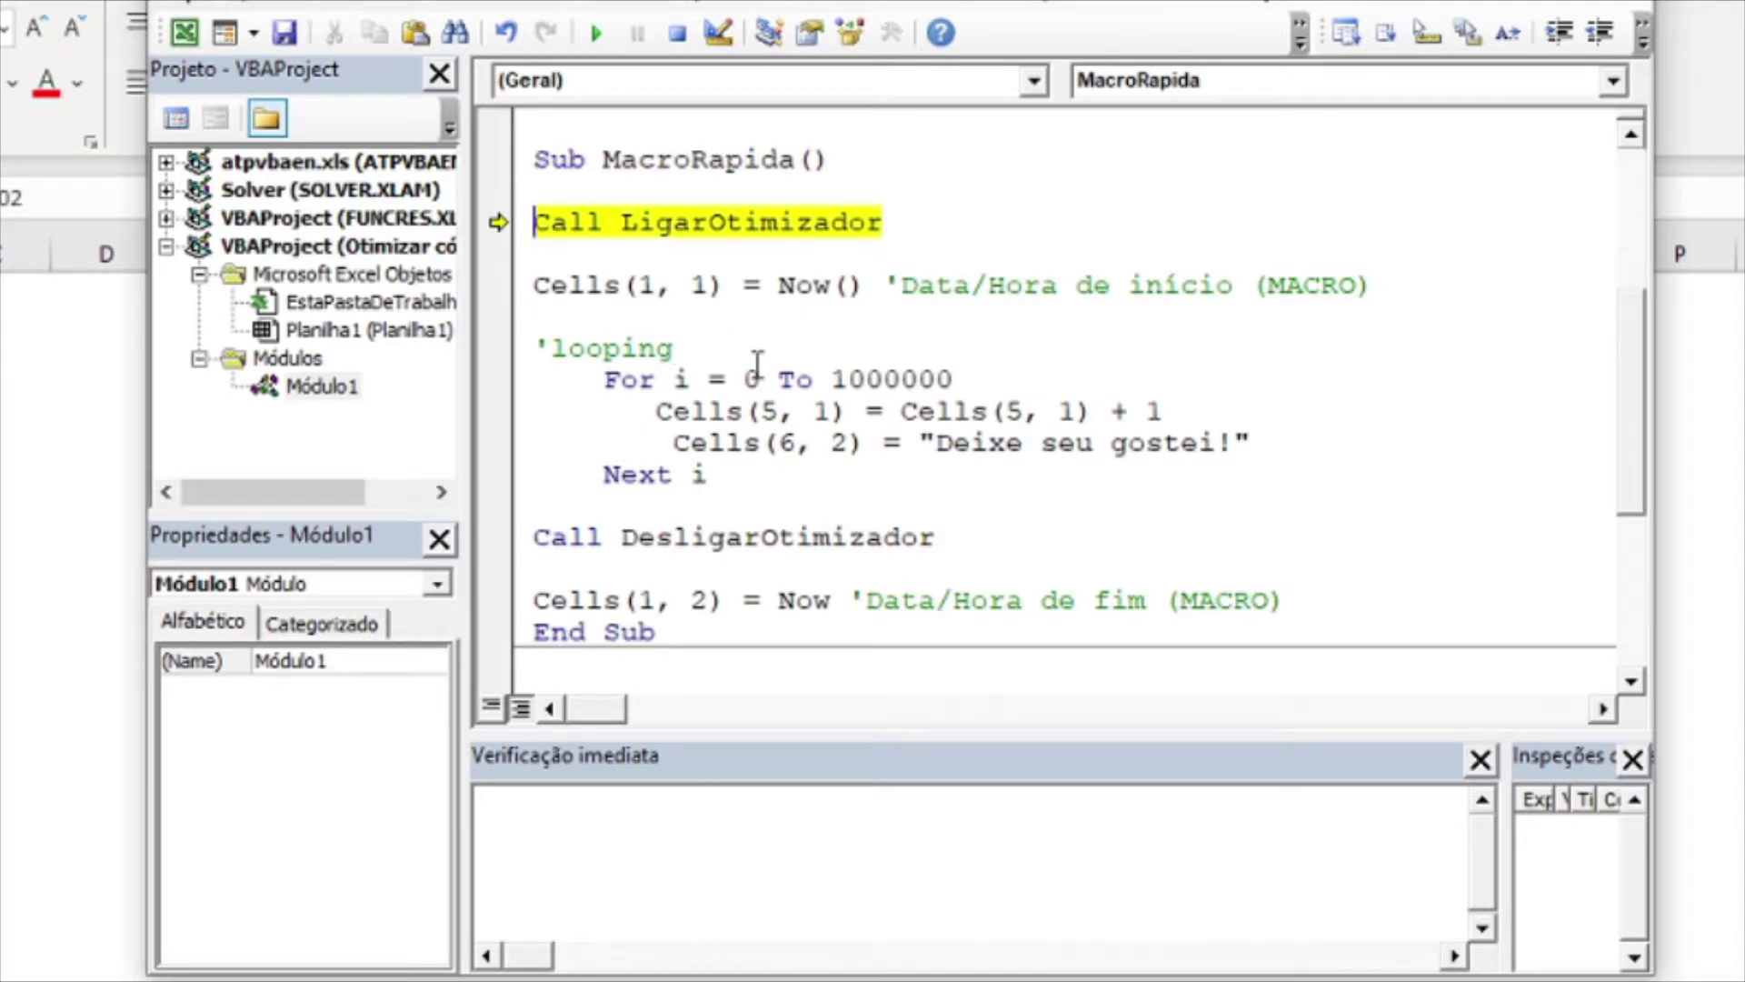
{"action": "key", "text": "F8"}
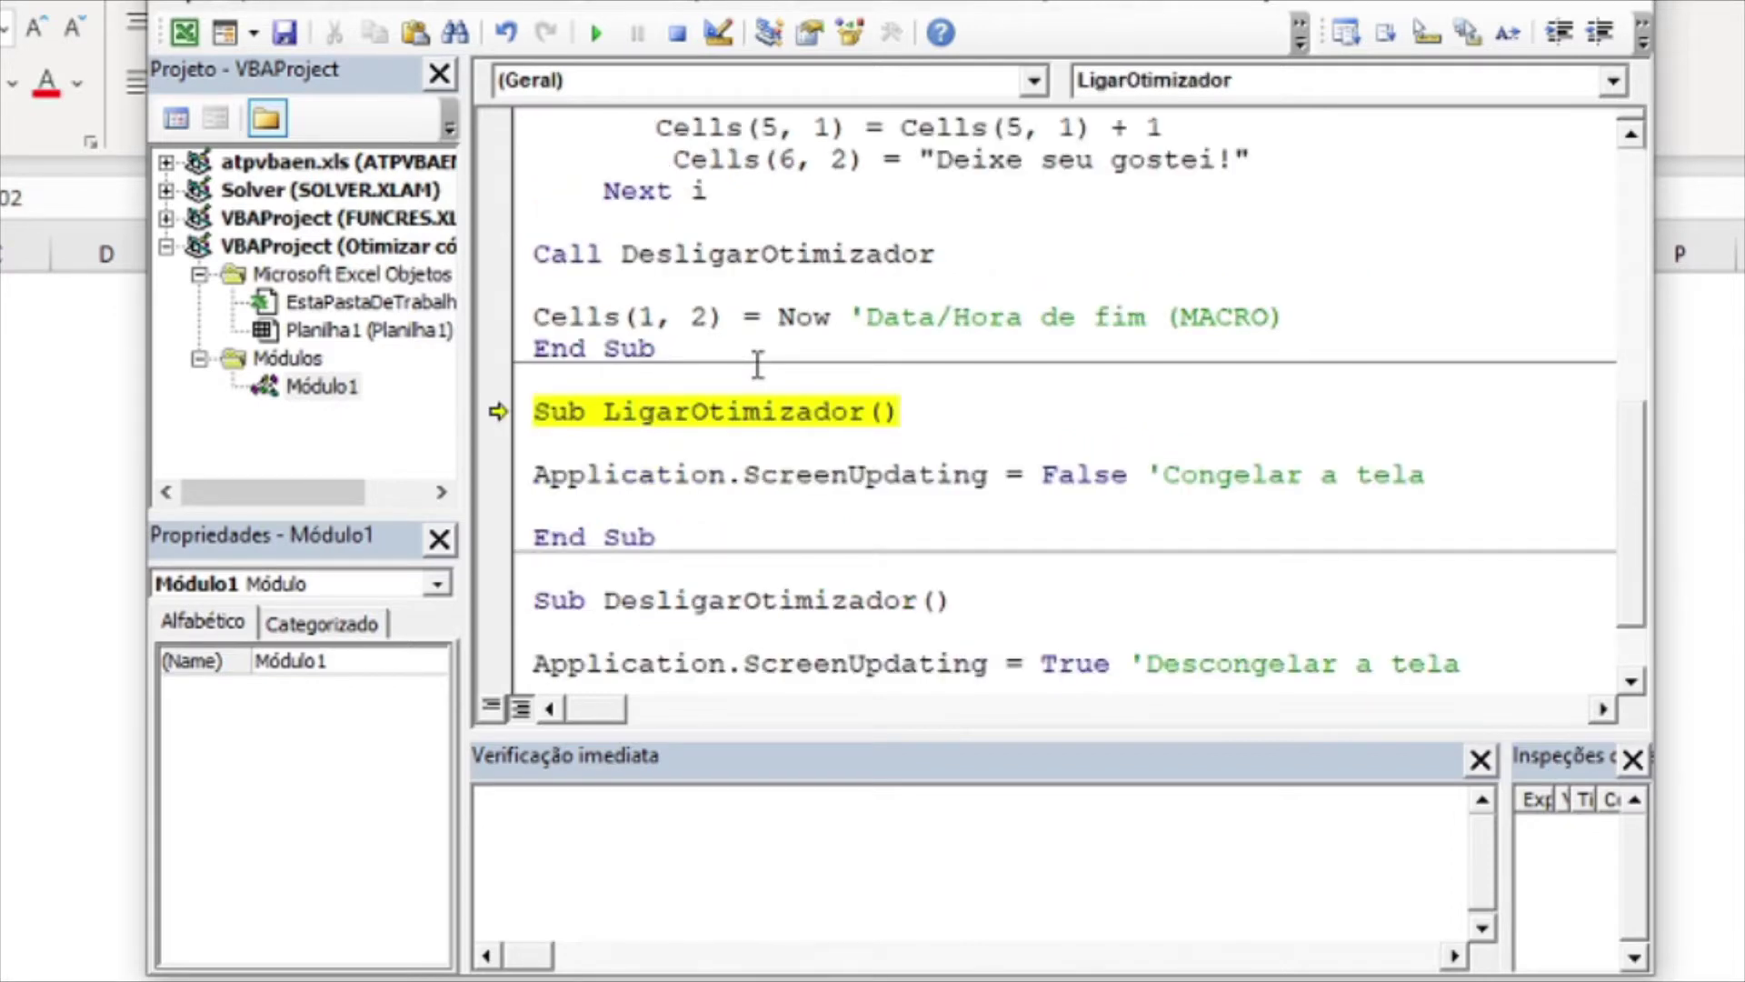
{"action": "key", "text": "F8"}
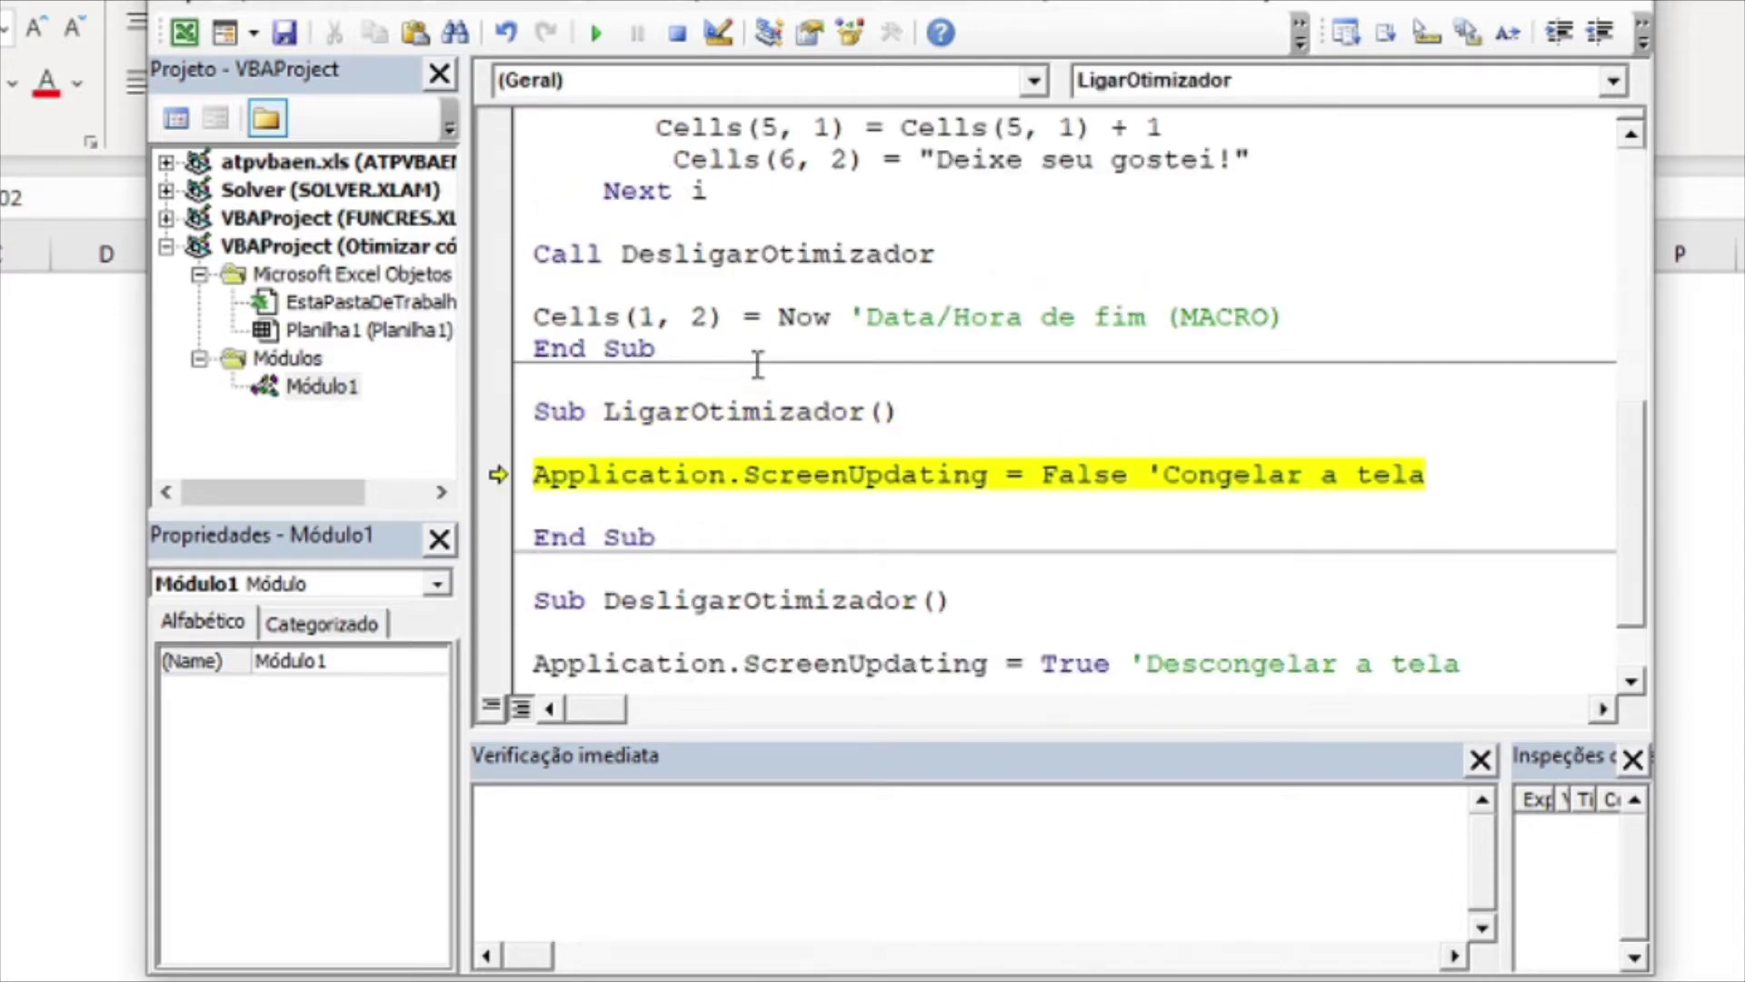
{"action": "key", "text": "F8"}
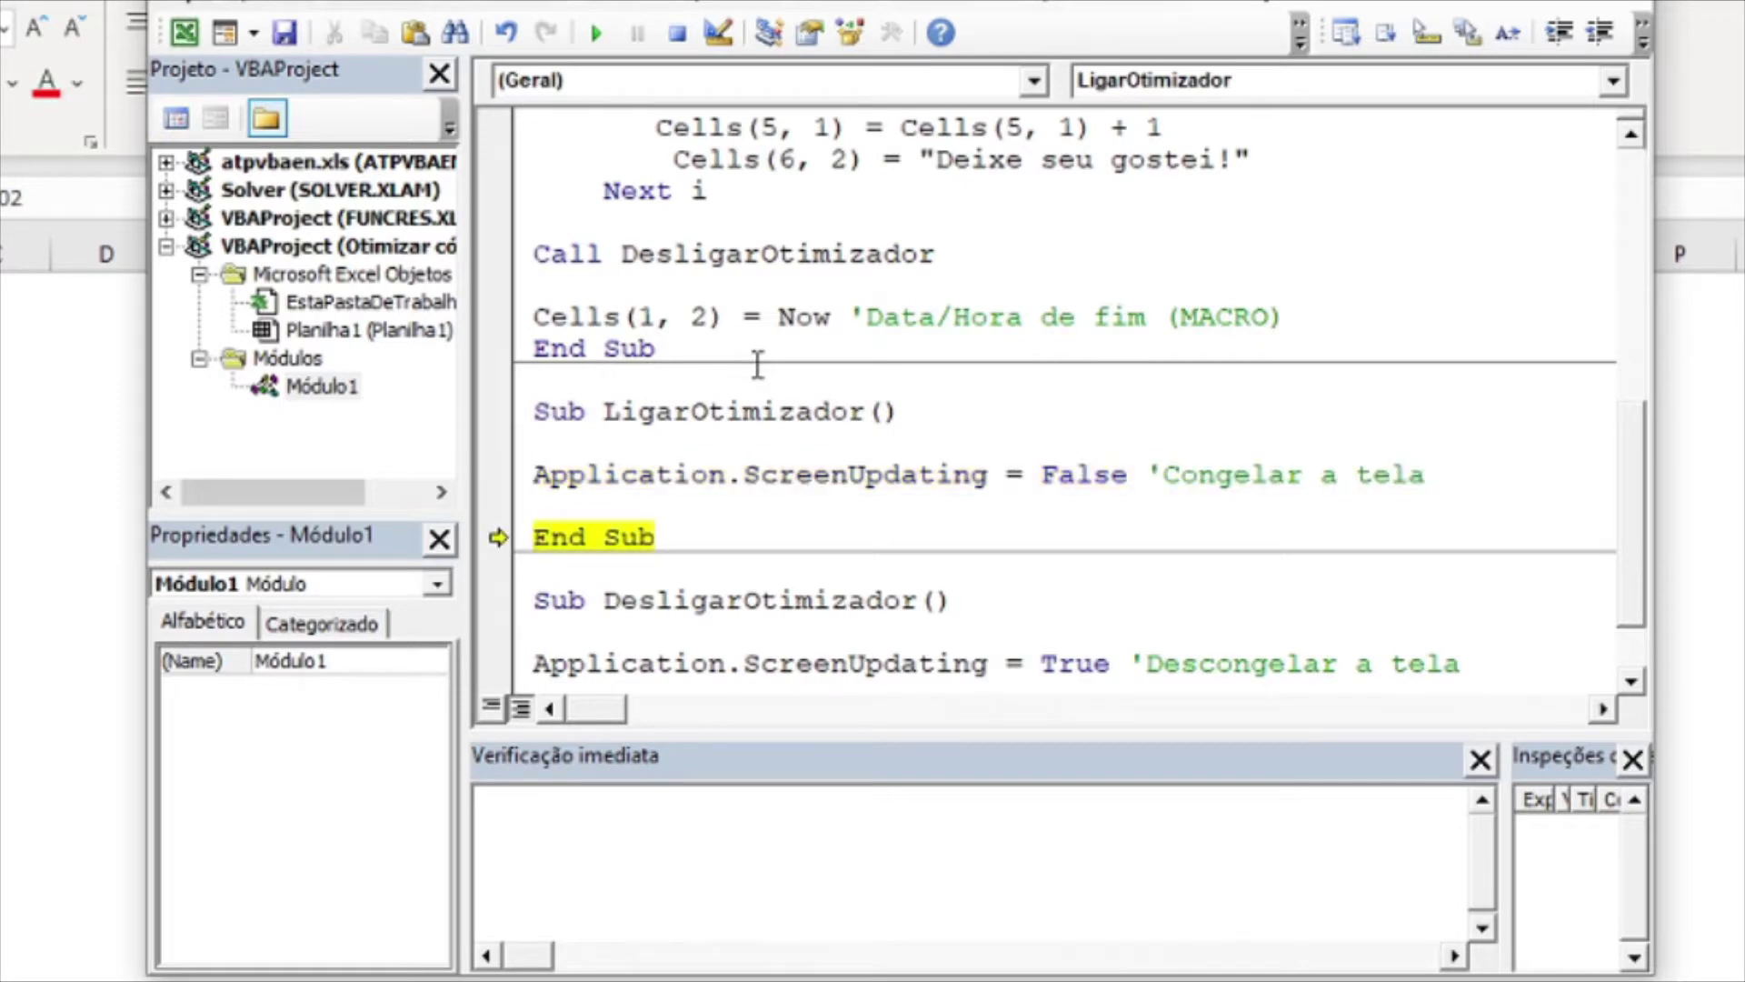
{"action": "key", "text": "F8"}
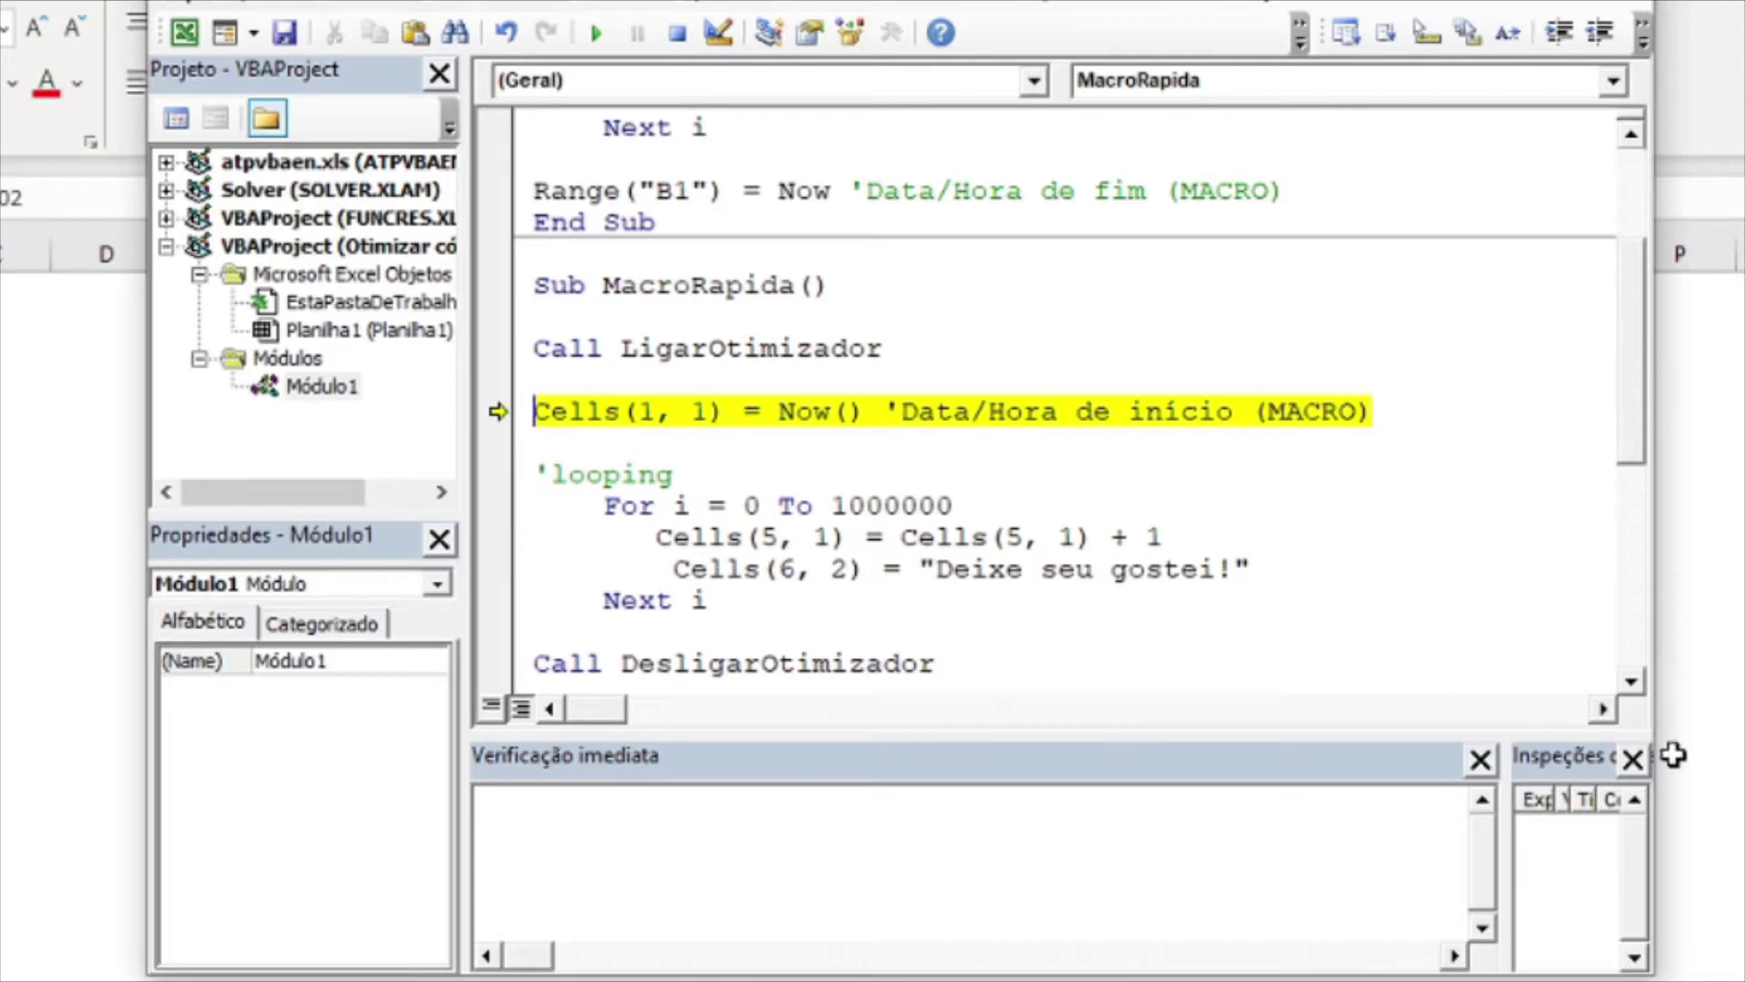
{"action": "left_click", "coordinate": [1632, 682]}
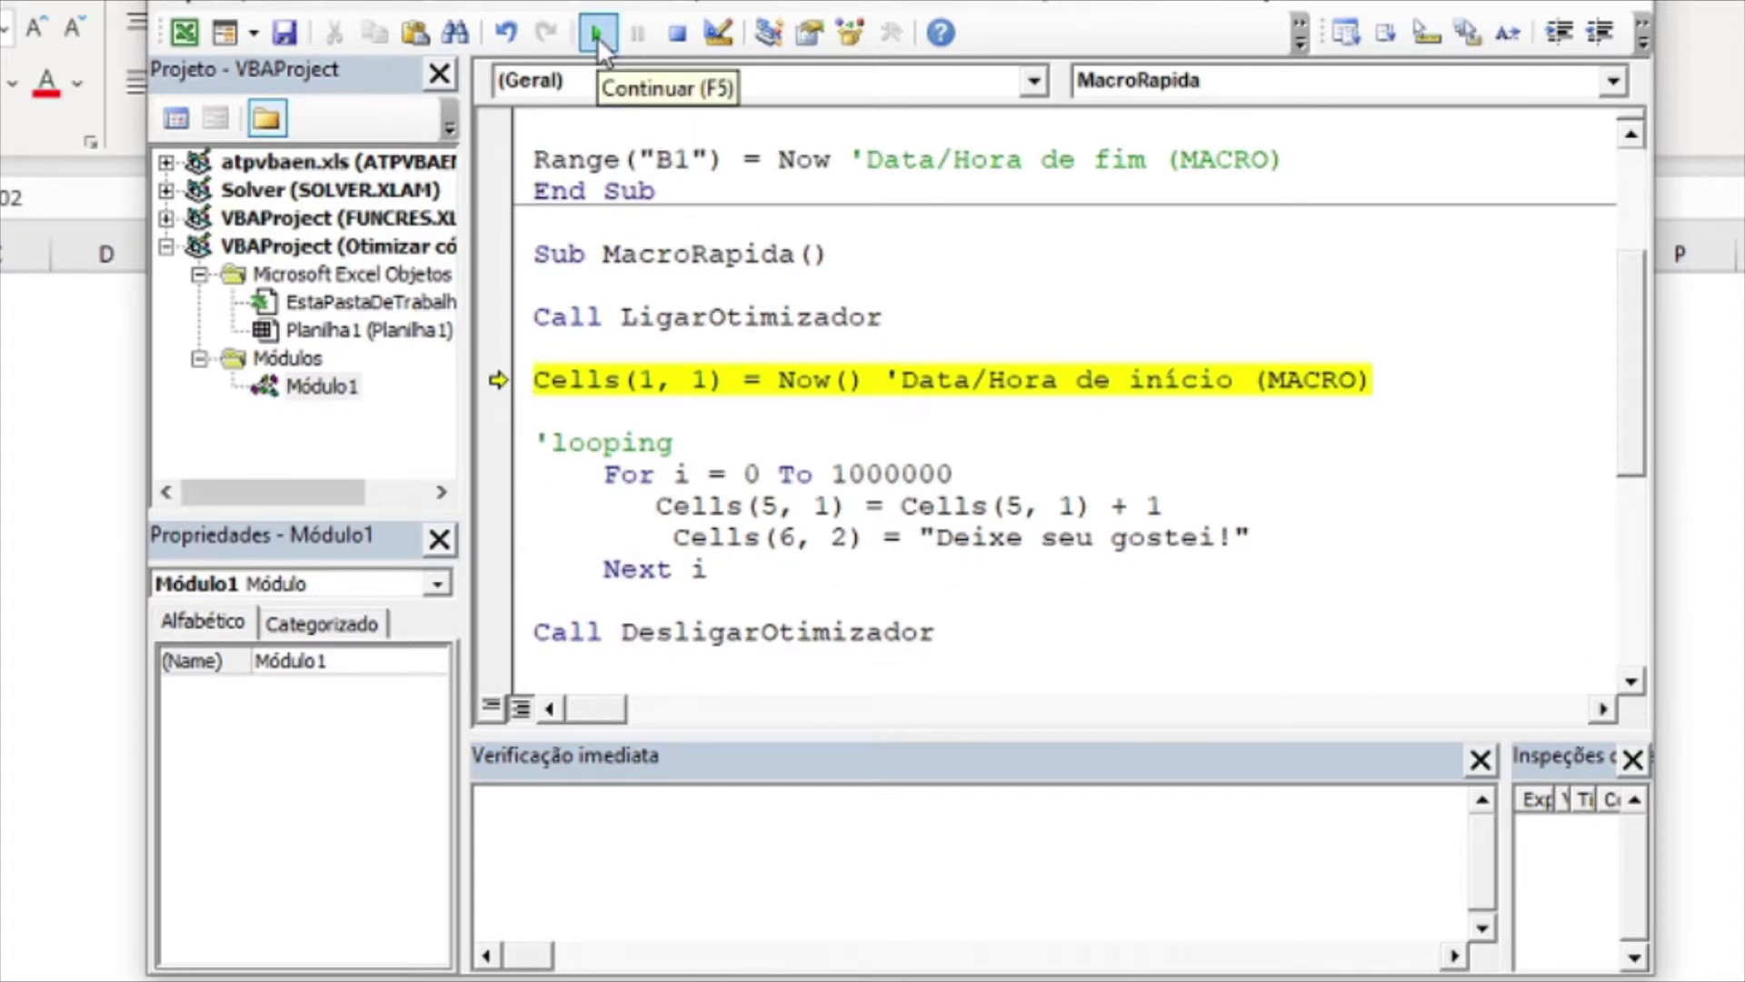
{"action": "left_click", "coordinate": [597, 36]}
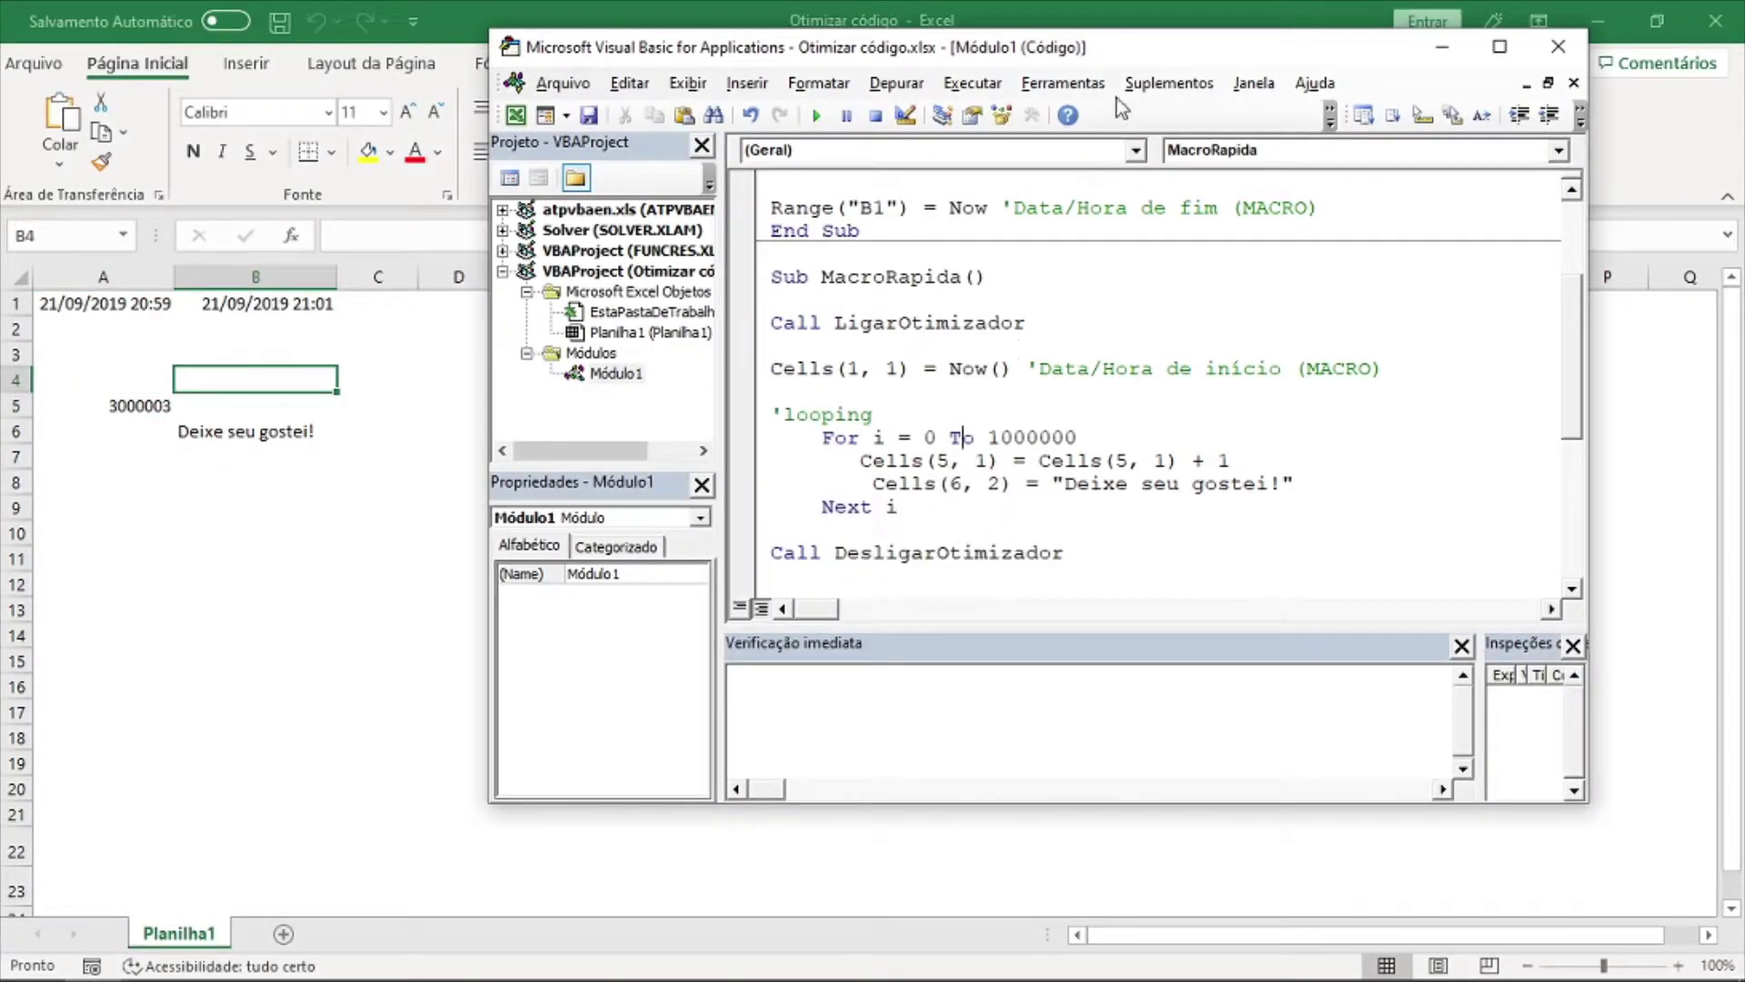
Highlight the Call LigarOtimizador line and the related optimizer code for review.
{"action": "left_click_drag", "start_coordinate": [1026, 323], "coordinate": [773, 323]}
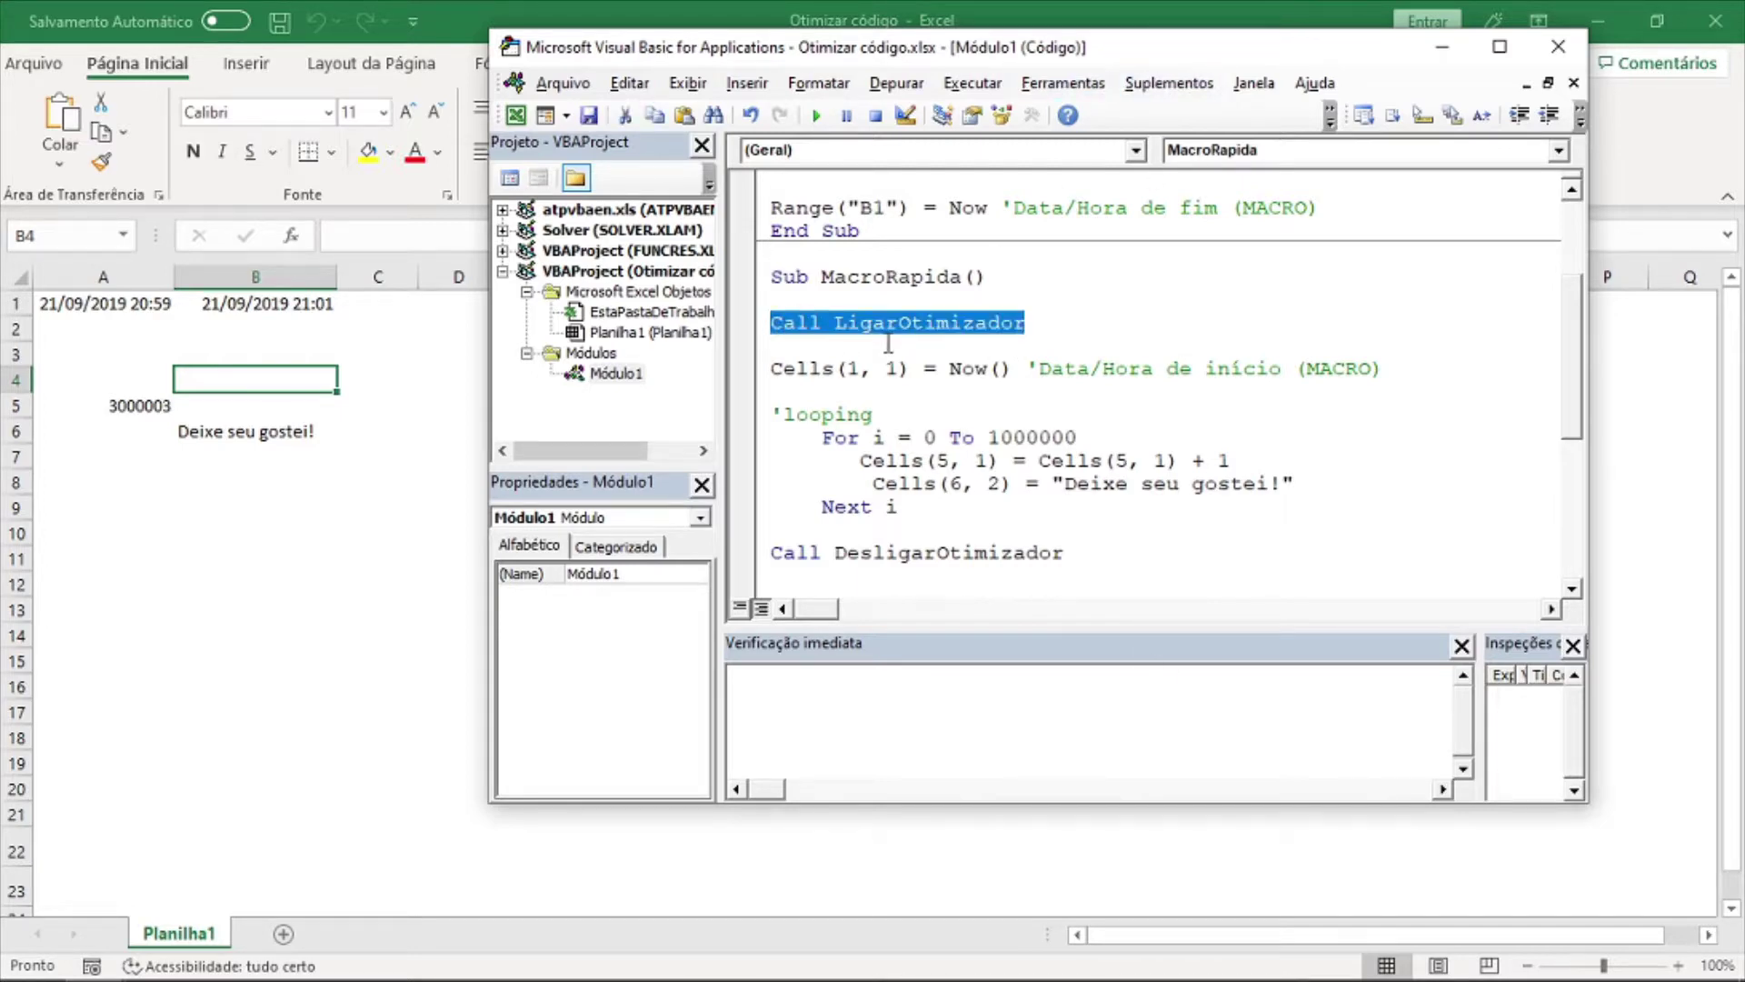
{"action": "scroll", "coordinate": [969, 379], "scroll_direction": "down", "scroll_amount": 1}
{"action": "scroll", "coordinate": [971, 383], "scroll_direction": "down", "scroll_amount": 2}
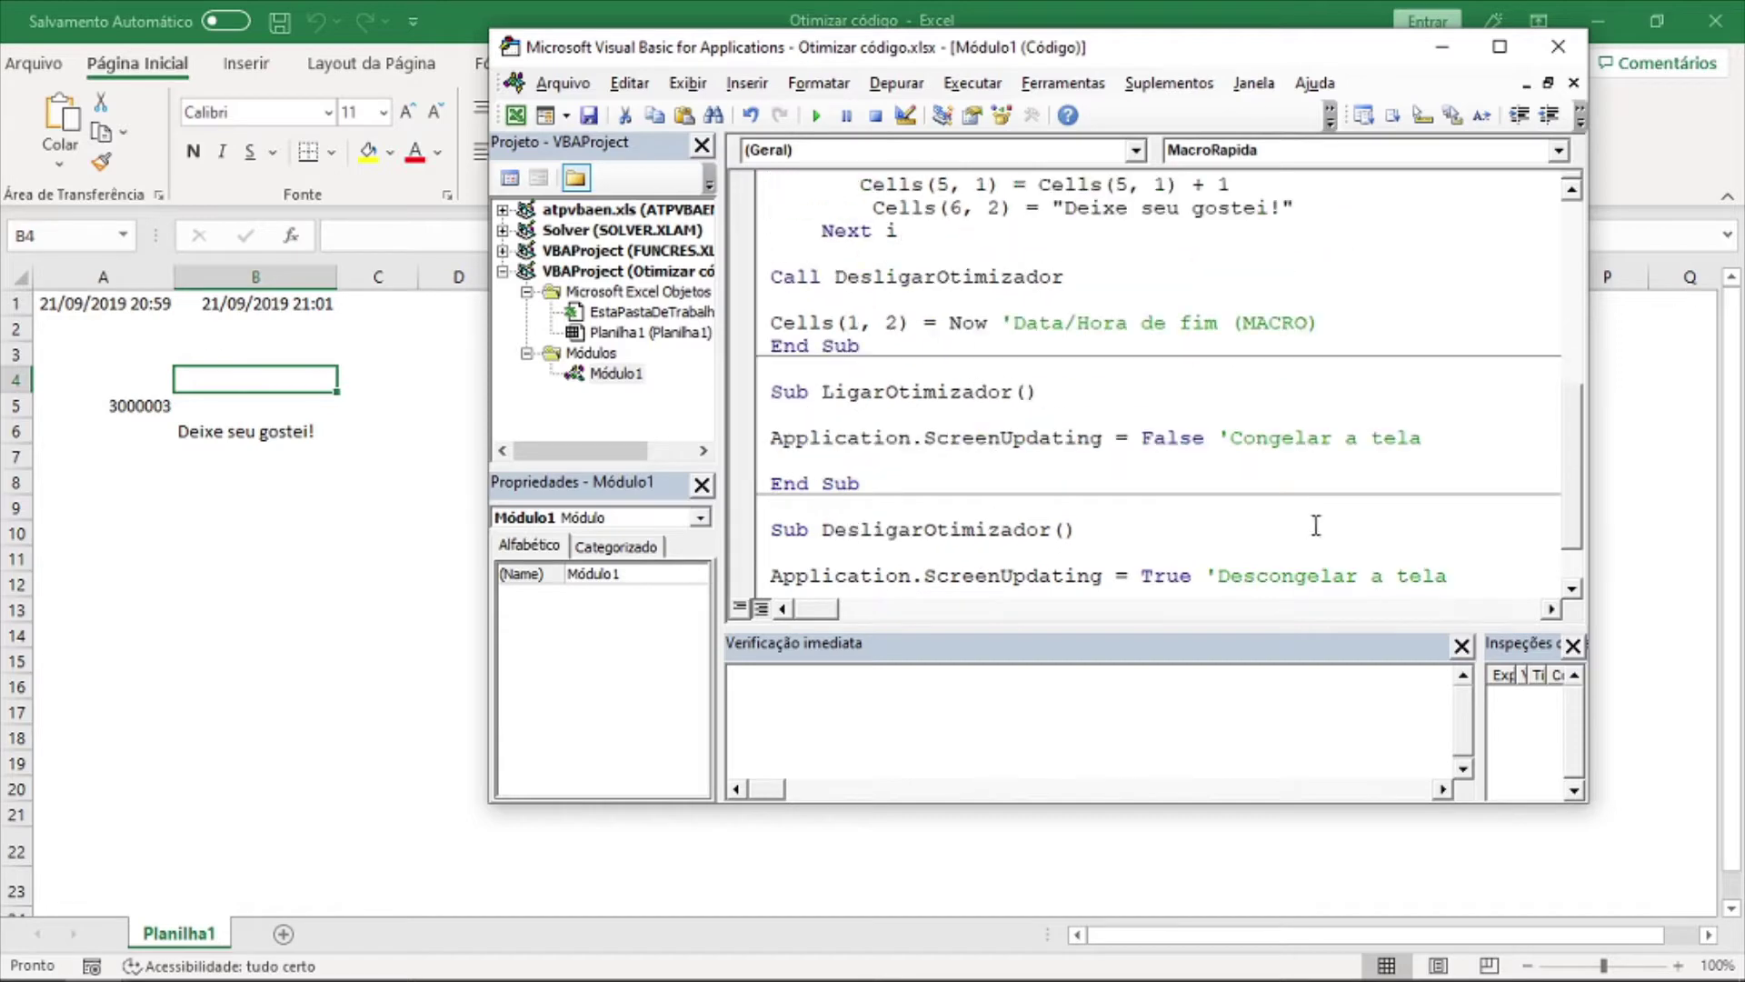
{"action": "left_click_drag", "start_coordinate": [1425, 446], "coordinate": [771, 437]}
{"action": "scroll", "coordinate": [855, 303], "scroll_direction": "up", "scroll_amount": 5}
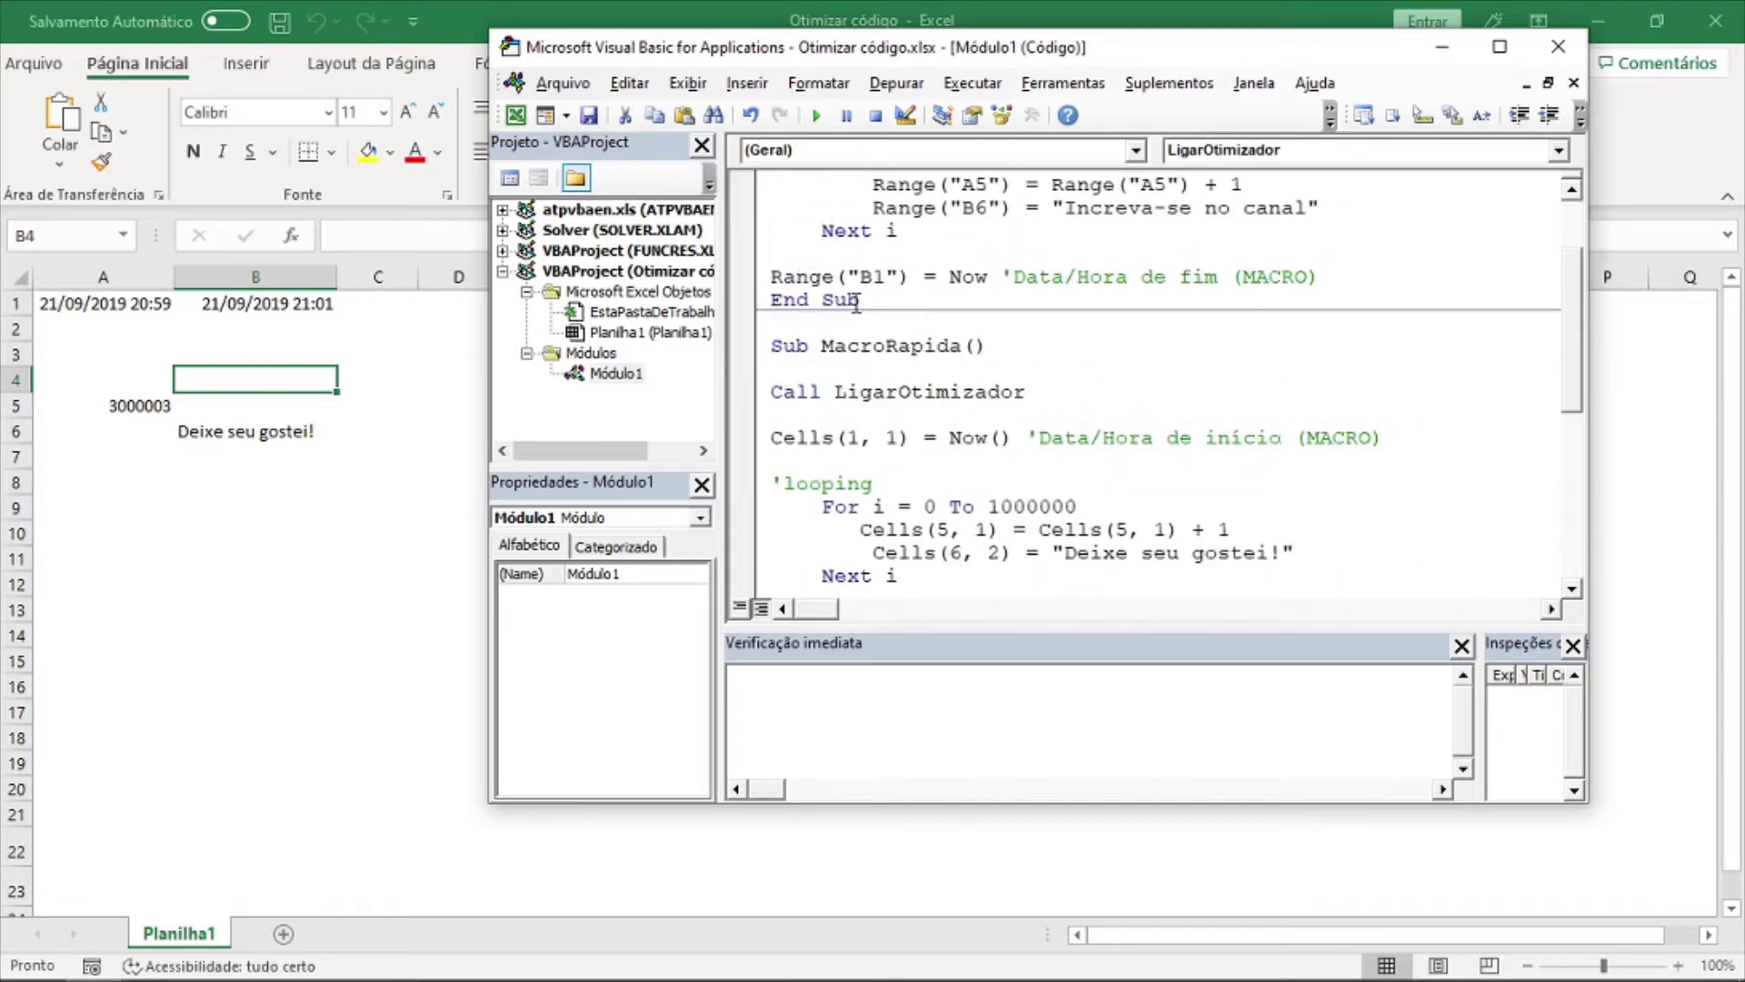
{"action": "left_click_drag", "start_coordinate": [1026, 391], "coordinate": [782, 391]}
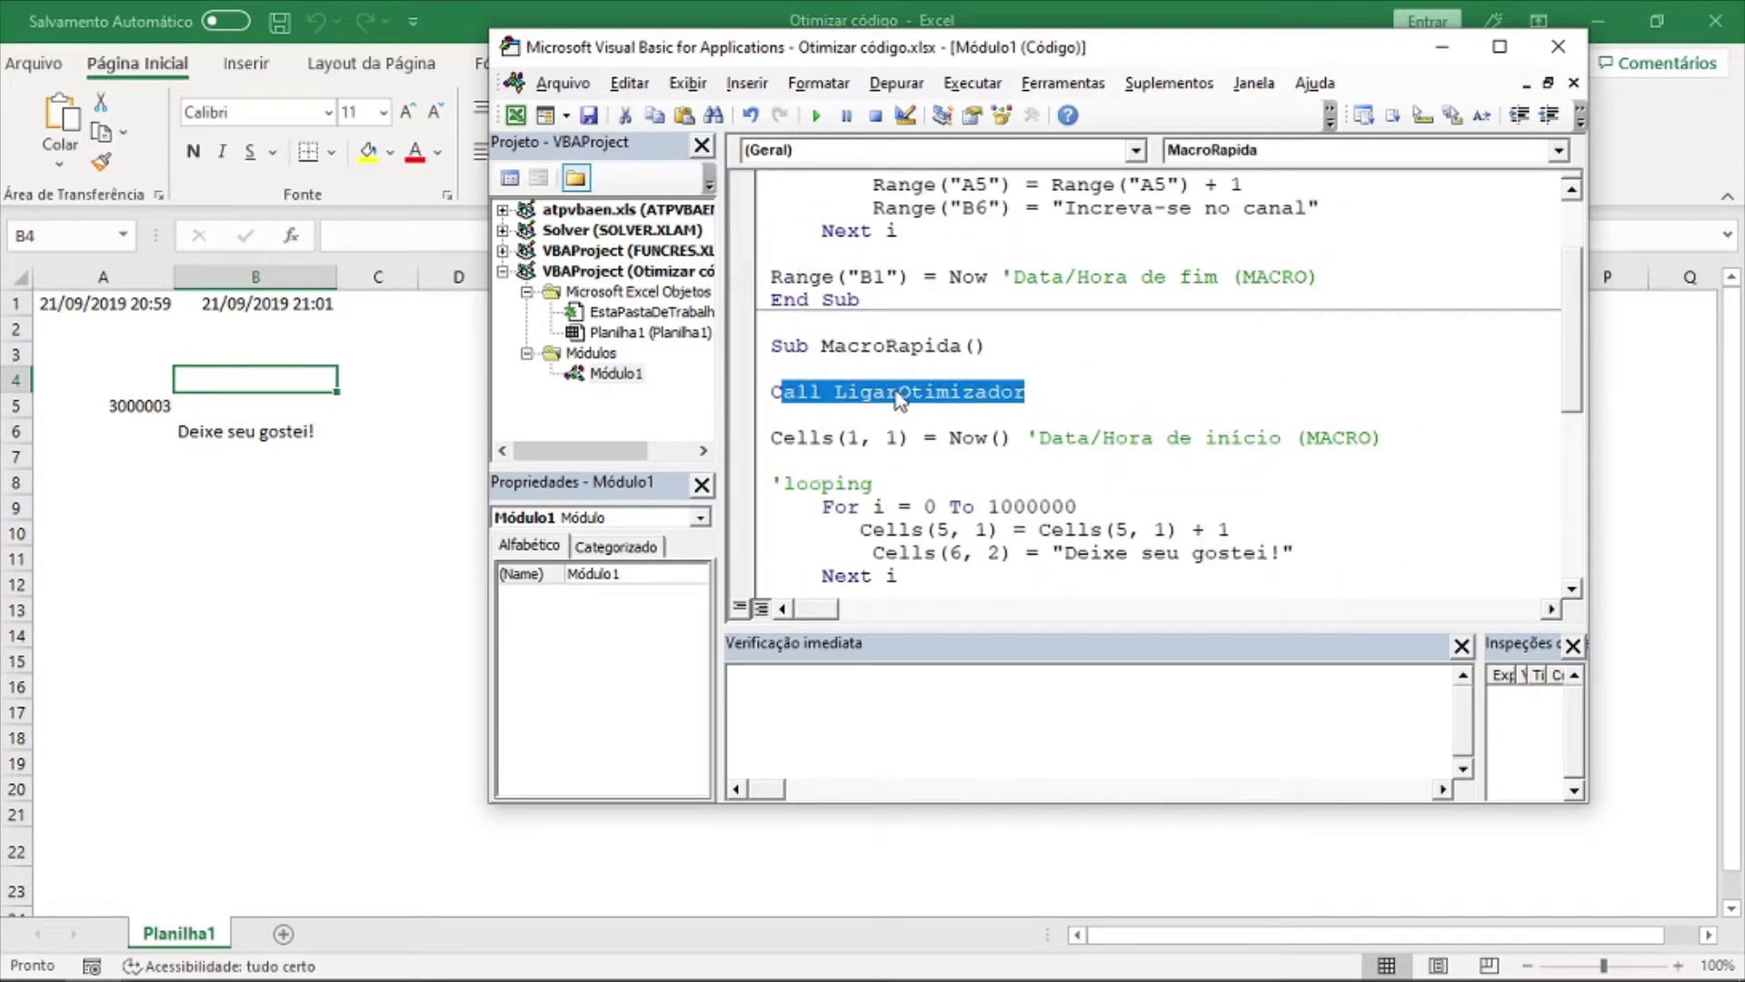
{"action": "left_click", "coordinate": [1098, 472]}
Highlight the Call DesligarOtimizador line and surrounding code, then return to the worksheet.
{"action": "scroll", "coordinate": [1098, 472], "scroll_direction": "down", "scroll_amount": 2}
{"action": "scroll", "coordinate": [1098, 472], "scroll_direction": "down", "scroll_amount": 1}
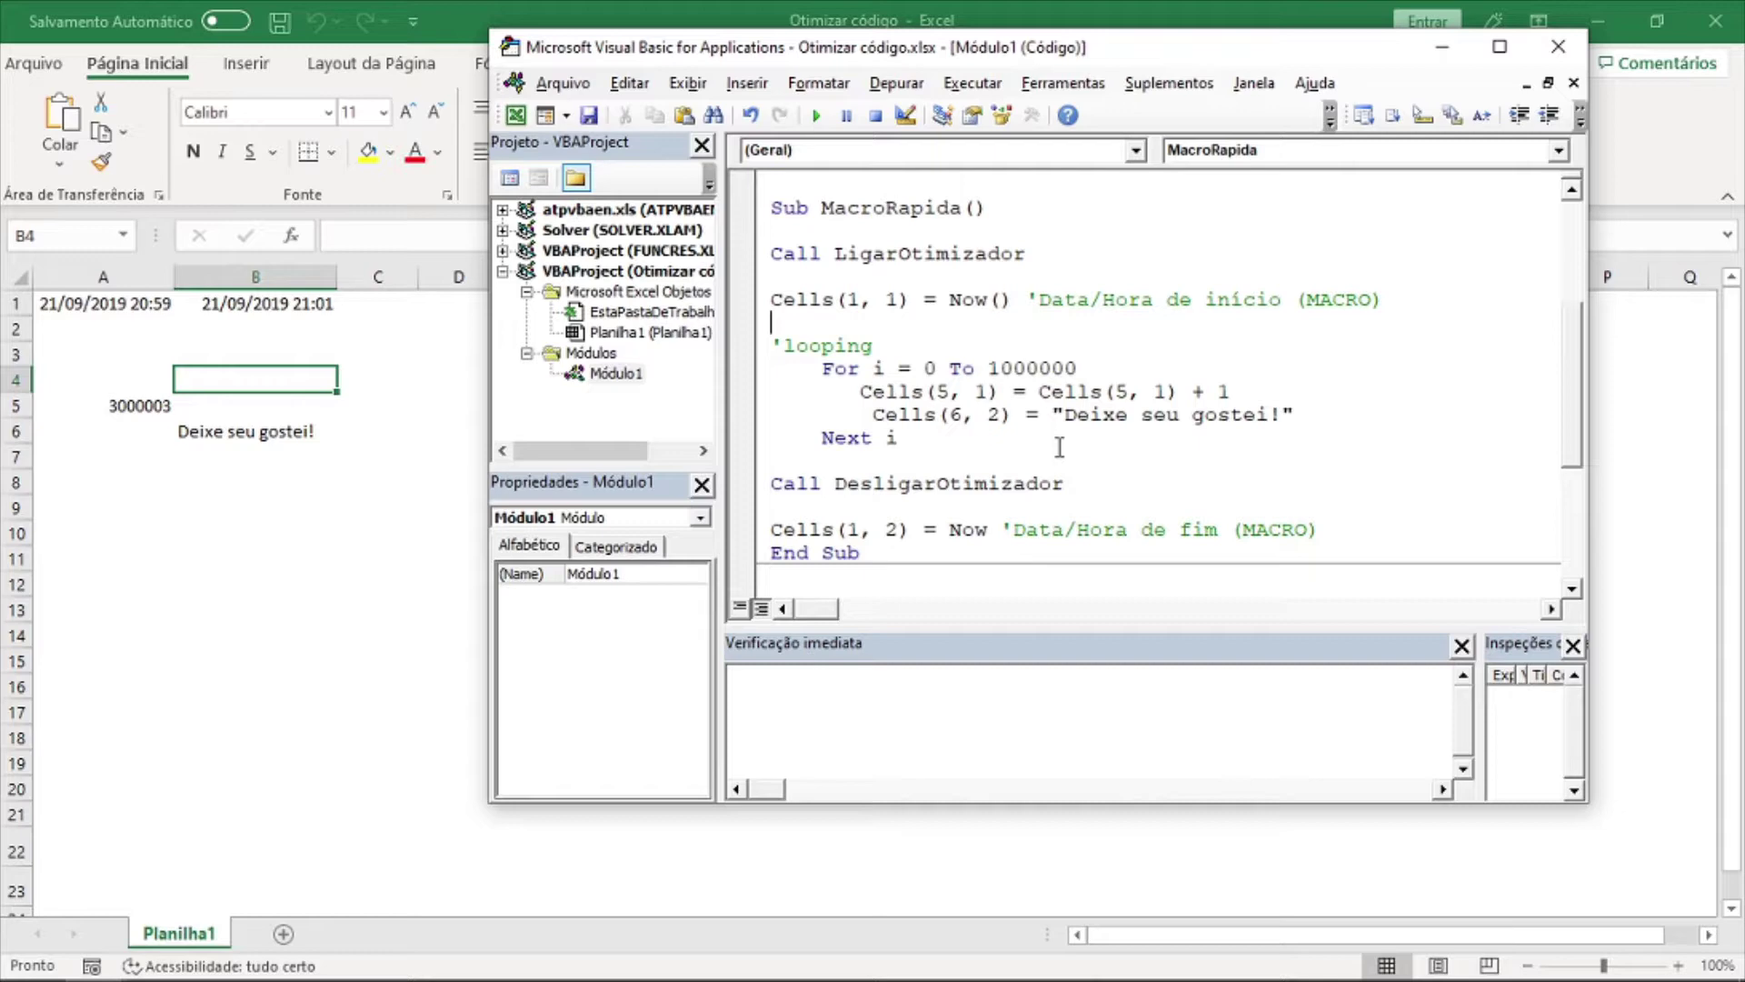
{"action": "scroll", "coordinate": [1059, 446], "scroll_direction": "down", "scroll_amount": 2}
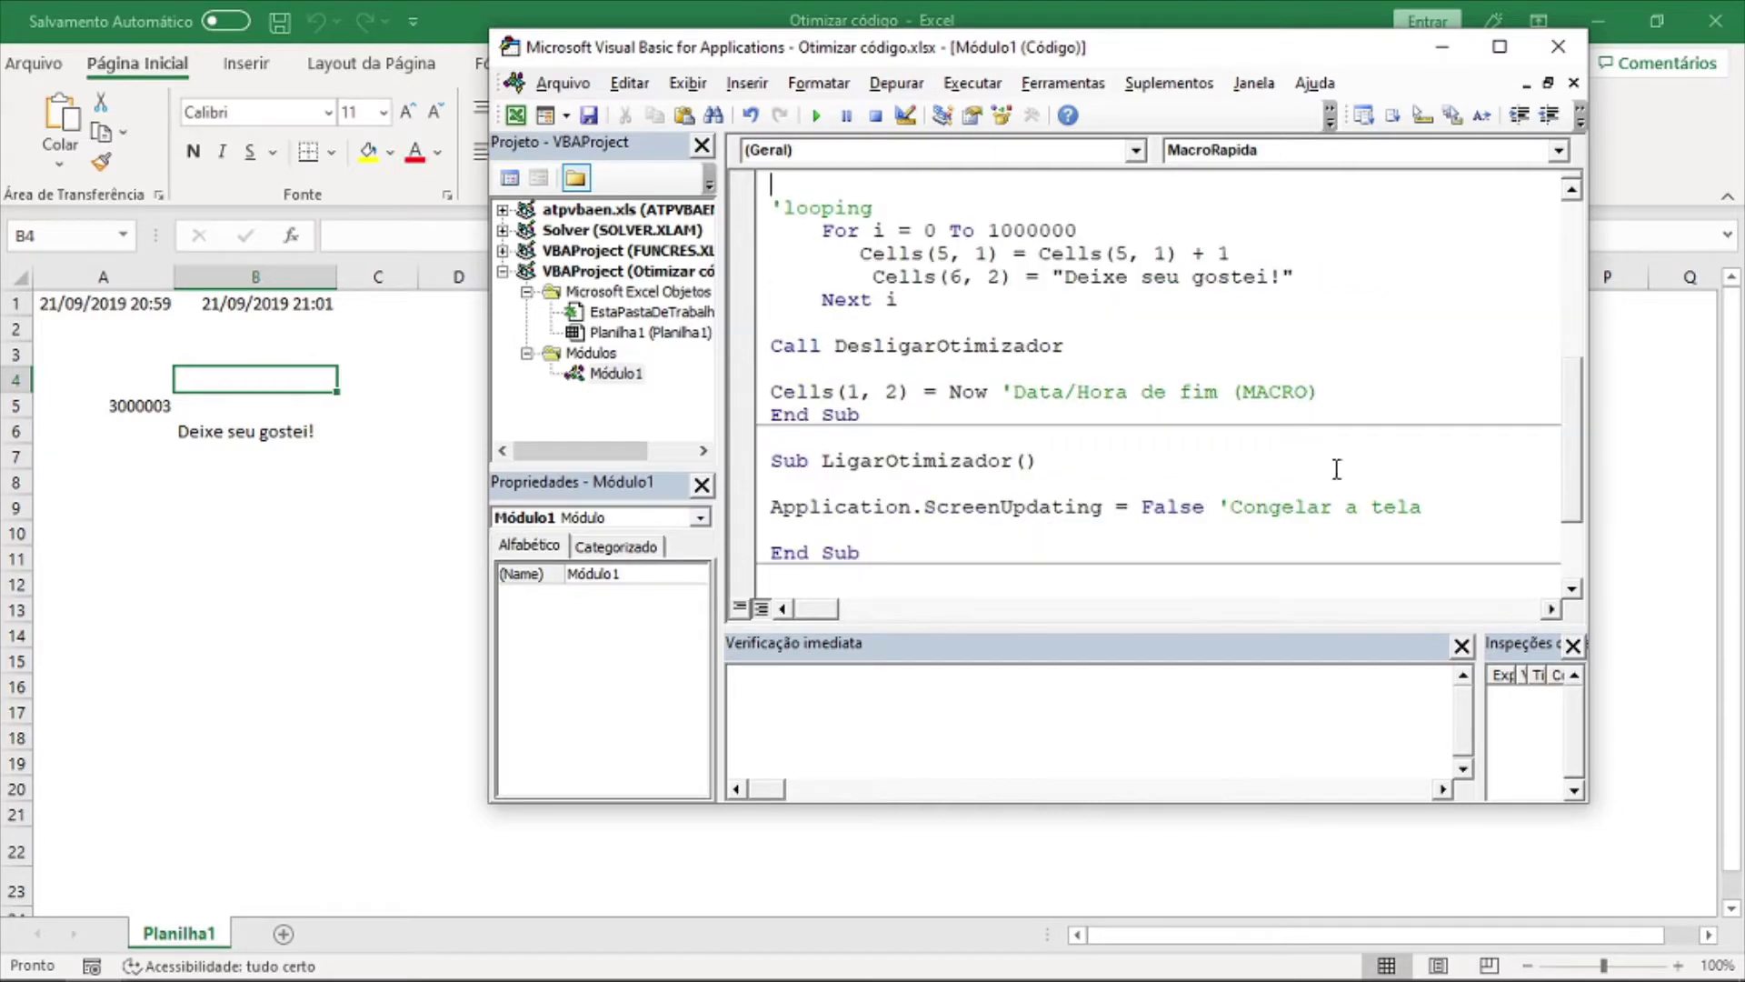
{"action": "left_click_drag", "start_coordinate": [1358, 507], "coordinate": [1105, 500]}
{"action": "scroll", "coordinate": [1104, 500], "scroll_direction": "up", "scroll_amount": 2}
{"action": "left_click_drag", "start_coordinate": [1025, 254], "coordinate": [746, 258]}
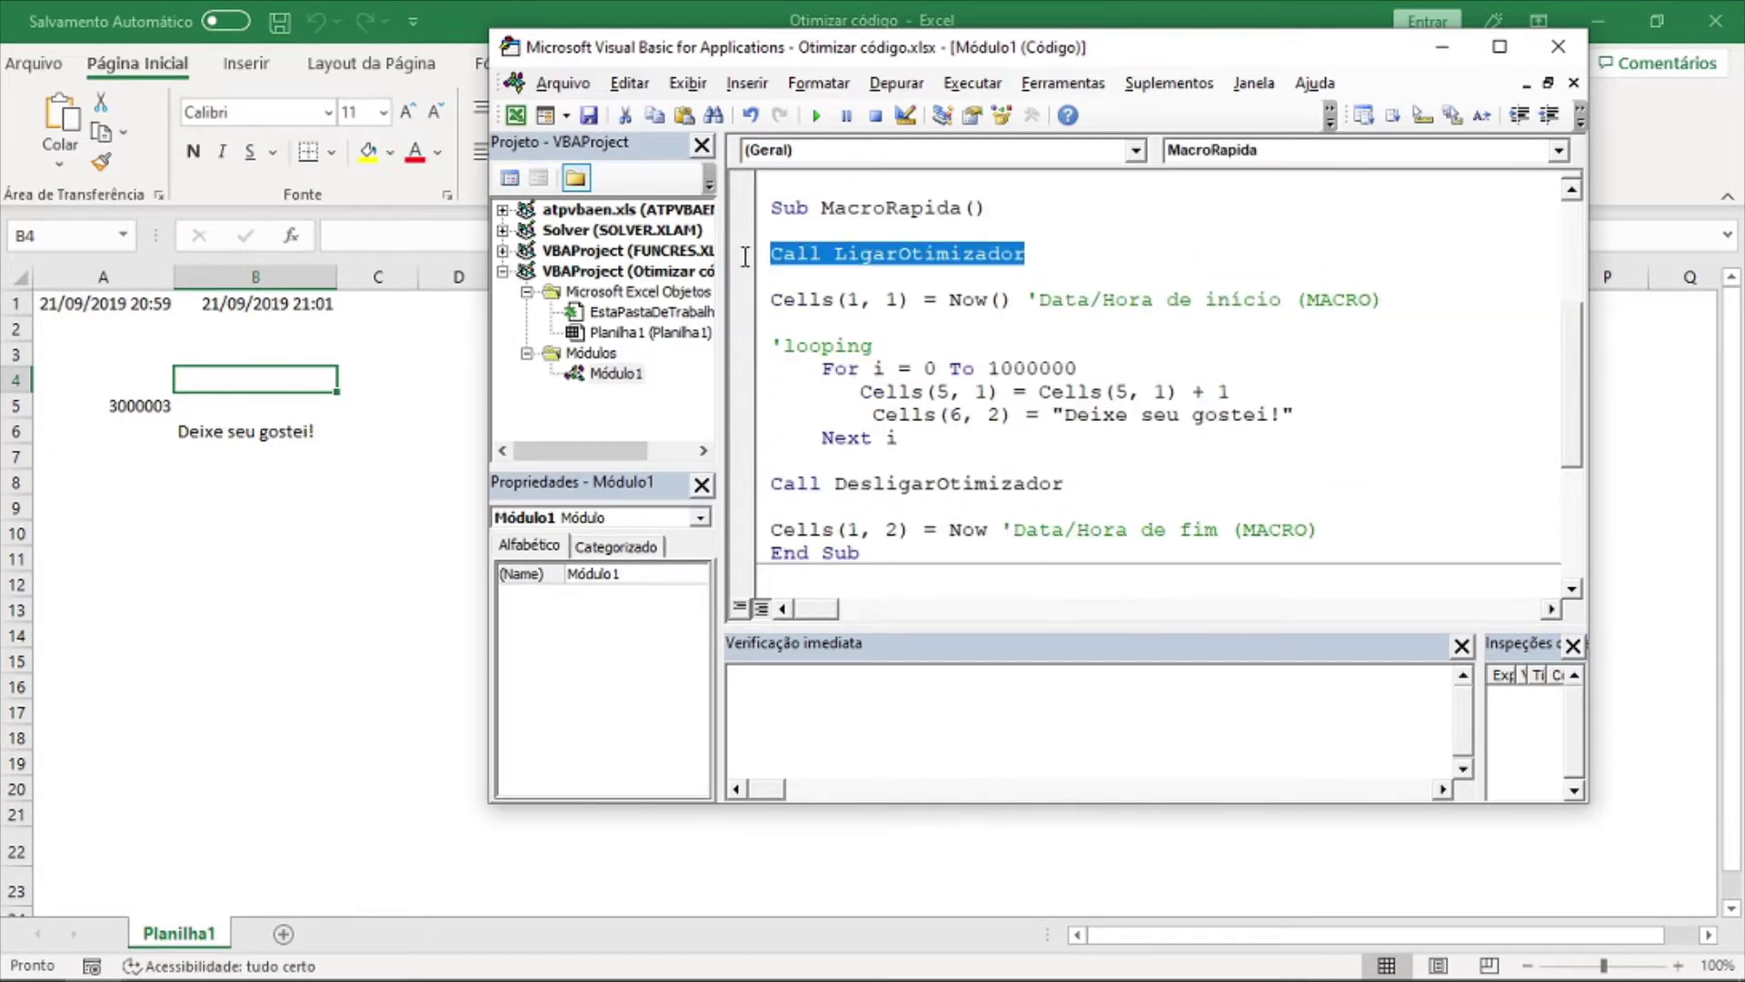
{"action": "scroll", "coordinate": [1074, 310], "scroll_direction": "down", "scroll_amount": 4}
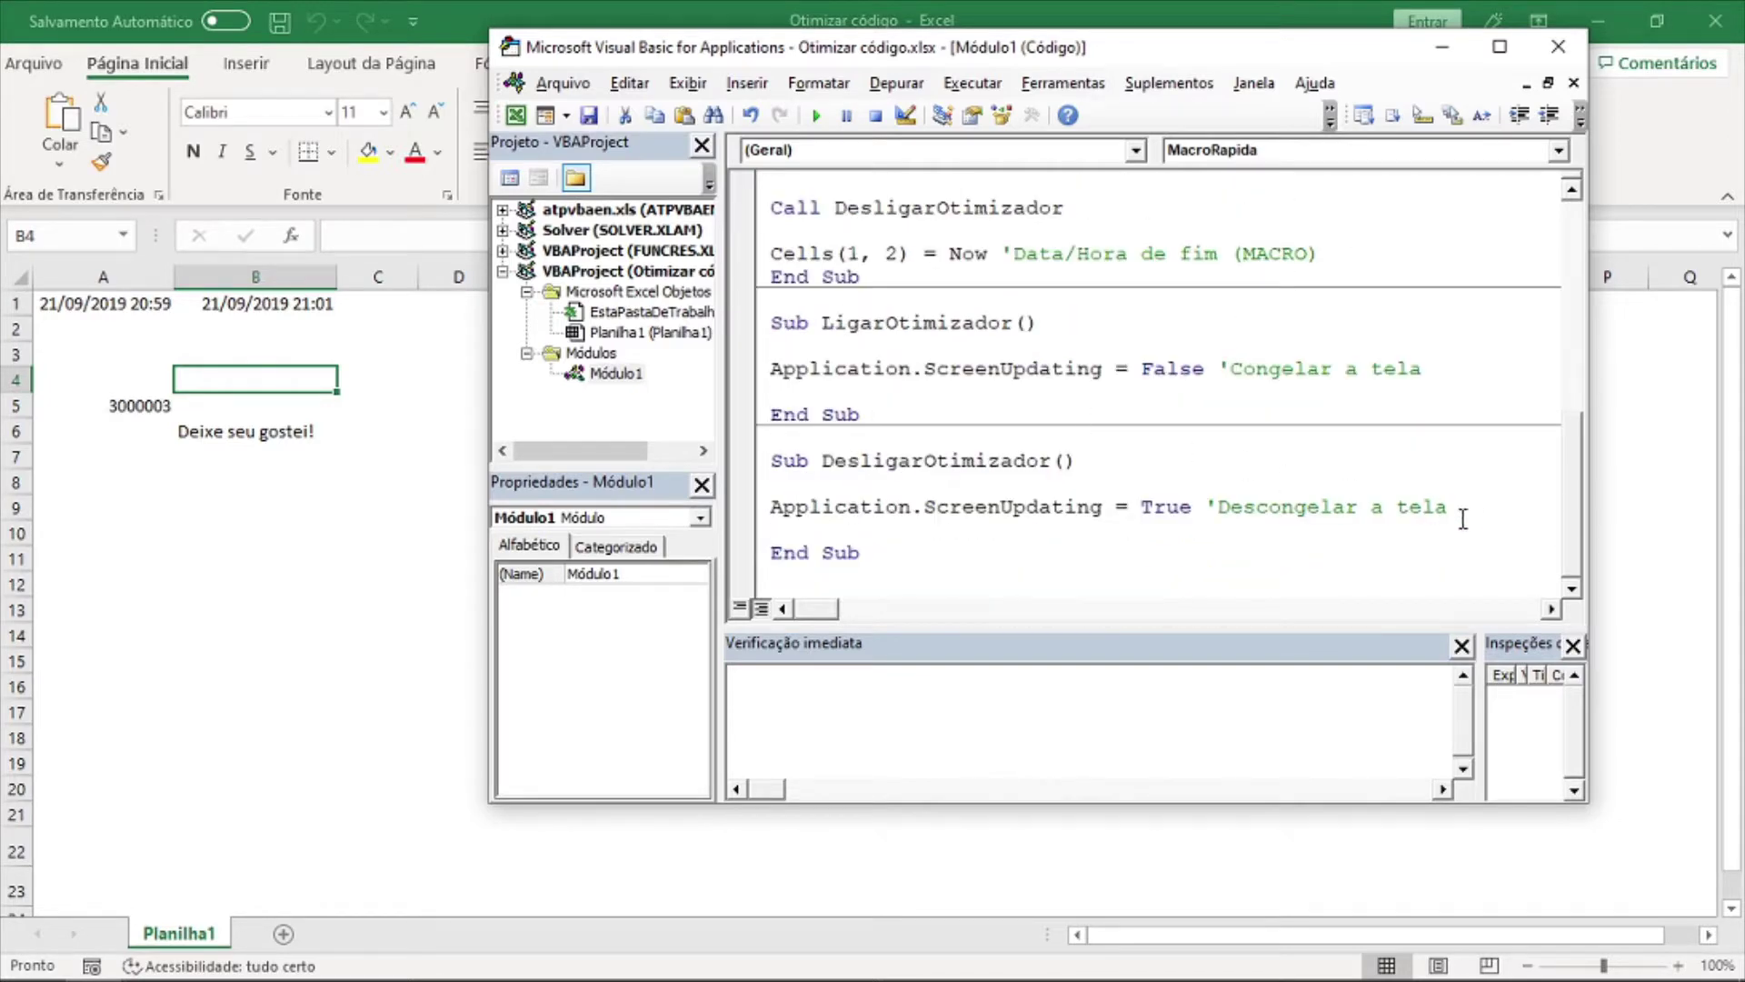
{"action": "left_click_drag", "start_coordinate": [1455, 506], "coordinate": [777, 506]}
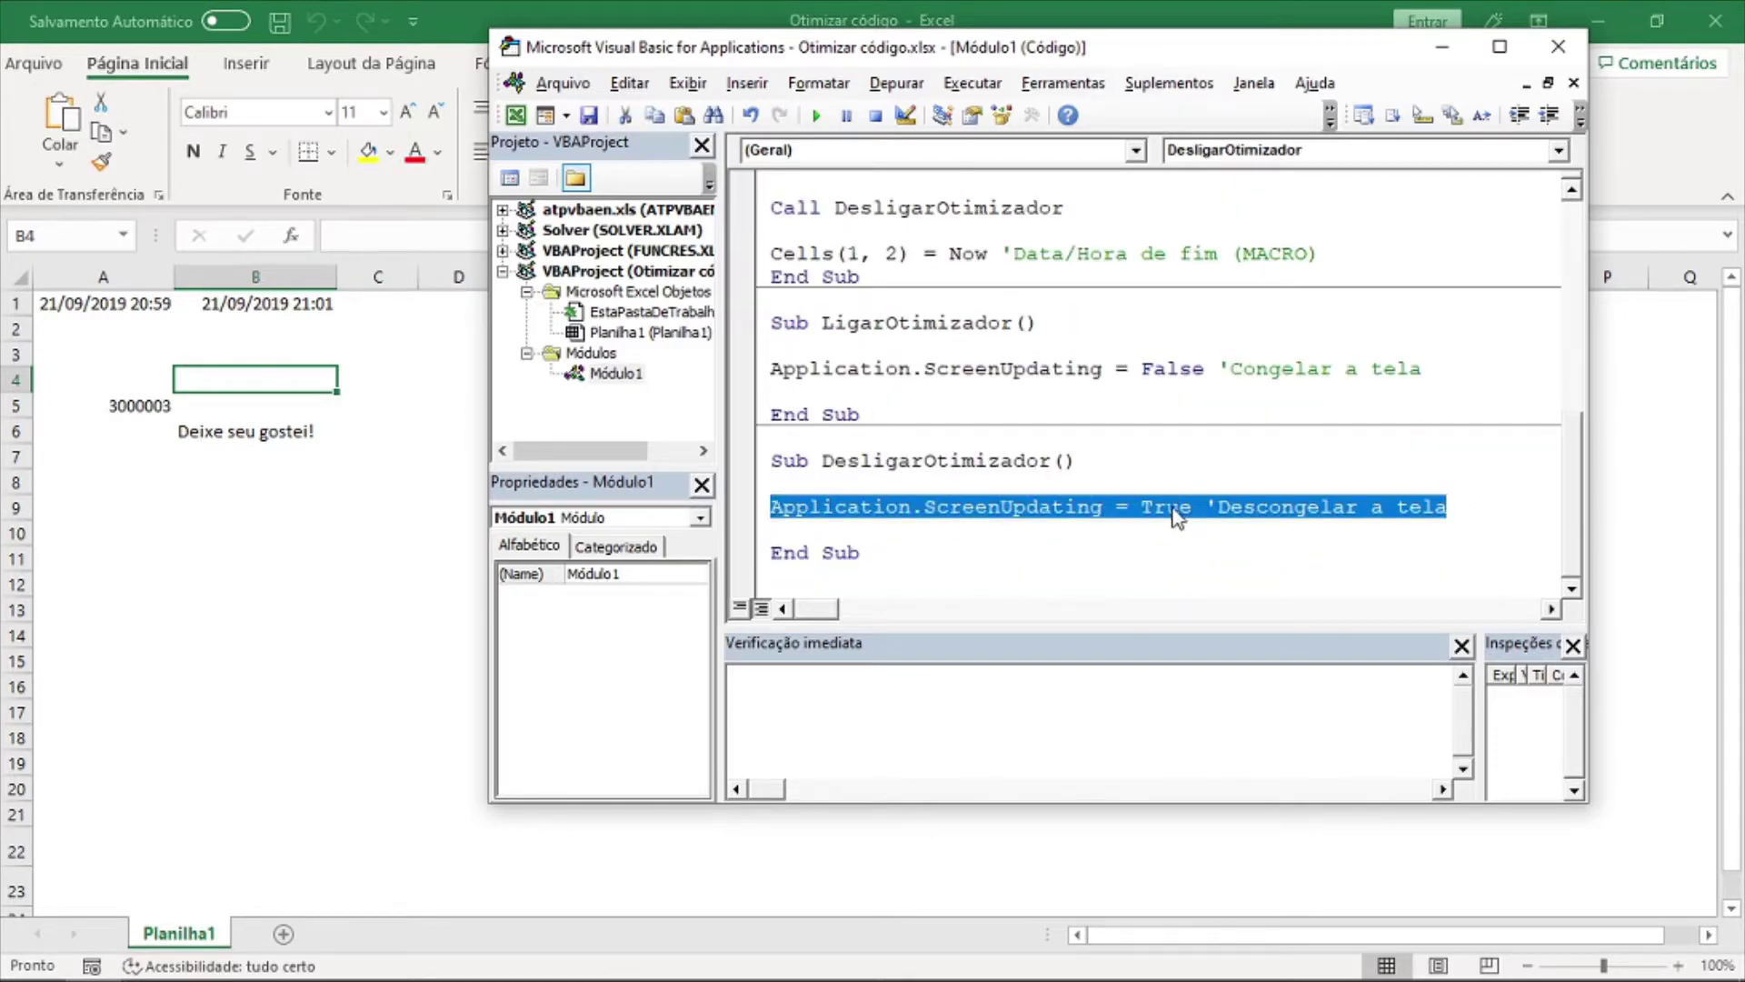
{"action": "scroll", "coordinate": [1187, 517], "scroll_direction": "up", "scroll_amount": 3}
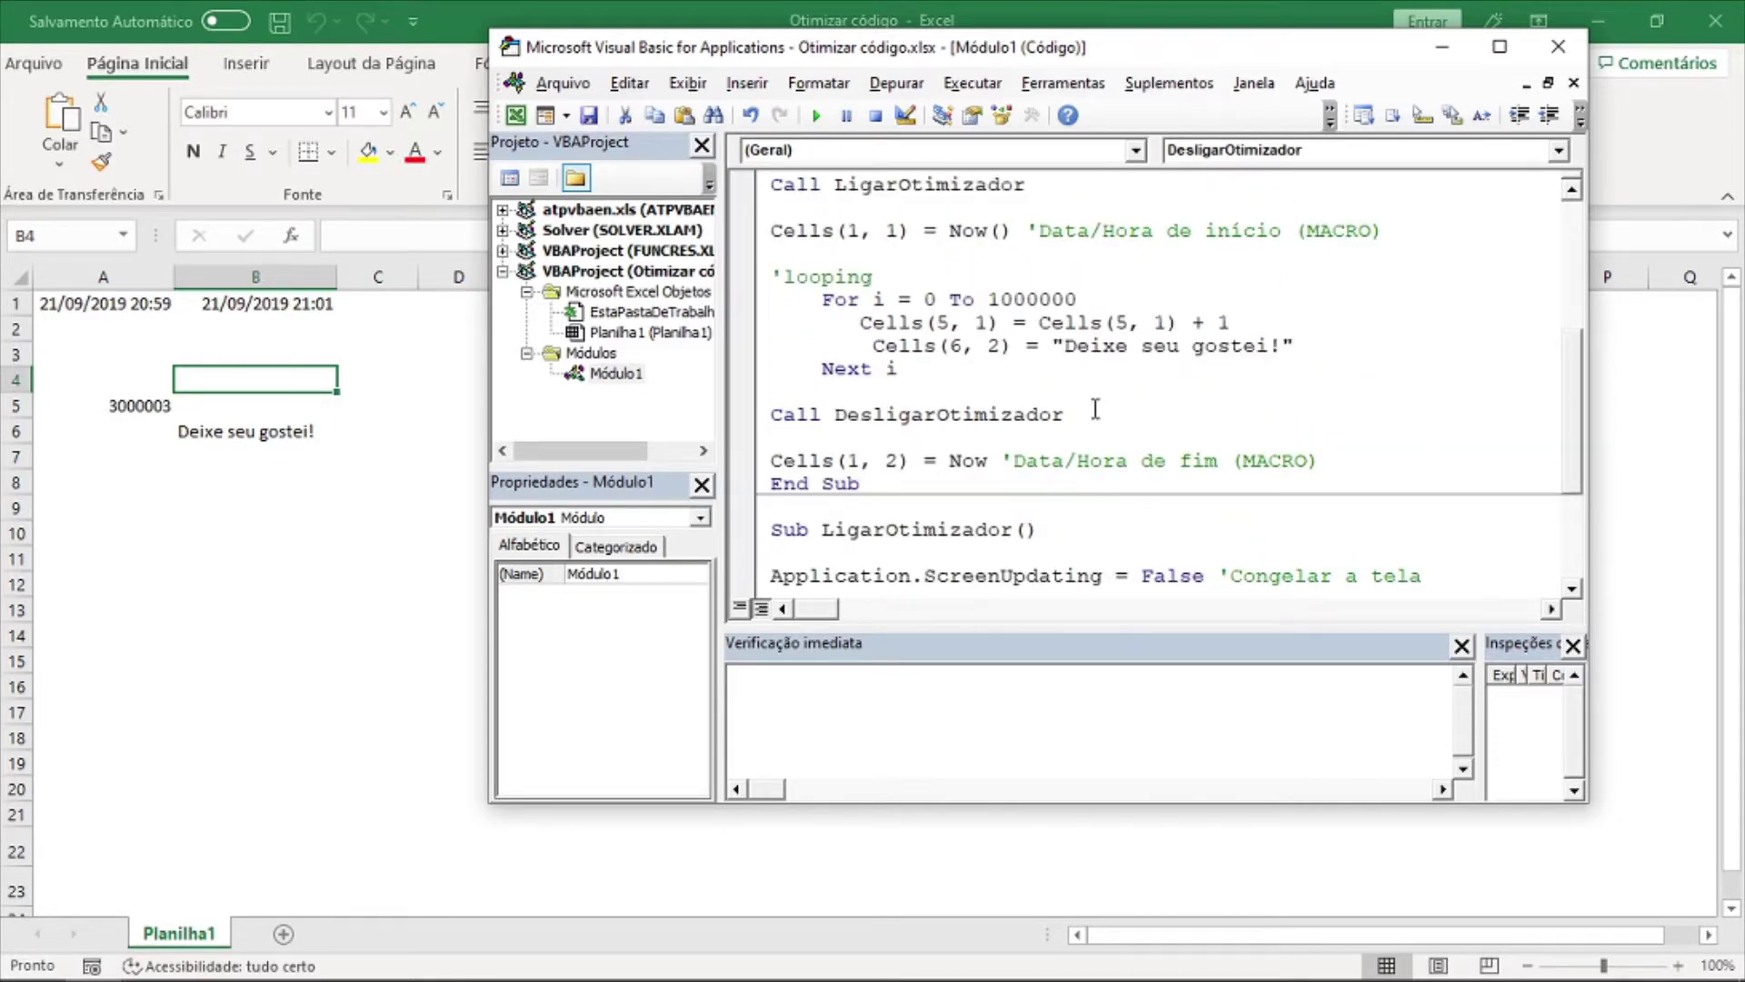
{"action": "left_click_drag", "start_coordinate": [1095, 408], "coordinate": [777, 414]}
{"action": "left_click", "coordinate": [437, 379]}
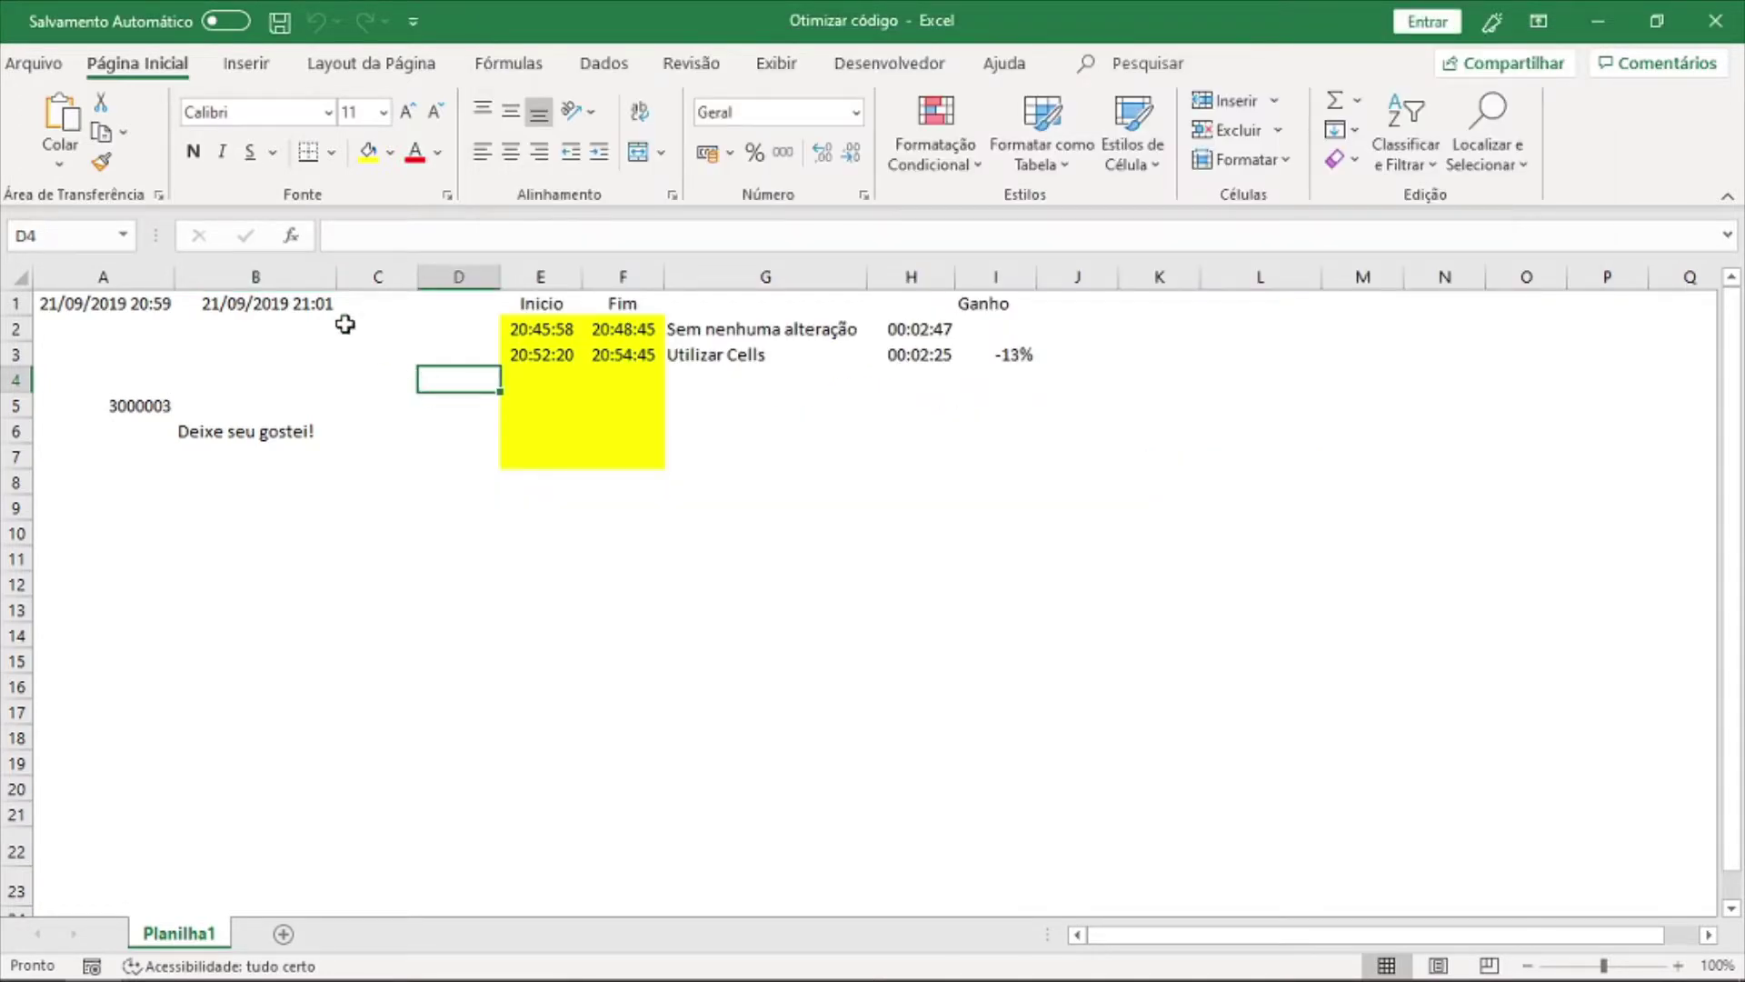
Paste start time 20:59:46 into E4 and end time 21:01:32 into F4.
{"action": "left_click", "coordinate": [678, 362]}
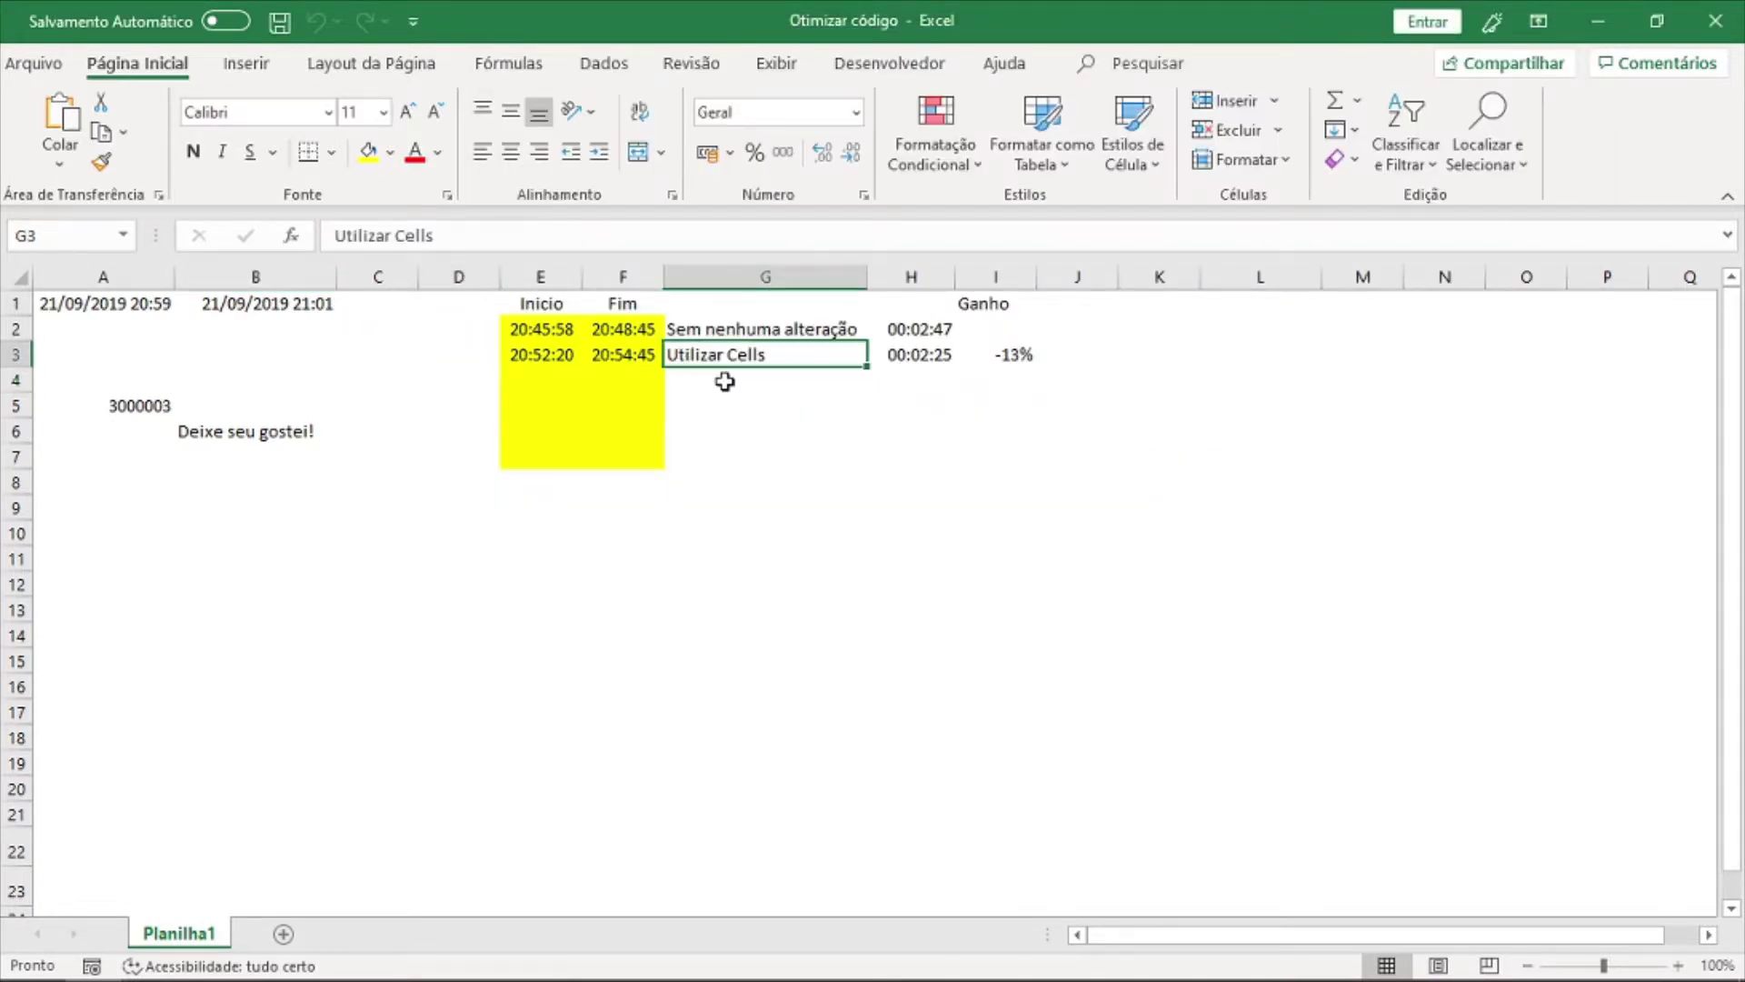
{"action": "type", "text": "Congelando a tela"}
{"action": "left_click", "coordinate": [543, 378]}
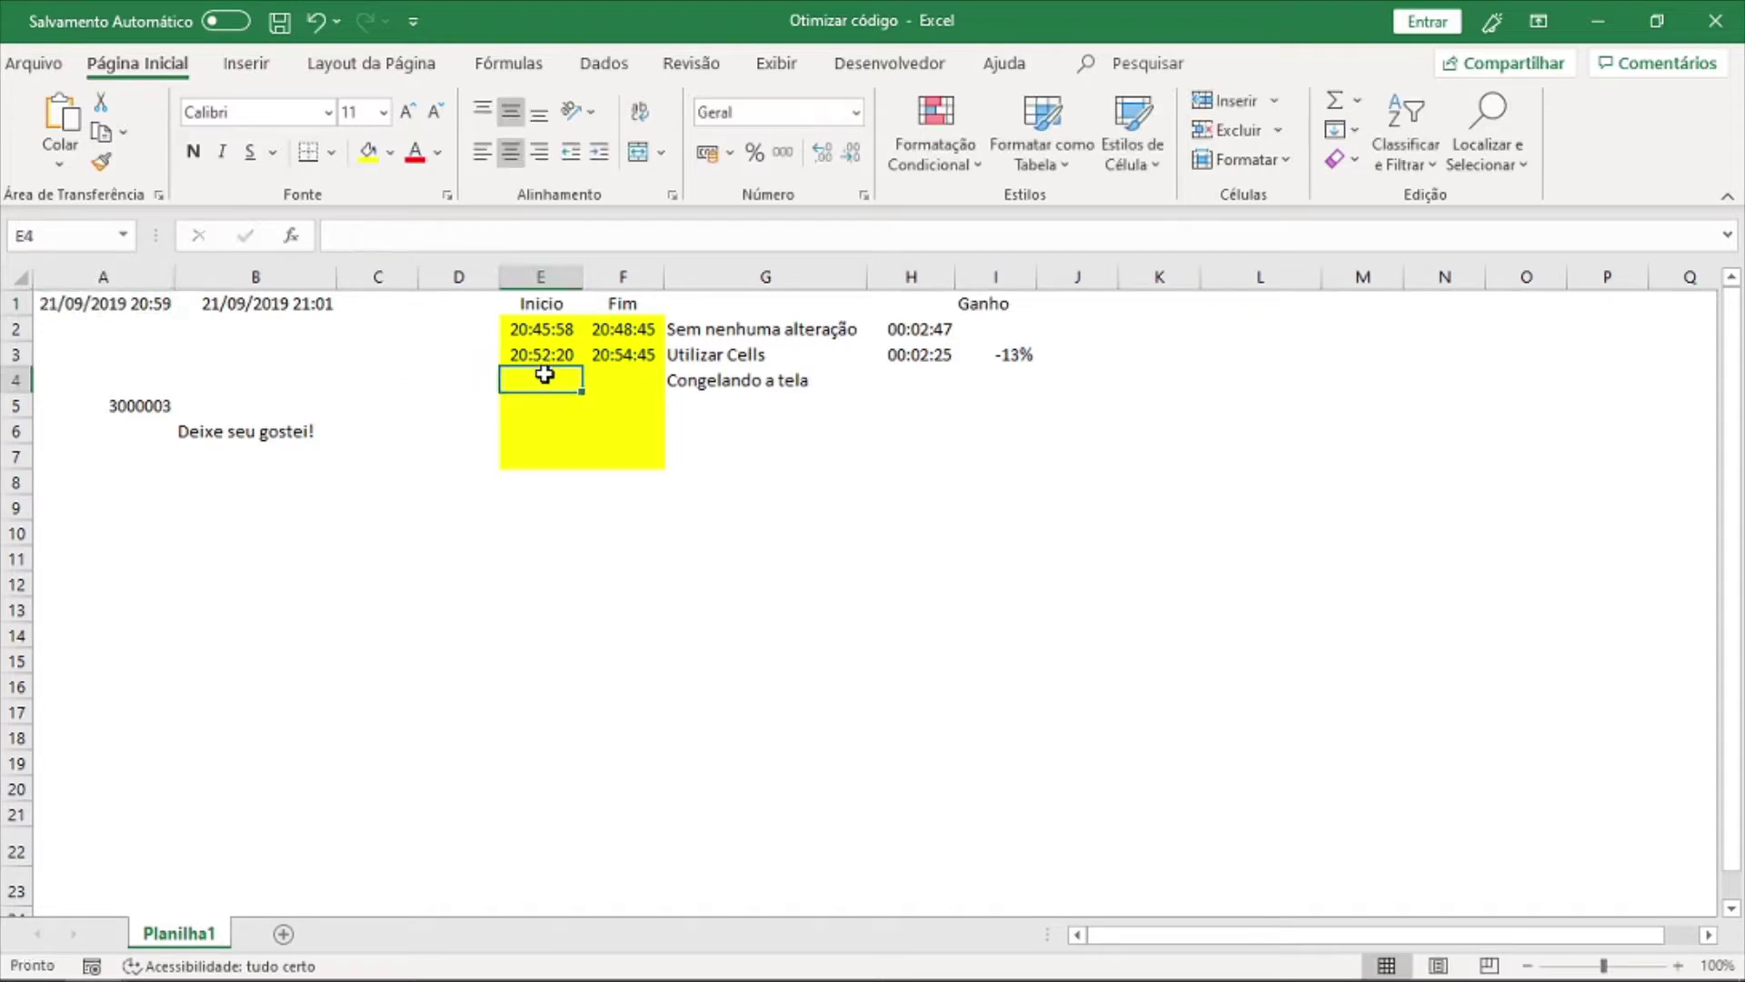
{"action": "type", "text": "20:59:46"}
{"action": "left_click", "coordinate": [300, 309]}
{"action": "left_click", "coordinate": [440, 234]}
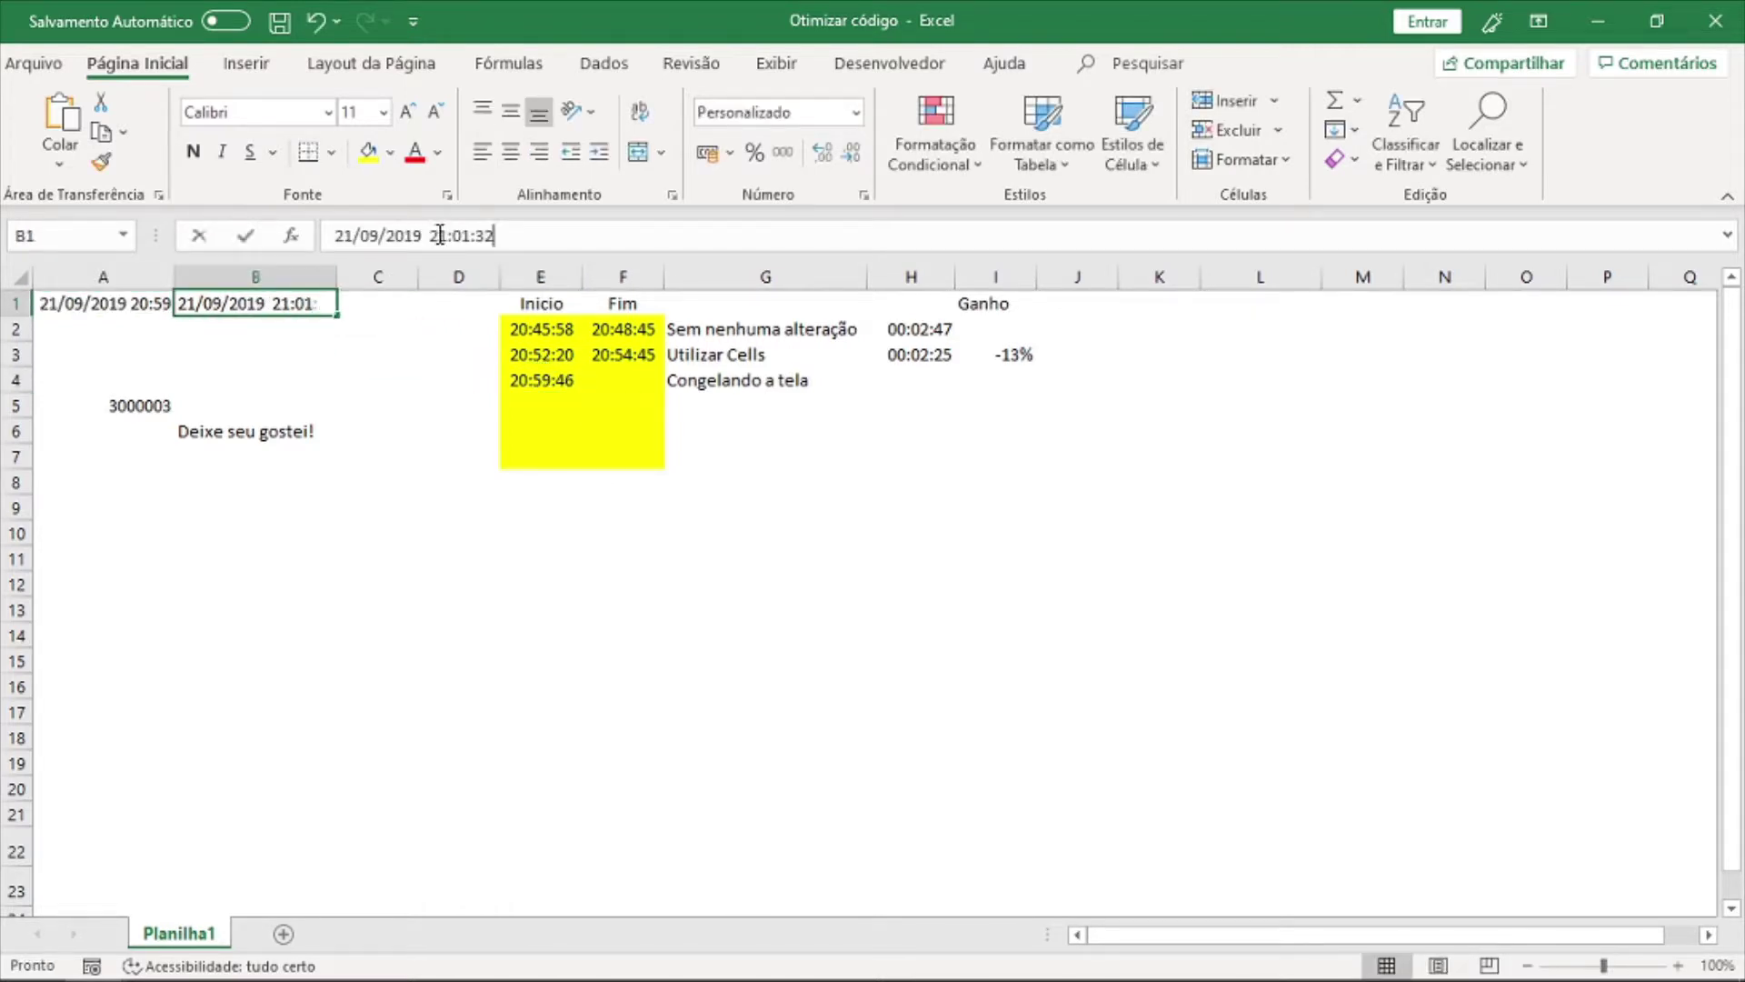
{"action": "double_click", "coordinate": [440, 235]}
{"action": "key", "text": "ctrl+c"}
{"action": "left_click", "coordinate": [612, 370]}
{"action": "key", "text": "ctrl+v"}
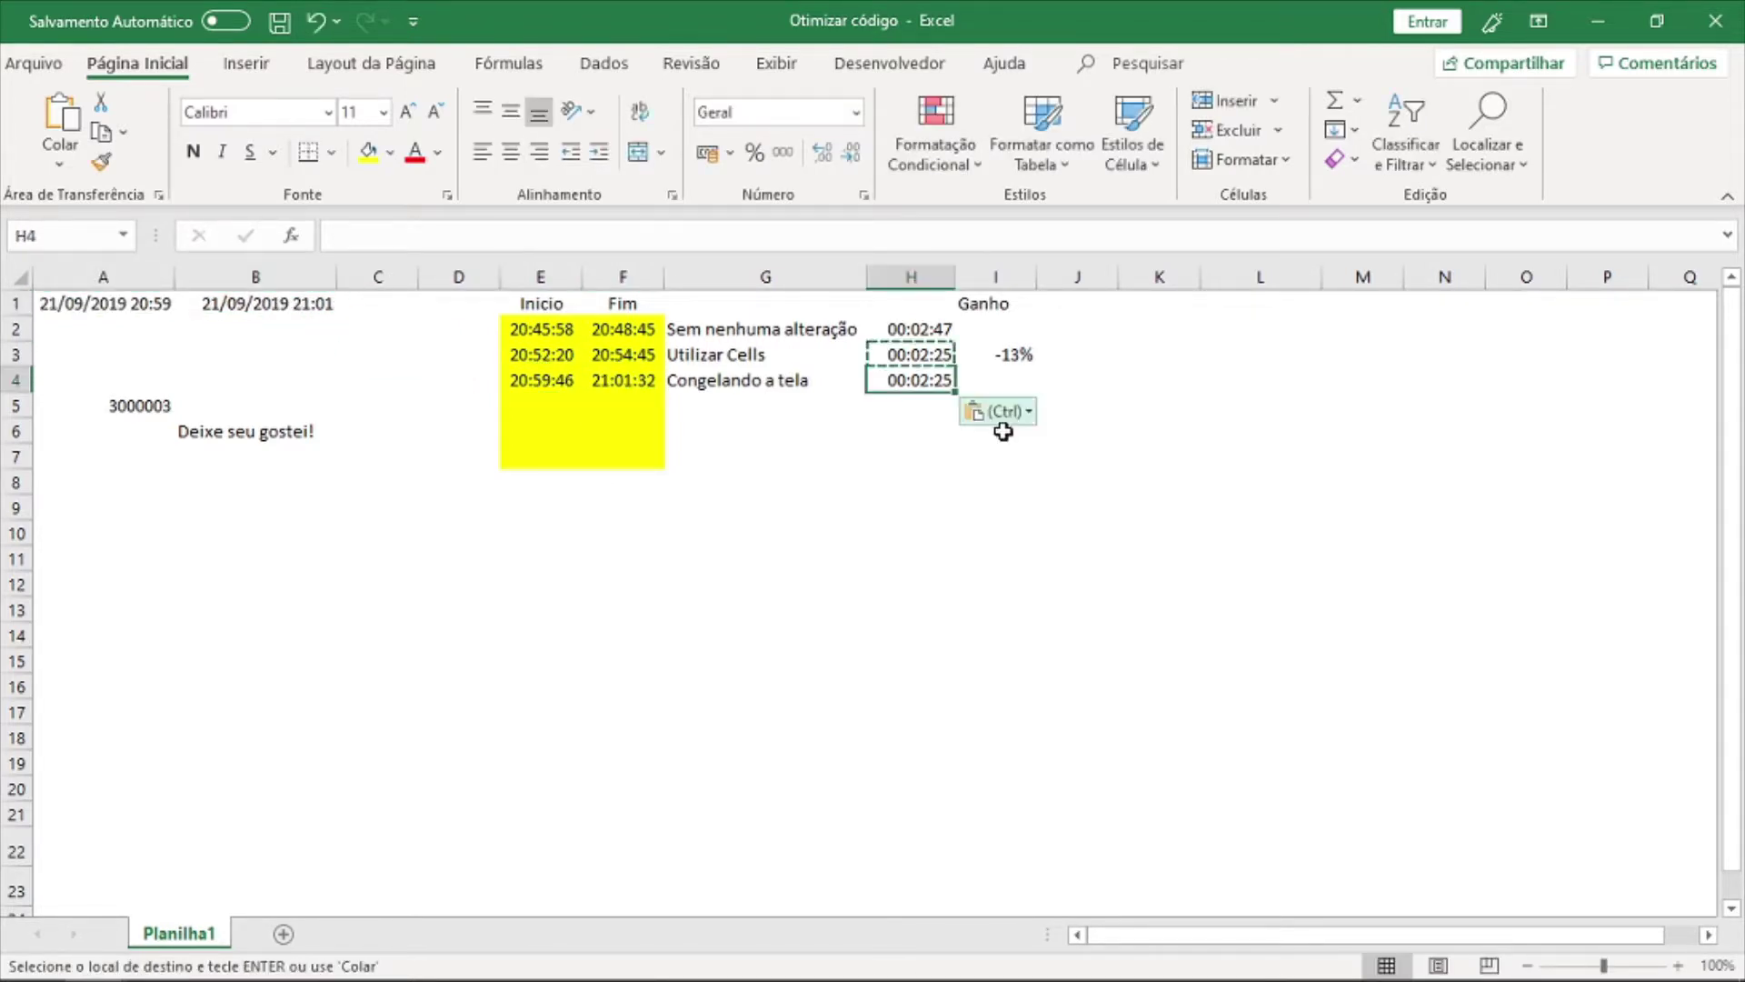
Compare the new 00:01:46 duration in H4 with the baseline duration in H2.
{"action": "left_click", "coordinate": [1007, 508]}
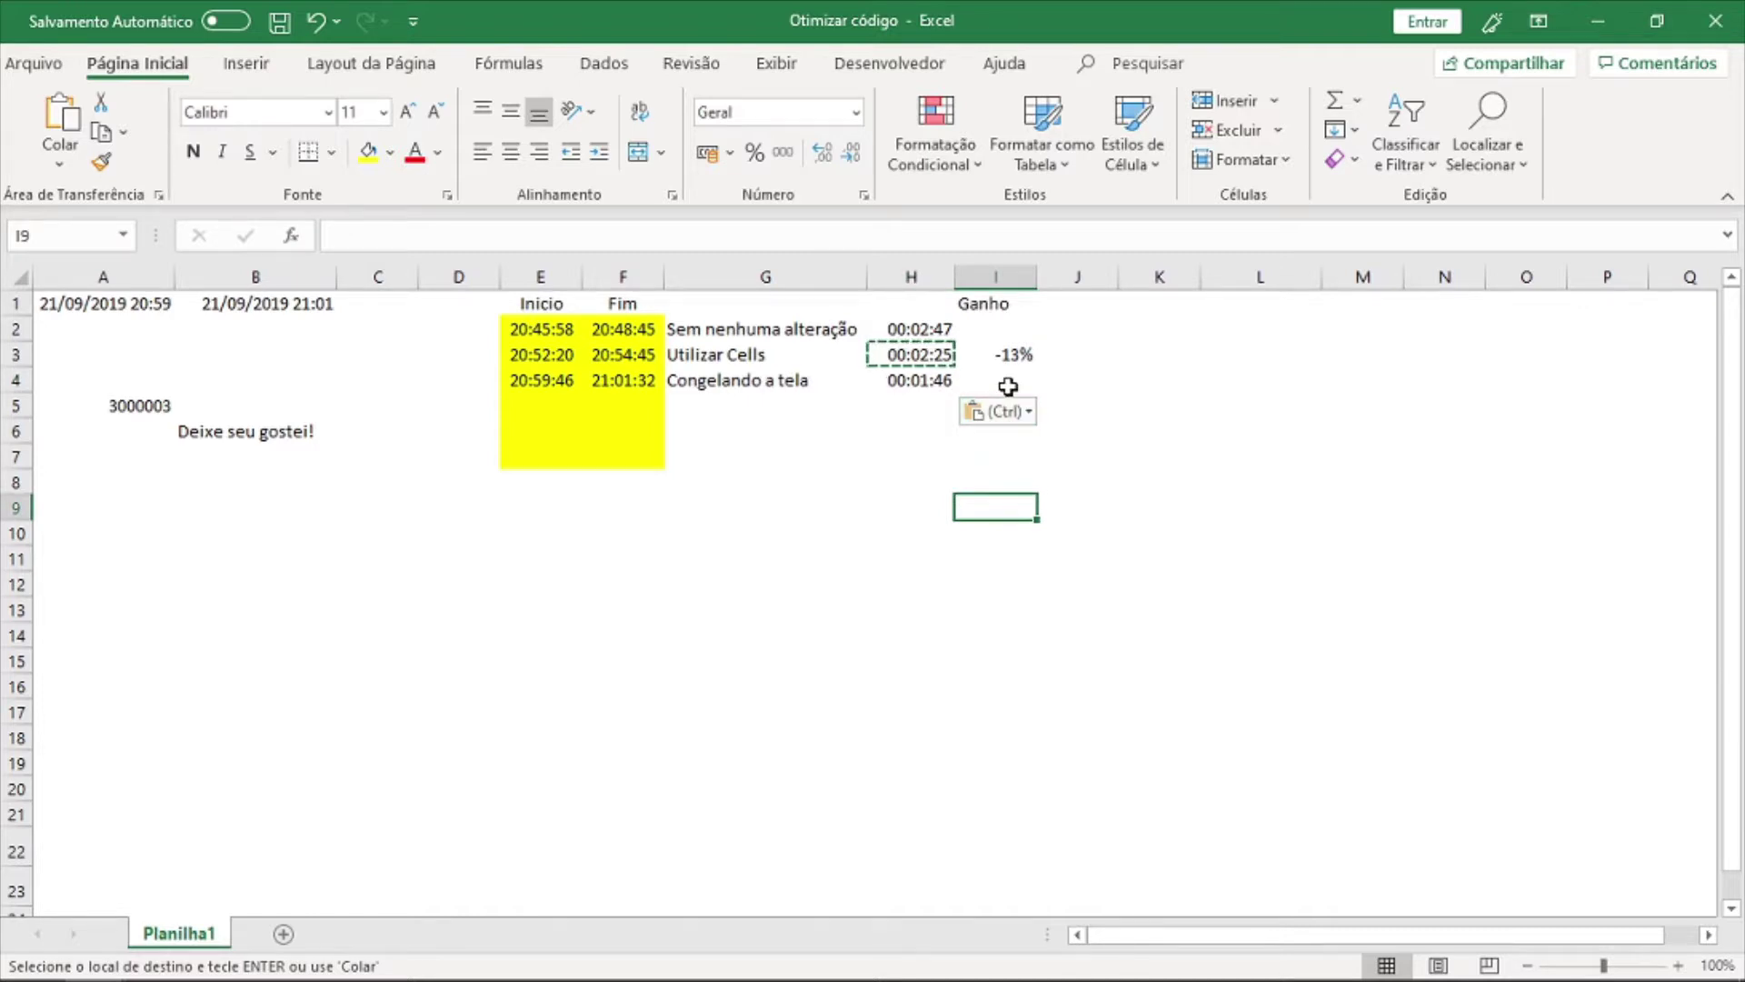
{"action": "key", "text": "Escape"}
{"action": "left_click", "coordinate": [911, 329]}
{"action": "left_click", "coordinate": [939, 379]}
Enter =H4/H2-1 in I4 for a -37% gain and format I3:I6 as percentages.
{"action": "left_click", "coordinate": [989, 382]}
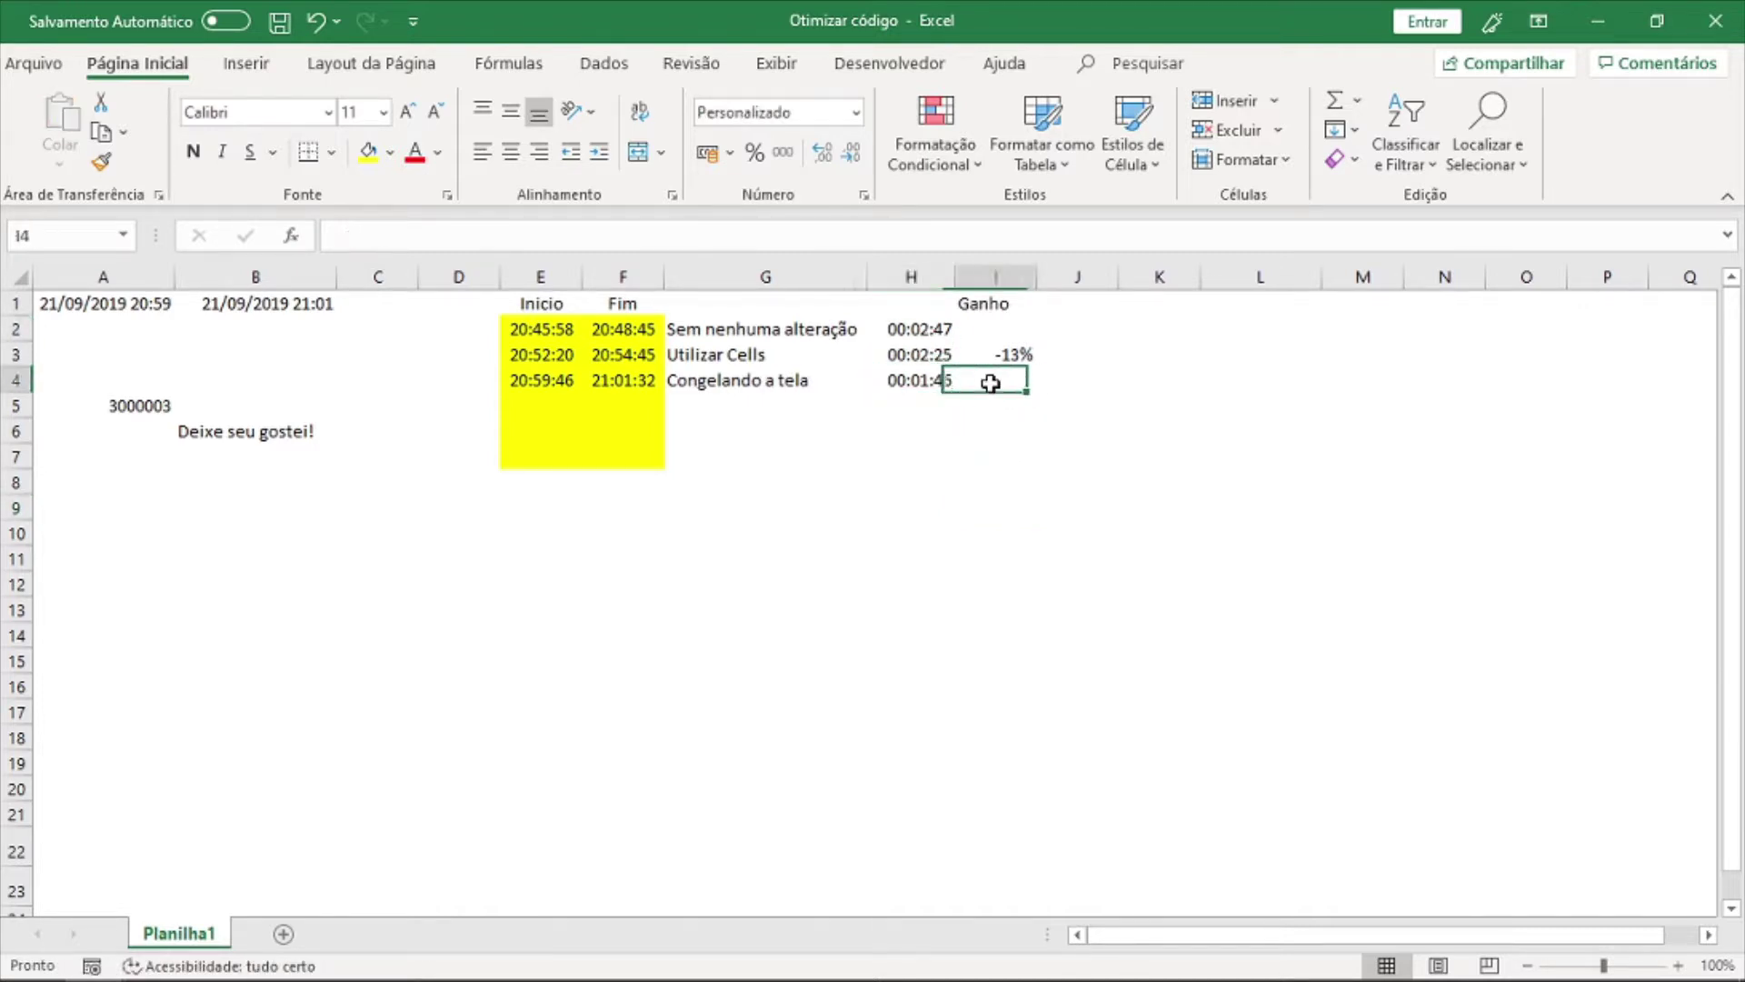
{"action": "type", "text": "="}
{"action": "left_click", "coordinate": [946, 380]}
{"action": "type", "text": "/"}
{"action": "left_click", "coordinate": [926, 338]}
{"action": "type", "text": "-1"}
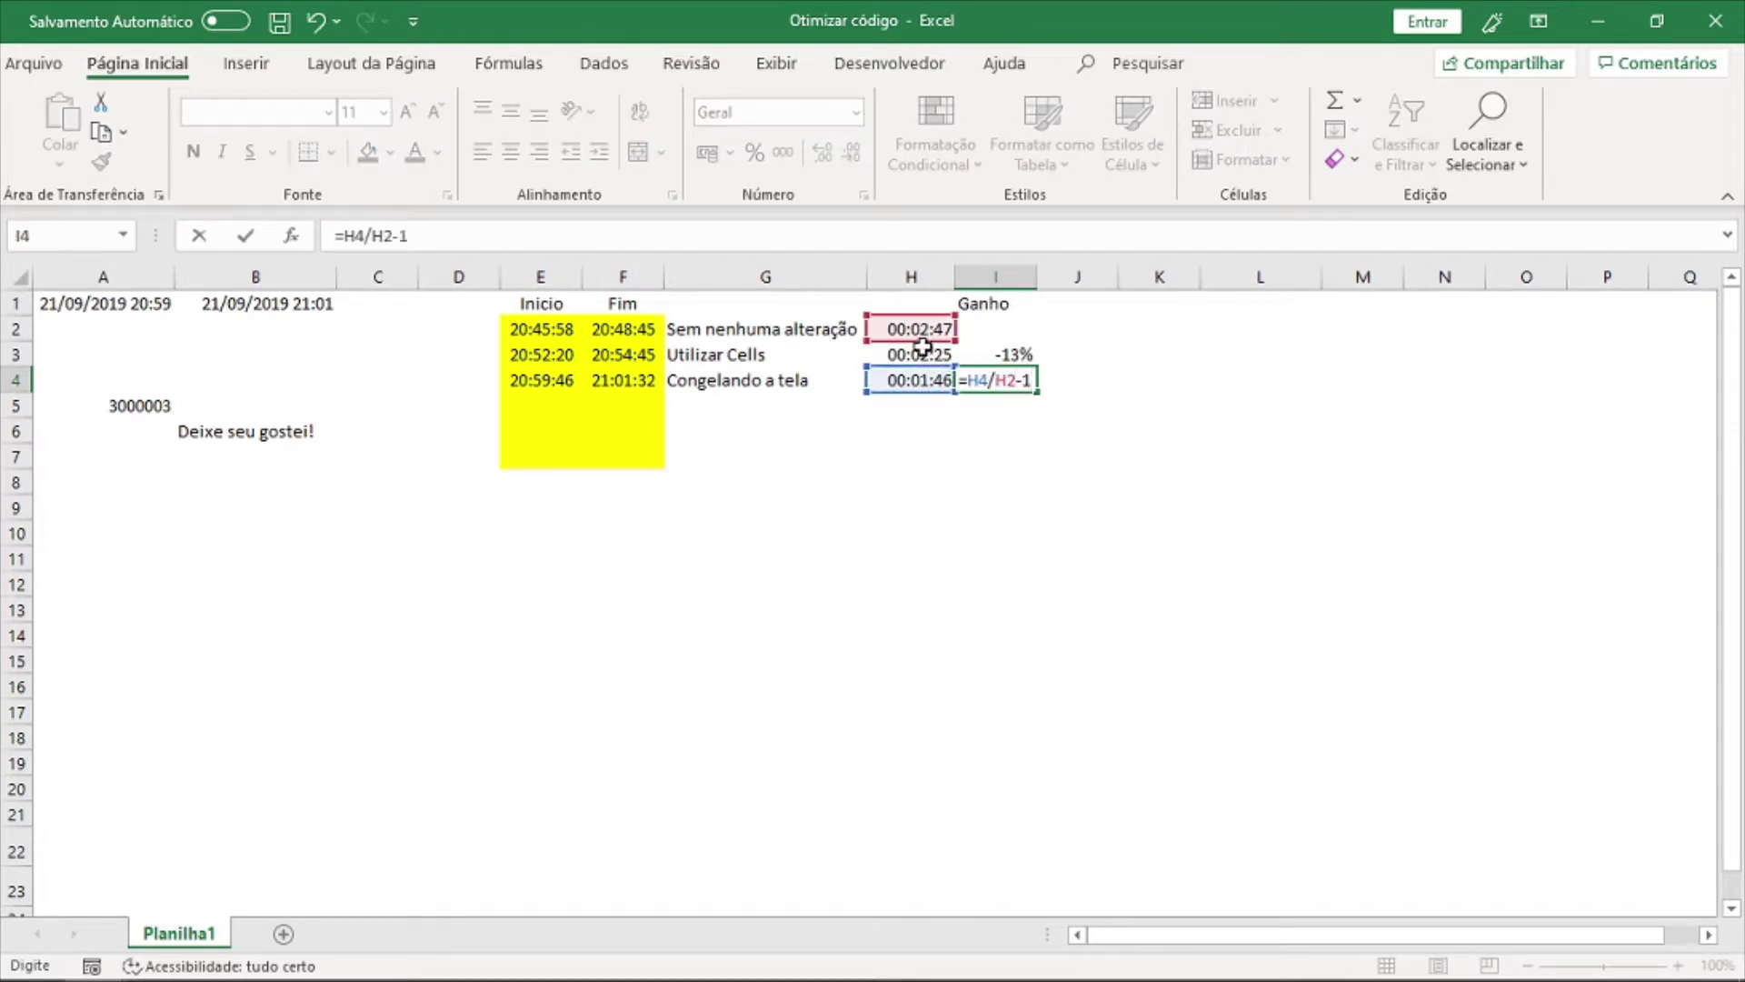
{"action": "key", "text": "Return"}
{"action": "left_click_drag", "start_coordinate": [996, 354], "coordinate": [995, 432]}
{"action": "key", "text": "ctrl+shift+5"}
{"action": "left_click", "coordinate": [1150, 438]}
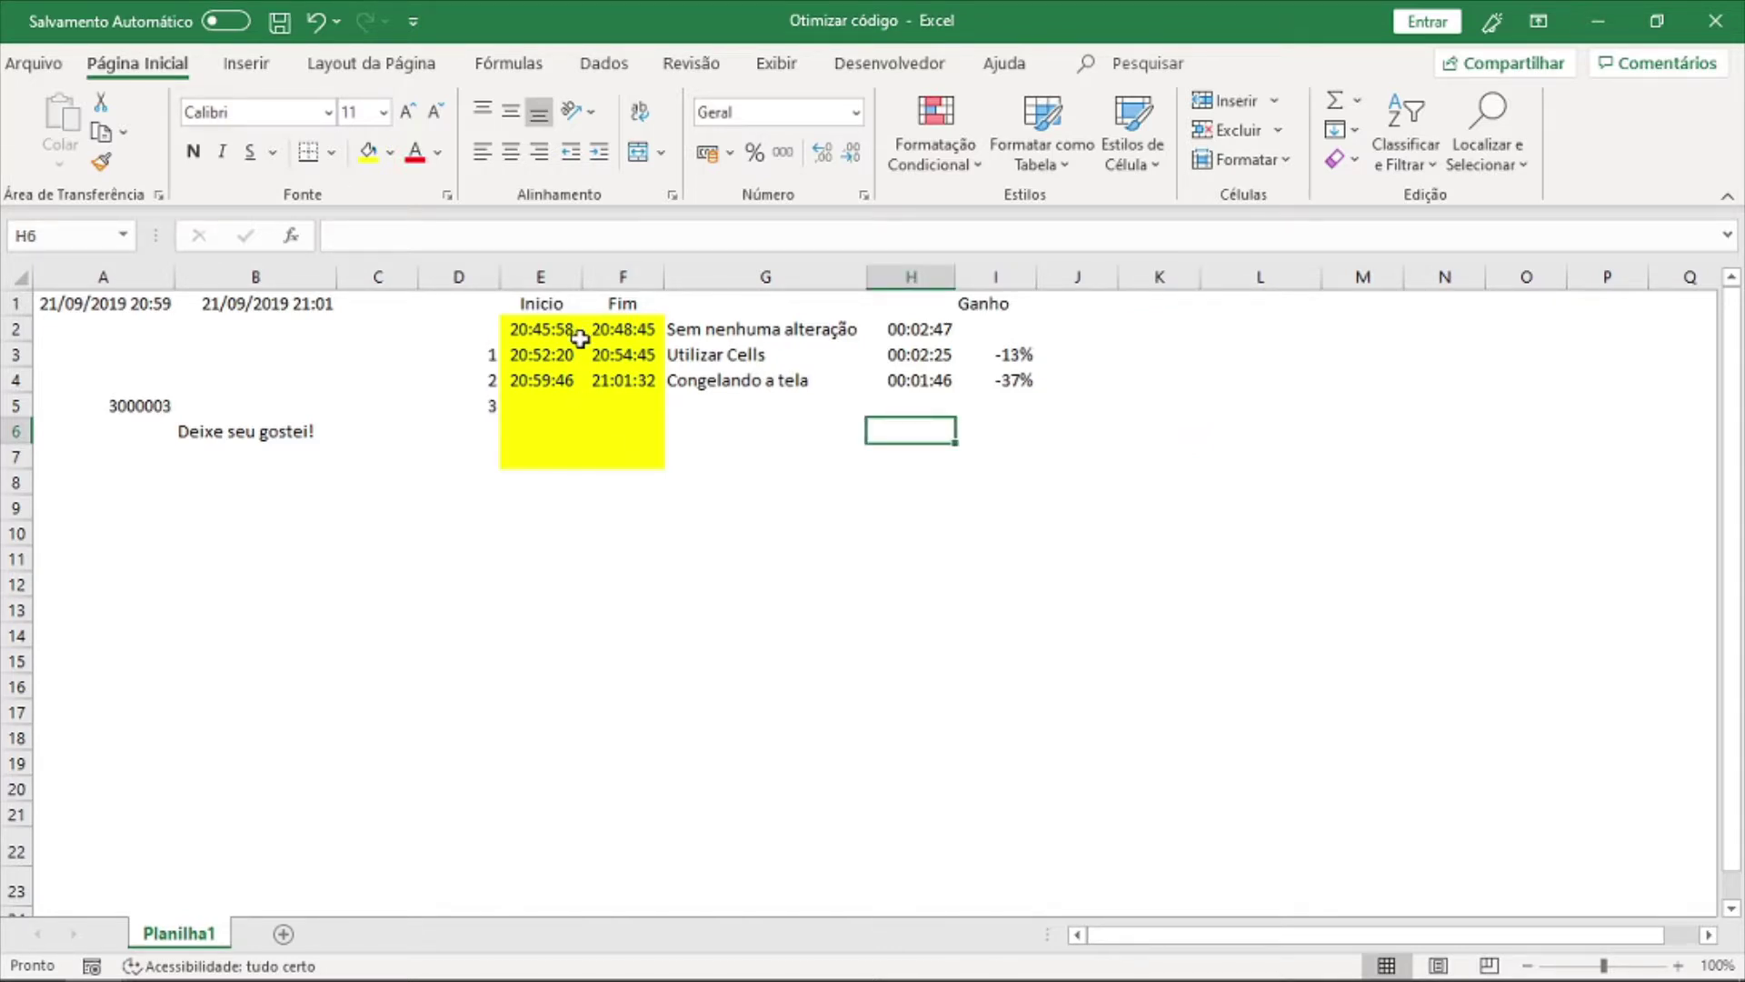
Set Opções de Cálculo on the Fórmulas tab to Automático.
{"action": "left_click", "coordinate": [516, 68]}
{"action": "left_click", "coordinate": [1634, 167]}
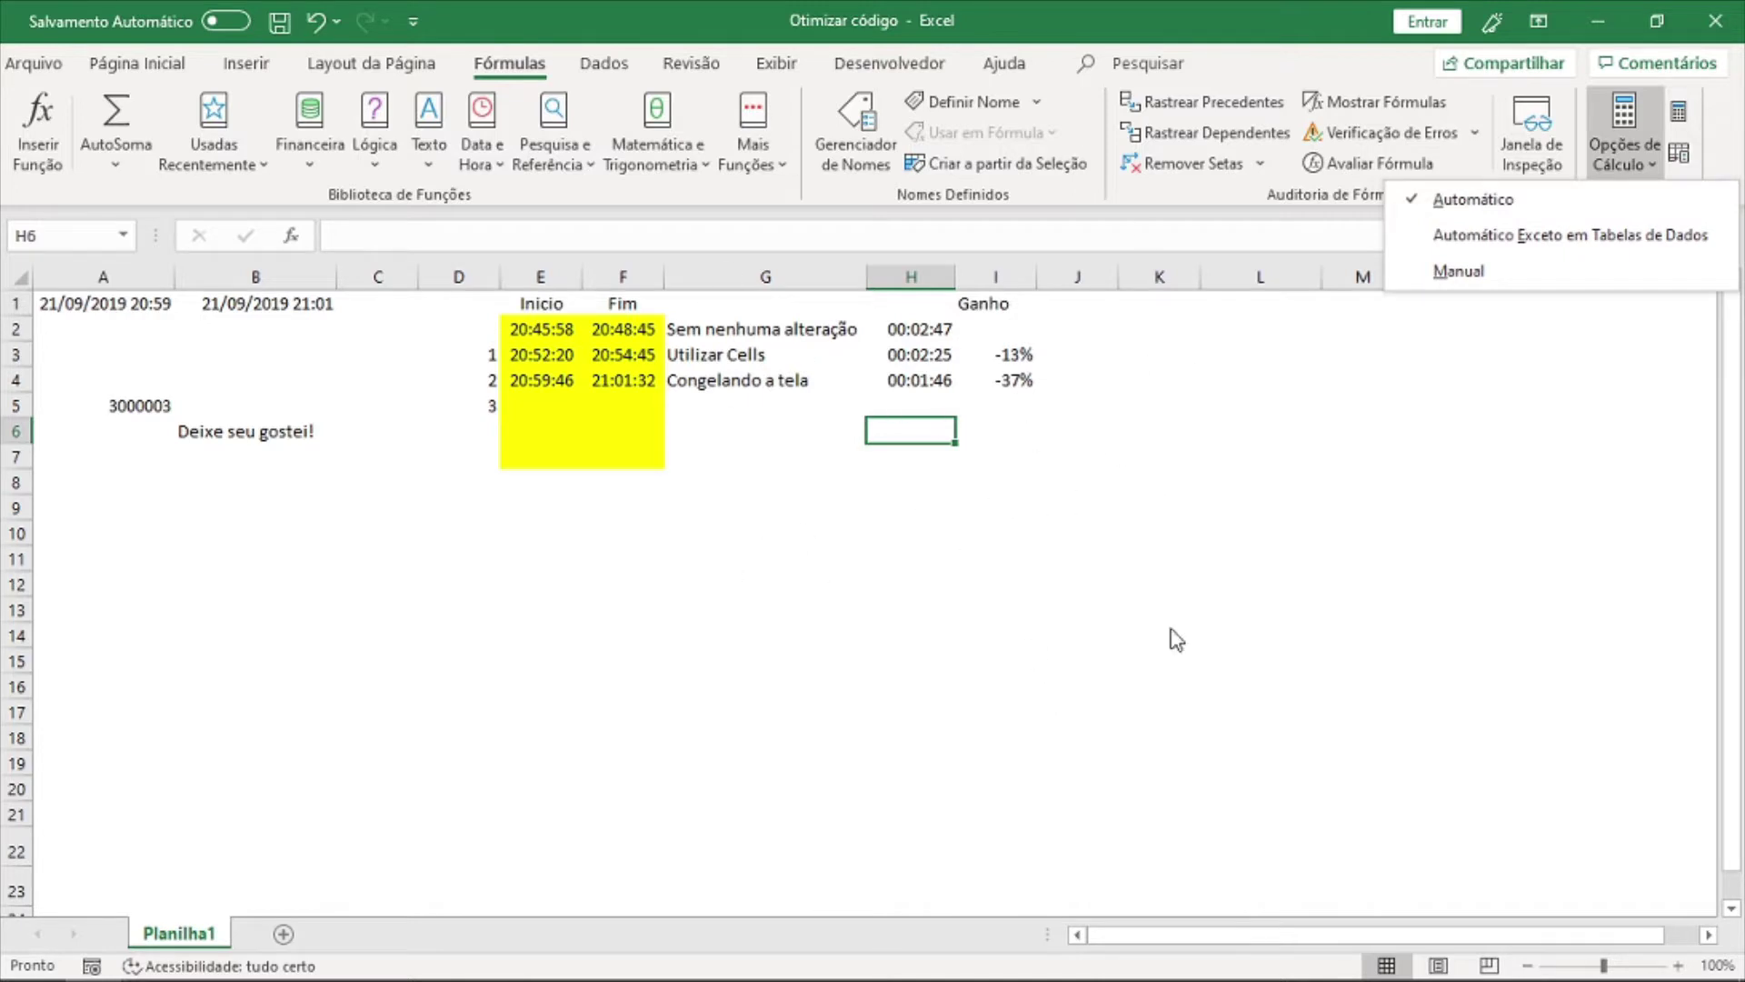
{"action": "left_click", "coordinate": [1478, 272]}
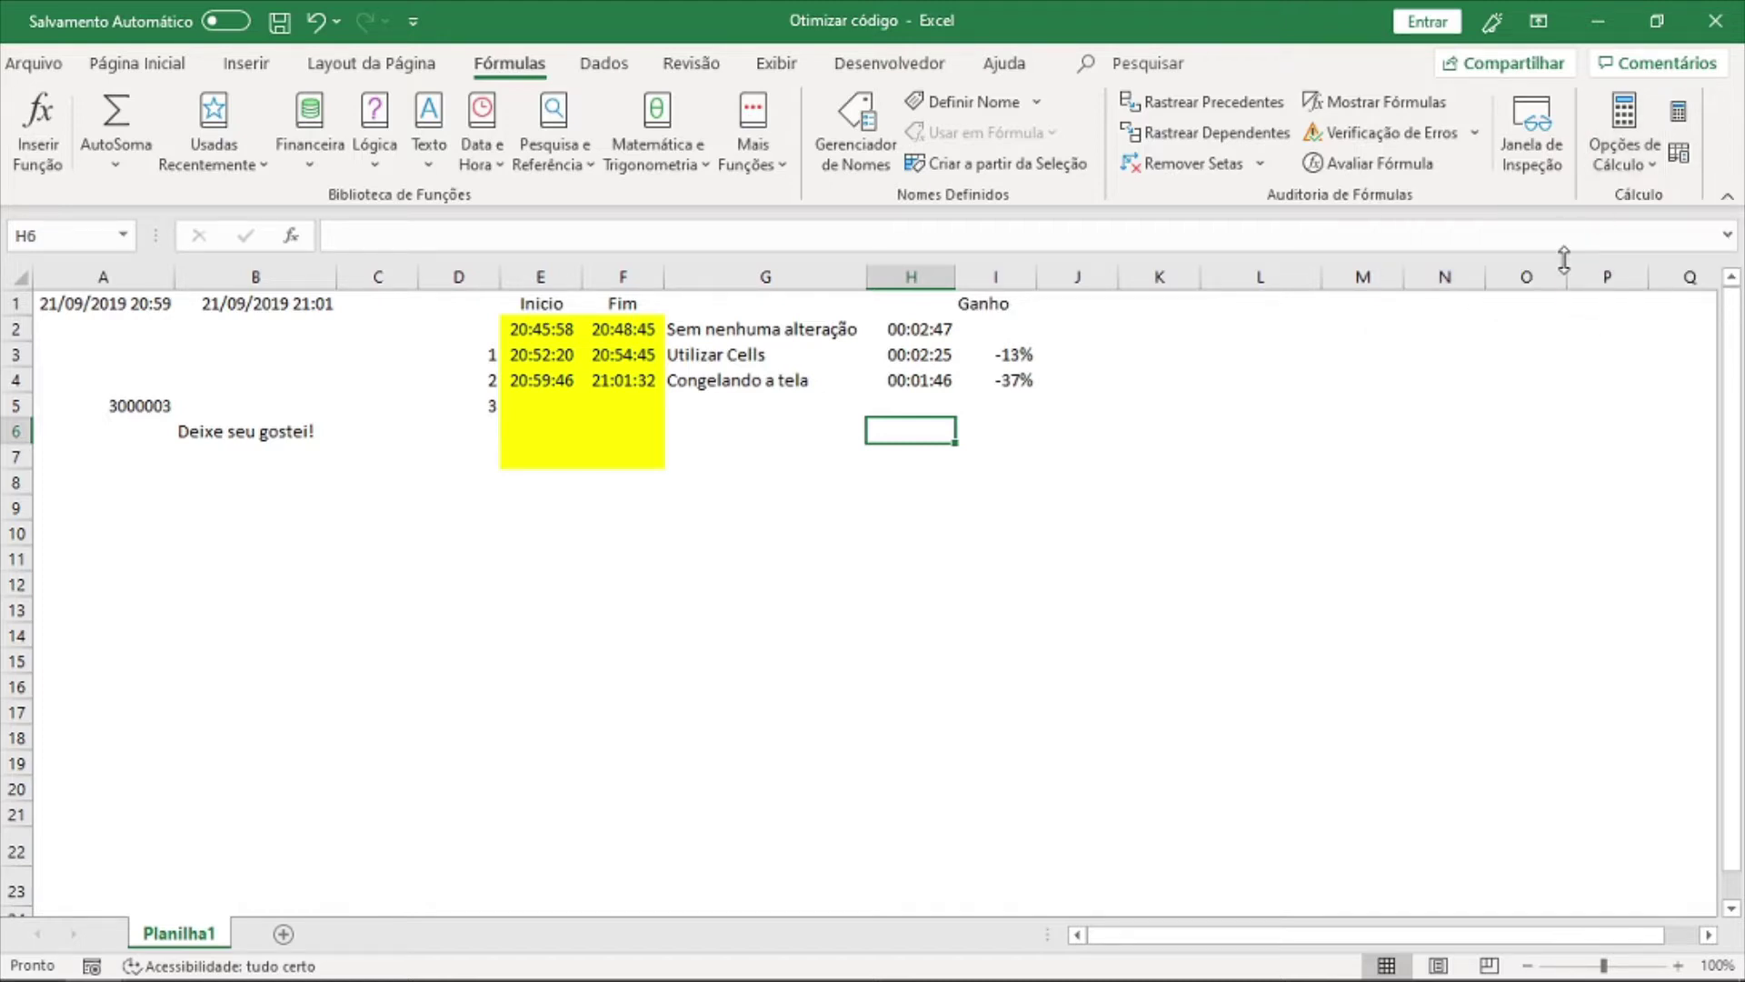
{"action": "left_click", "coordinate": [1625, 136]}
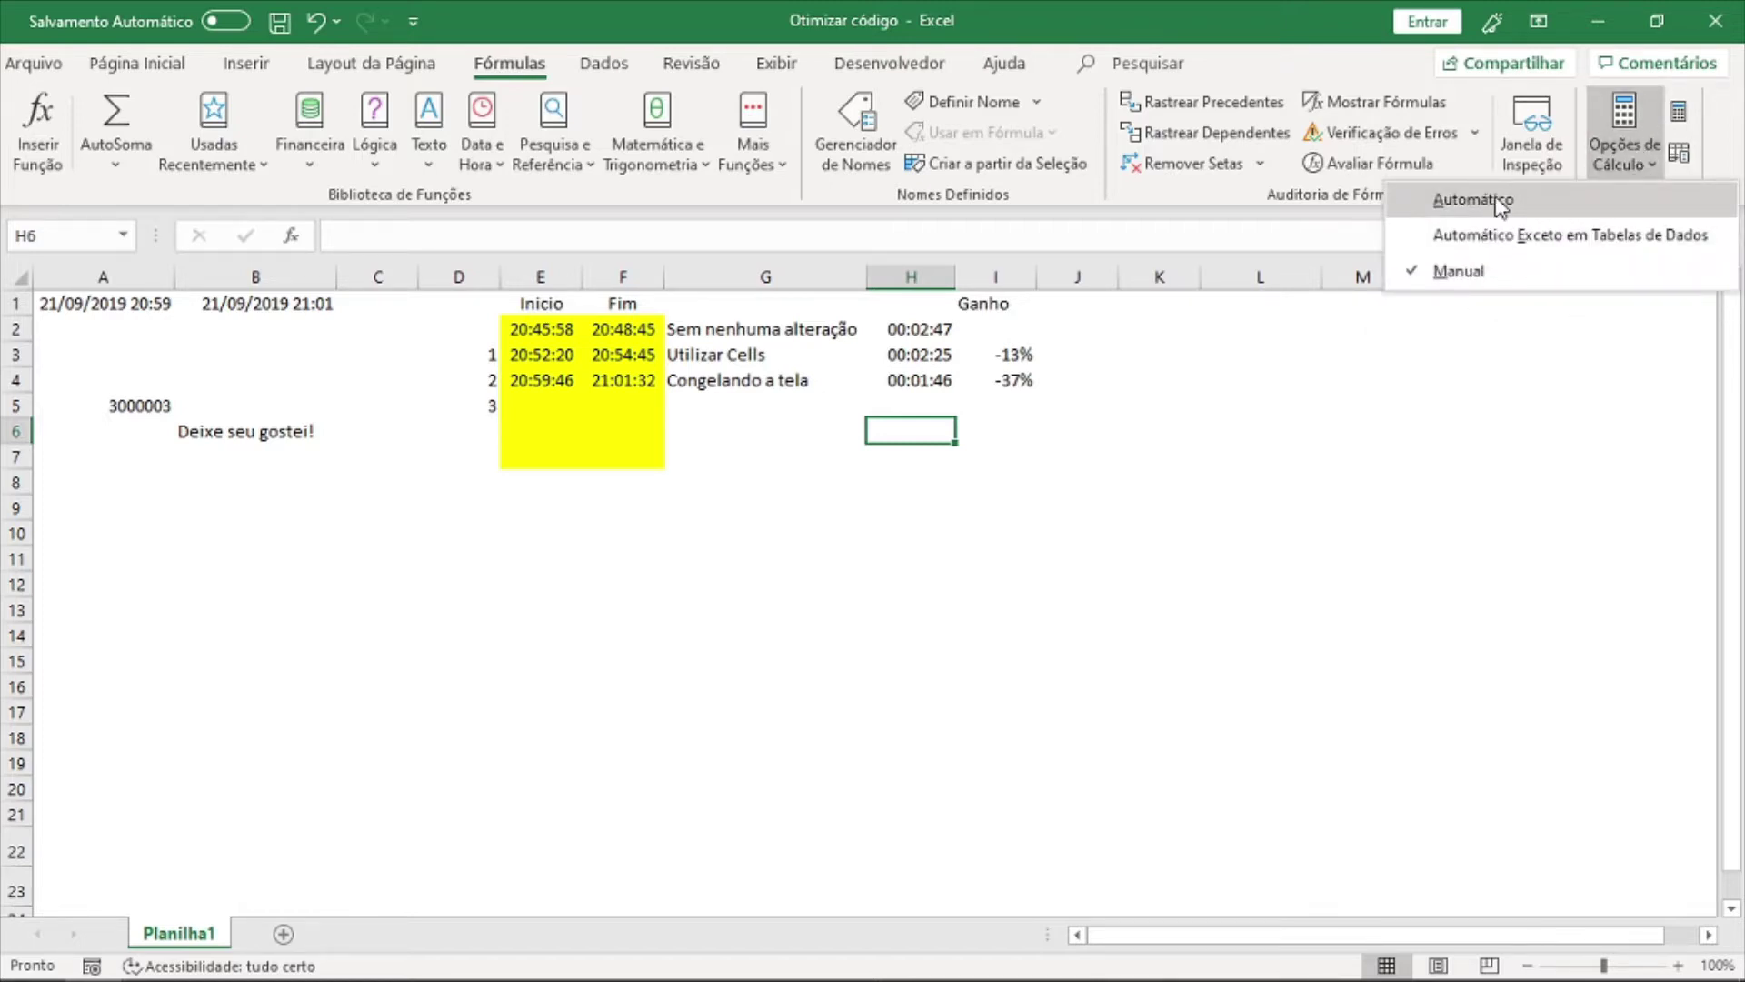
{"action": "left_click", "coordinate": [1498, 201]}
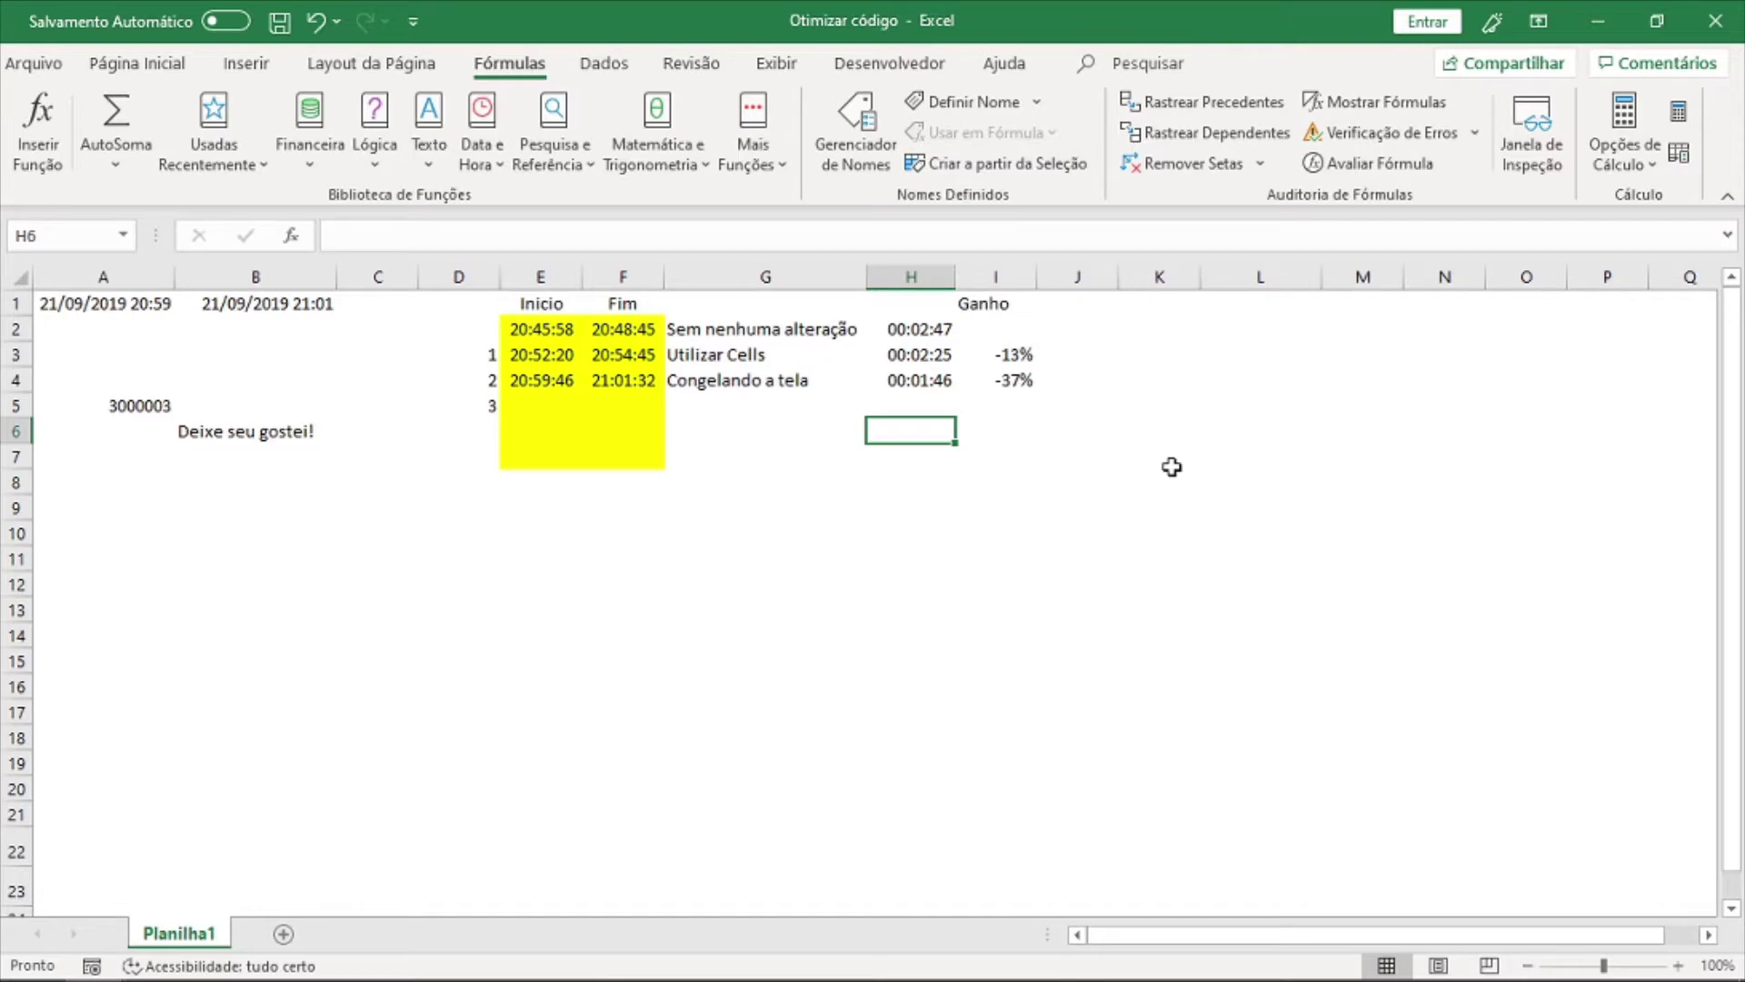
Add Application.Calculation = xlCalculationManual below the screen-freezing line in LigarOtimizador.
{"action": "key", "text": "alt+F11"}
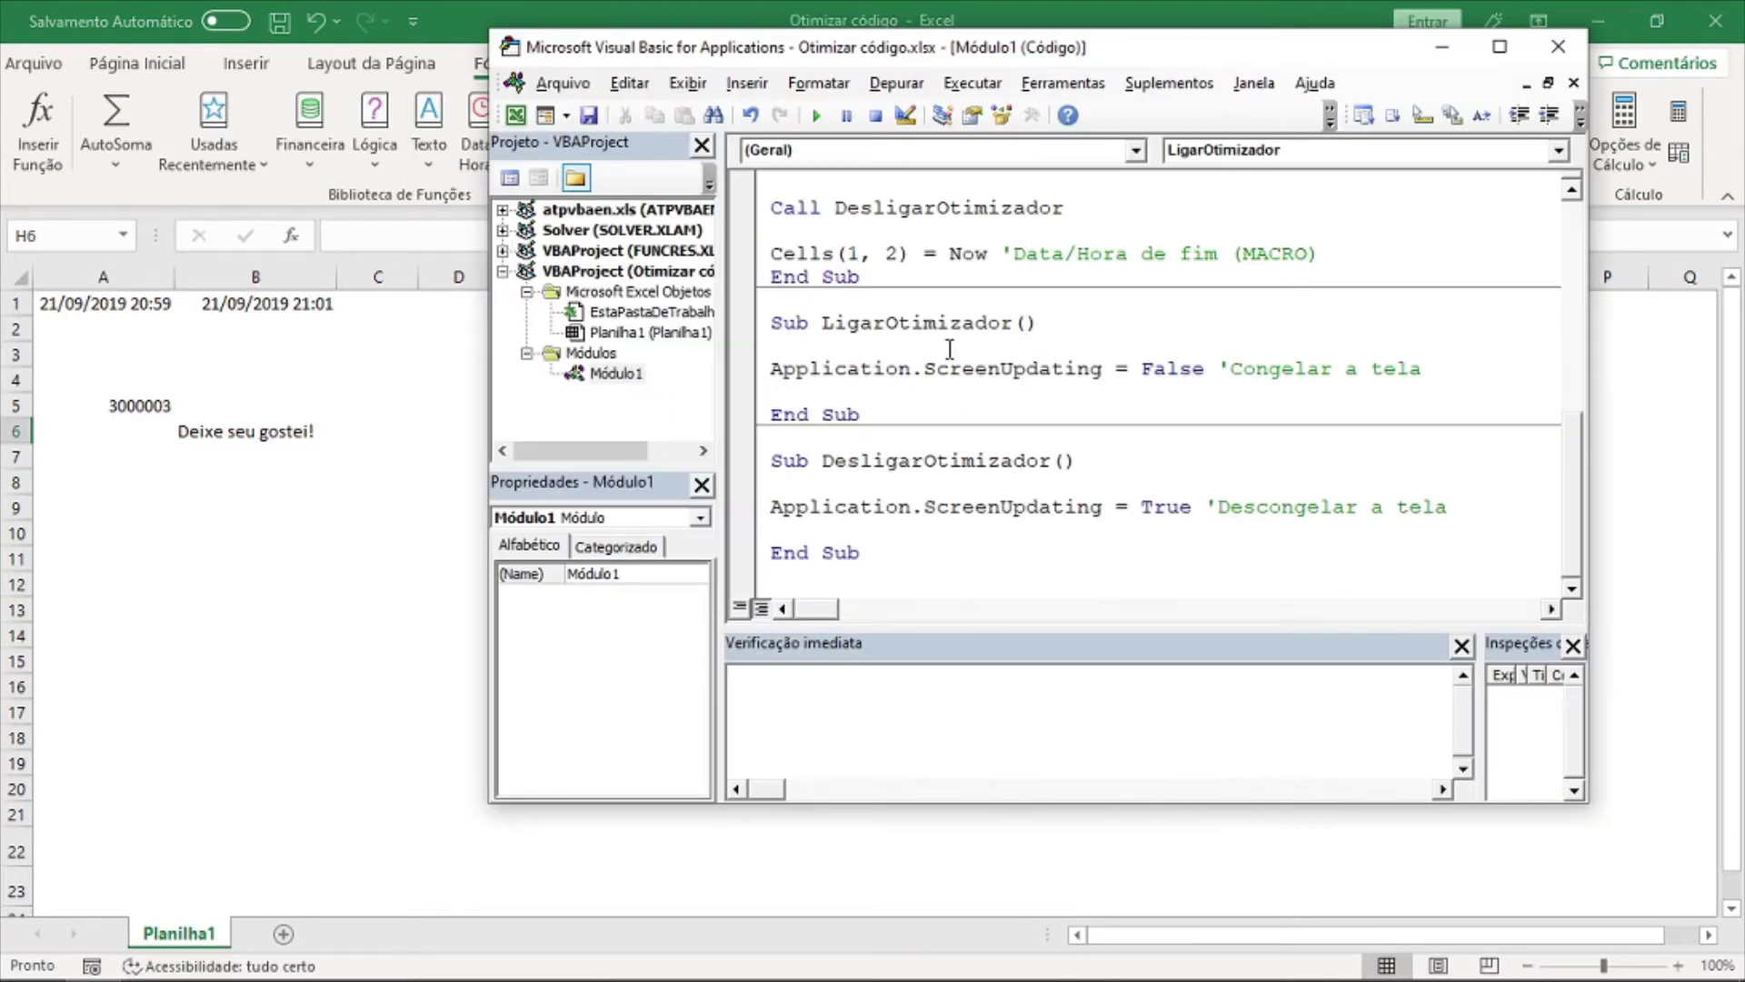
{"action": "key", "text": "Return"}
{"action": "type", "text": "ap"}
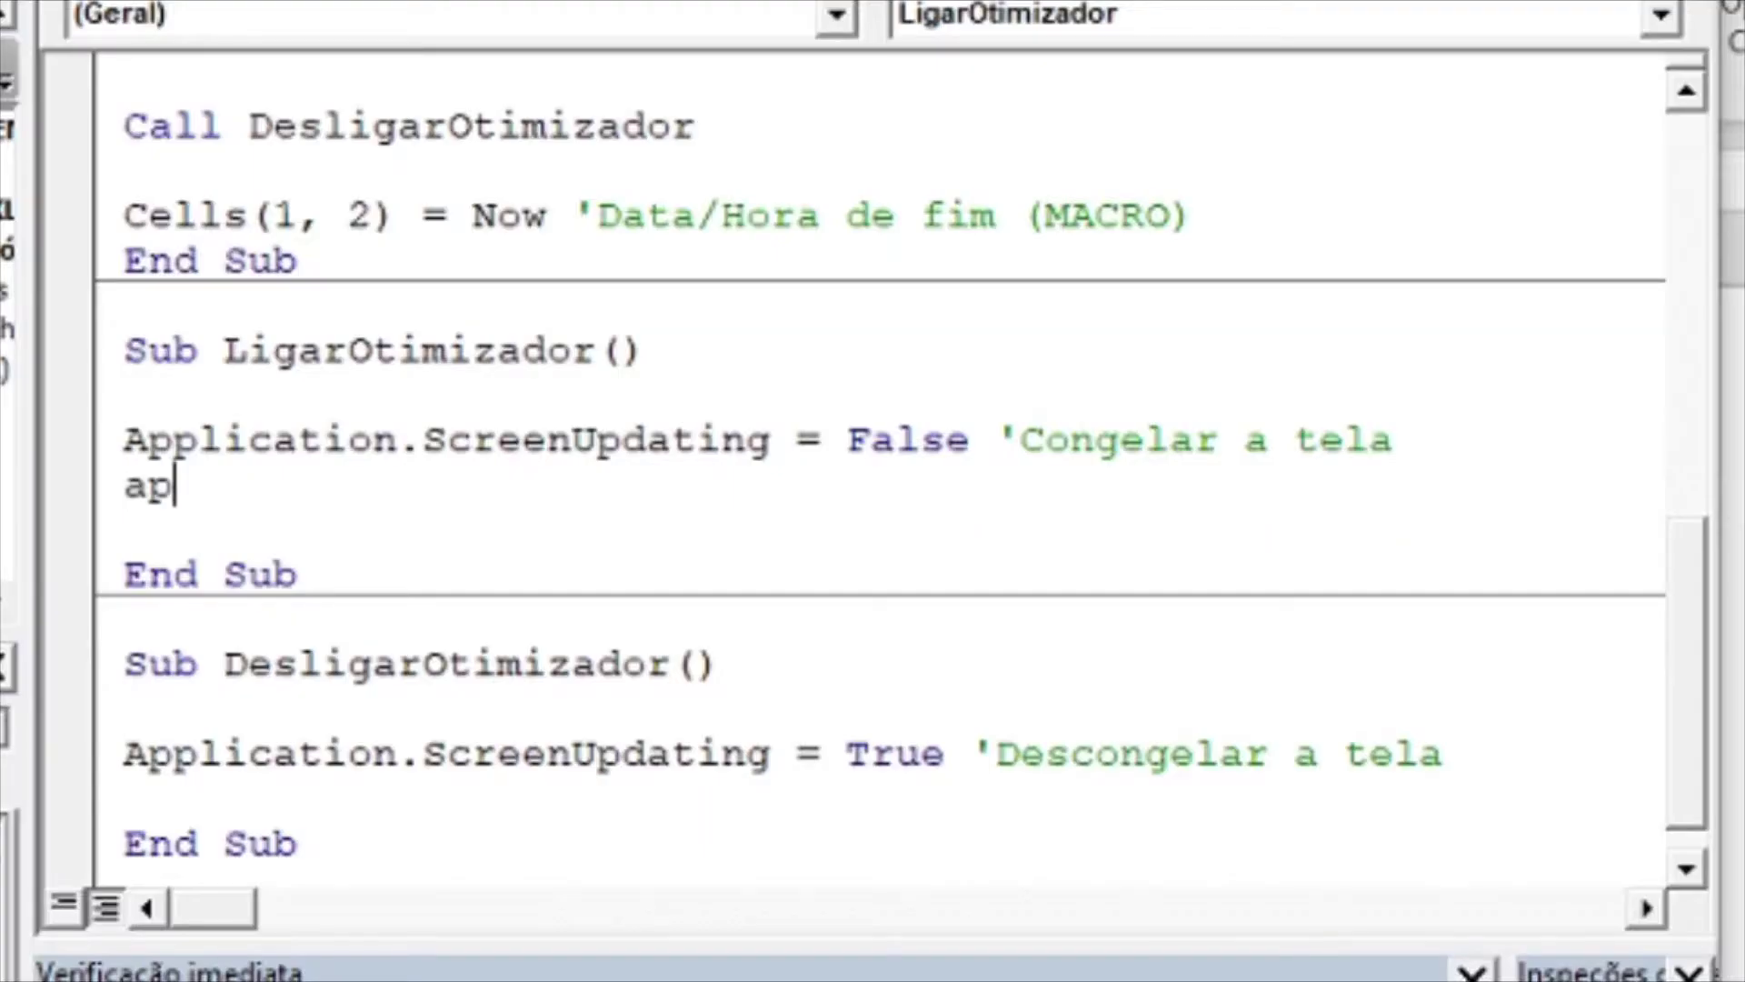
{"action": "type", "text": "plication."}
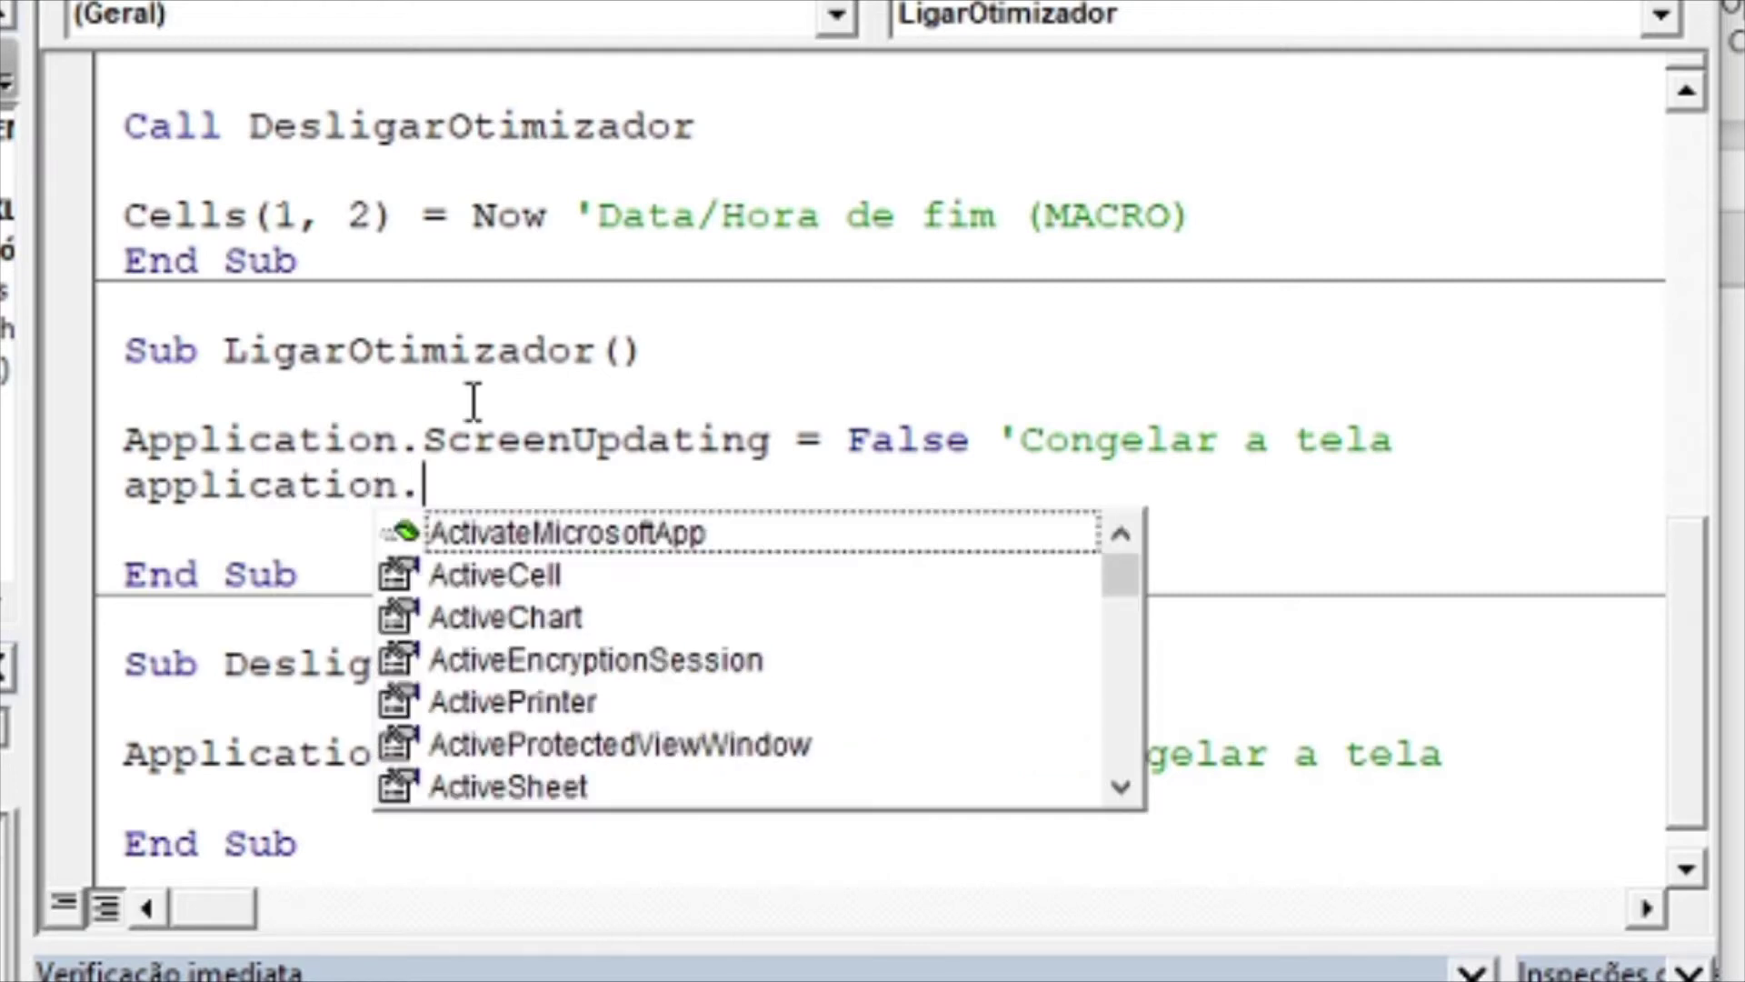
{"action": "type", "text": "c"}
{"action": "key", "text": "Down"}
{"action": "key", "text": "Down"}
{"action": "key", "text": "Down"}
{"action": "key", "text": "Down"}
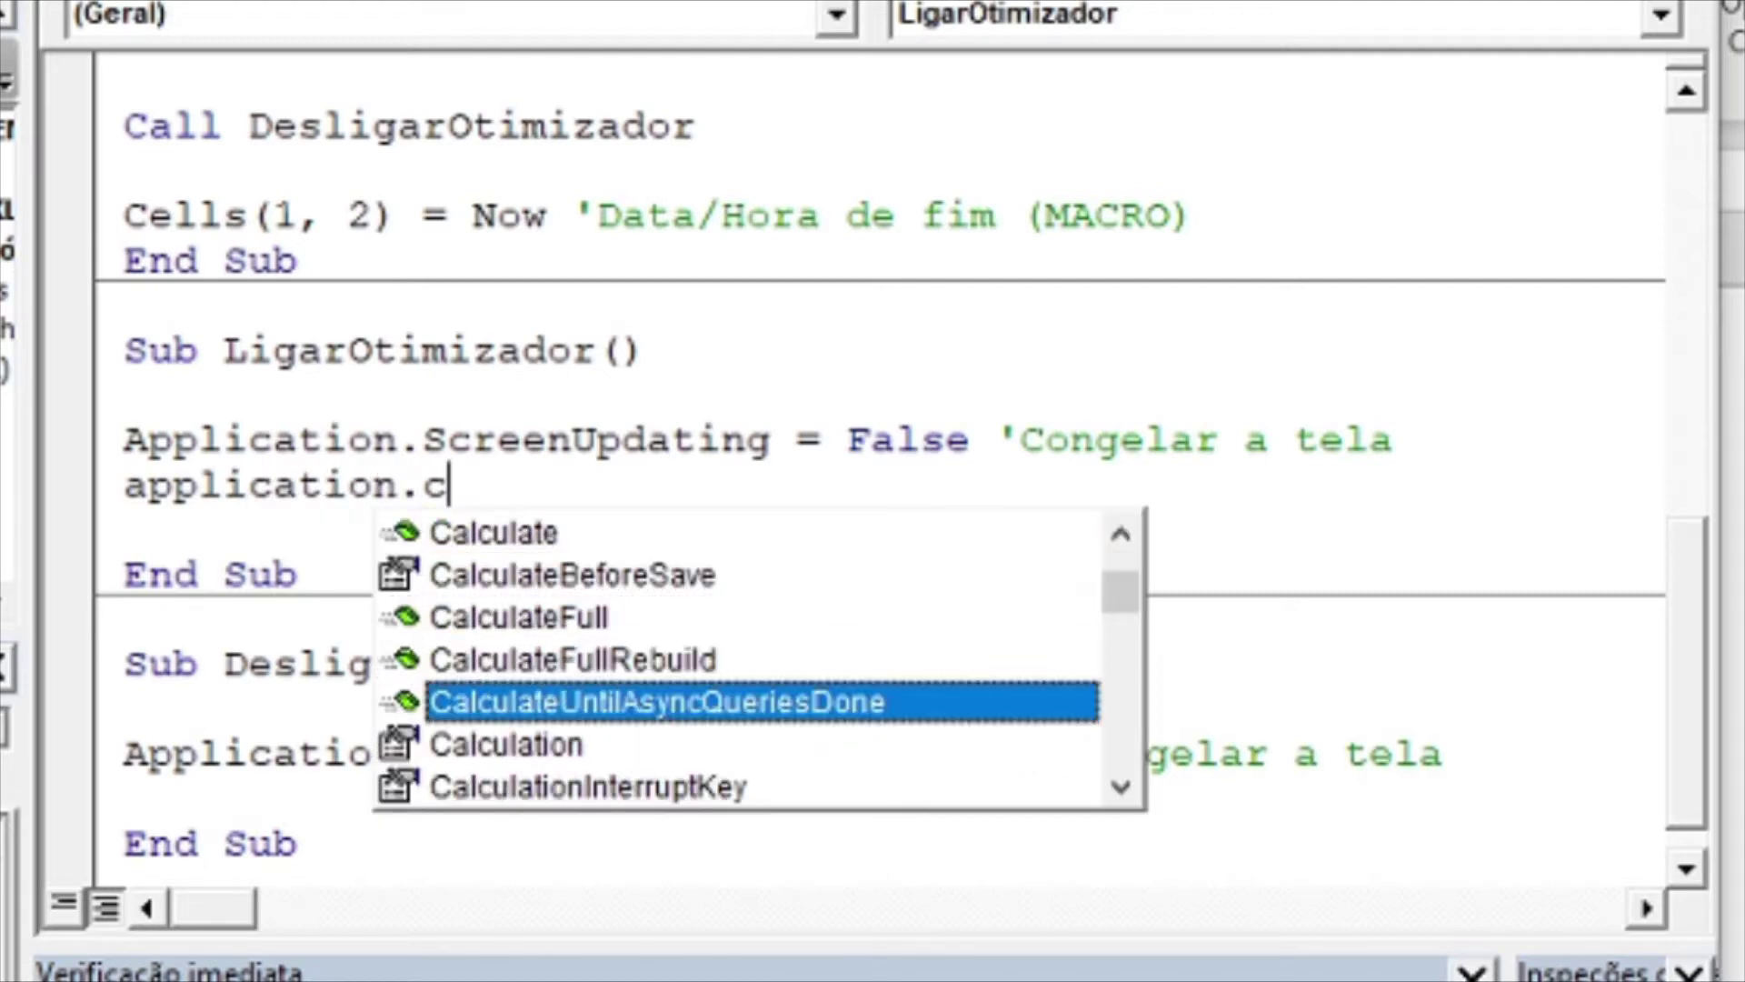
{"action": "key", "text": "Down"}
{"action": "key", "text": "Tab"}
{"action": "type", "text": "="}
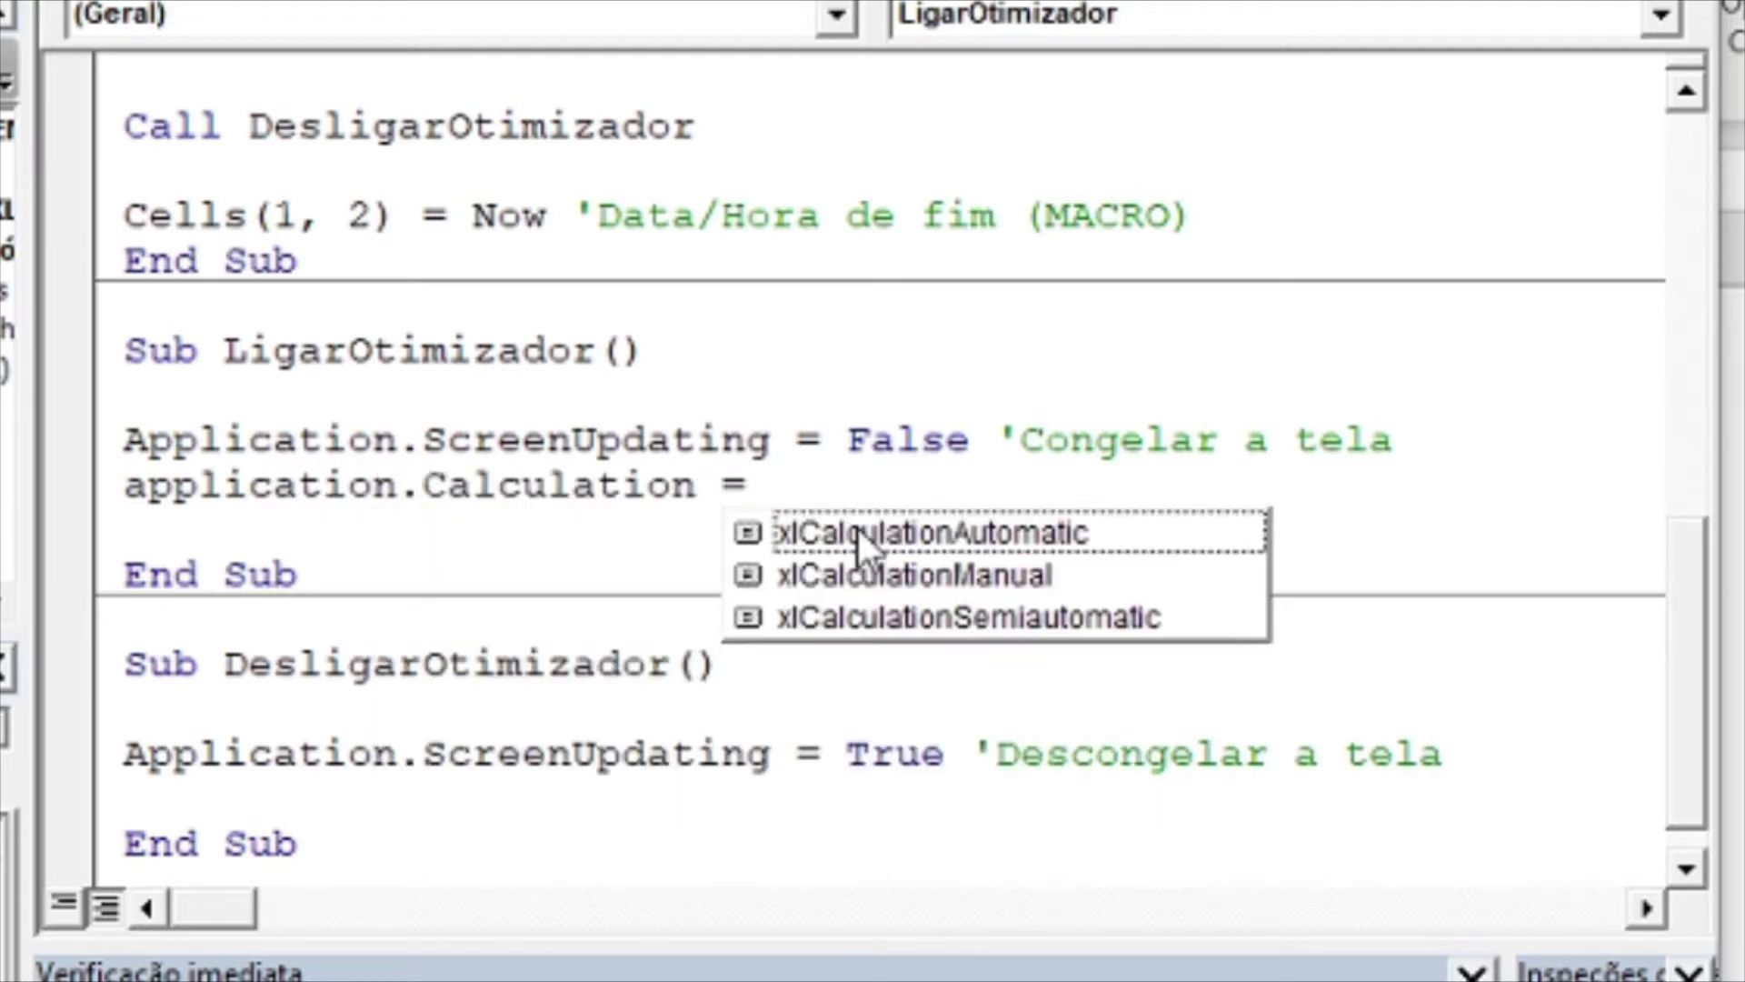
{"action": "left_click", "coordinate": [856, 533]}
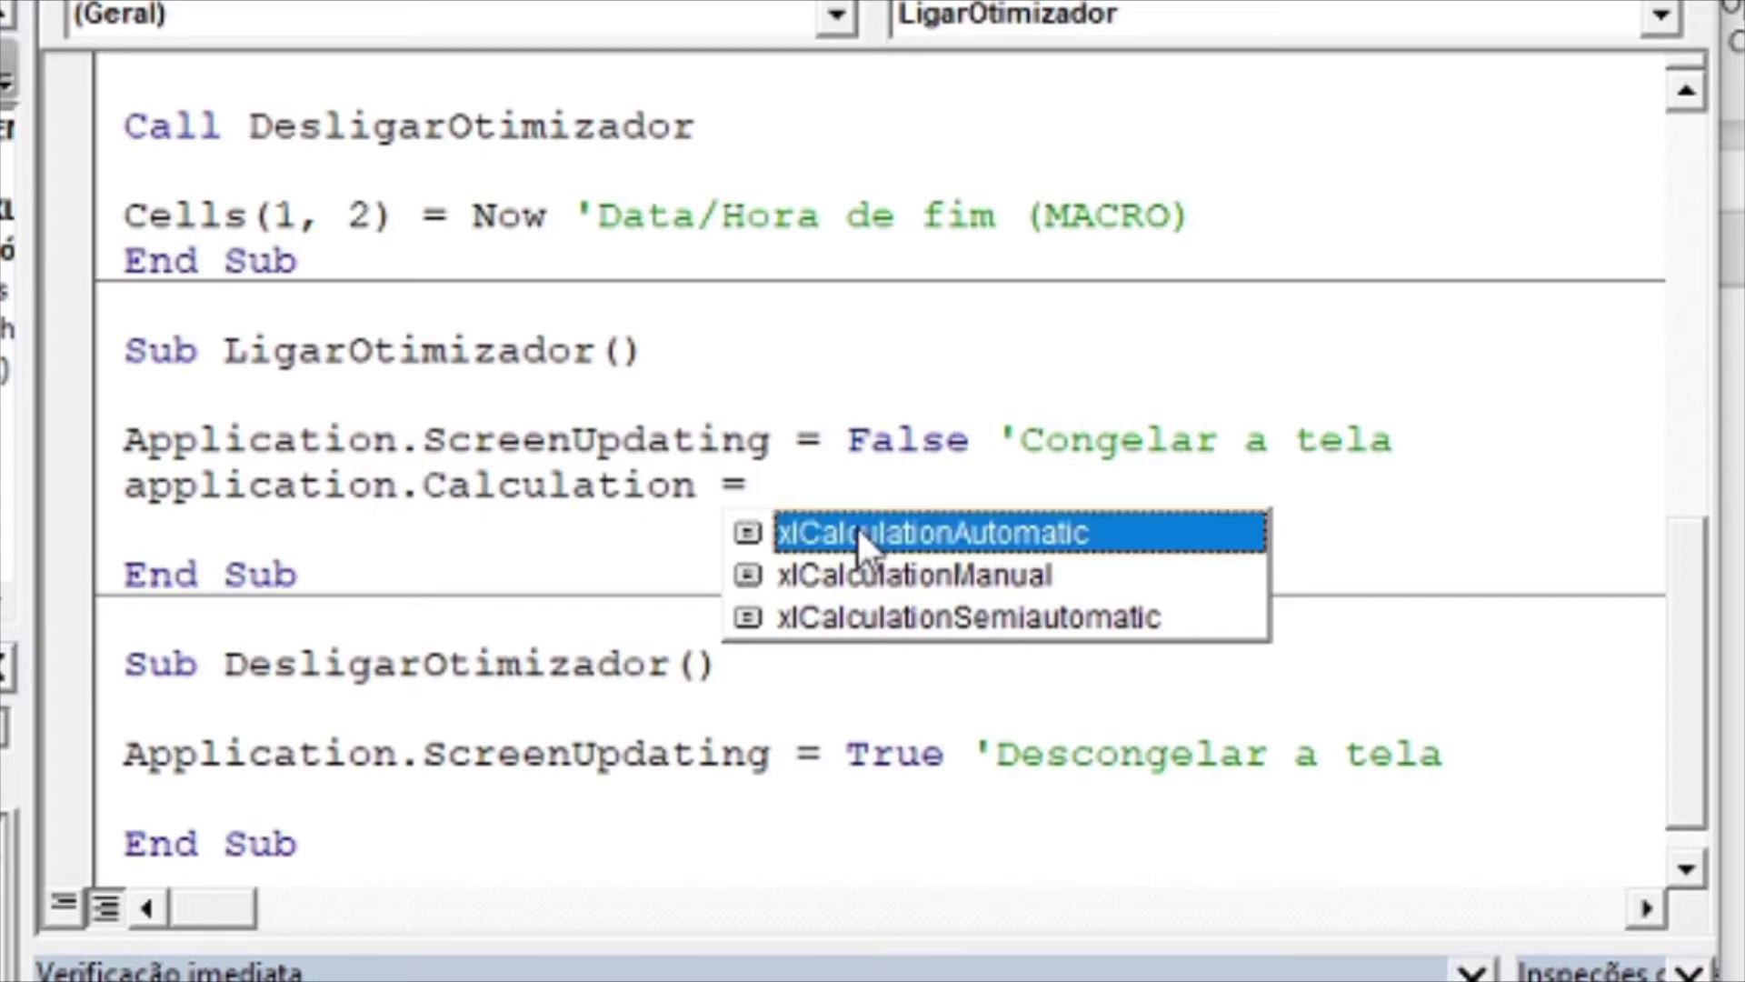
{"action": "key", "text": "Down"}
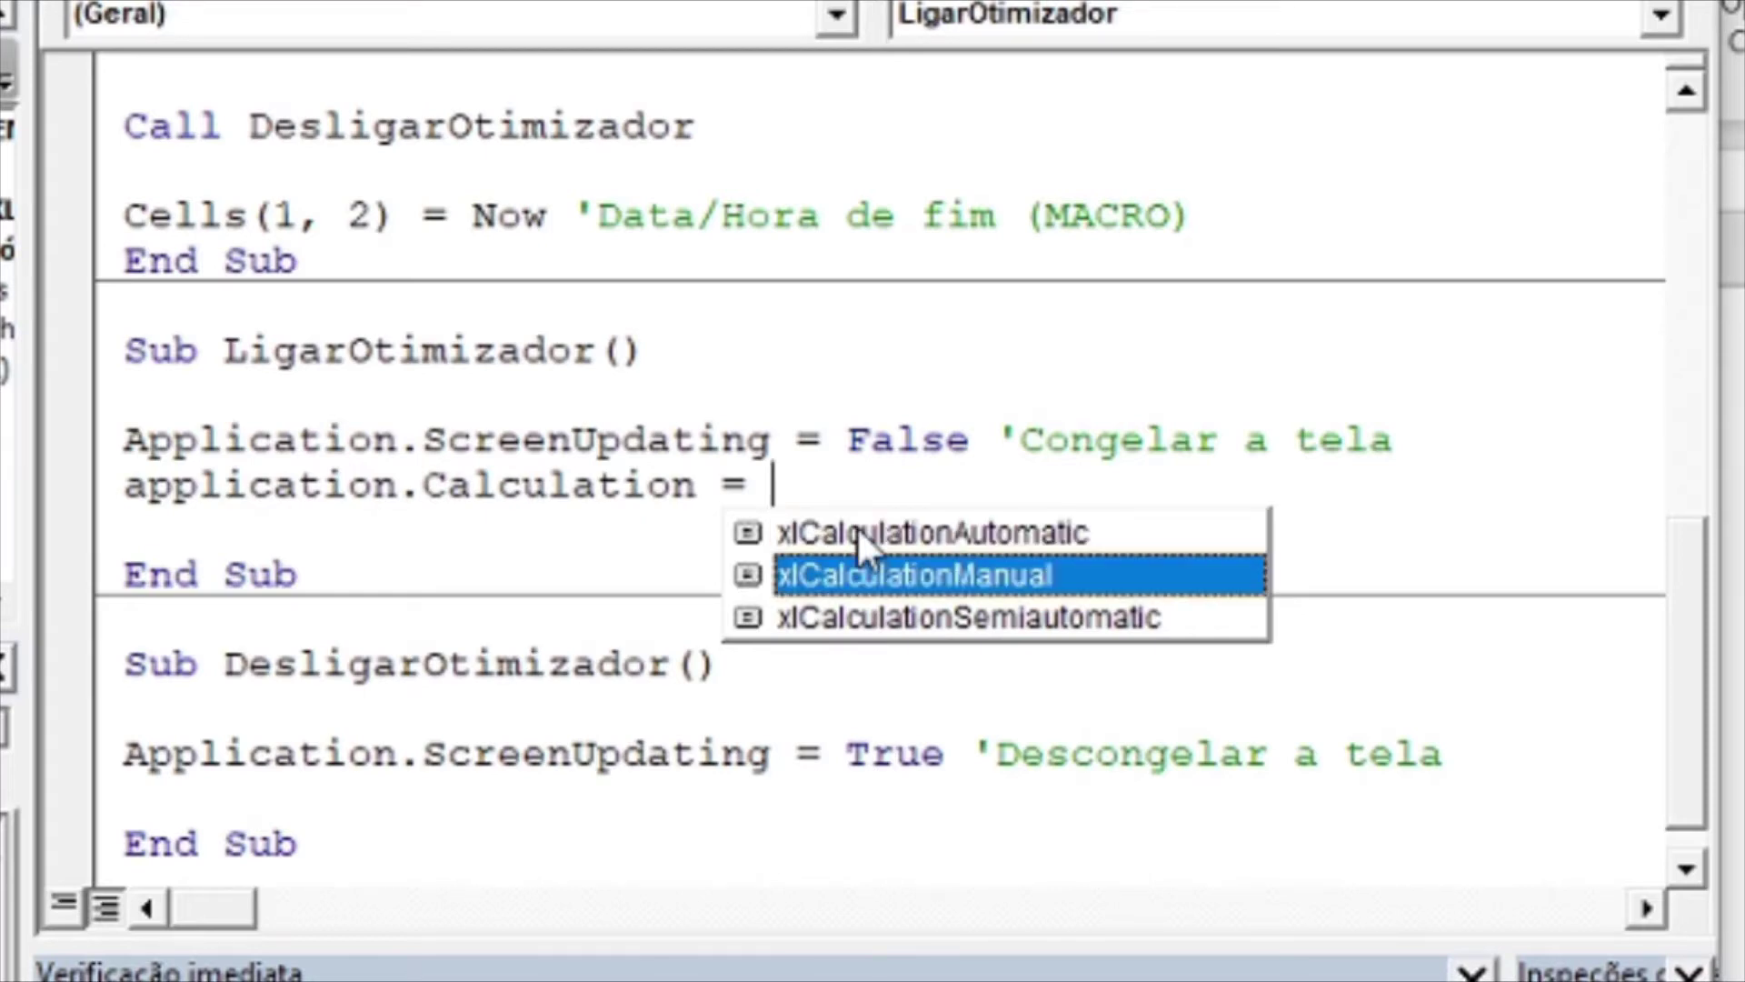
{"action": "key", "text": "Tab"}
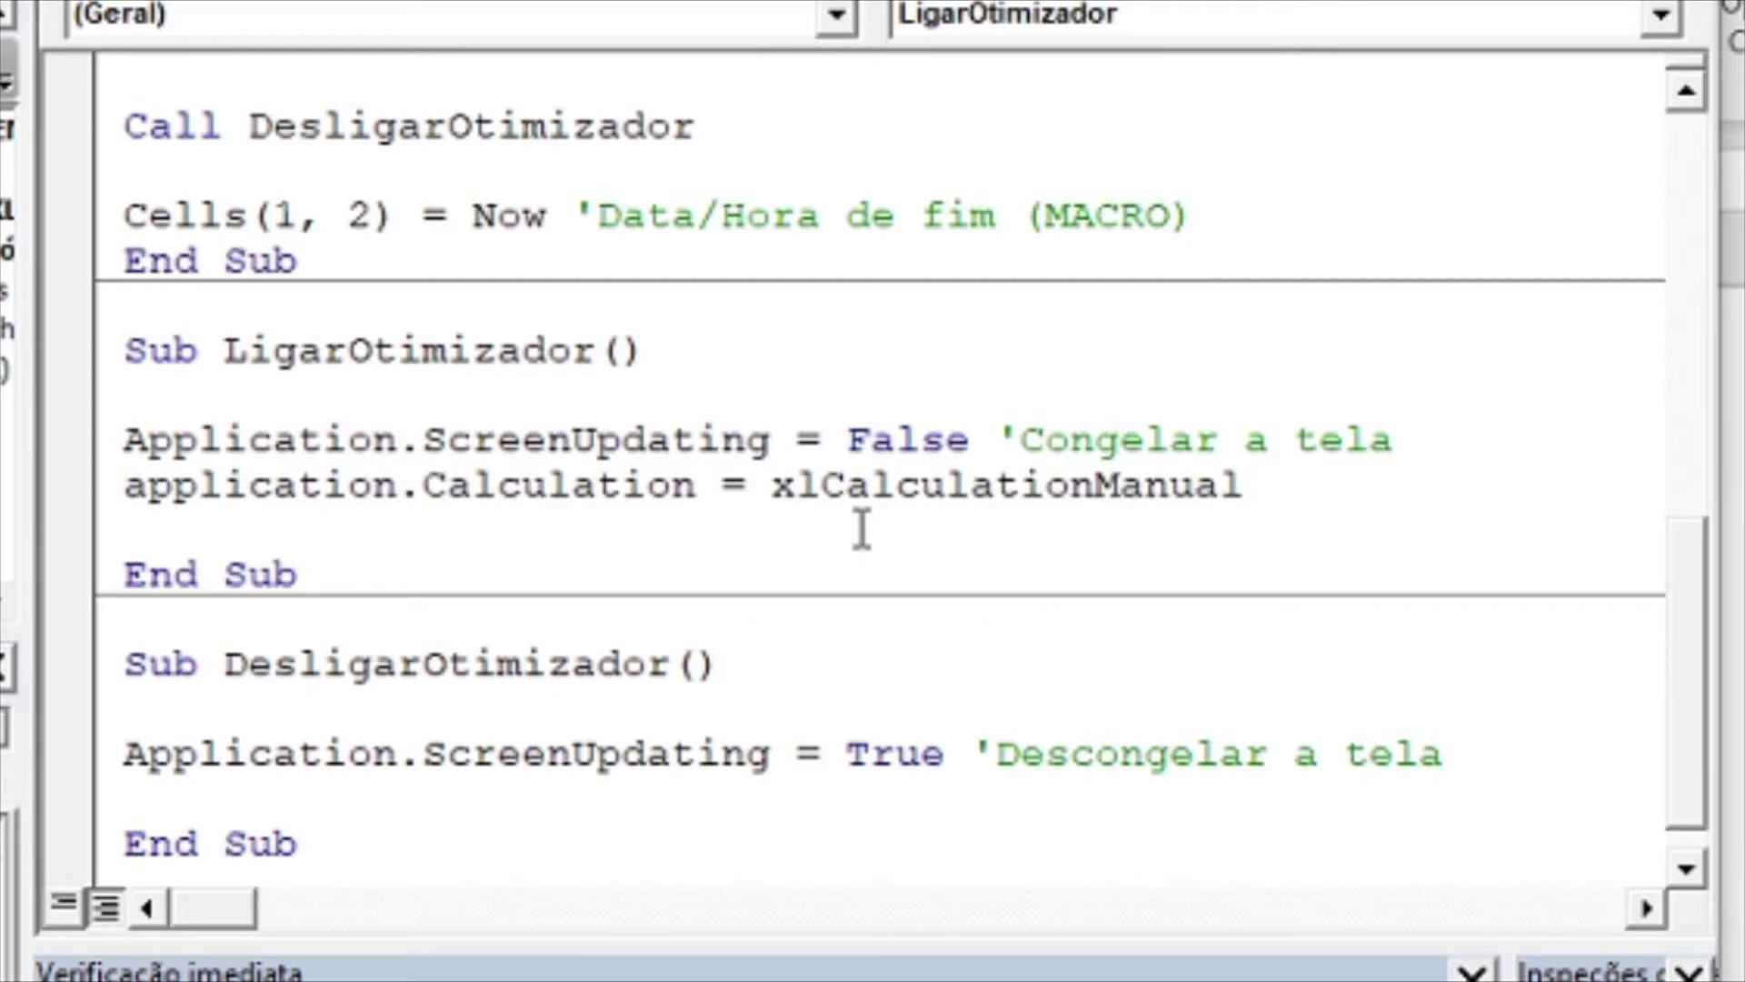
Add Application.Calculation = xlCalculationAutomatic to DesligarOtimizador.
{"action": "left_click", "coordinate": [416, 805]}
{"action": "type", "text": "a"}
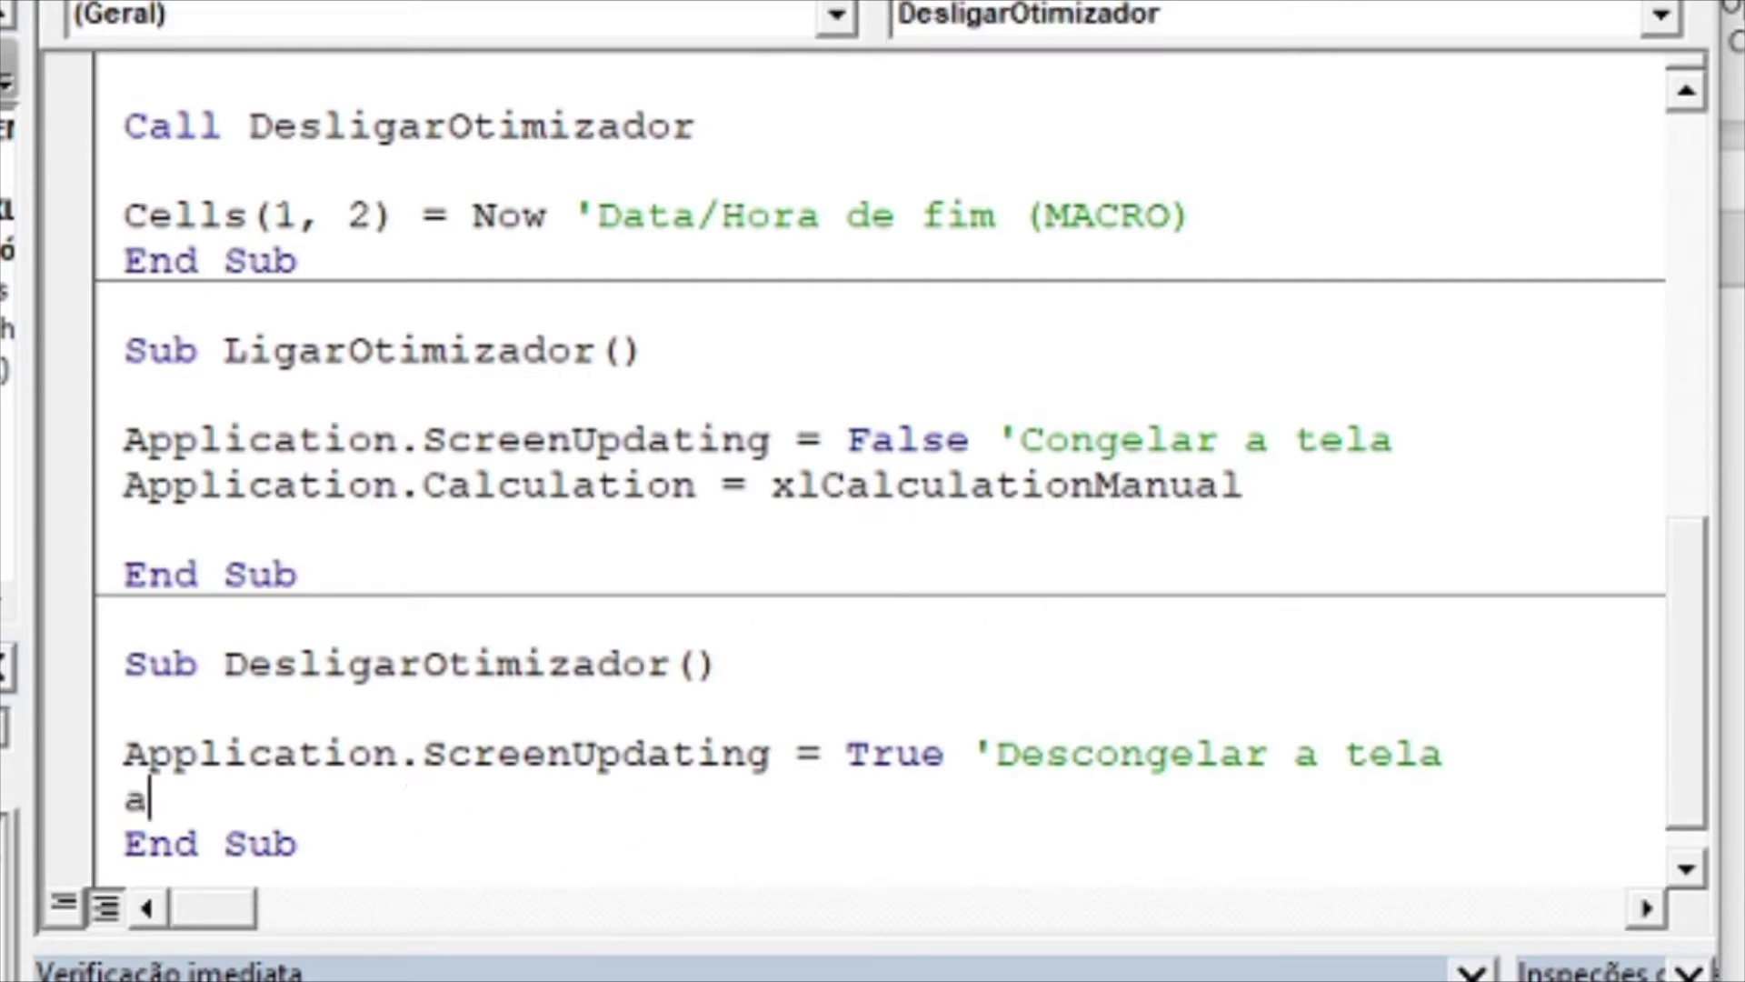
{"action": "type", "text": "pplication."}
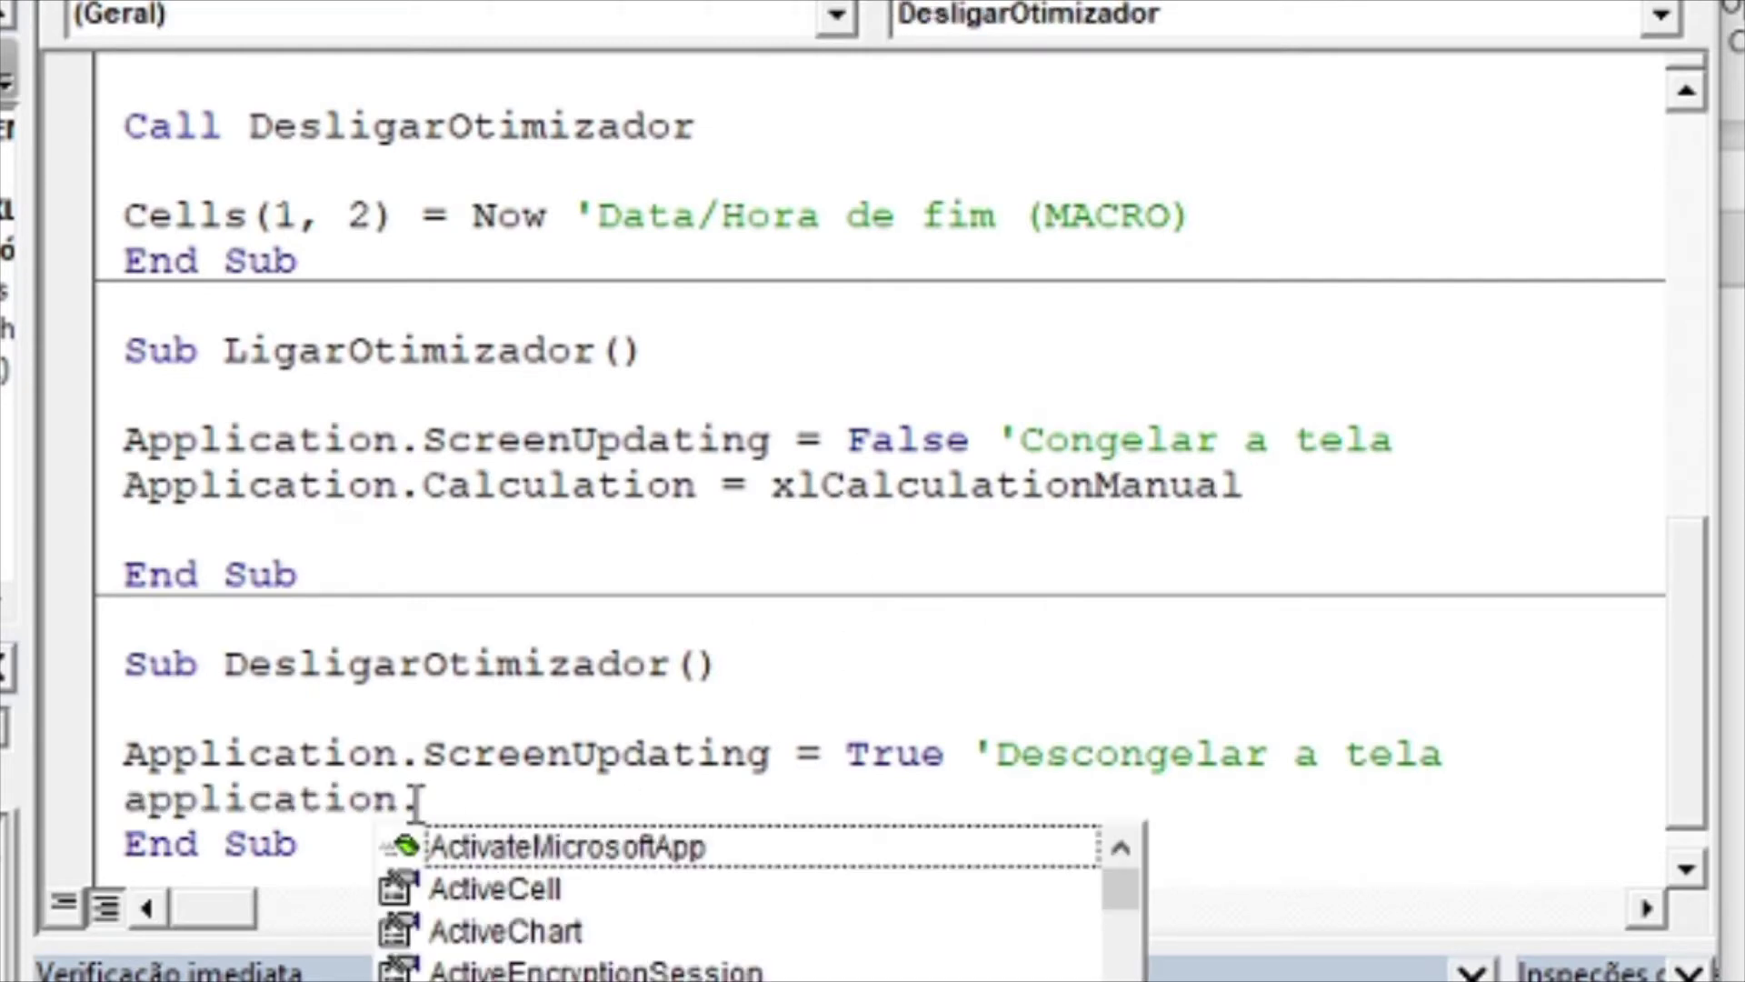
{"action": "type", "text": "Calculation = "}
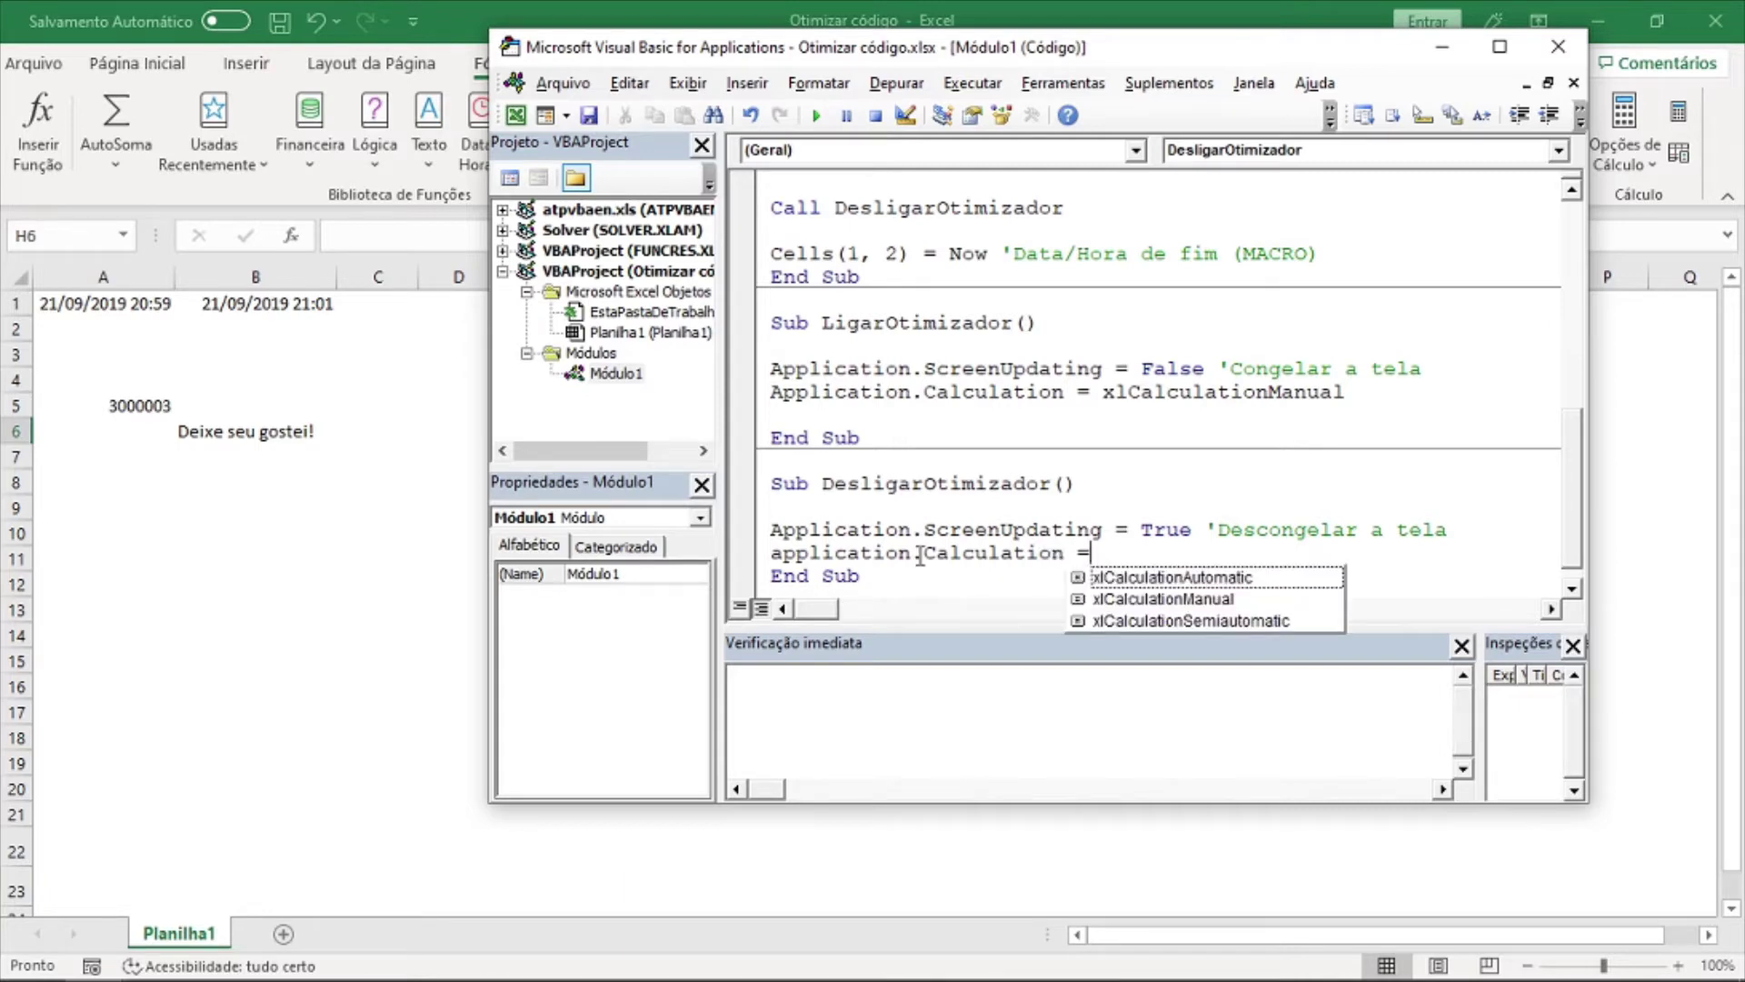
{"action": "type", "text": "xl"}
{"action": "key", "text": "Tab"}
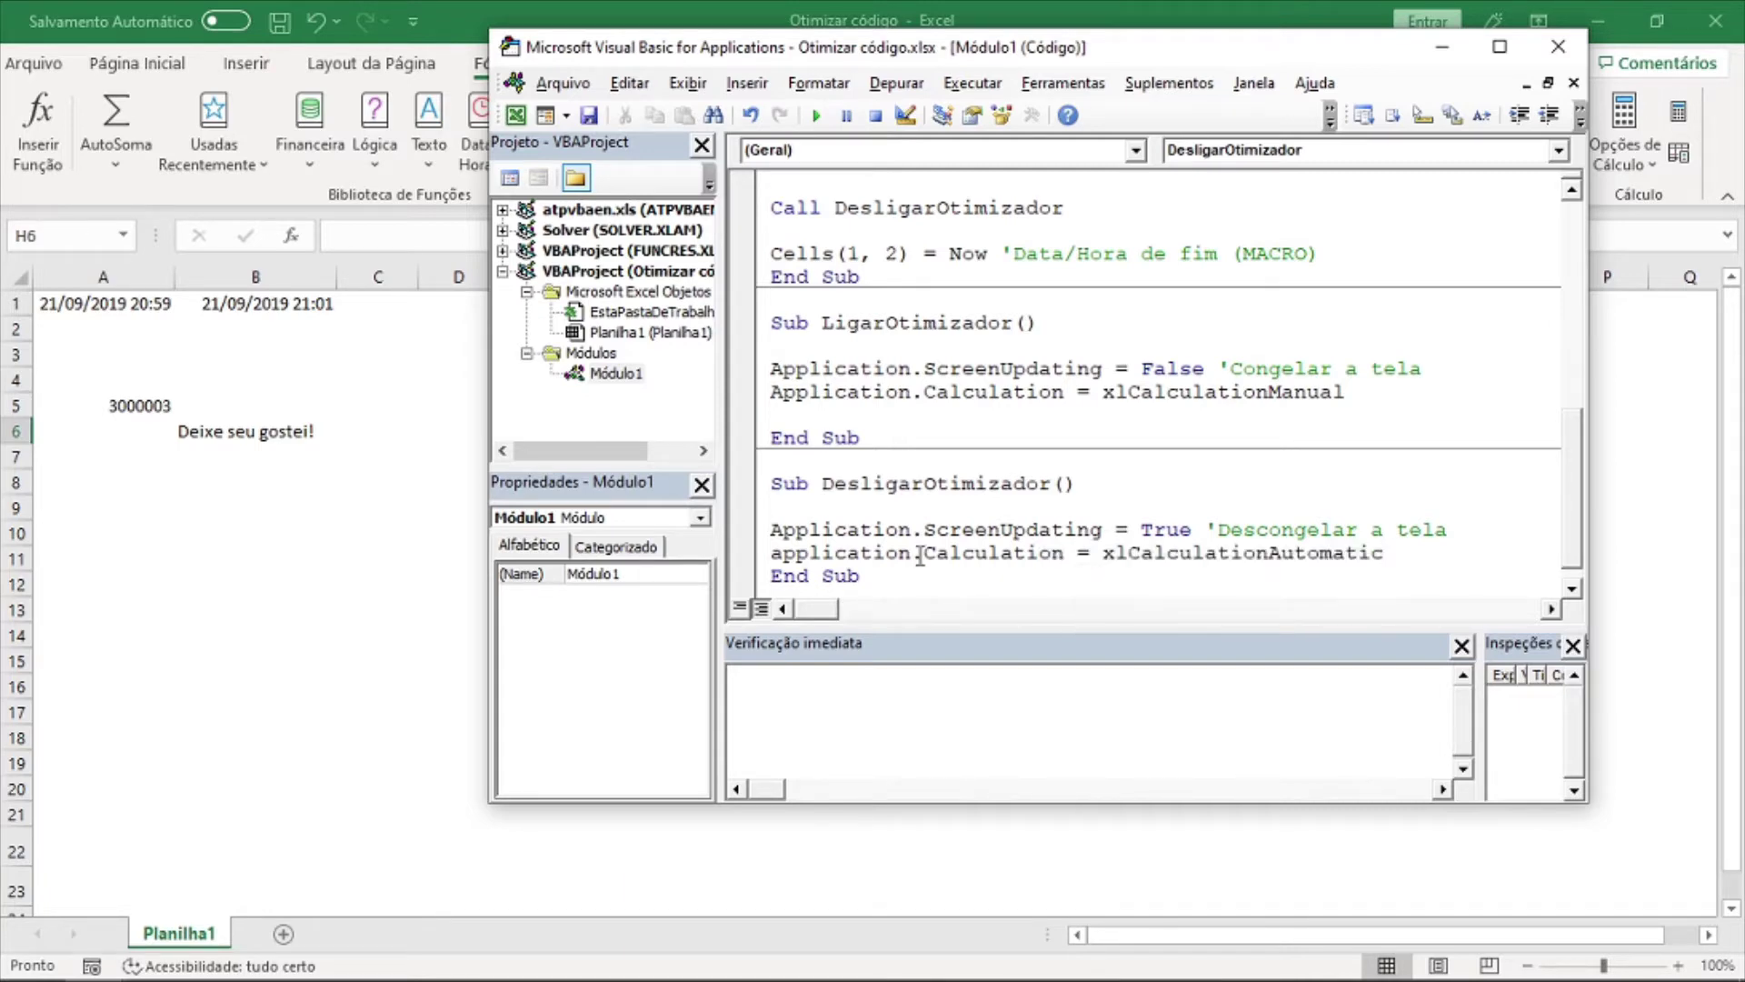
Comment the lines 'Forma de calculo manual' and 'Forma de calculo automatico', then run MacroRapida.
{"action": "left_click", "coordinate": [1359, 391]}
{"action": "type", "text": "'Forma de calc"}
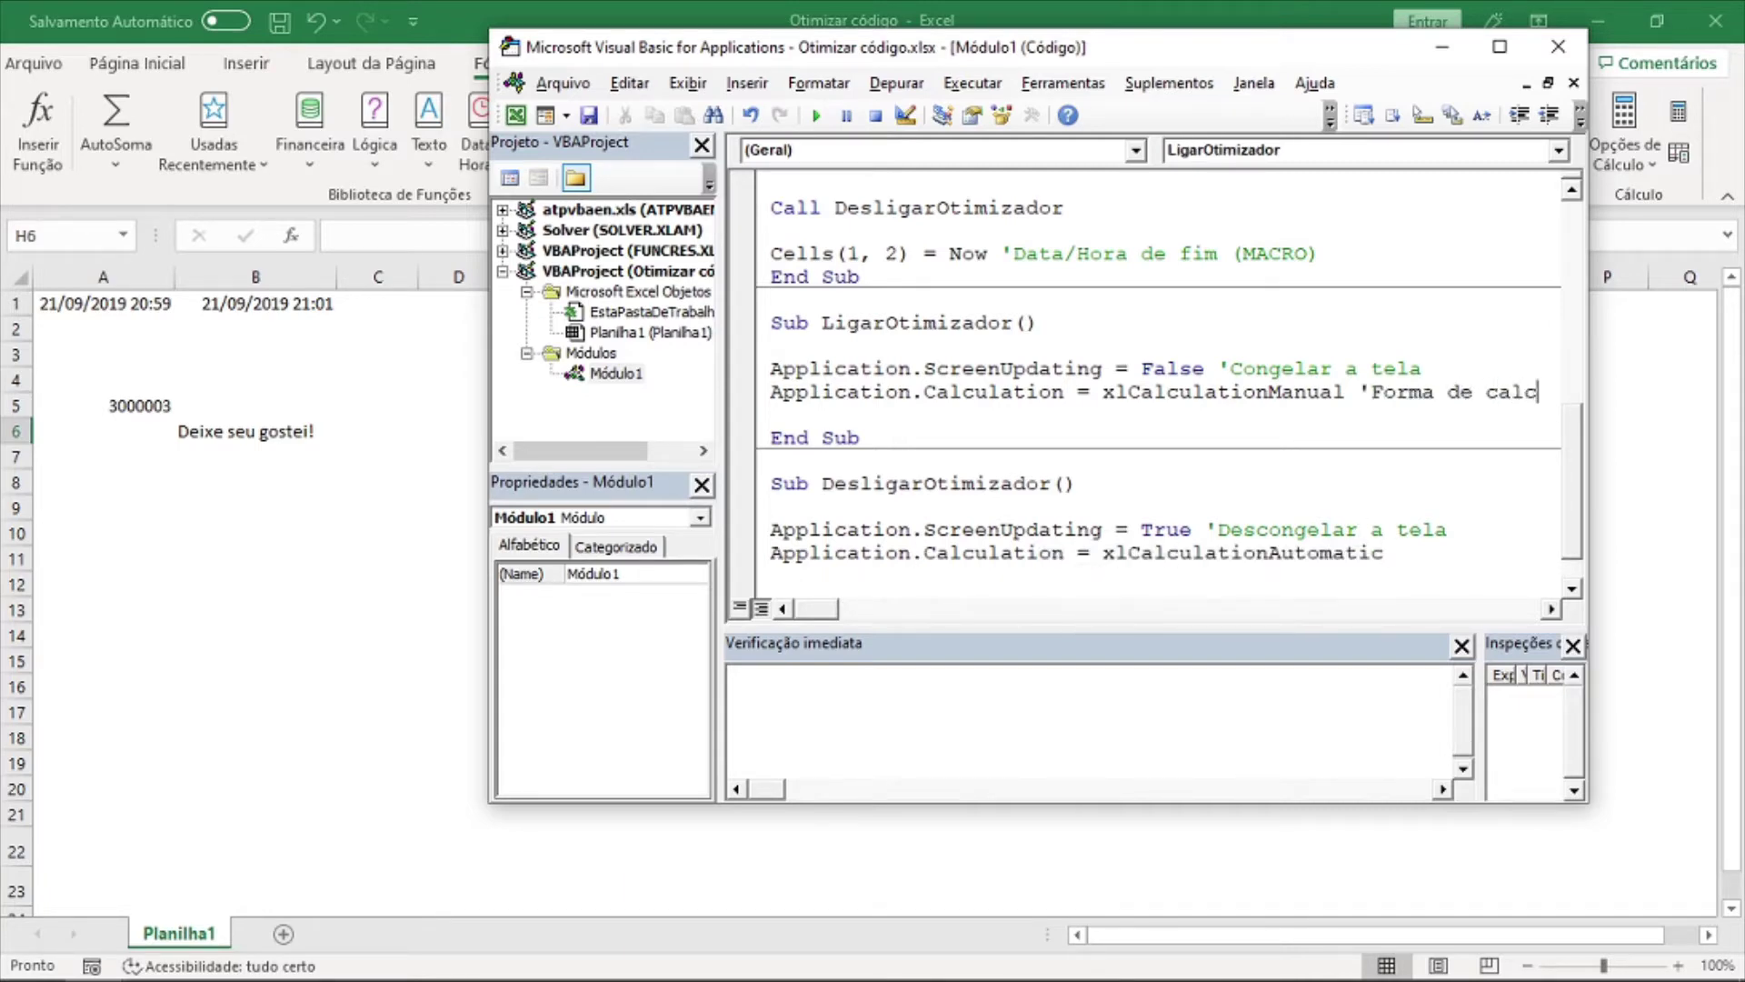
{"action": "type", "text": "ulo manual"}
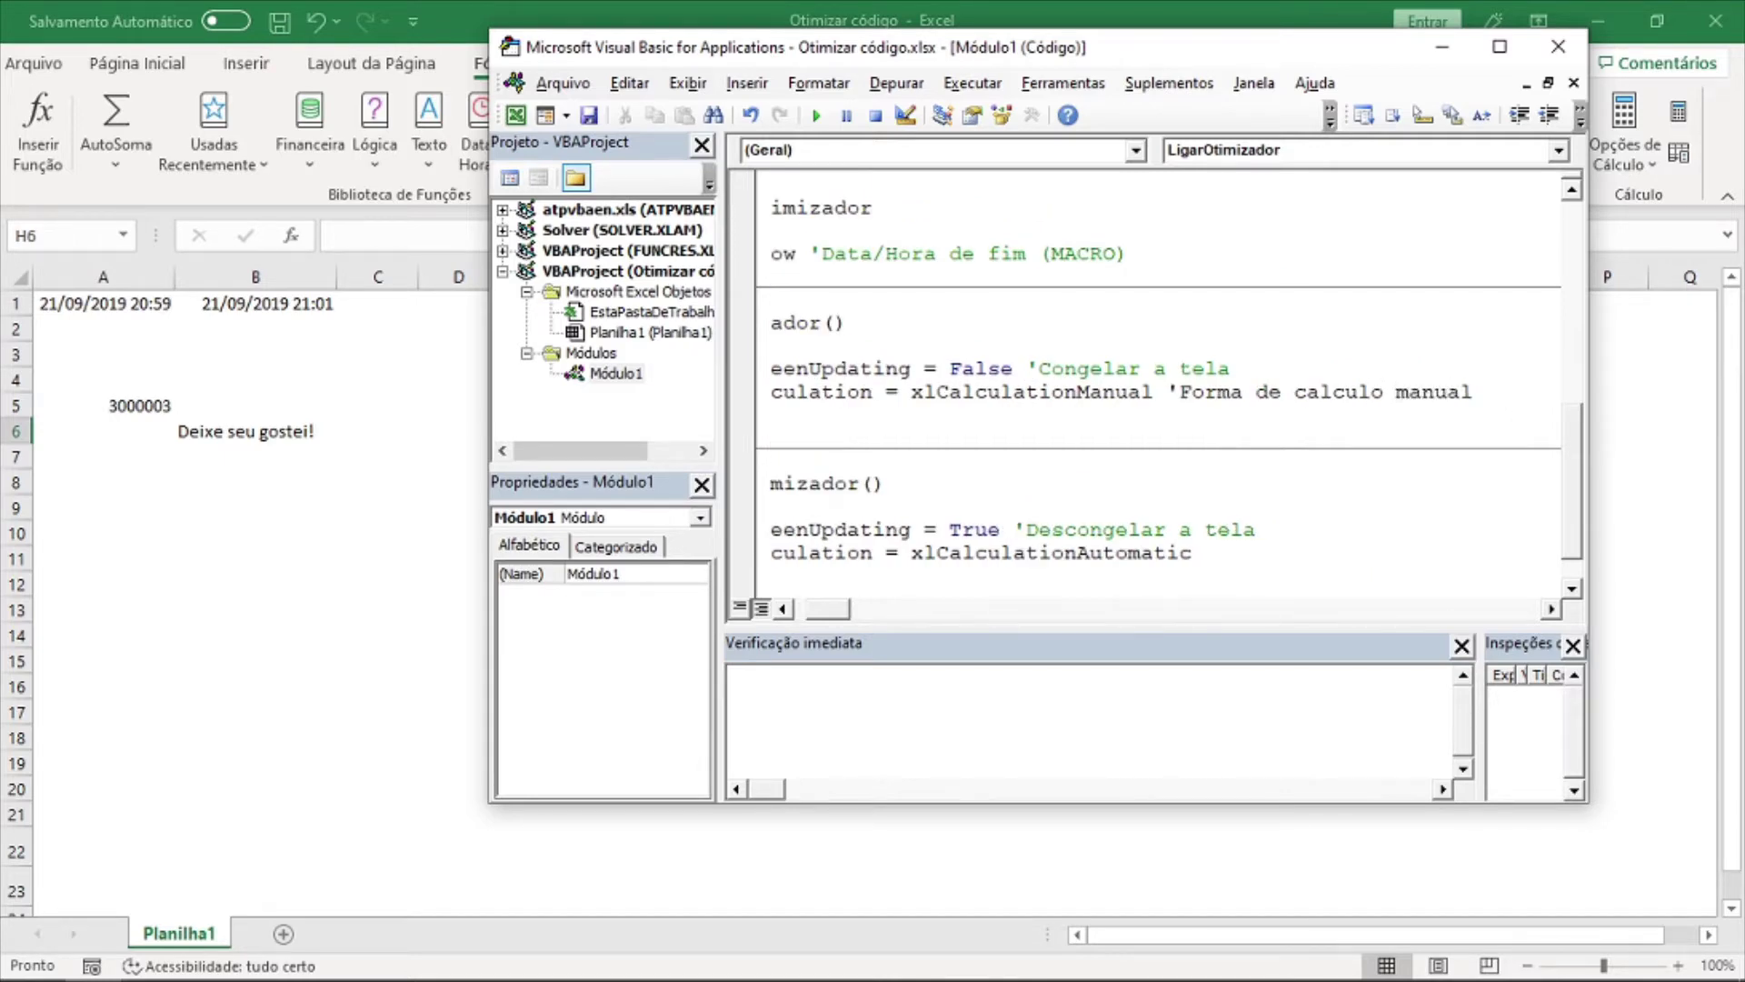
{"action": "left_click", "coordinate": [1324, 552]}
{"action": "type", "text": "Forma"}
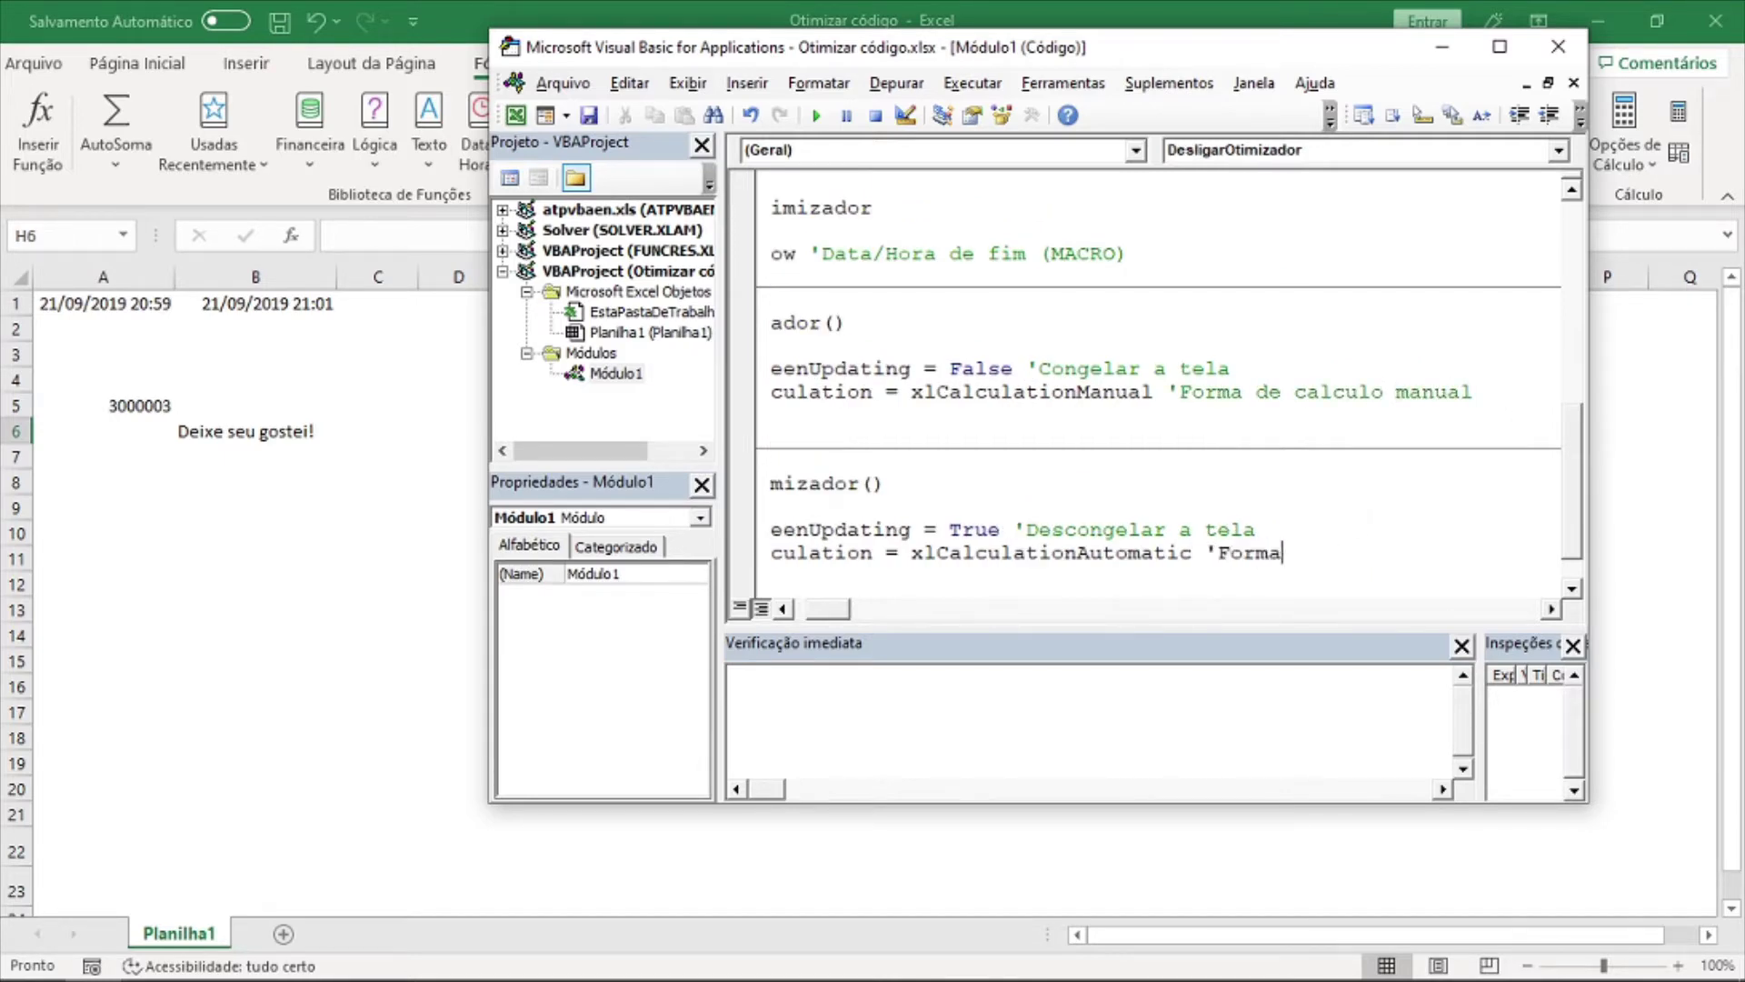
{"action": "type", "text": " de calcu"}
{"action": "key", "text": "BackSpace"}
{"action": "key", "text": "BackSpace"}
{"action": "key", "text": "BackSpace"}
{"action": "type", "text": "l"}
{"action": "key", "text": "BackSpace"}
{"action": "type", "text": "alc"}
{"action": "type", "text": "ulo automat"}
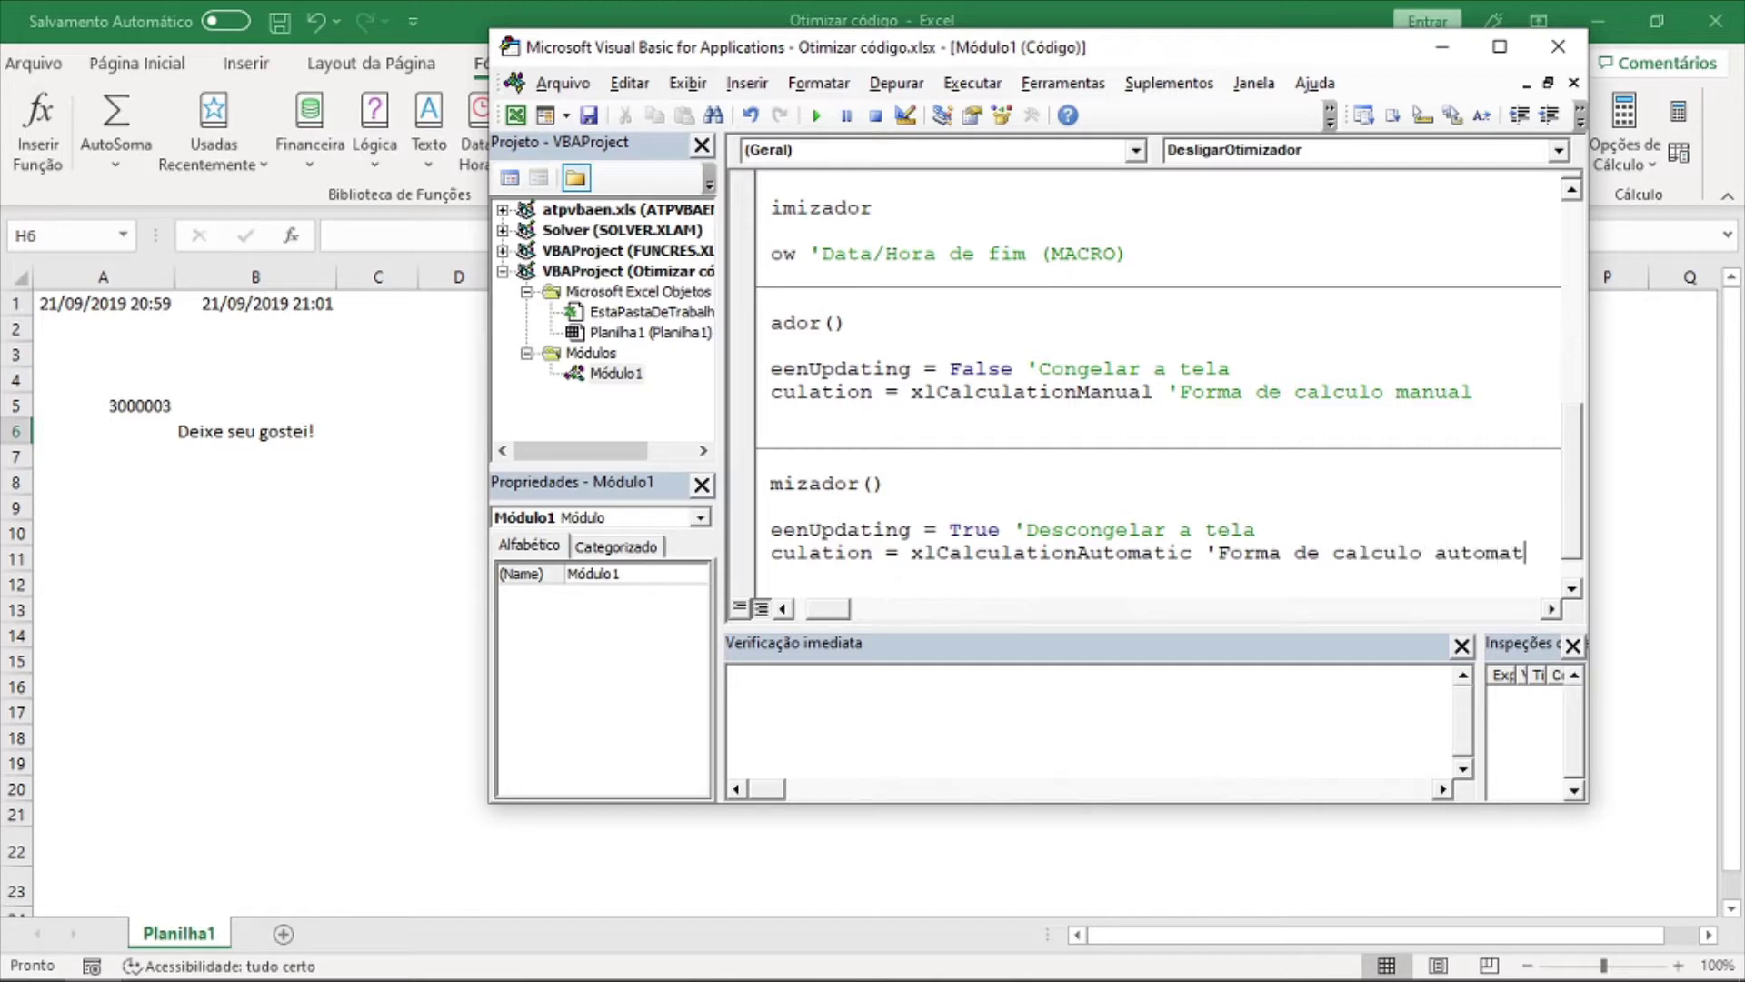
{"action": "type", "text": "ico"}
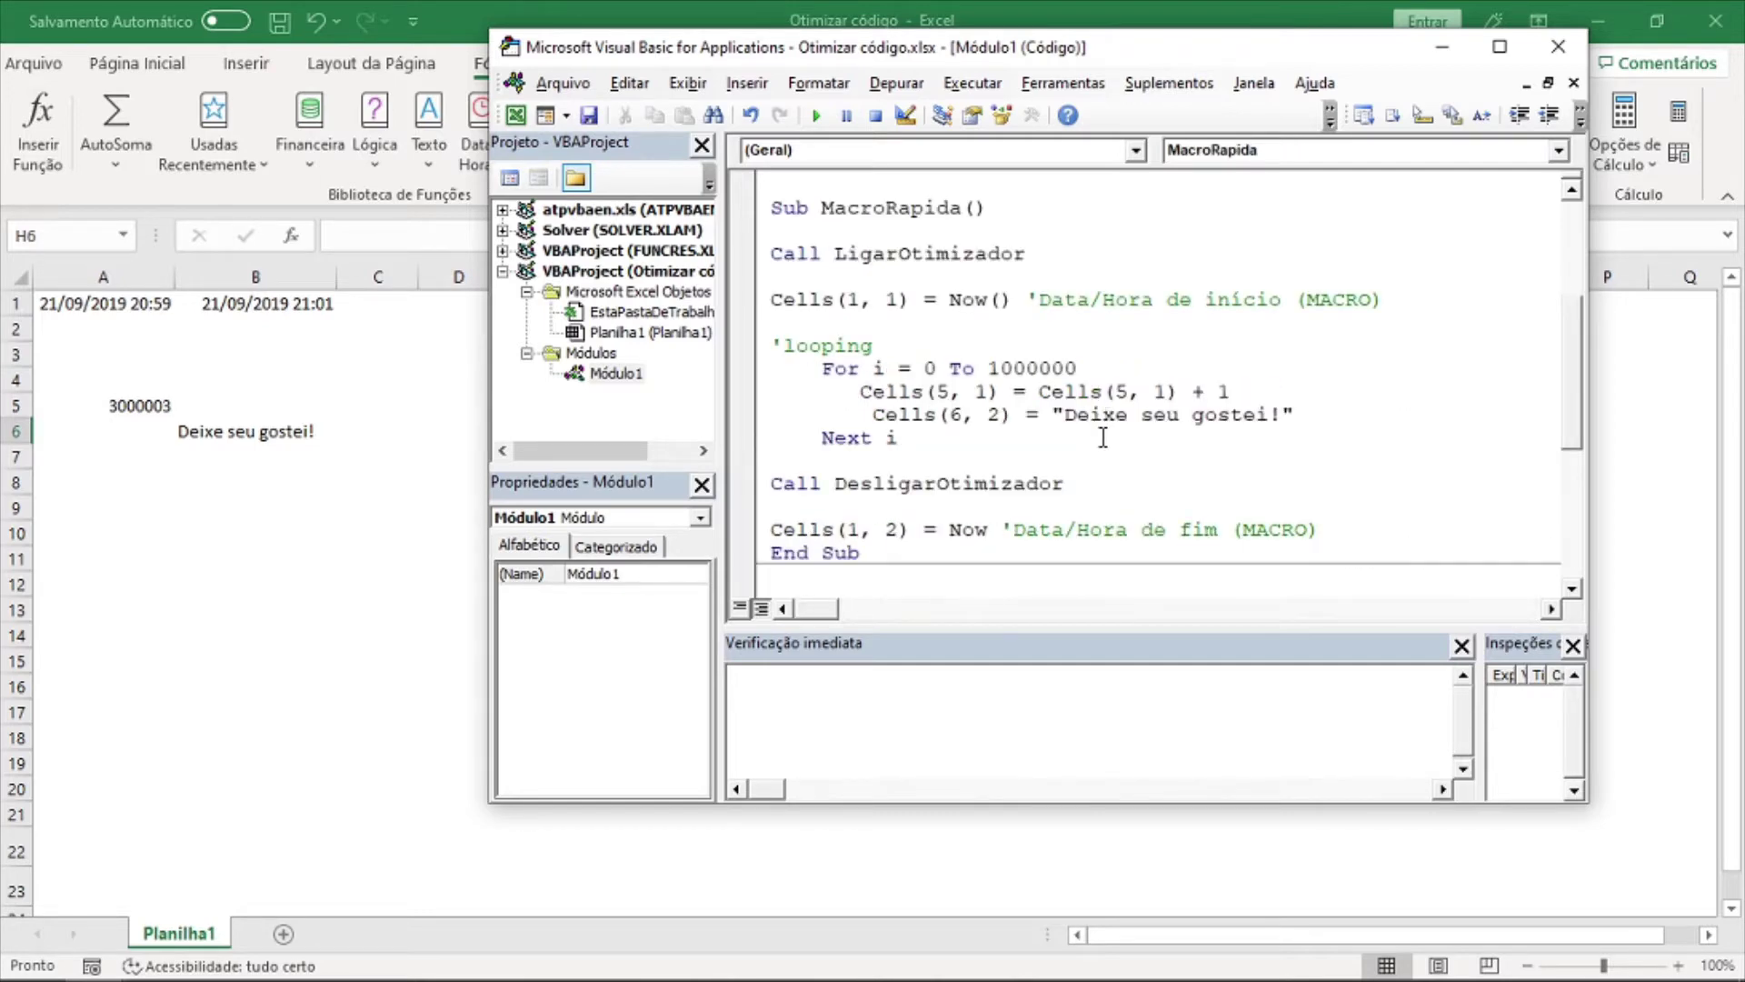
{"action": "left_click", "coordinate": [848, 300]}
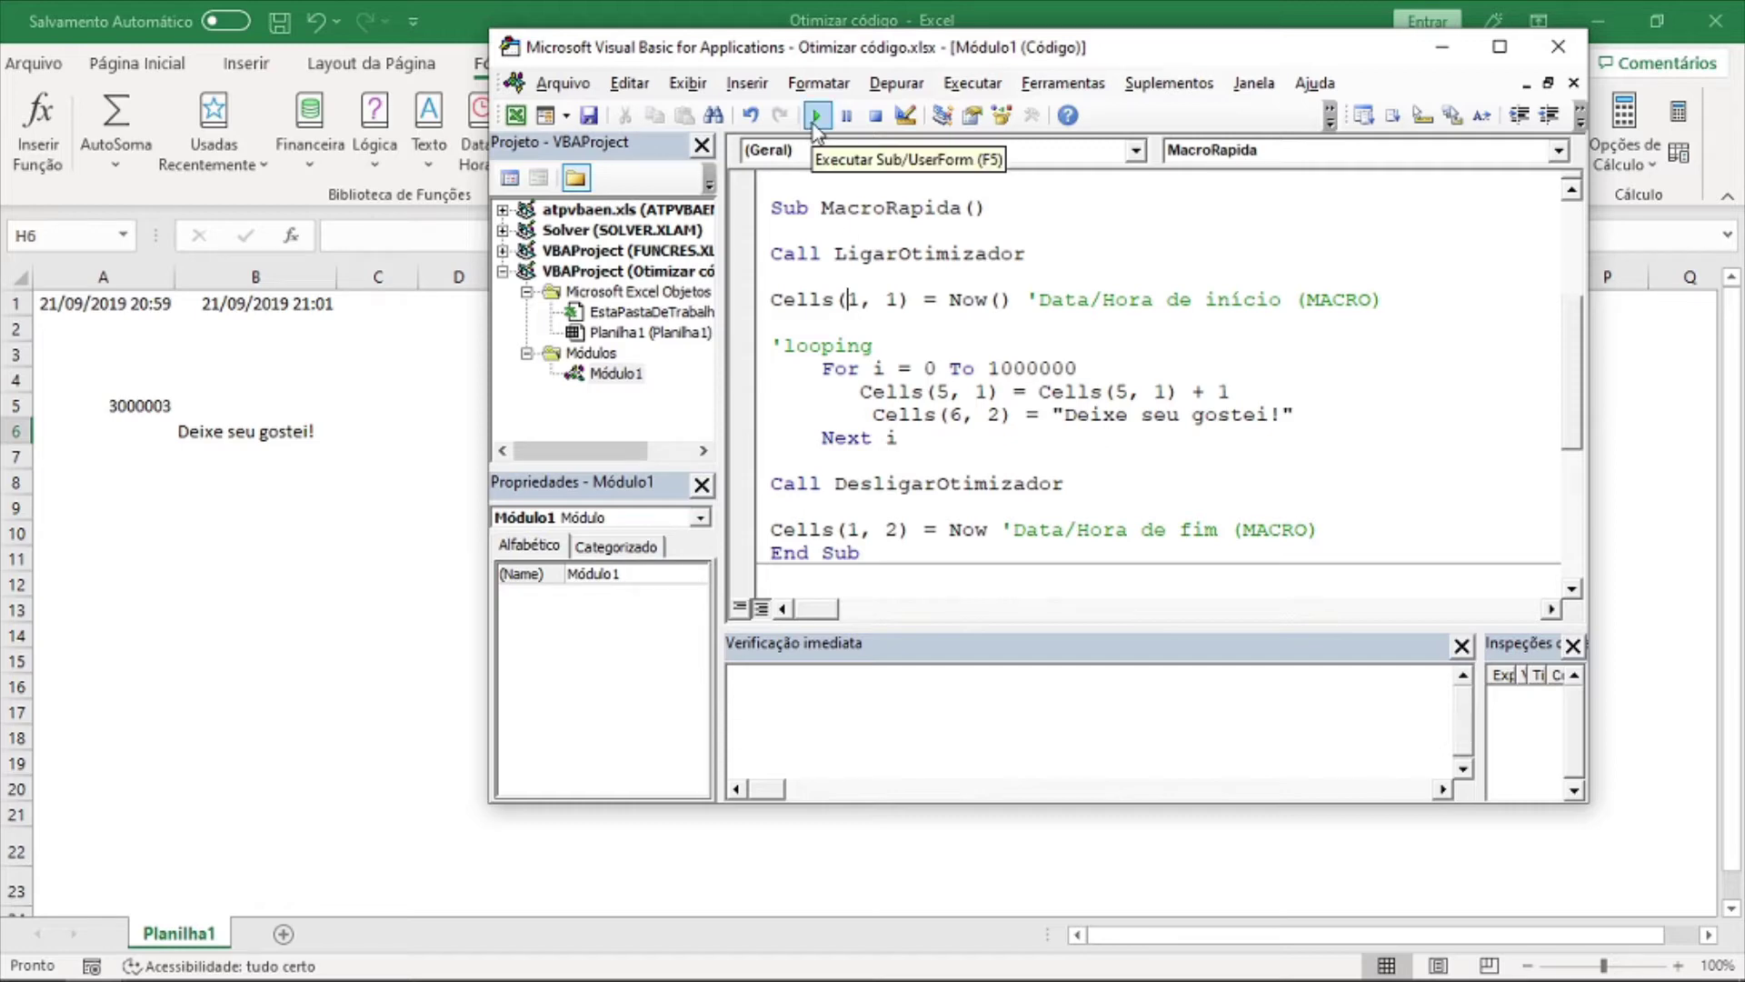
{"action": "left_click", "coordinate": [814, 118]}
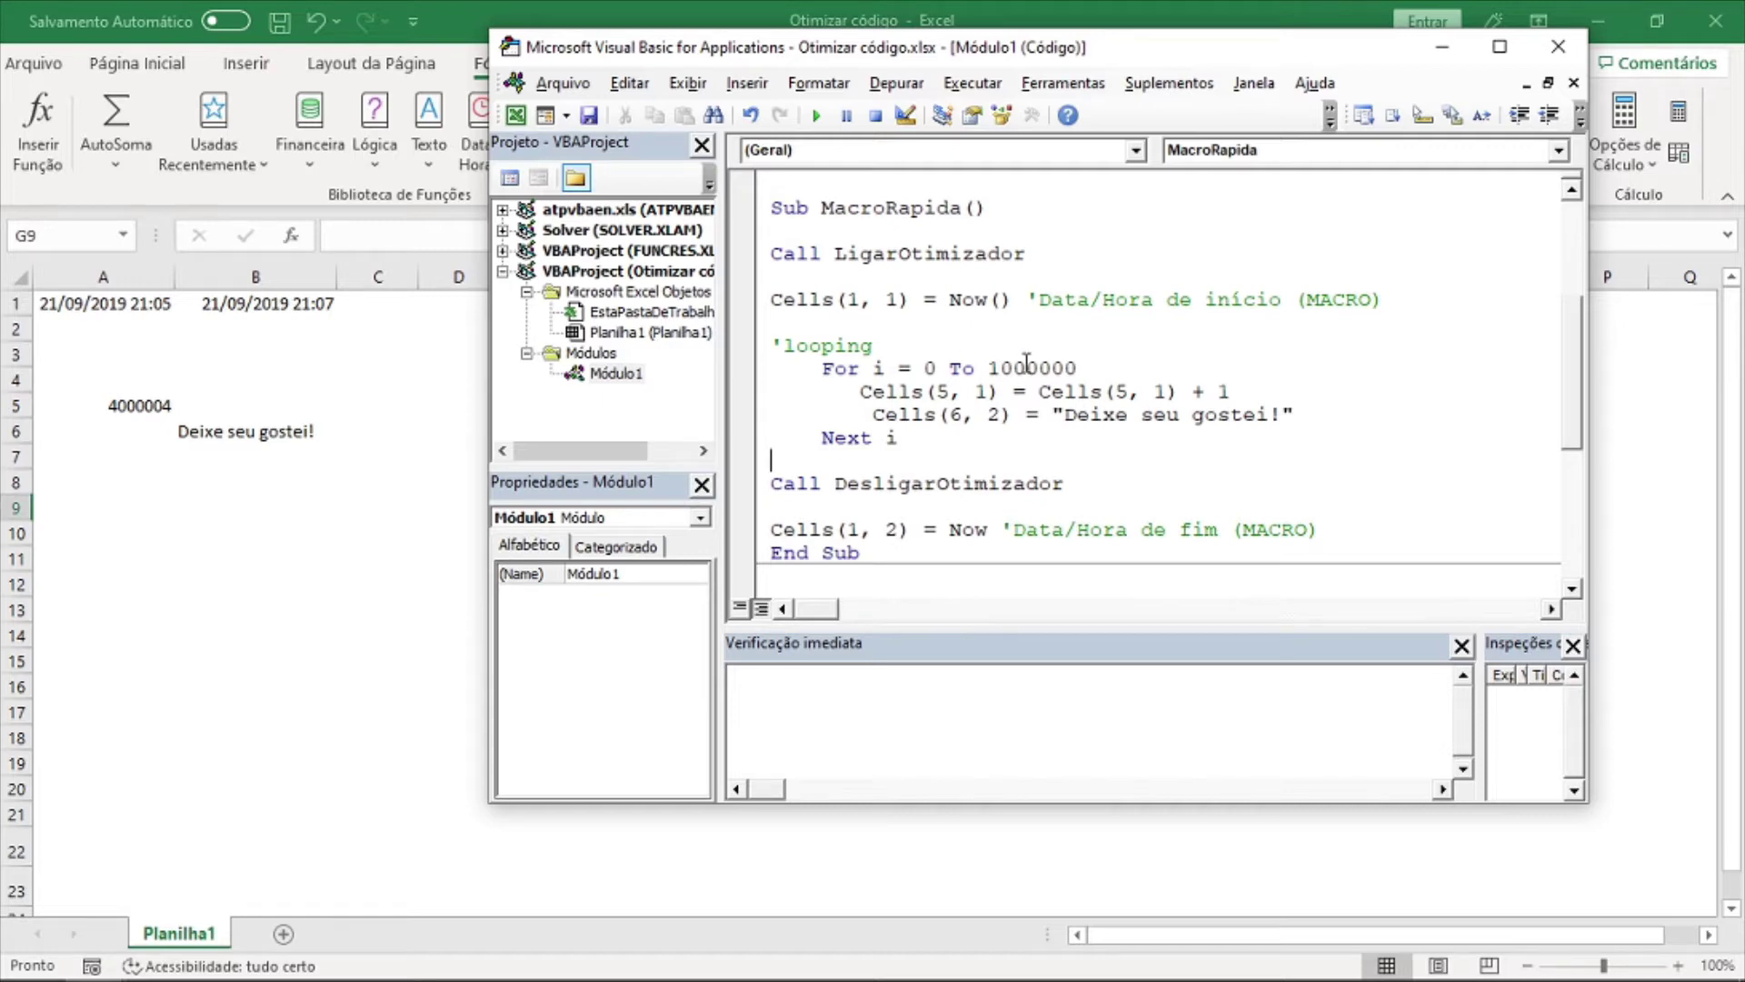
Paste start time 21:05:48 into E5 and end time 21:07:04 into F5.
{"action": "left_click", "coordinate": [395, 324]}
{"action": "left_click", "coordinate": [136, 306]}
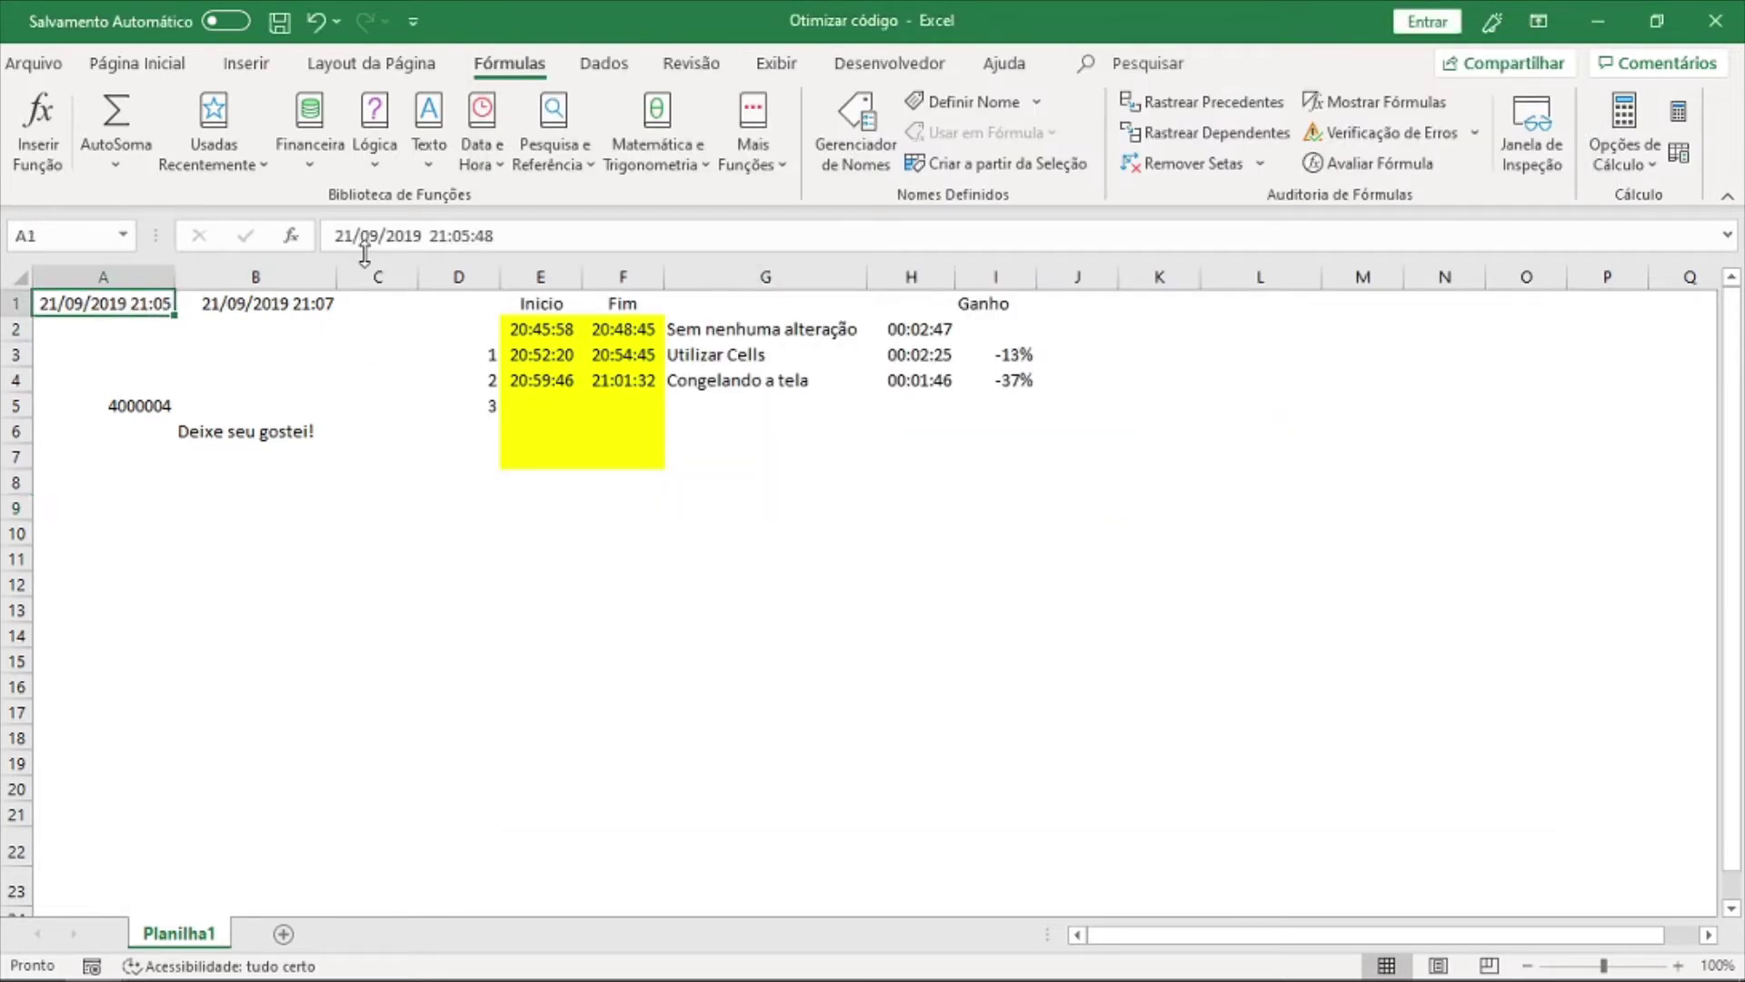
{"action": "left_click_drag", "start_coordinate": [429, 235], "coordinate": [496, 235]}
{"action": "left_click", "coordinate": [541, 405]}
{"action": "type", "text": "21:05:48"}
{"action": "left_click", "coordinate": [307, 302]}
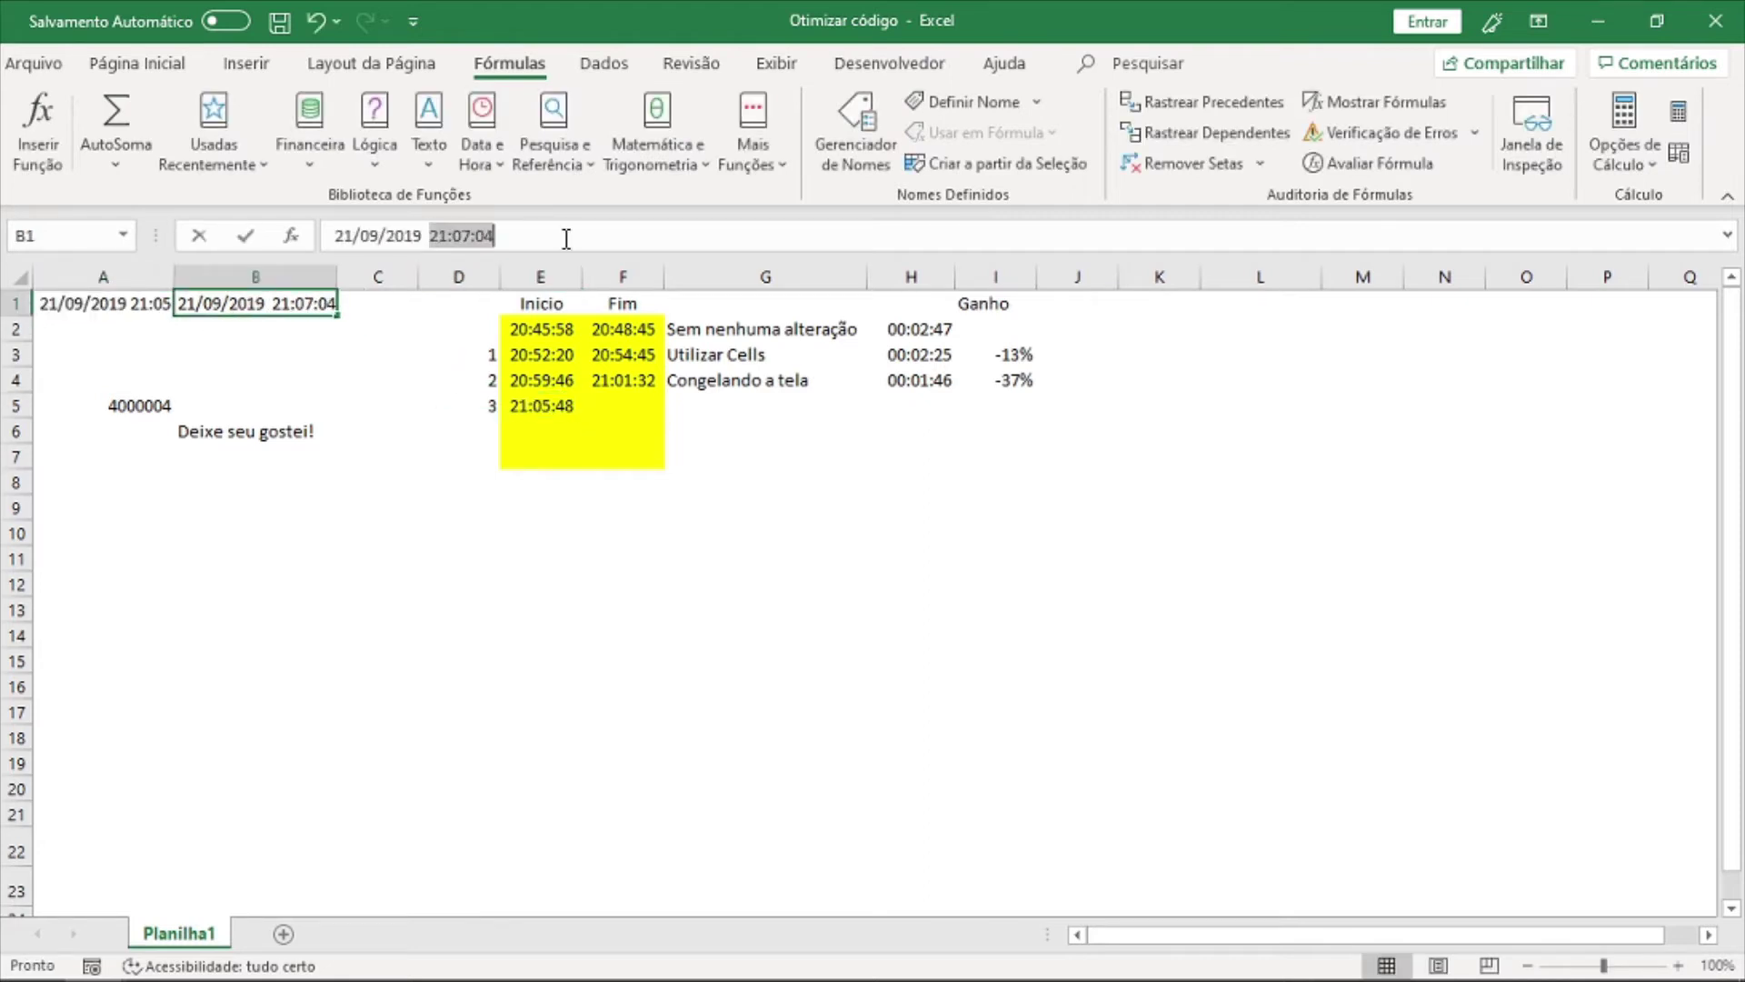
{"action": "key", "text": "ctrl+c"}
{"action": "left_click", "coordinate": [591, 391]}
{"action": "left_click", "coordinate": [600, 405]}
{"action": "key", "text": "ctrl+v"}
Fill row 5: description 'Calculo Manual/Automatico', duration formula from H4, and a -54% gain formula.
{"action": "left_click", "coordinate": [719, 402]}
{"action": "type", "text": "C"}
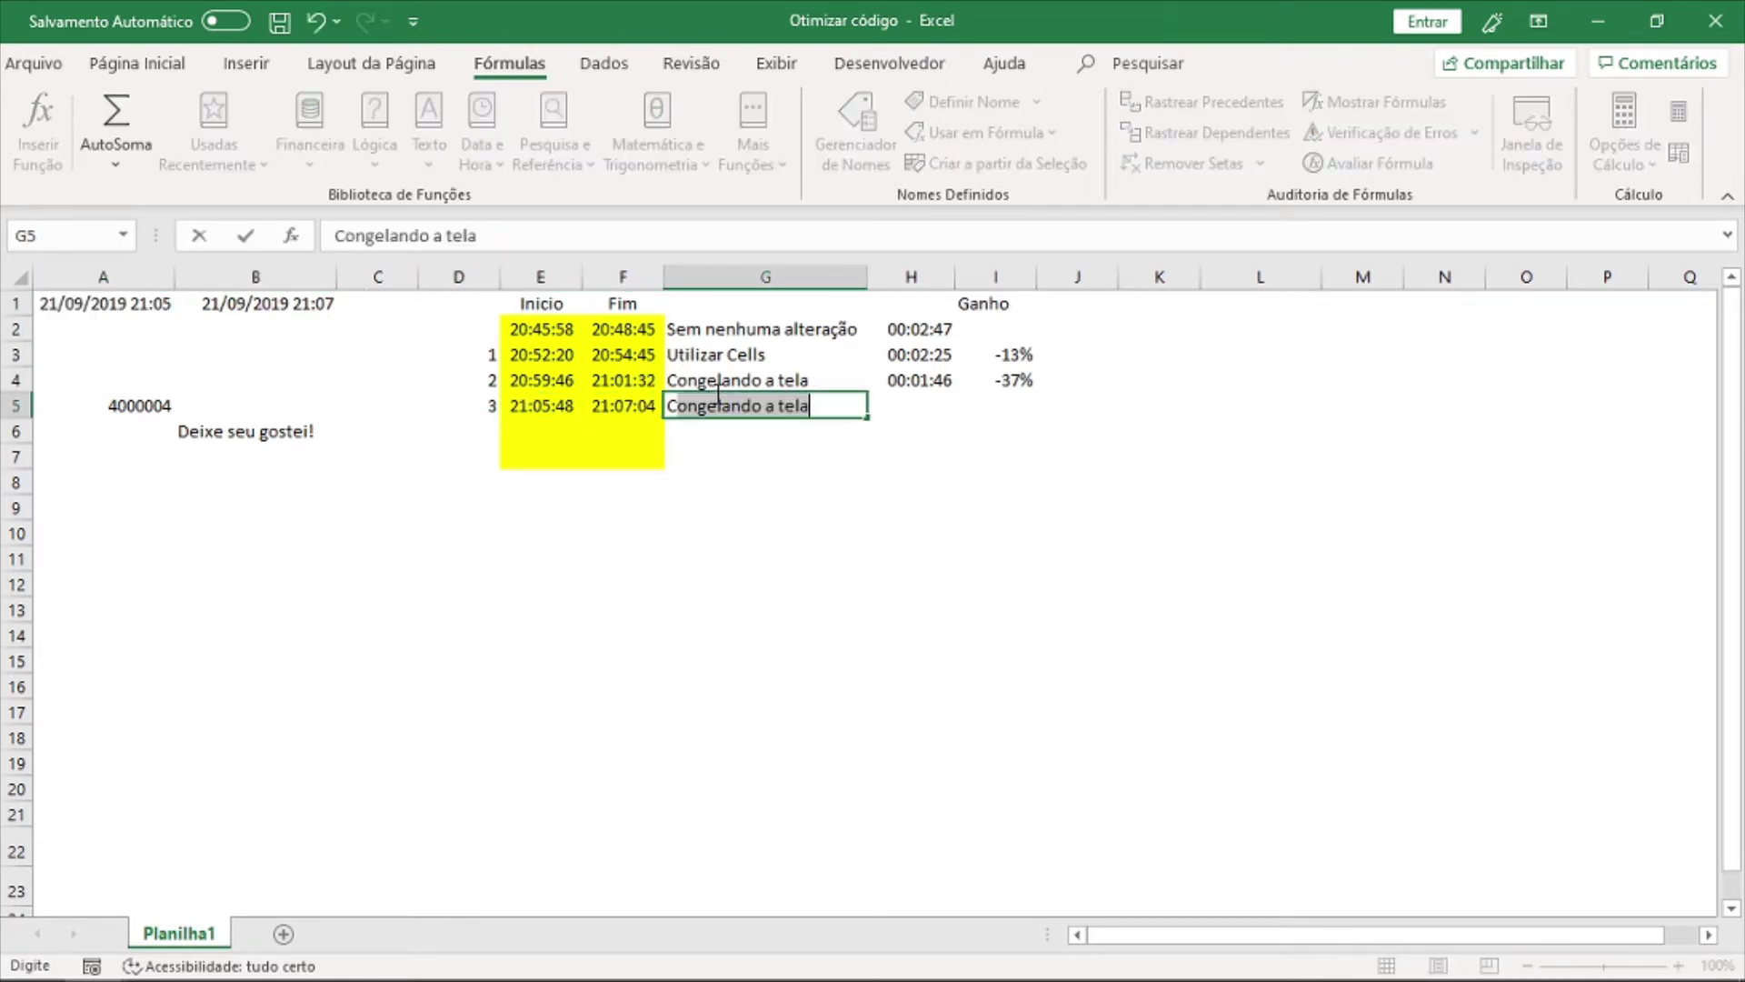
{"action": "type", "text": "alculo Manual"}
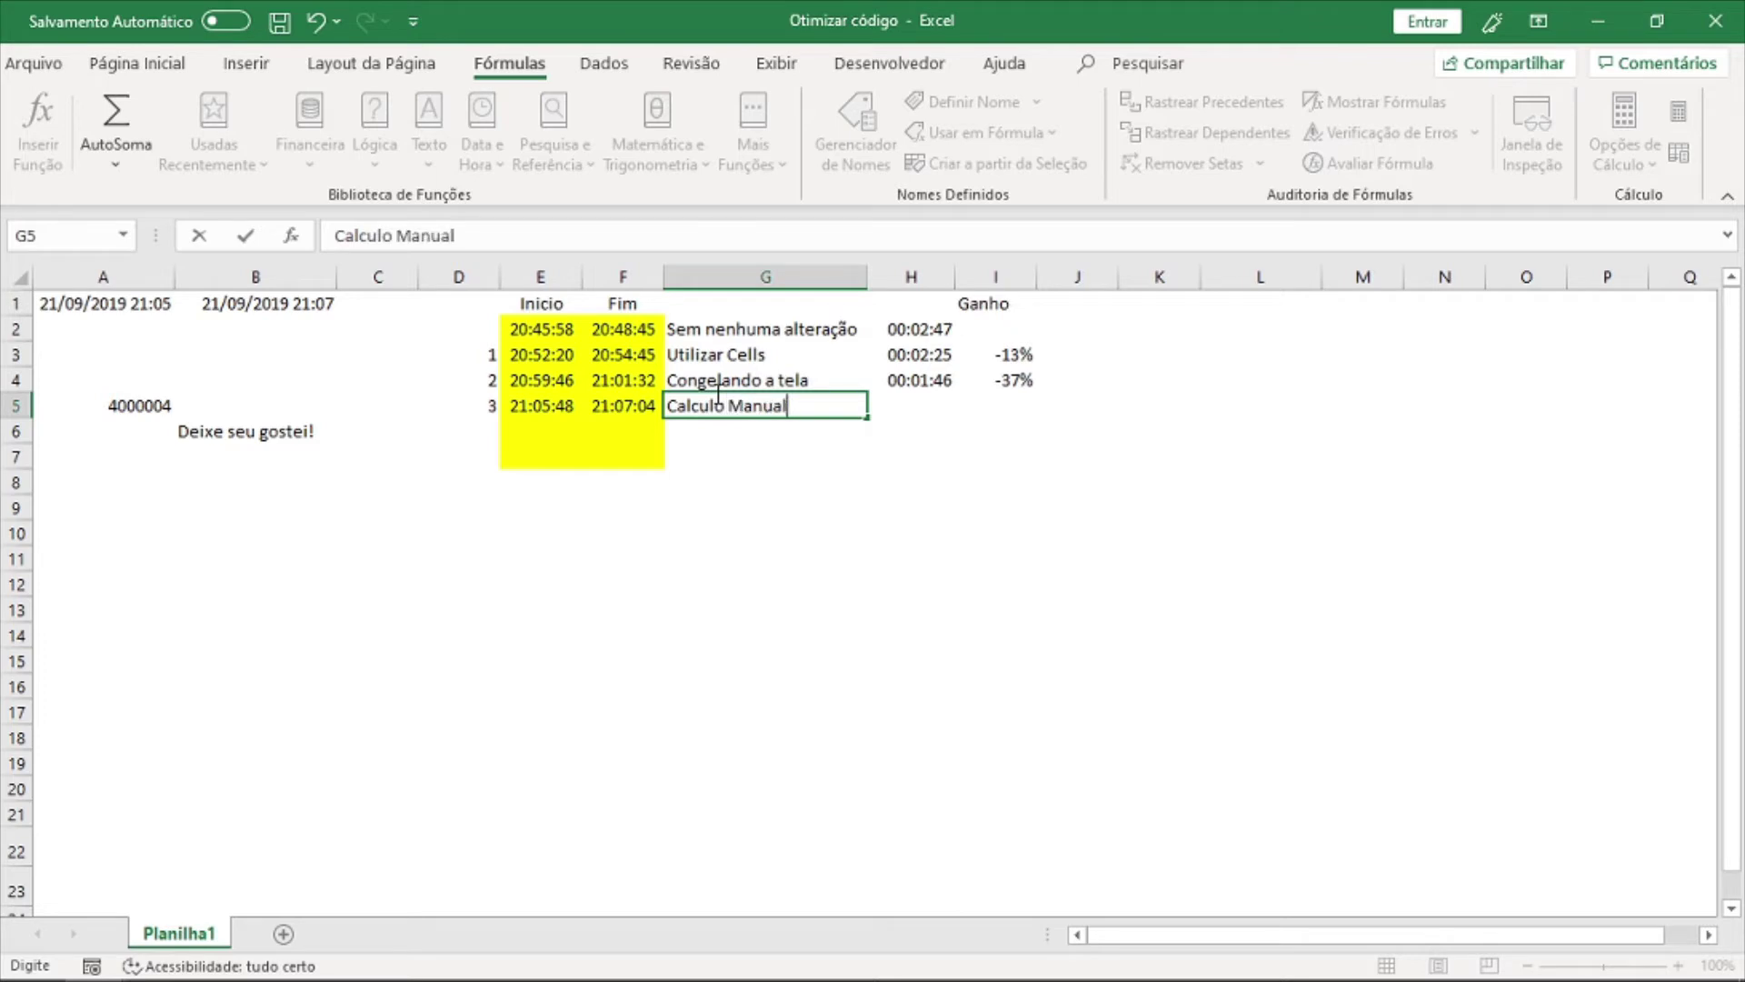
{"action": "type", "text": "/Automatico"}
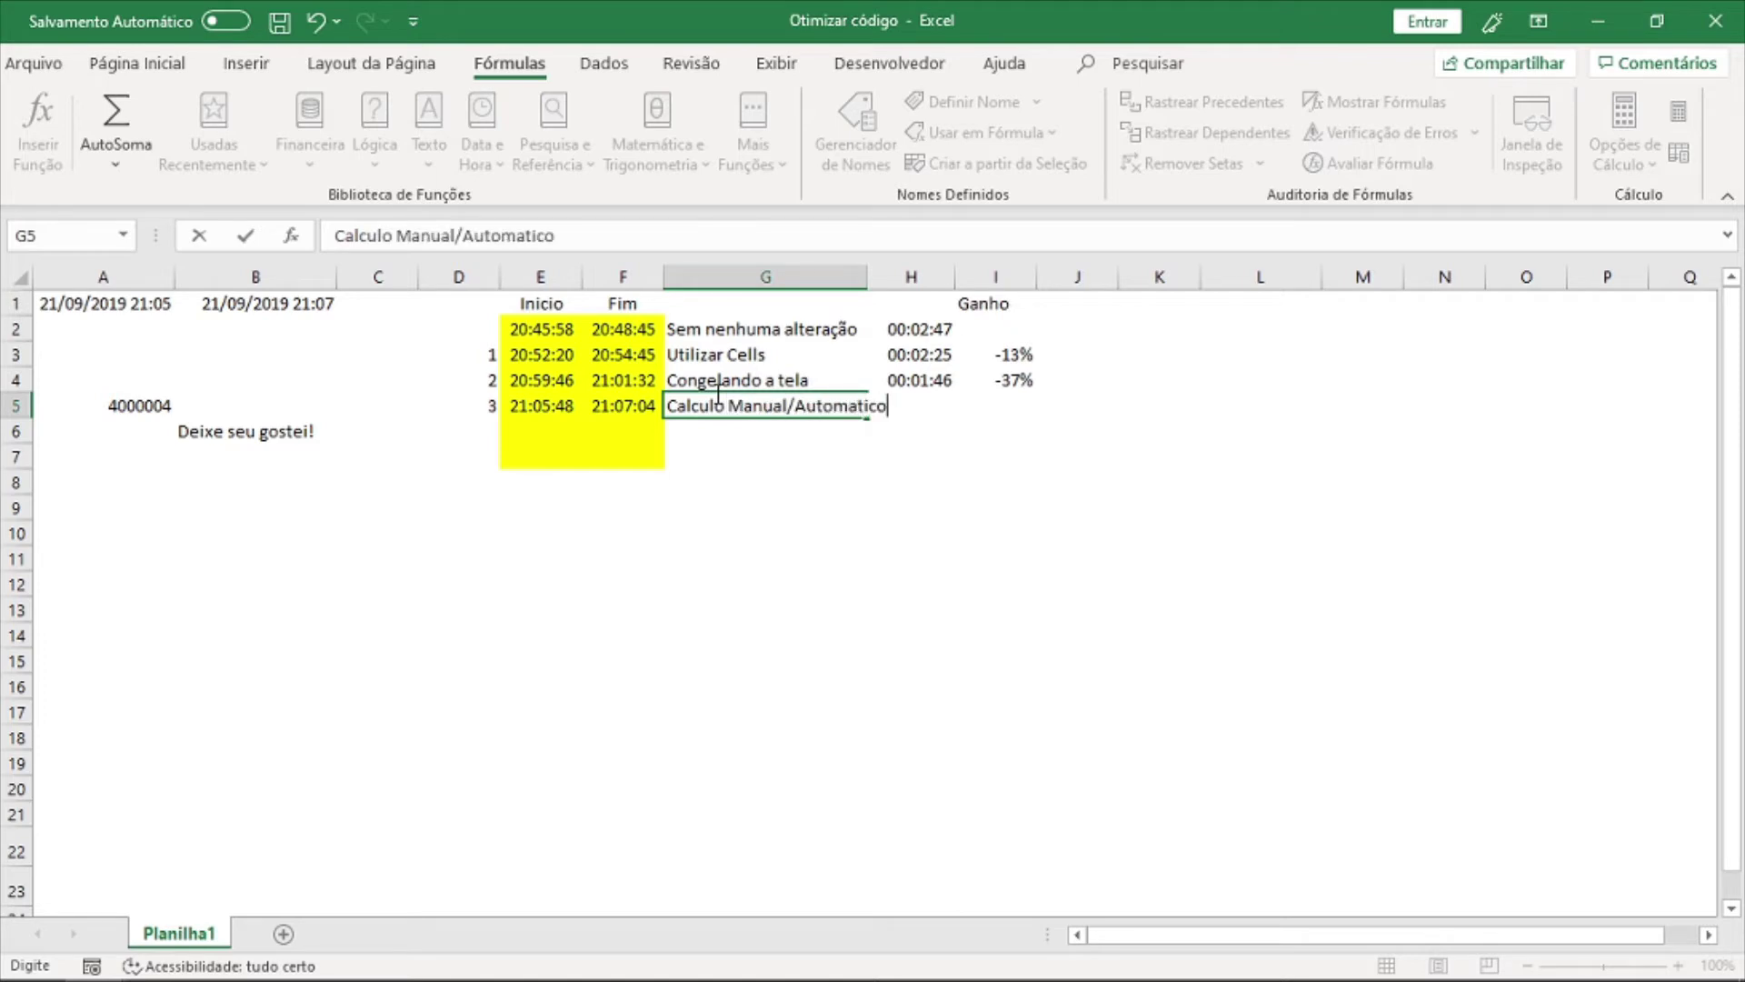
{"action": "key", "text": "Tab"}
{"action": "key", "text": "Up"}
{"action": "key", "text": "ctrl+c"}
{"action": "key", "text": "Down"}
{"action": "key", "text": "ctrl+v"}
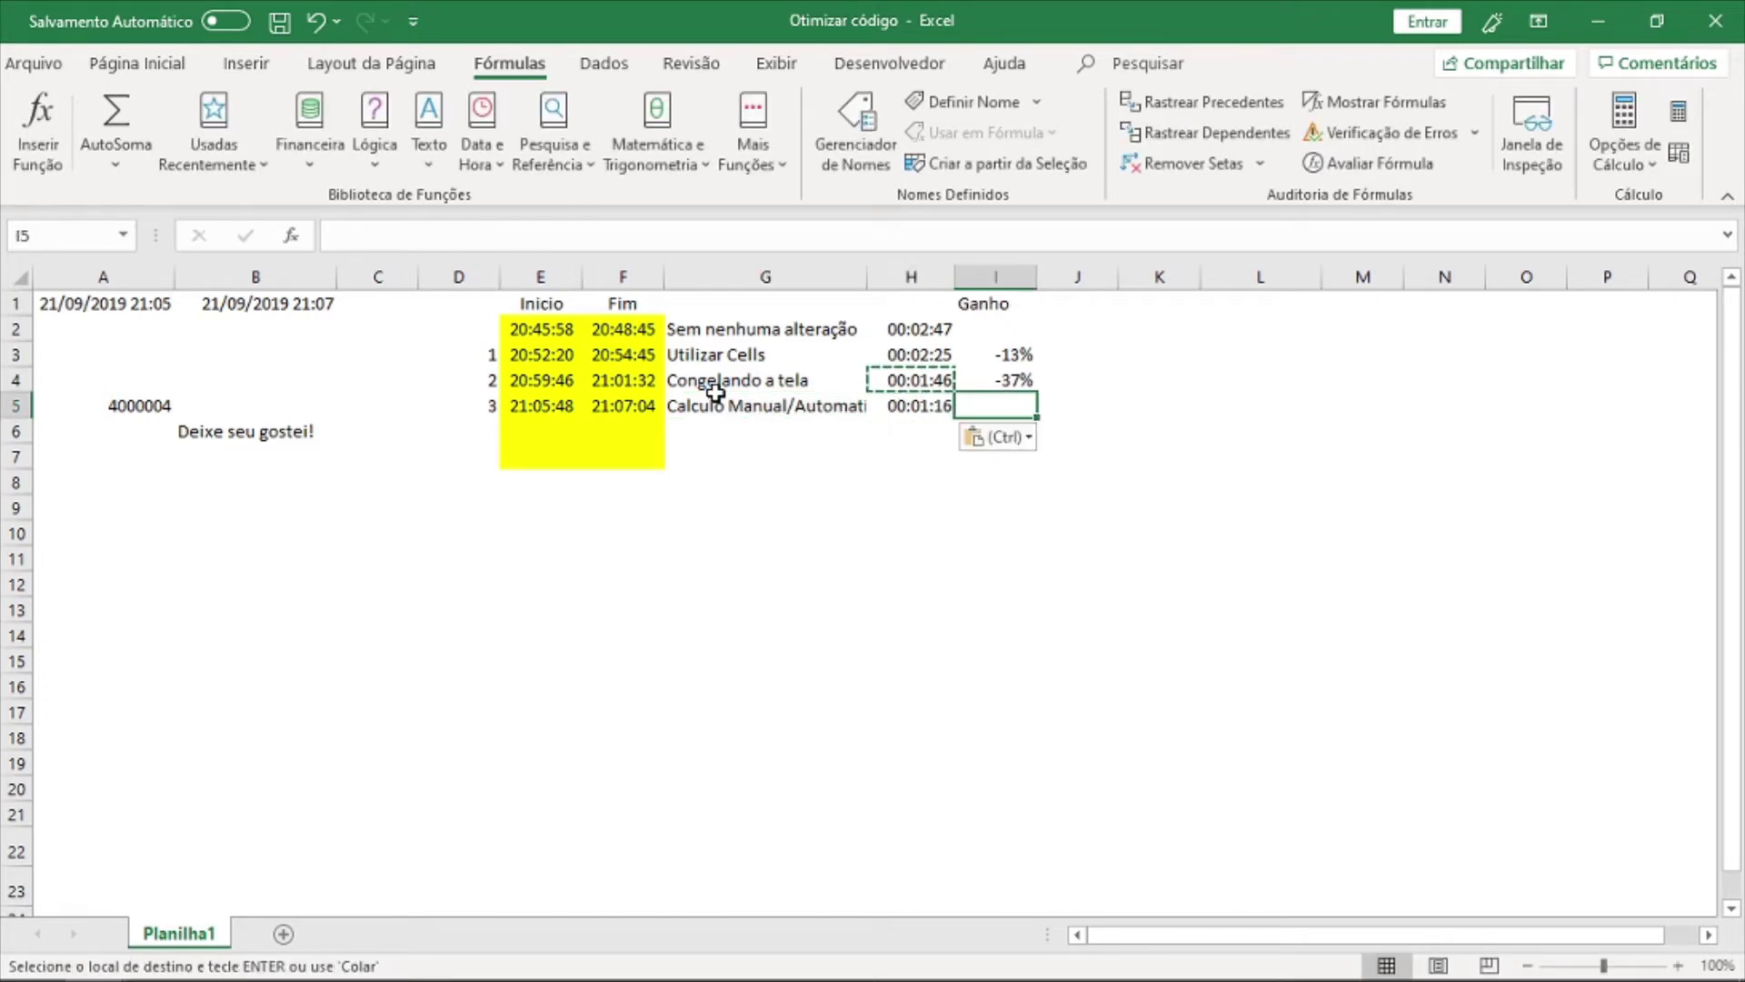
{"action": "key", "text": "Right"}
{"action": "type", "text": "="}
{"action": "key", "text": "Left"}
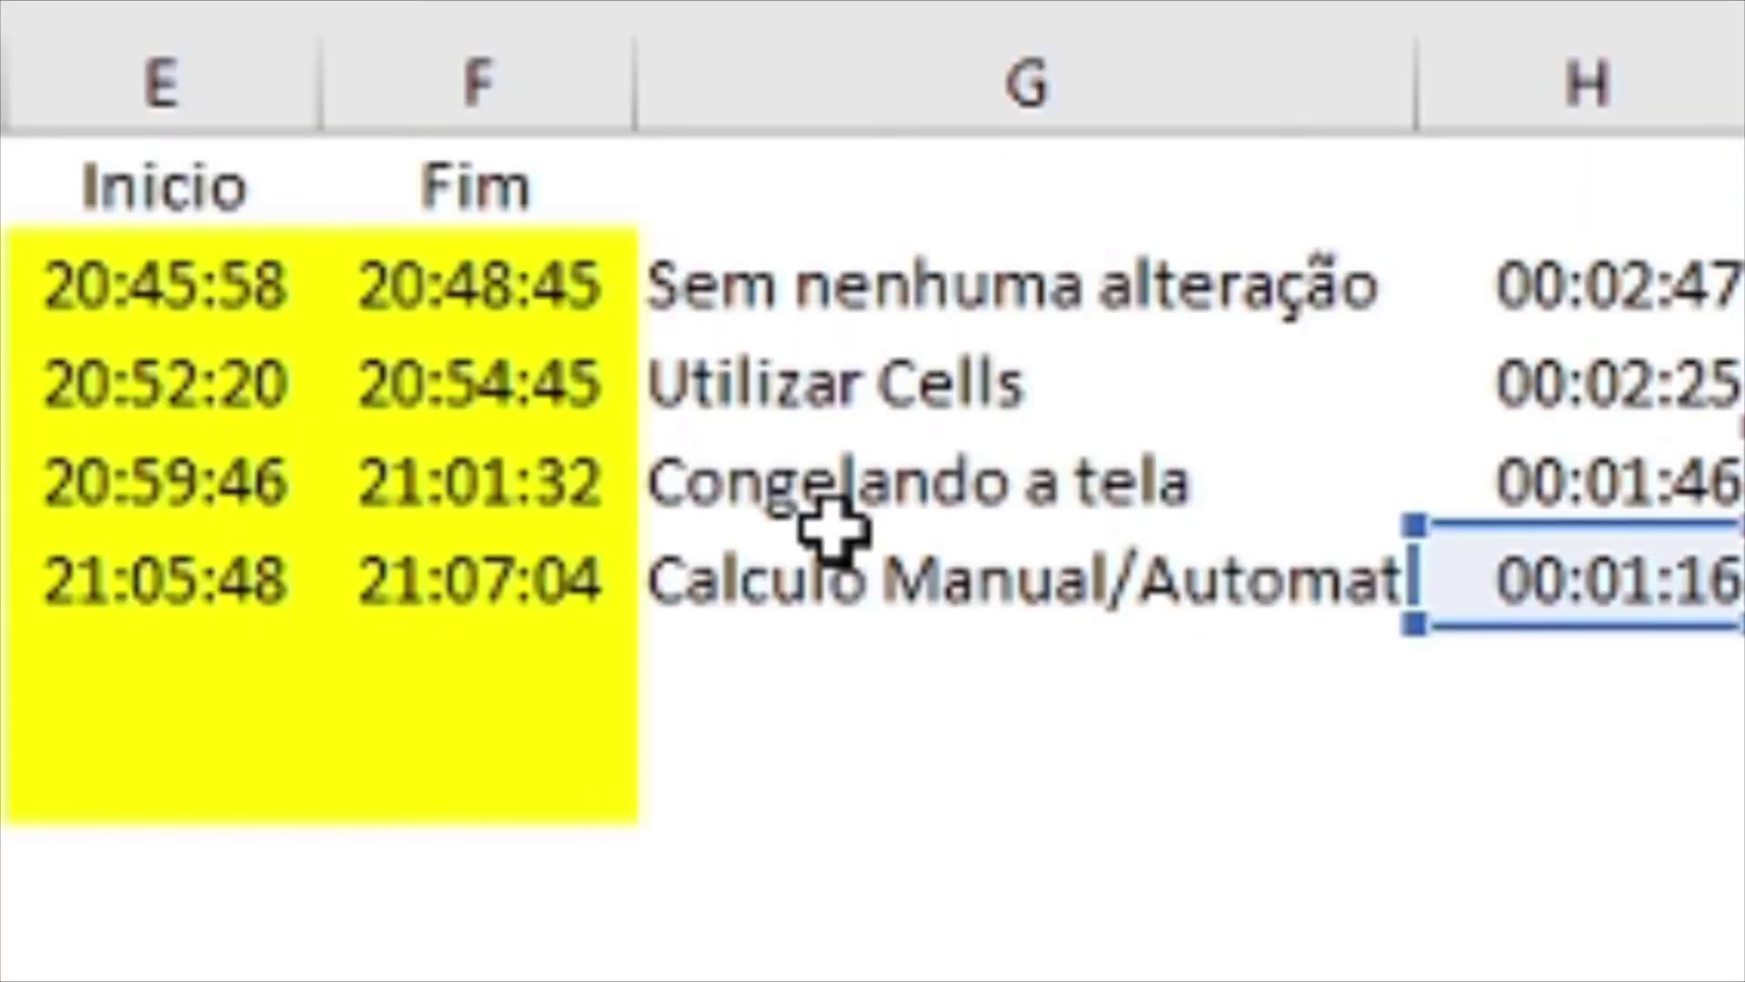
{"action": "key", "text": "Return"}
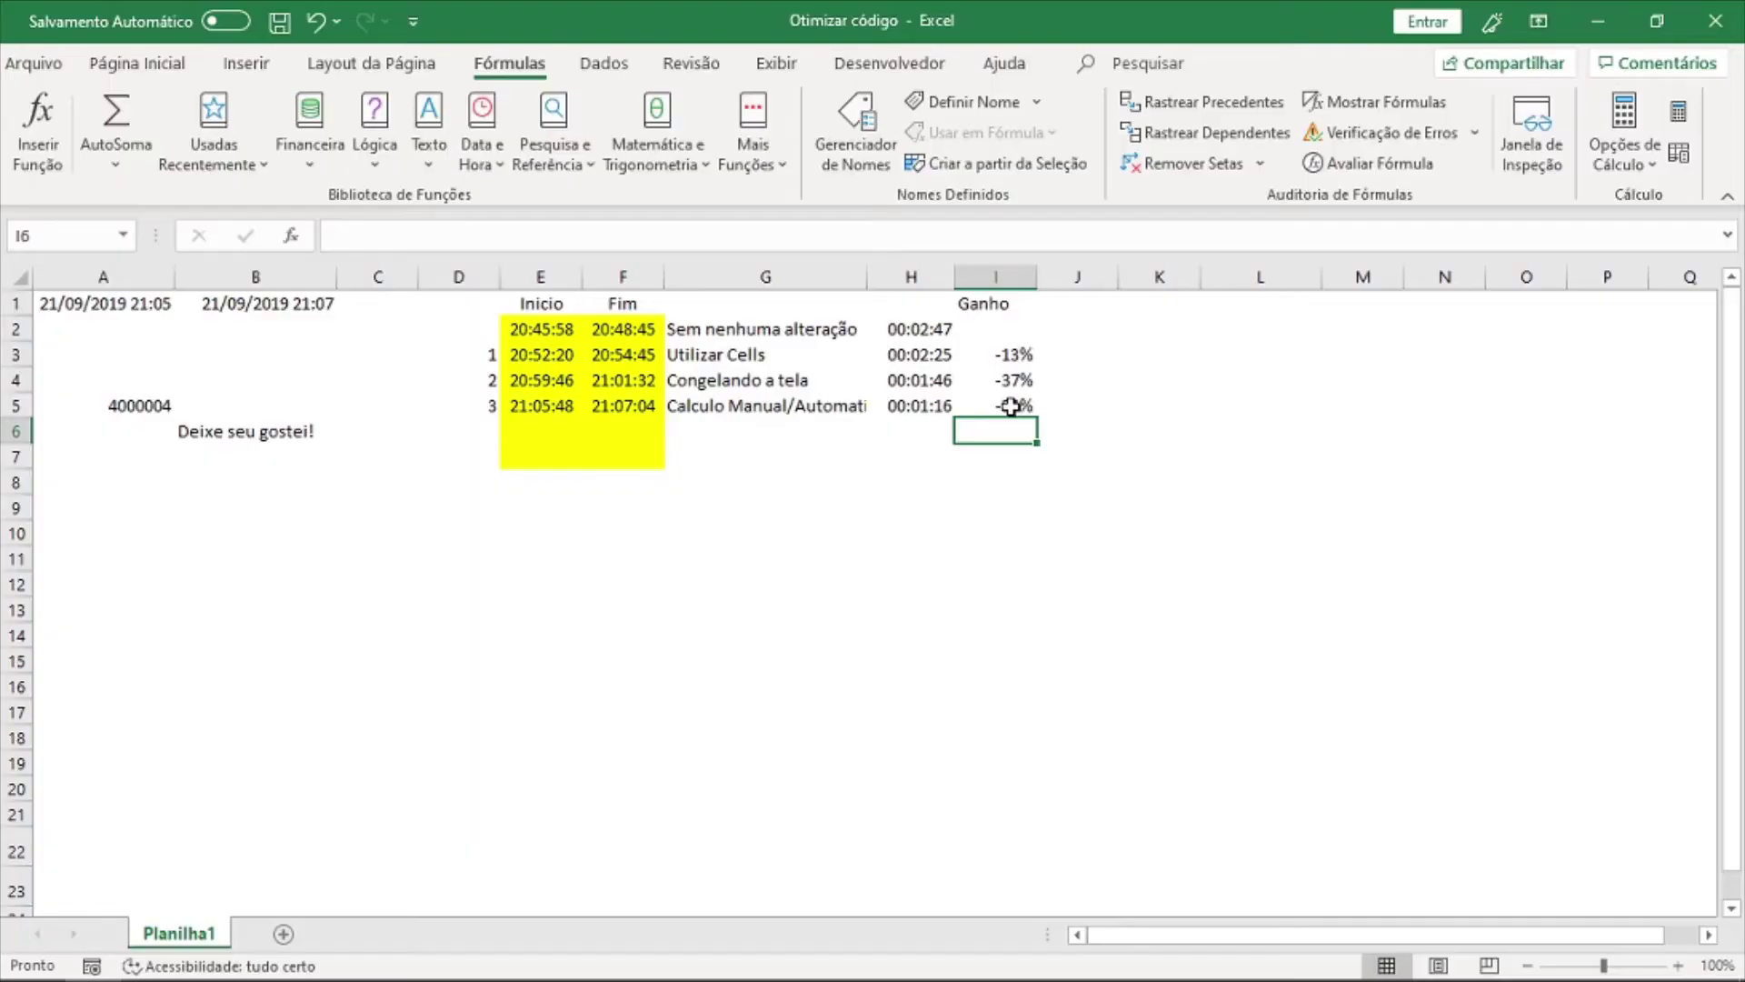
Label I2 as ORIGINAL and remove the extra yellow fill from row 7.
{"action": "left_click", "coordinate": [989, 332]}
{"action": "type", "text": "ORIG"}
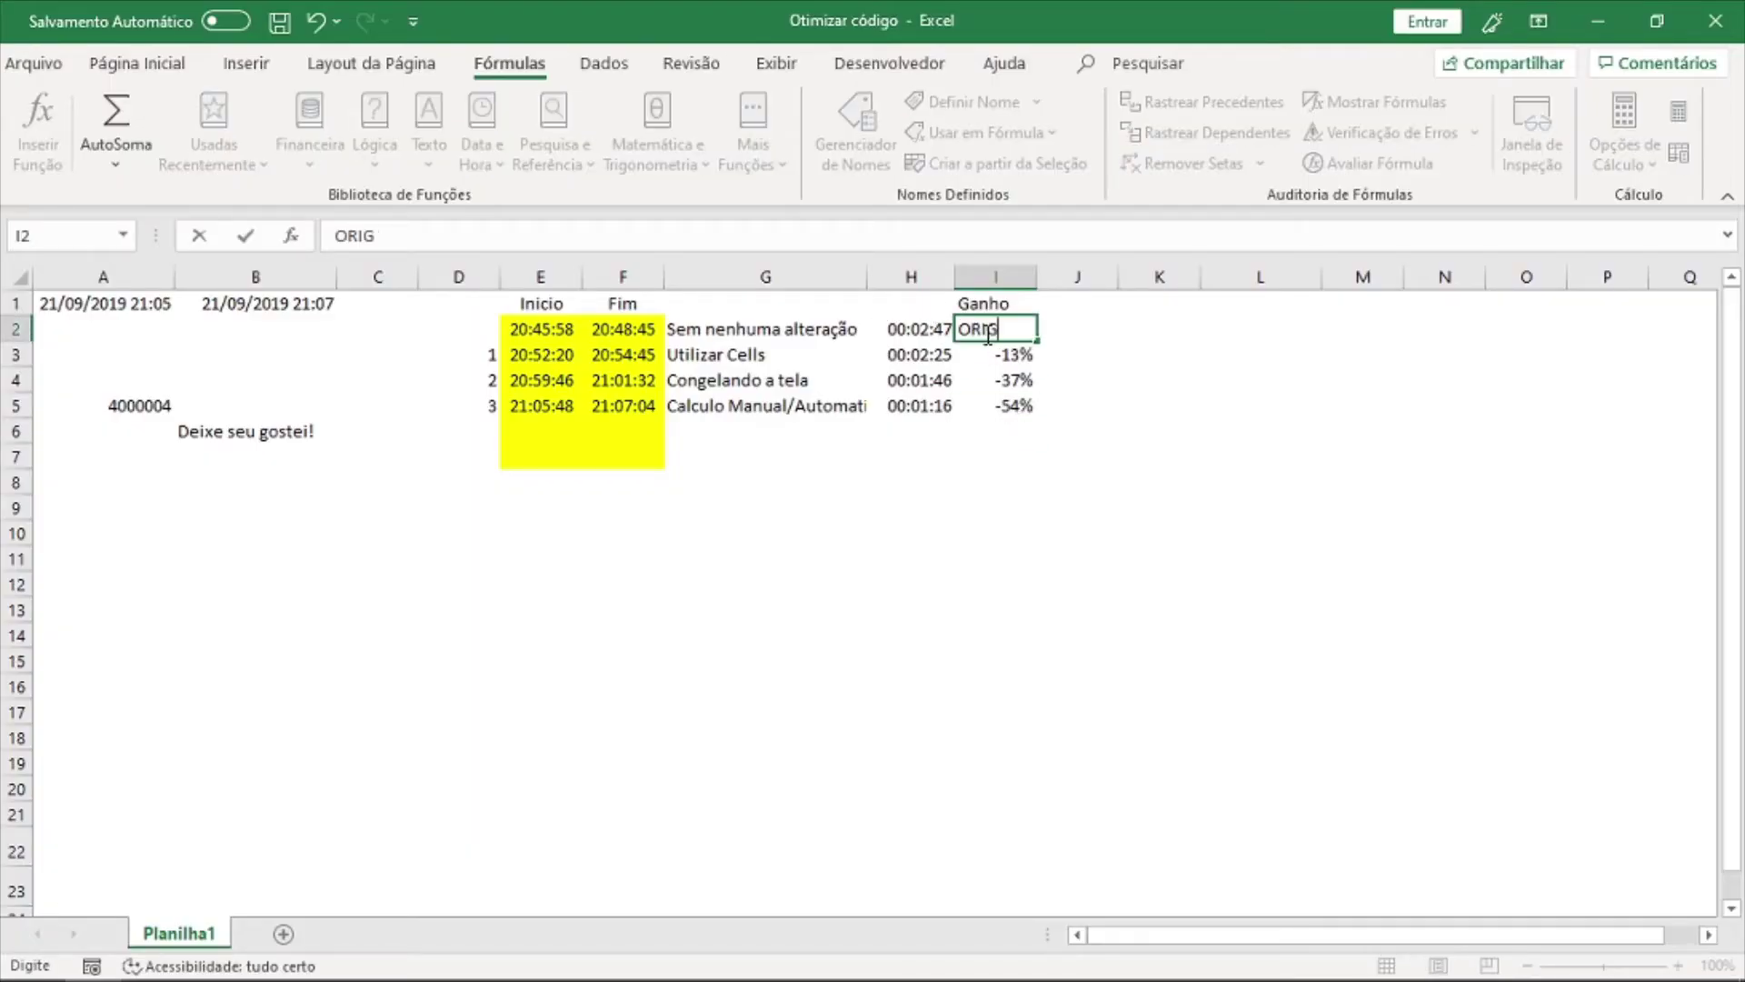
{"action": "type", "text": "INAL"}
{"action": "left_click", "coordinate": [1021, 405]}
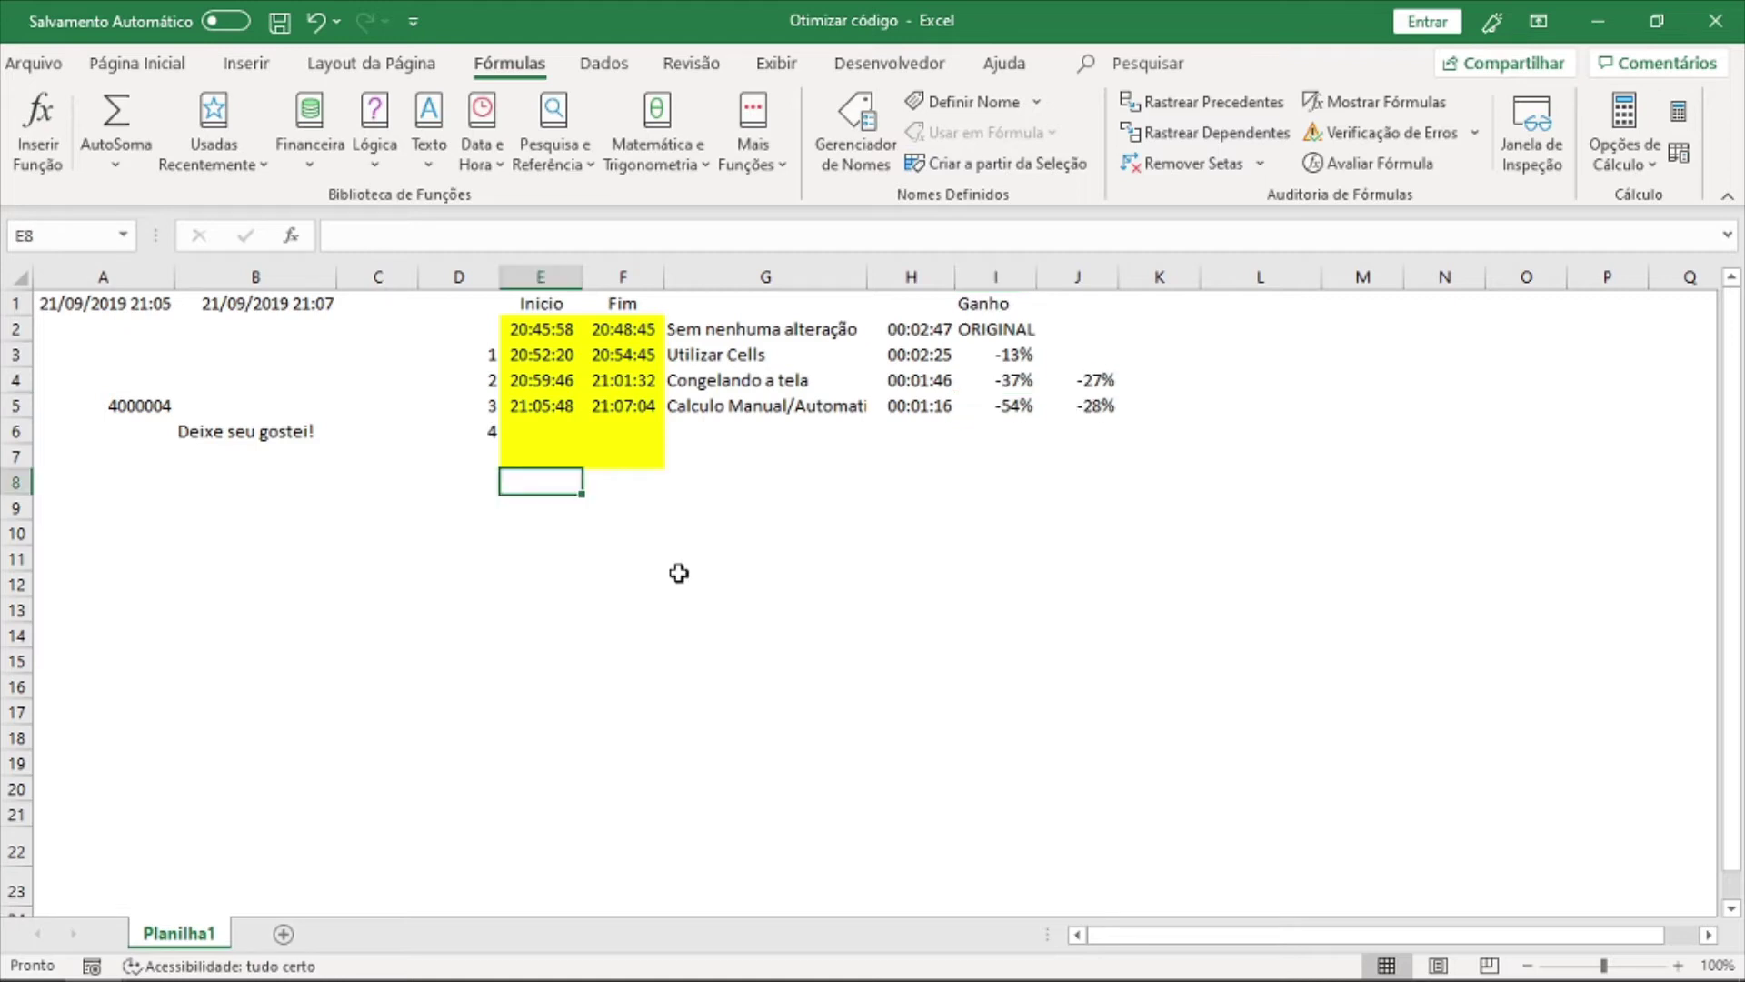
{"action": "left_click", "coordinate": [450, 452]}
{"action": "left_click_drag", "start_coordinate": [500, 470], "coordinate": [1197, 557]}
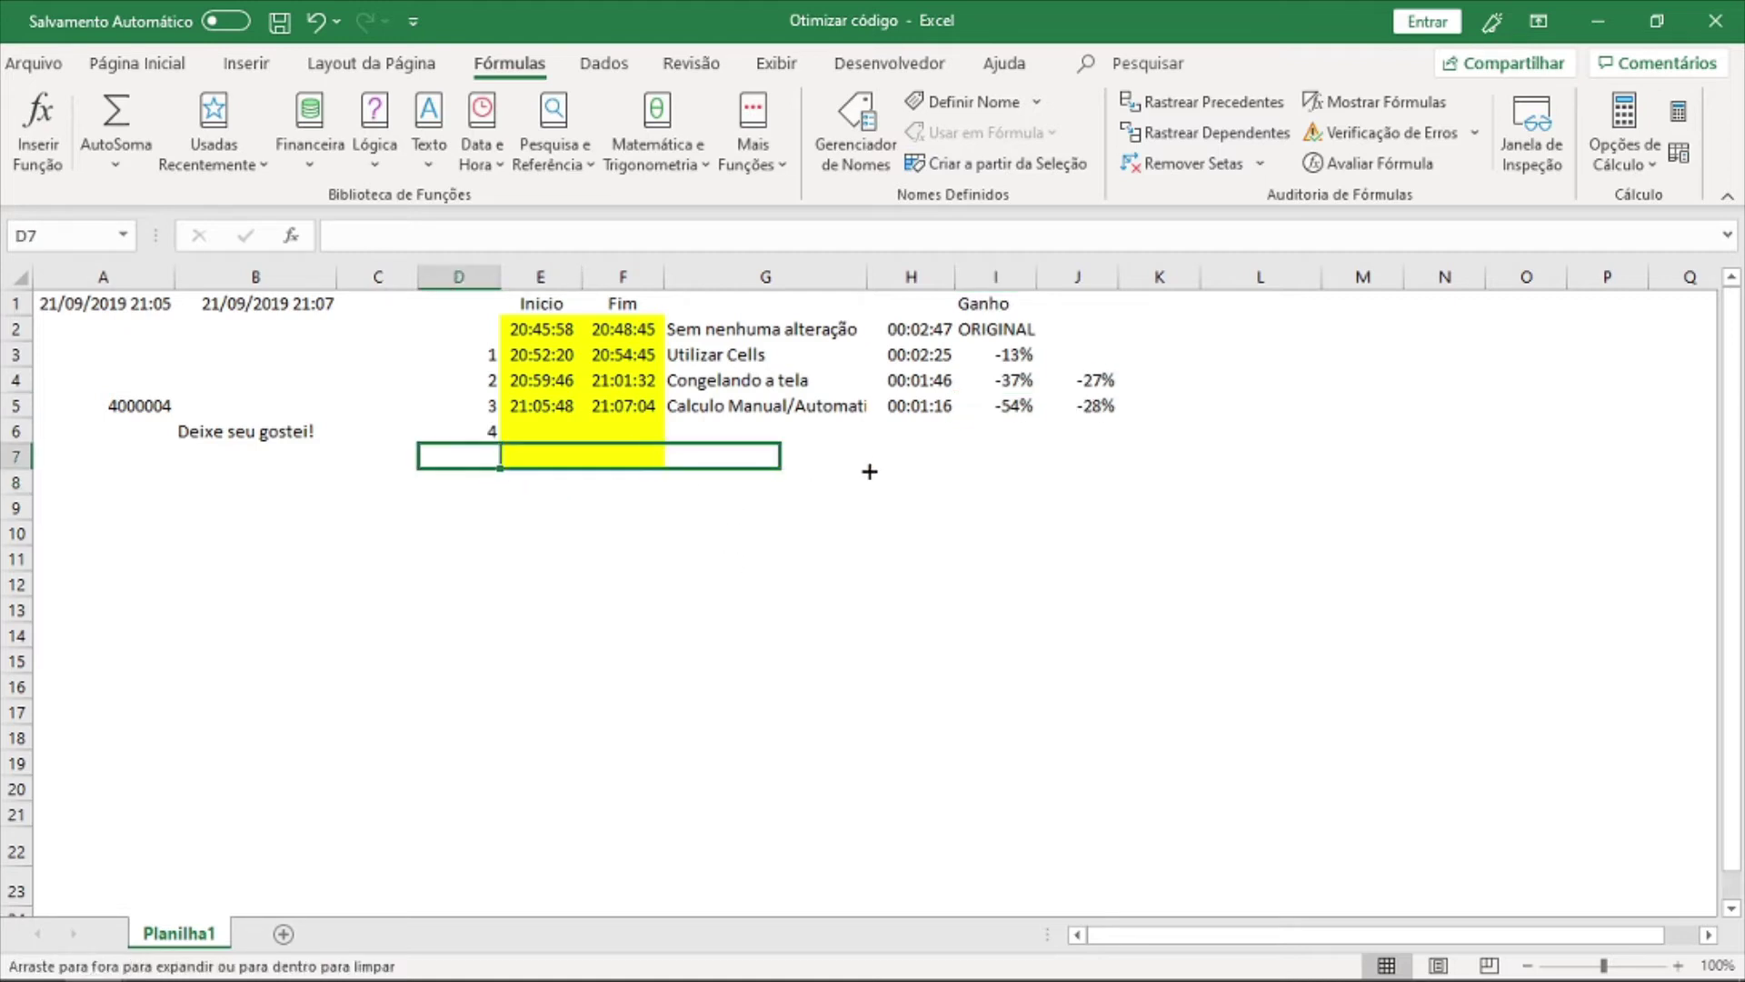
{"action": "left_click", "coordinate": [1197, 557]}
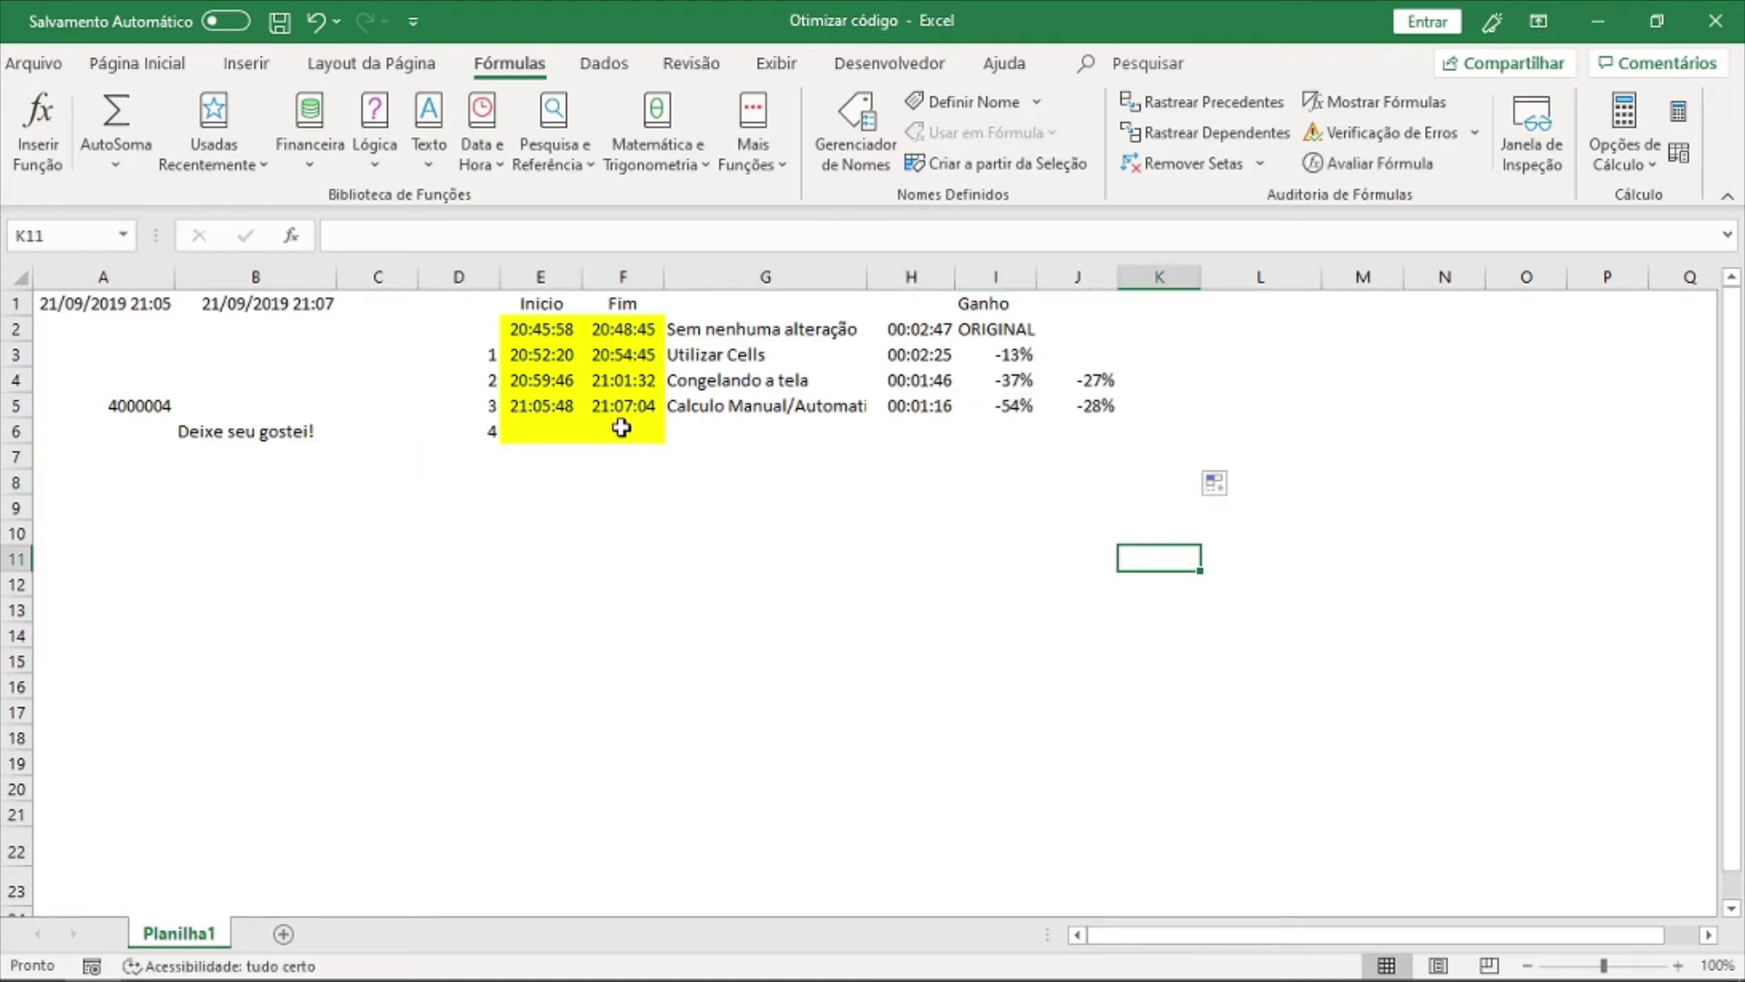
{"action": "scroll", "coordinate": [990, 350], "scroll_direction": "down", "scroll_amount": 1}
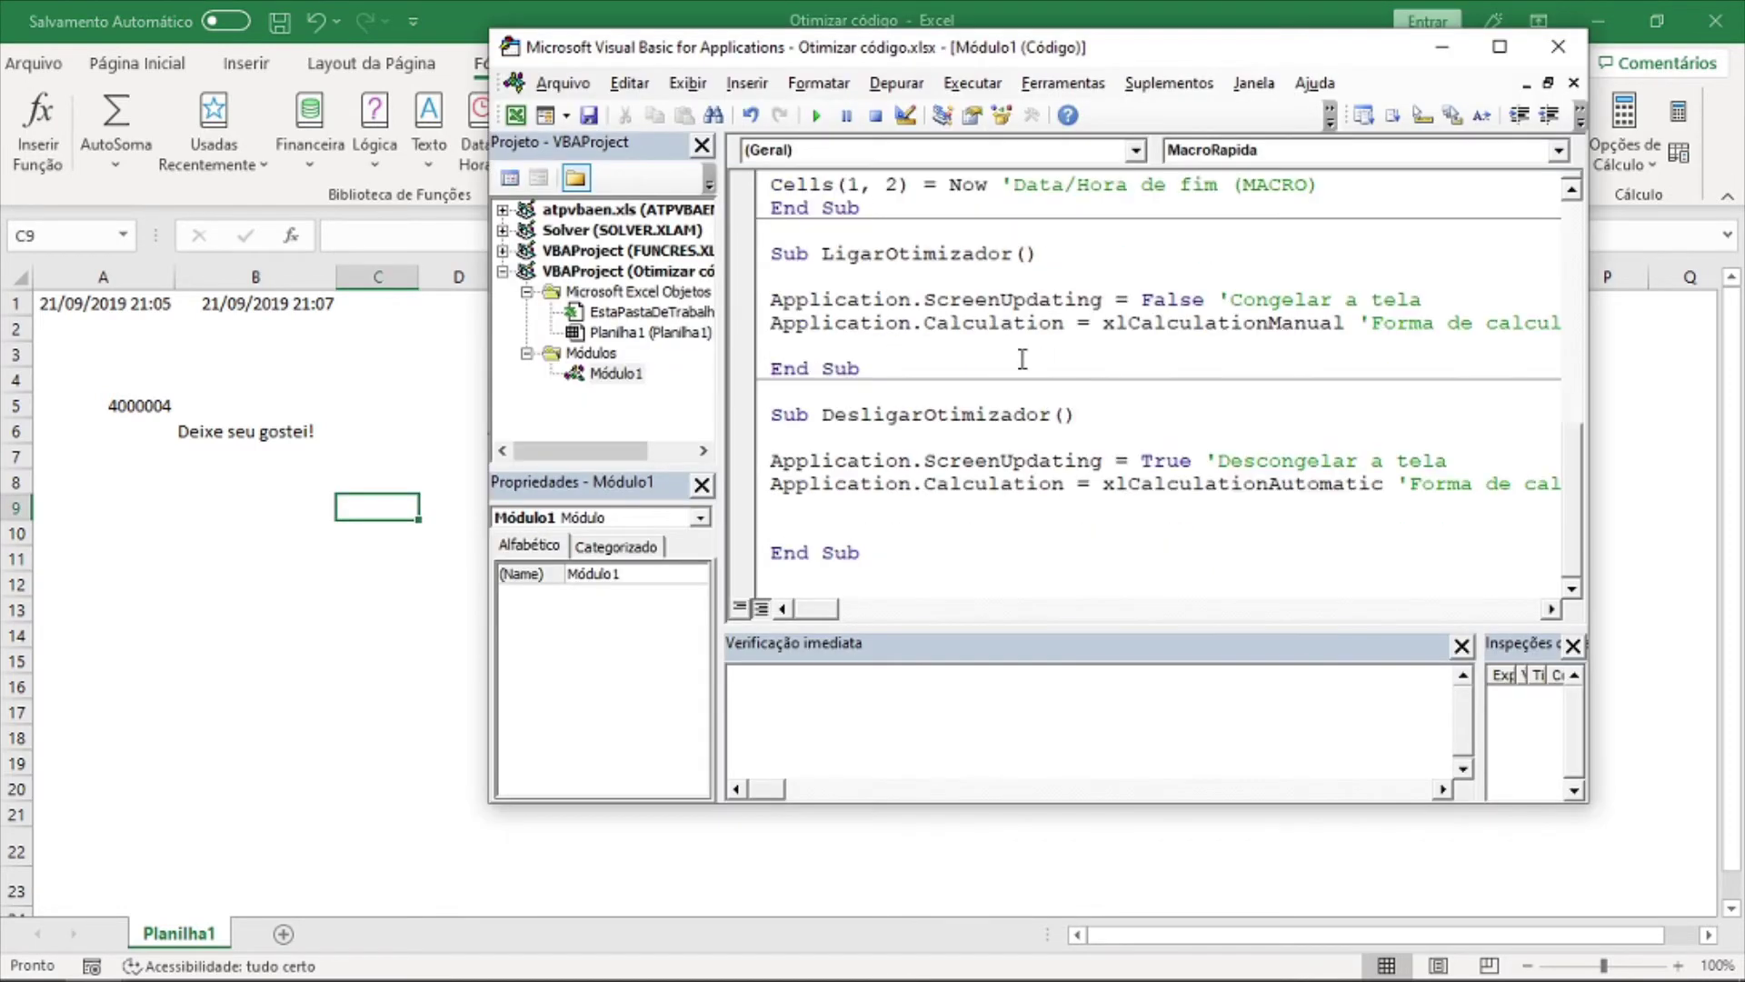
Add Application.EnableEvents = False to the LigarOtimizador sub.
{"action": "left_click", "coordinate": [936, 337]}
{"action": "type", "text": "application"}
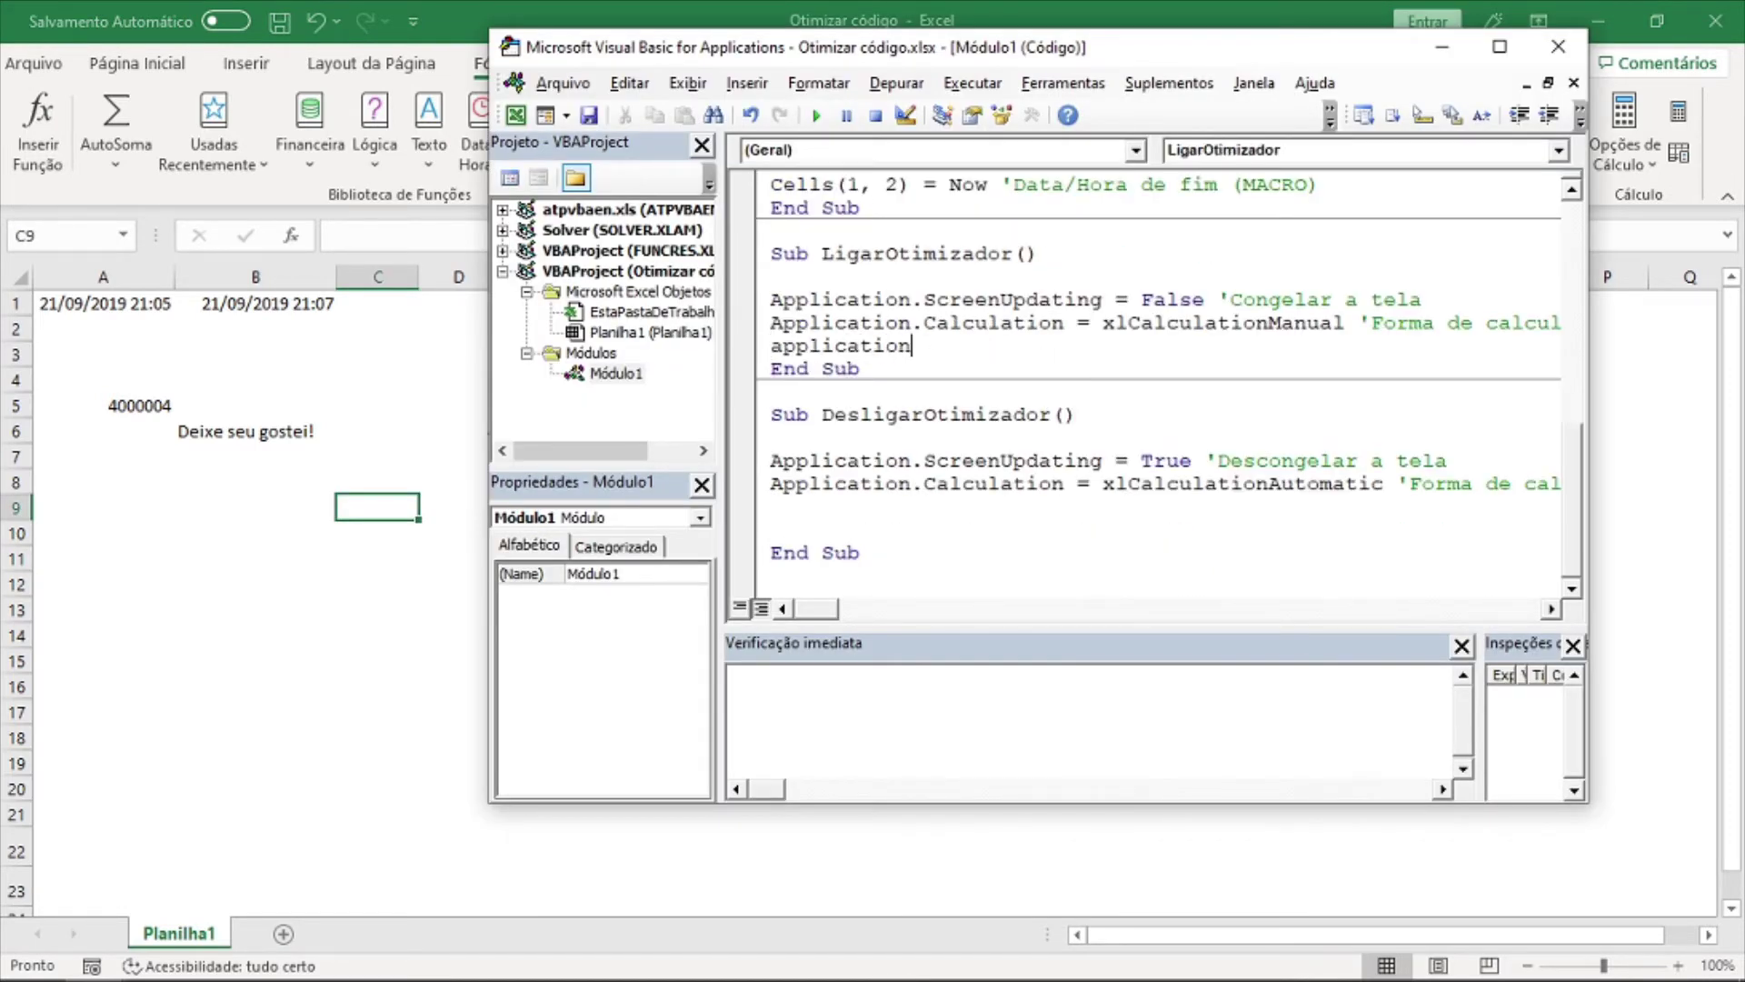
{"action": "type", "text": ".en"}
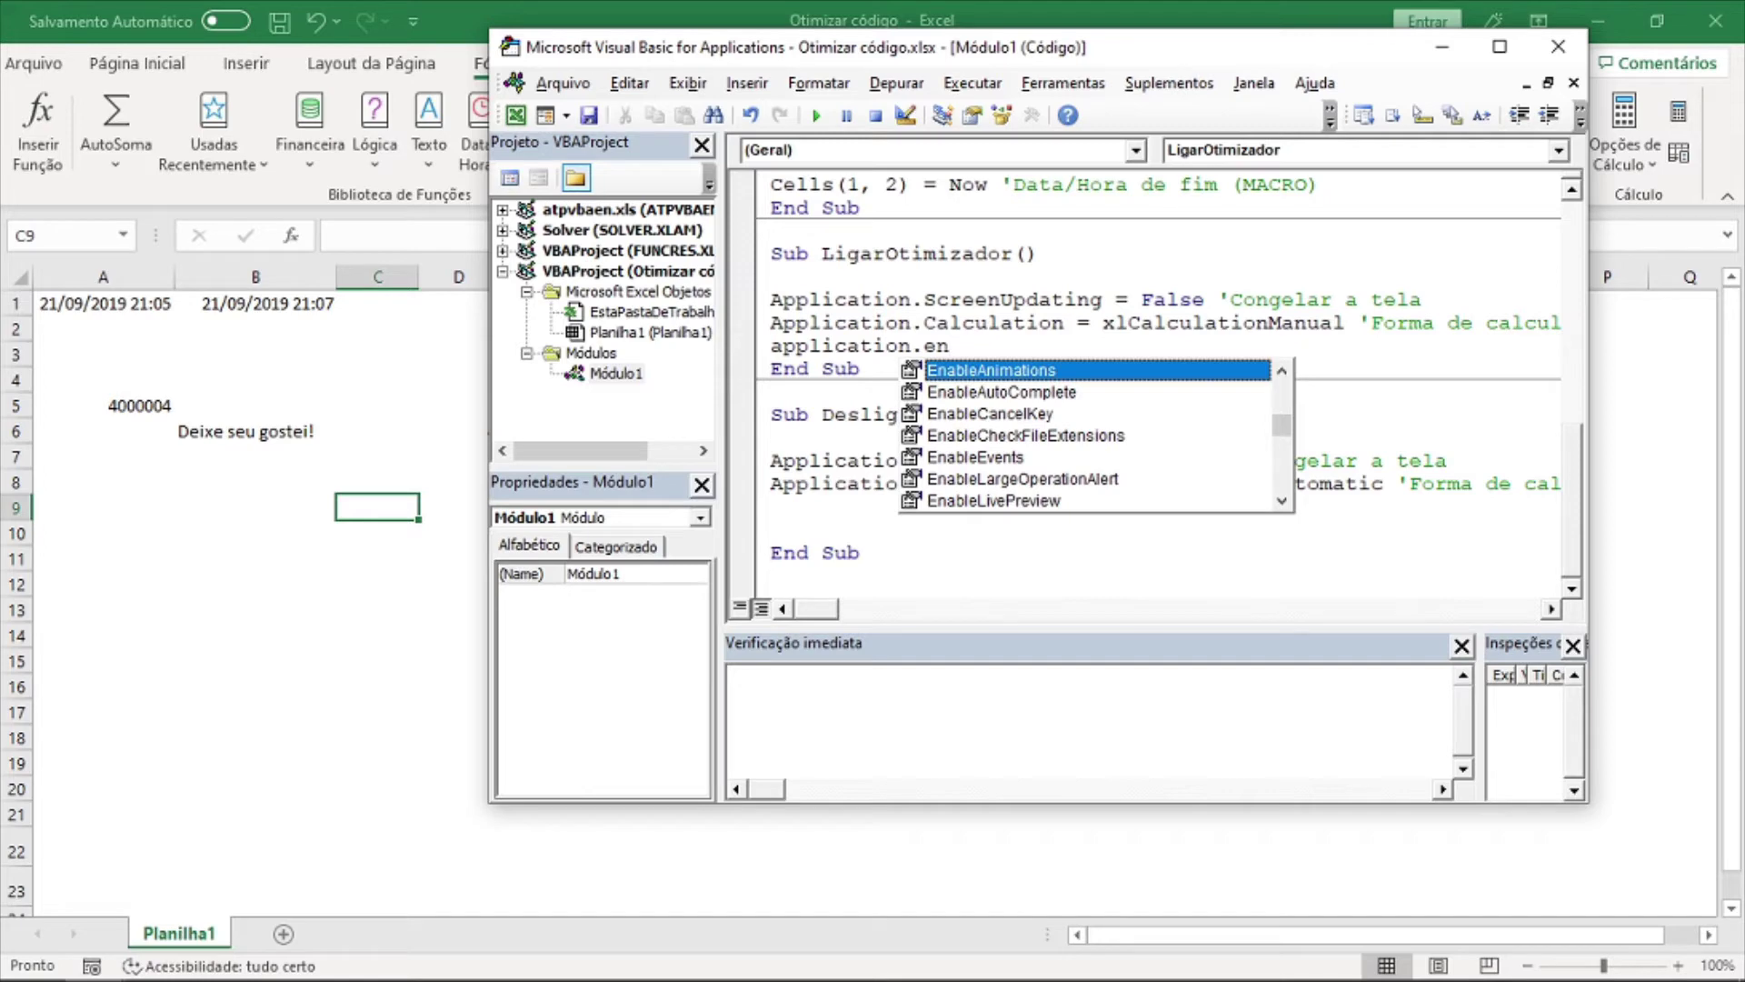
{"action": "type", "text": "ev"}
{"action": "key", "text": "Tab"}
{"action": "type", "text": "= fa"}
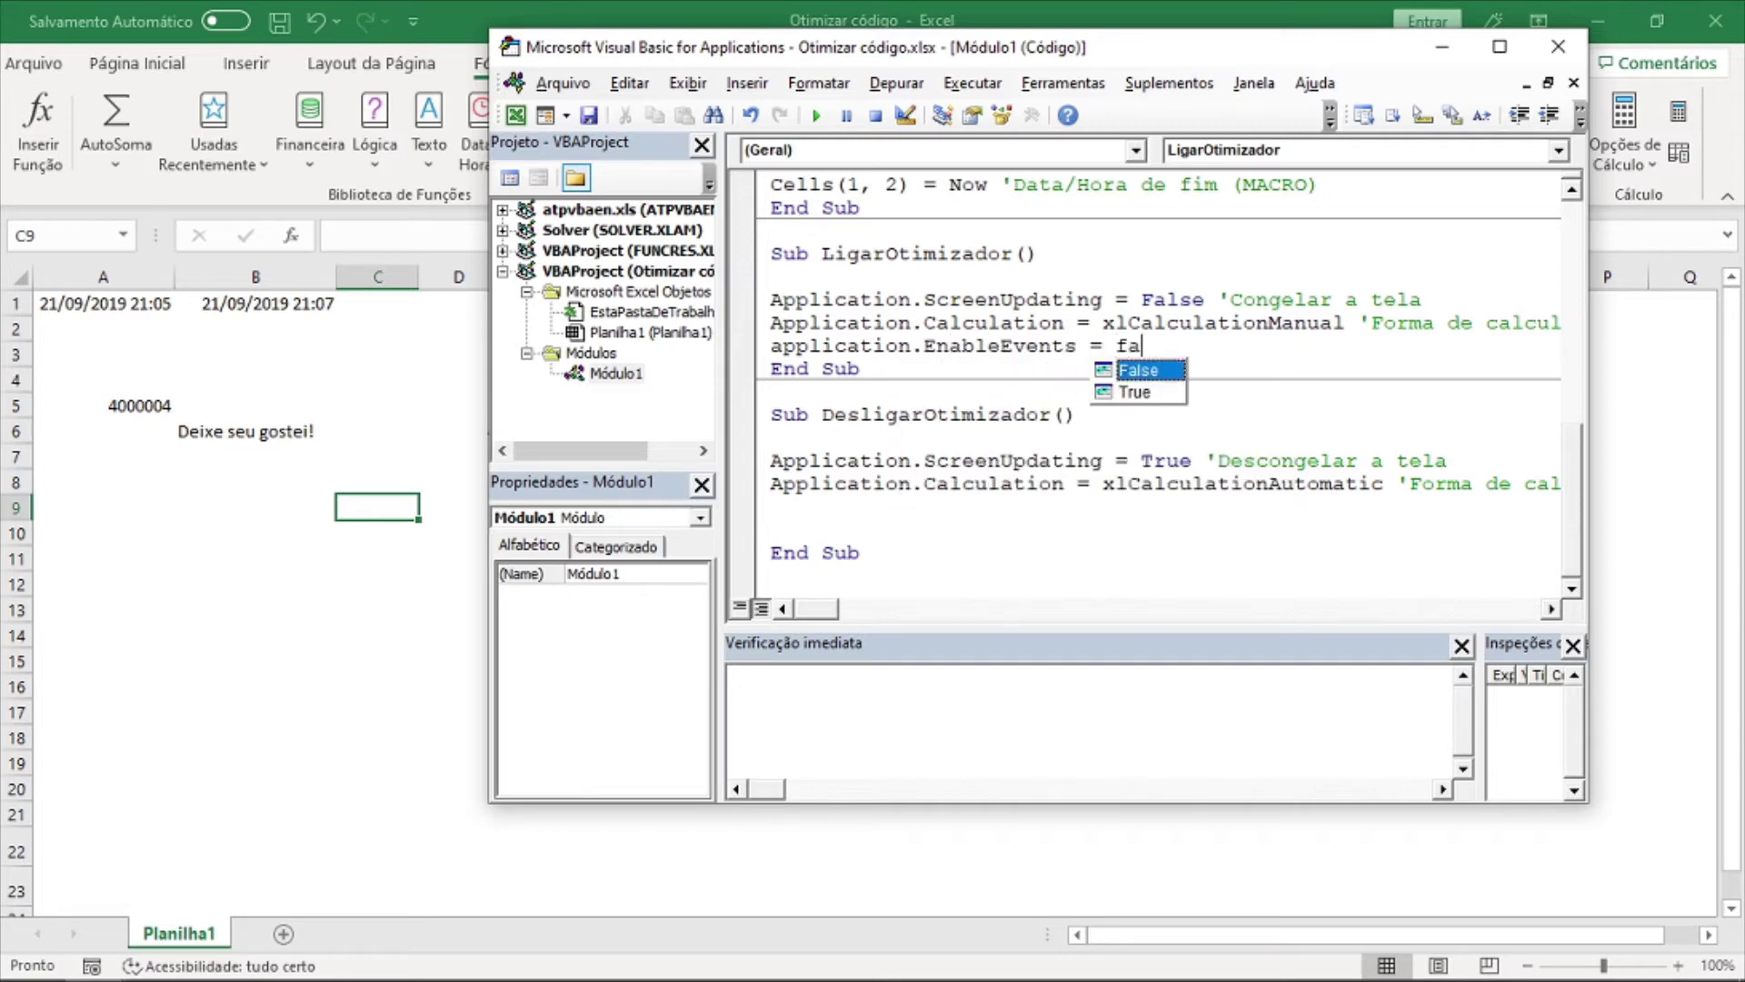
{"action": "type", "text": "ls"}
{"action": "key", "text": "Tab"}
Copy the line into DesligarOtimizador, changed to Application.EnableEvents = True.
{"action": "left_click_drag", "start_coordinate": [1177, 346], "coordinate": [741, 345]}
{"action": "key", "text": "ctrl+c"}
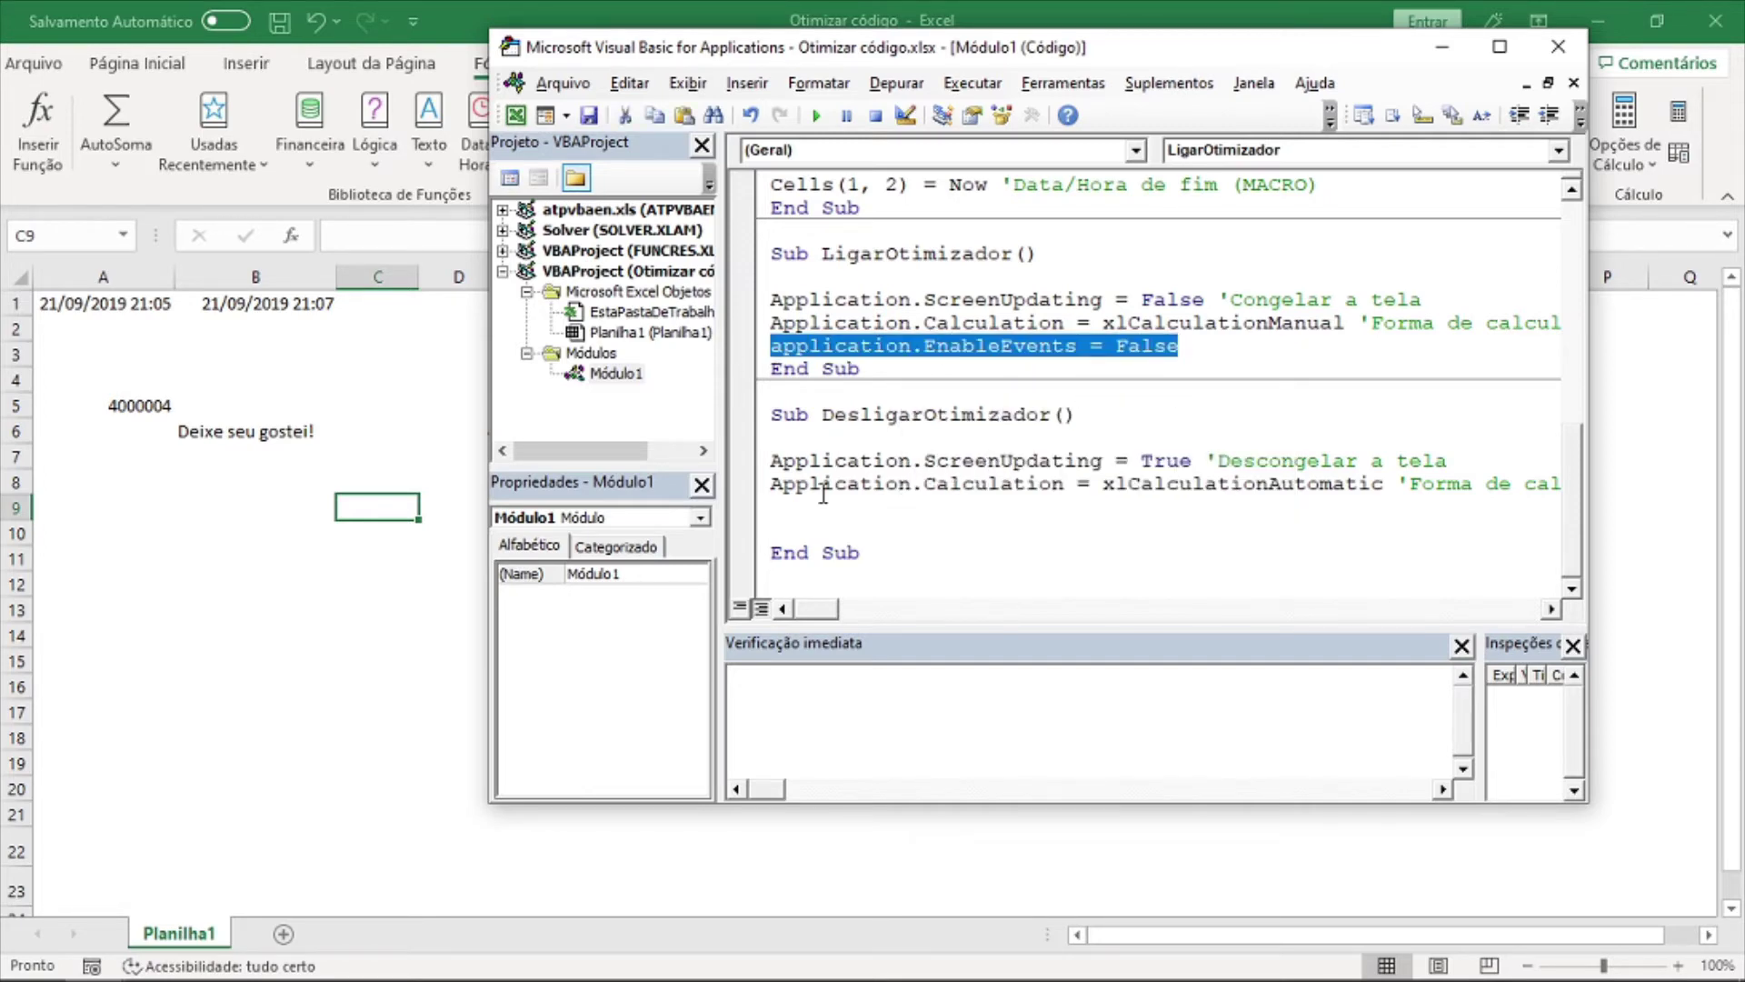
{"action": "left_click", "coordinate": [908, 506]}
{"action": "key", "text": "ctrl+v"}
{"action": "double_click", "coordinate": [1147, 506]}
{"action": "type", "text": "T"}
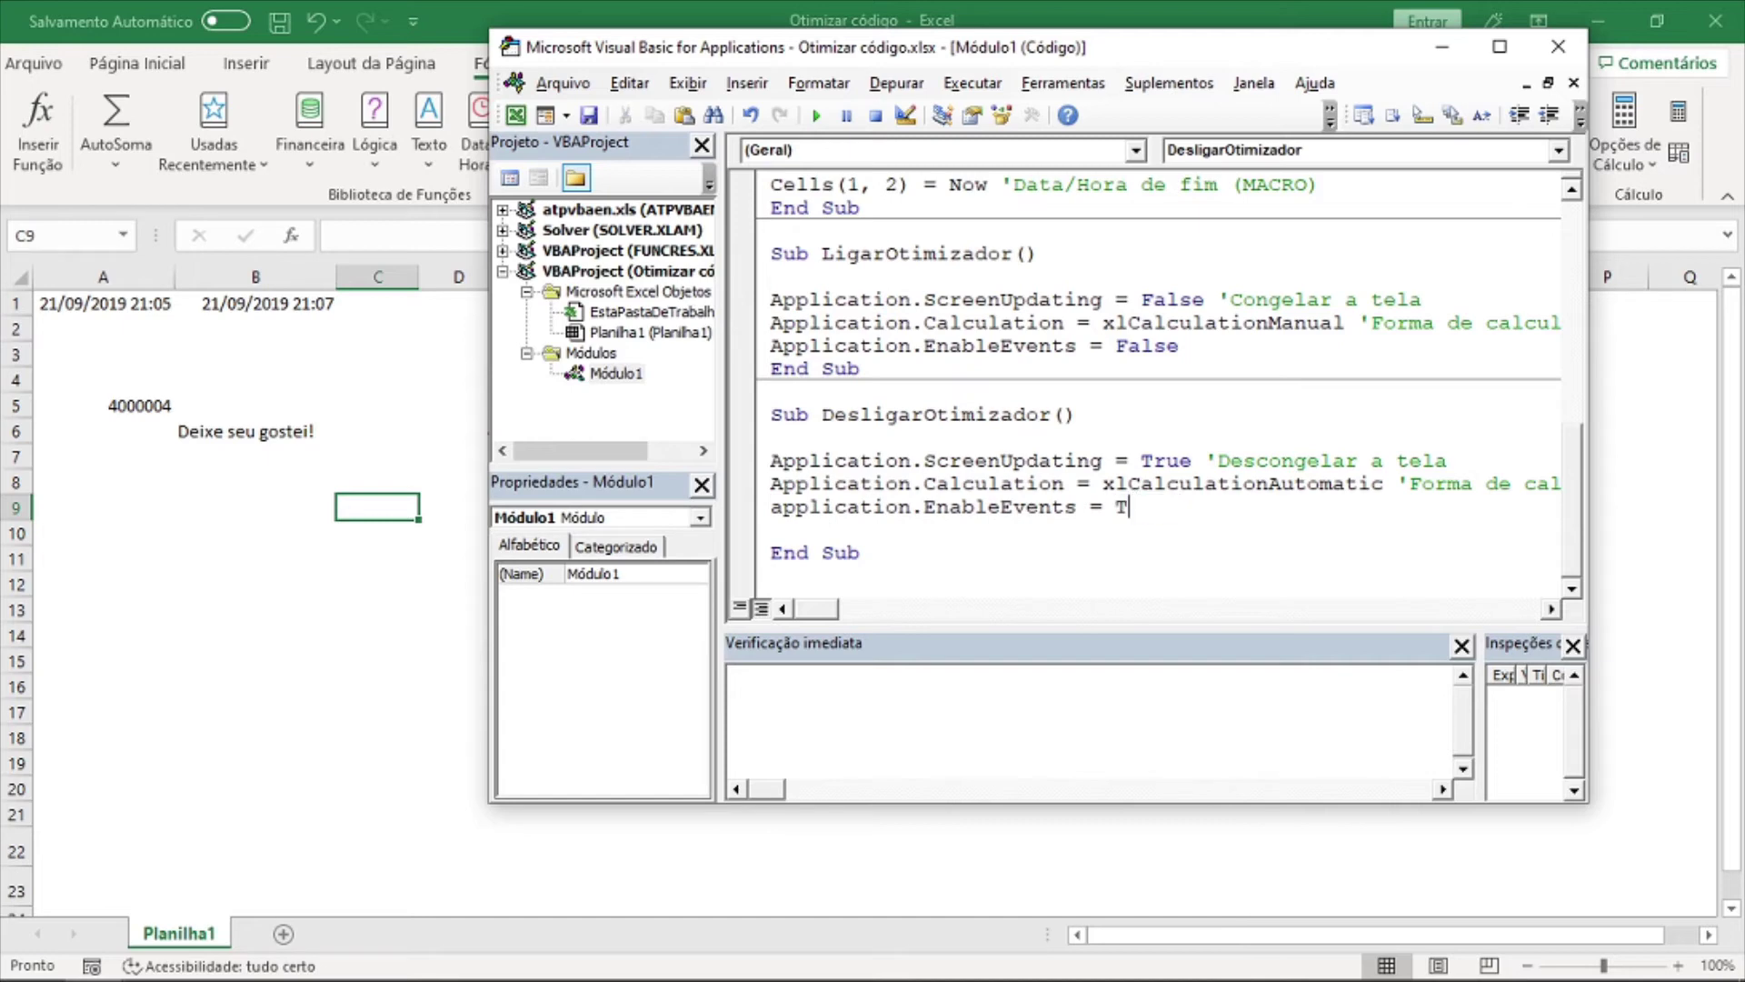
{"action": "type", "text": "rue"}
{"action": "left_click", "coordinate": [1105, 541]}
Comment the lines 'bloqueio de eventos paralelo' and 'desbloqueio de eventos paralelo', widening the code window.
{"action": "left_click", "coordinate": [1229, 346]}
{"action": "type", "text": "'"}
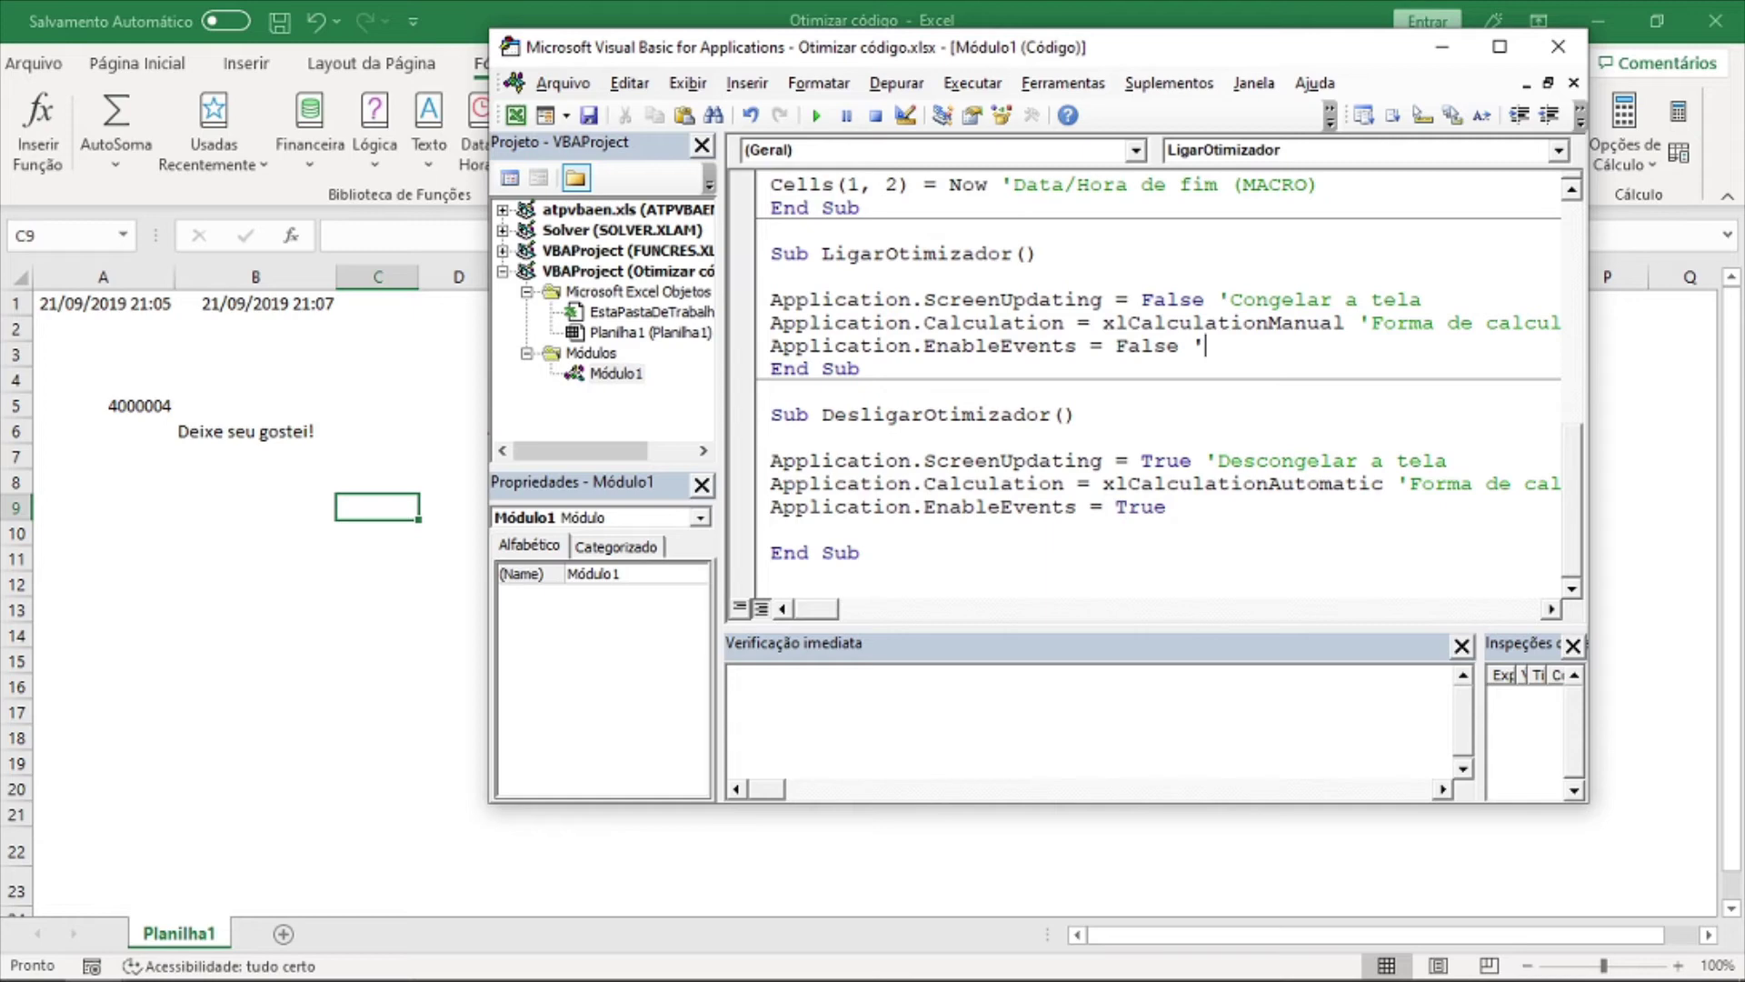
{"action": "type", "text": "bloqueio de e"}
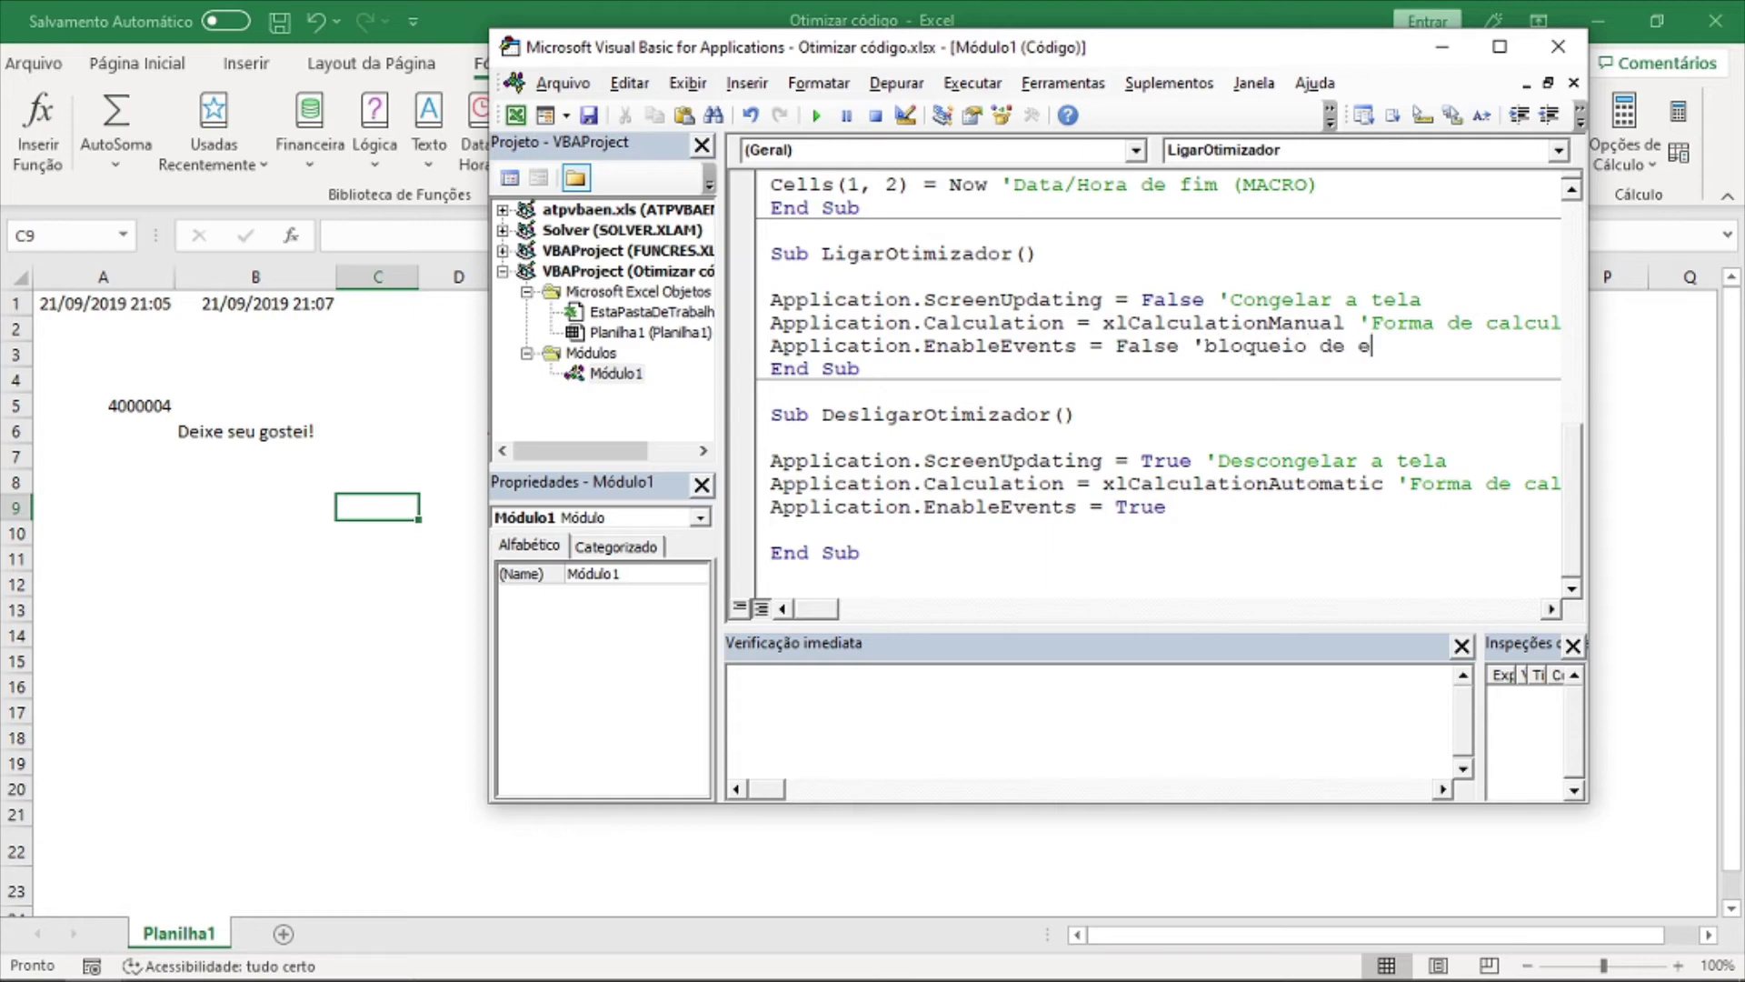
{"action": "type", "text": "ventos paralelo"}
{"action": "key", "text": "Home"}
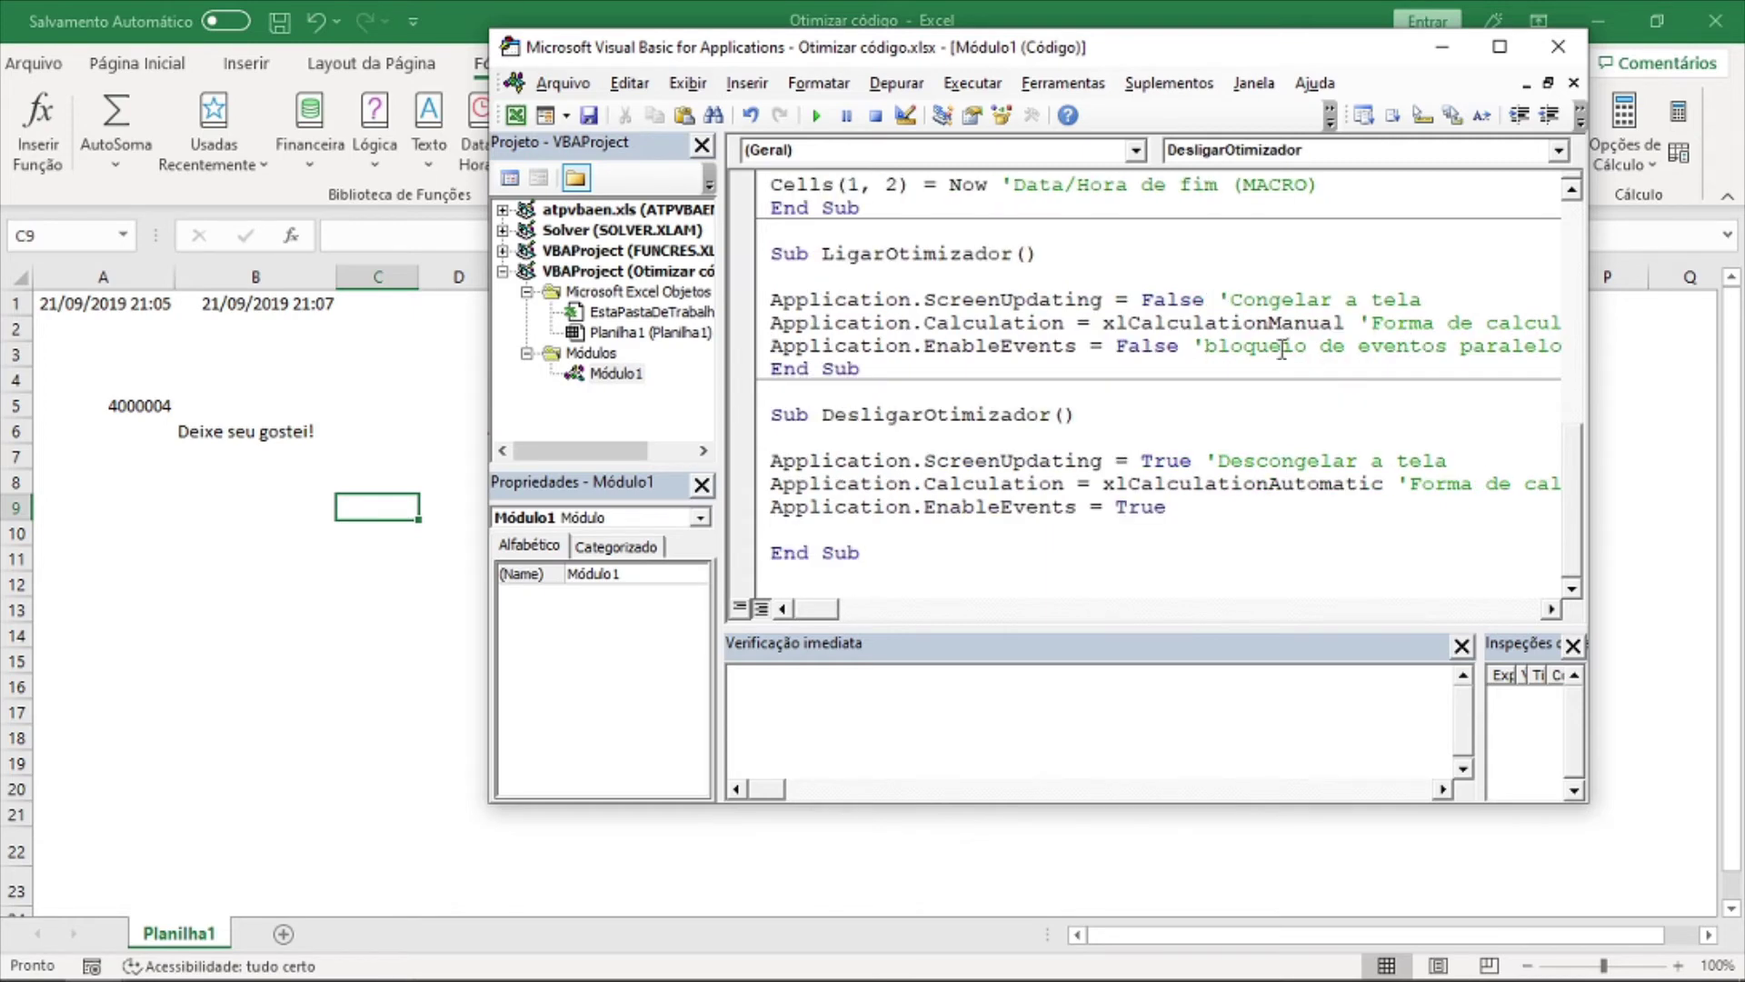
{"action": "key", "text": "Down"}
{"action": "key", "text": "Down"}
{"action": "key", "text": "Down"}
{"action": "key", "text": "Down"}
{"action": "key", "text": "Down"}
{"action": "key", "text": "Down"}
{"action": "key", "text": "End"}
{"action": "type", "text": "'desbloqueio de eventos paralelo"}
{"action": "key", "text": "Down"}
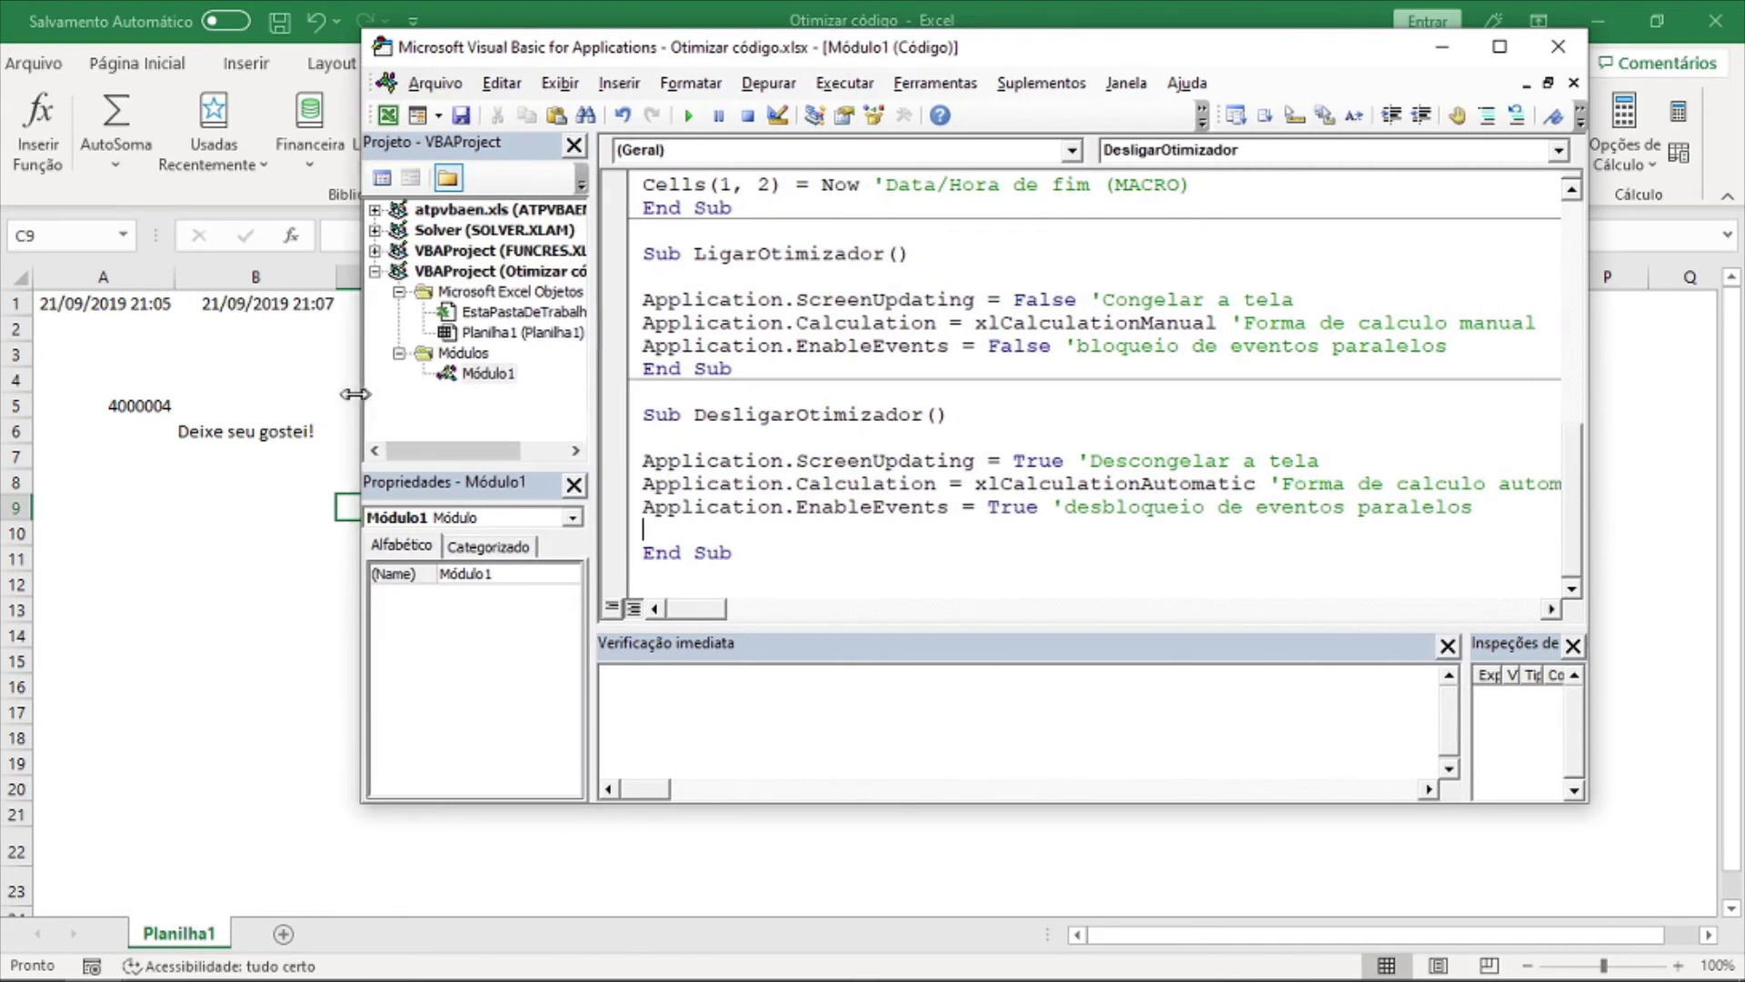
{"action": "left_click_drag", "start_coordinate": [485, 393], "coordinate": [343, 394]}
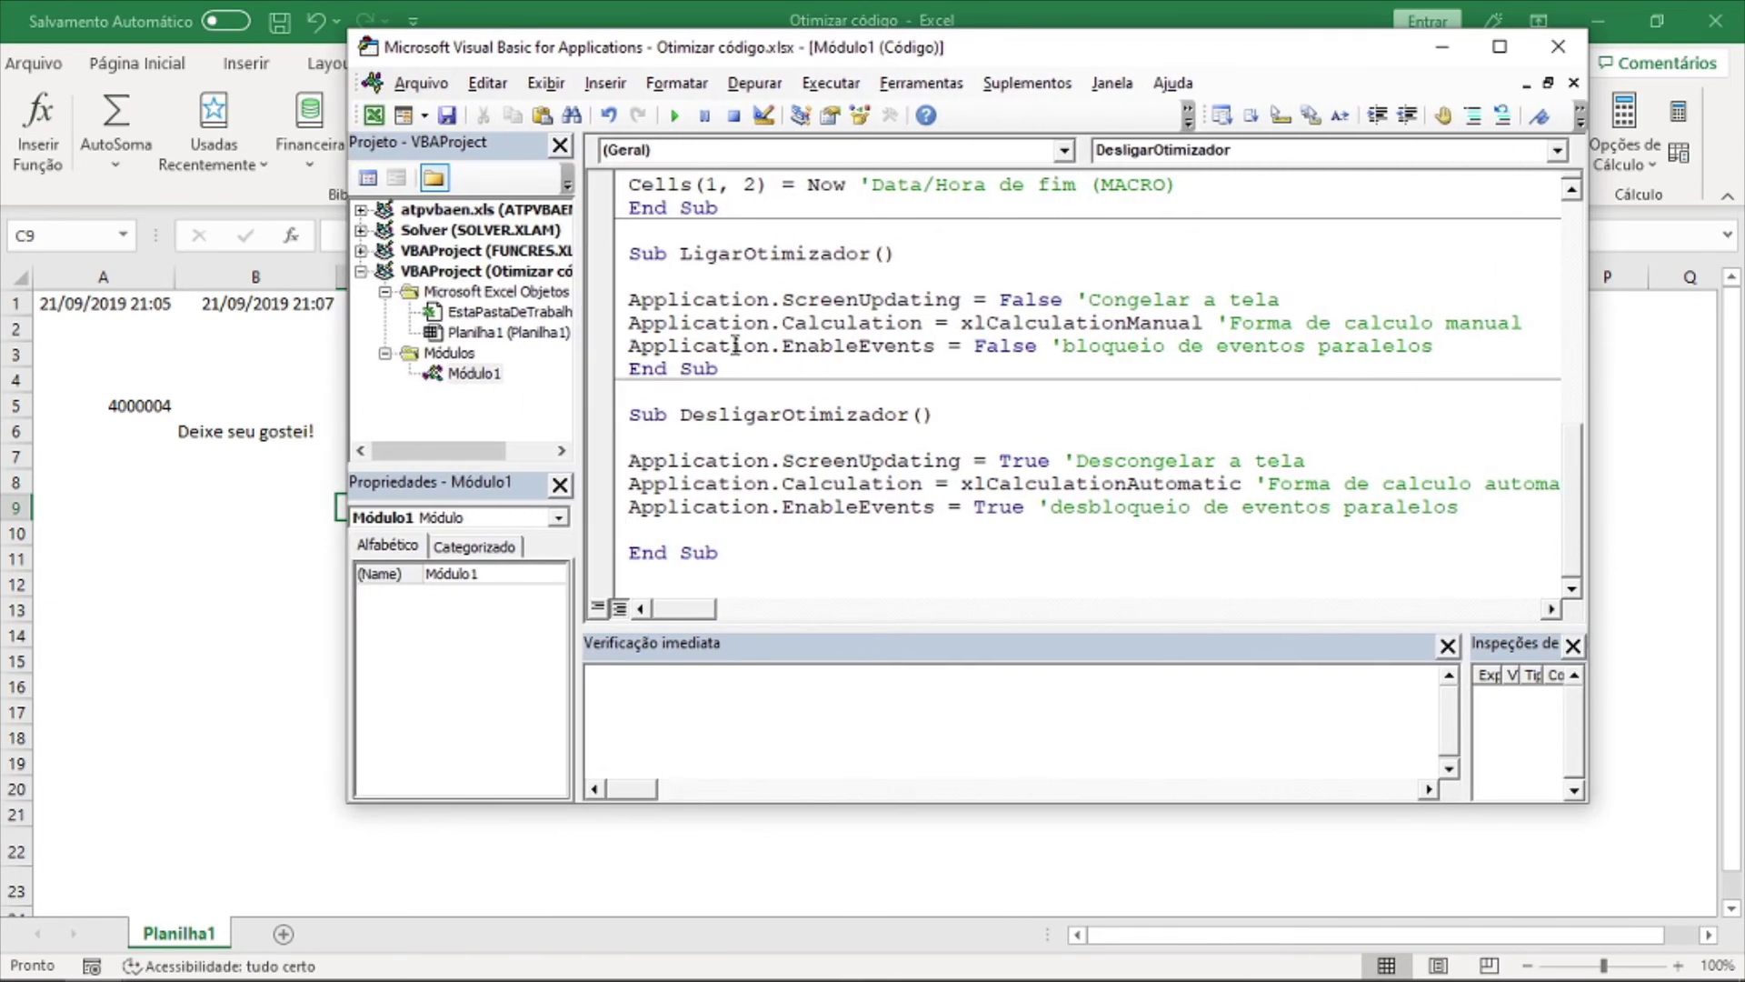
{"action": "left_click", "coordinate": [1555, 347]}
{"action": "key", "text": "Return"}
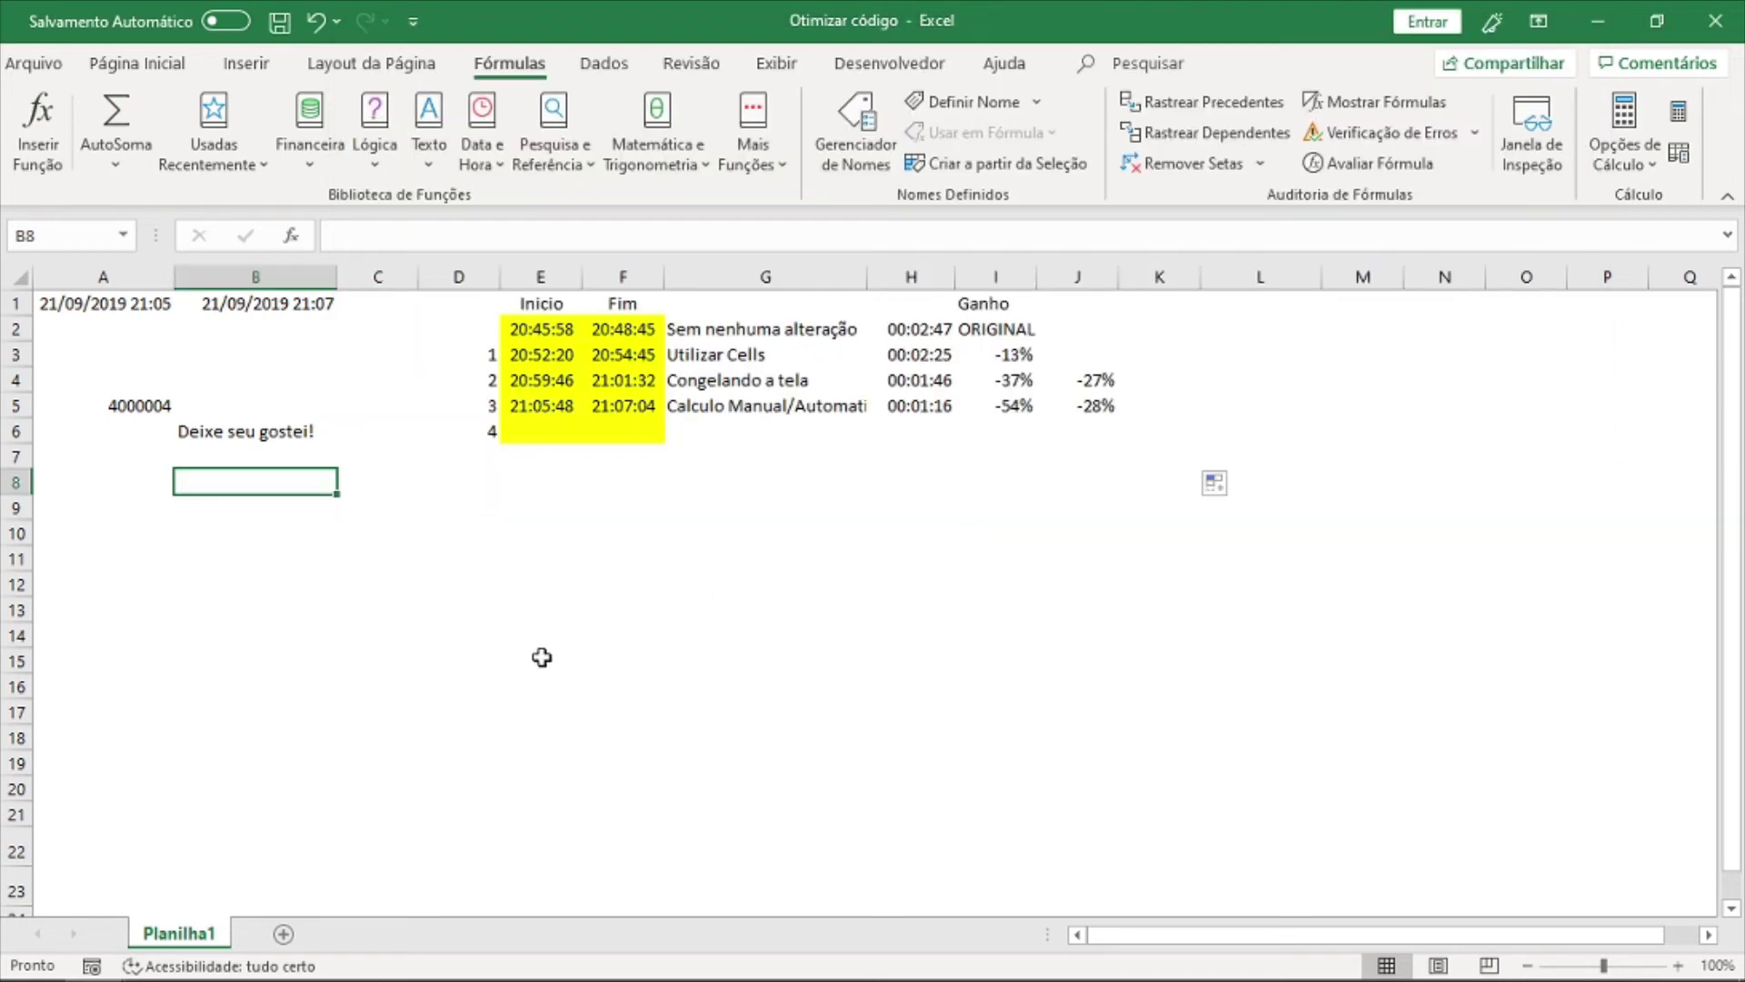
Run the MacroRapida macro from the VBA editor and return to the worksheet.
{"action": "key", "text": "alt+F11"}
{"action": "scroll", "coordinate": [909, 382], "scroll_direction": "up", "scroll_amount": 1}
{"action": "left_click", "coordinate": [811, 373]}
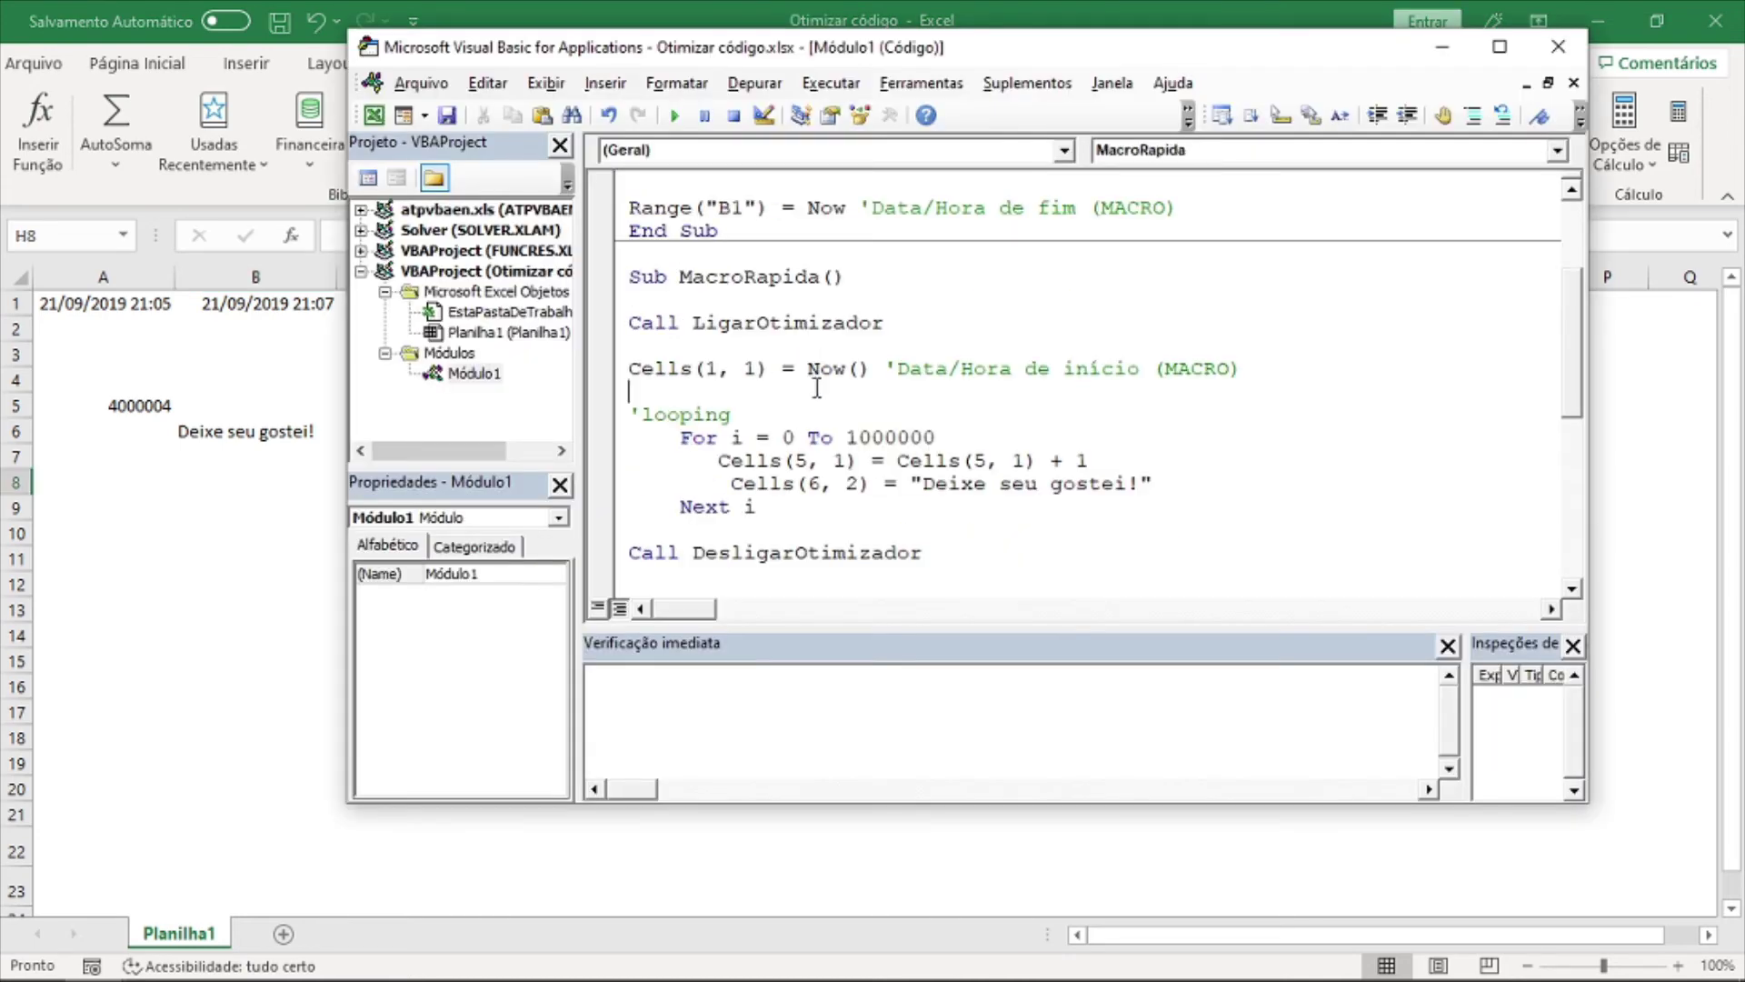
{"action": "left_click", "coordinate": [676, 117]}
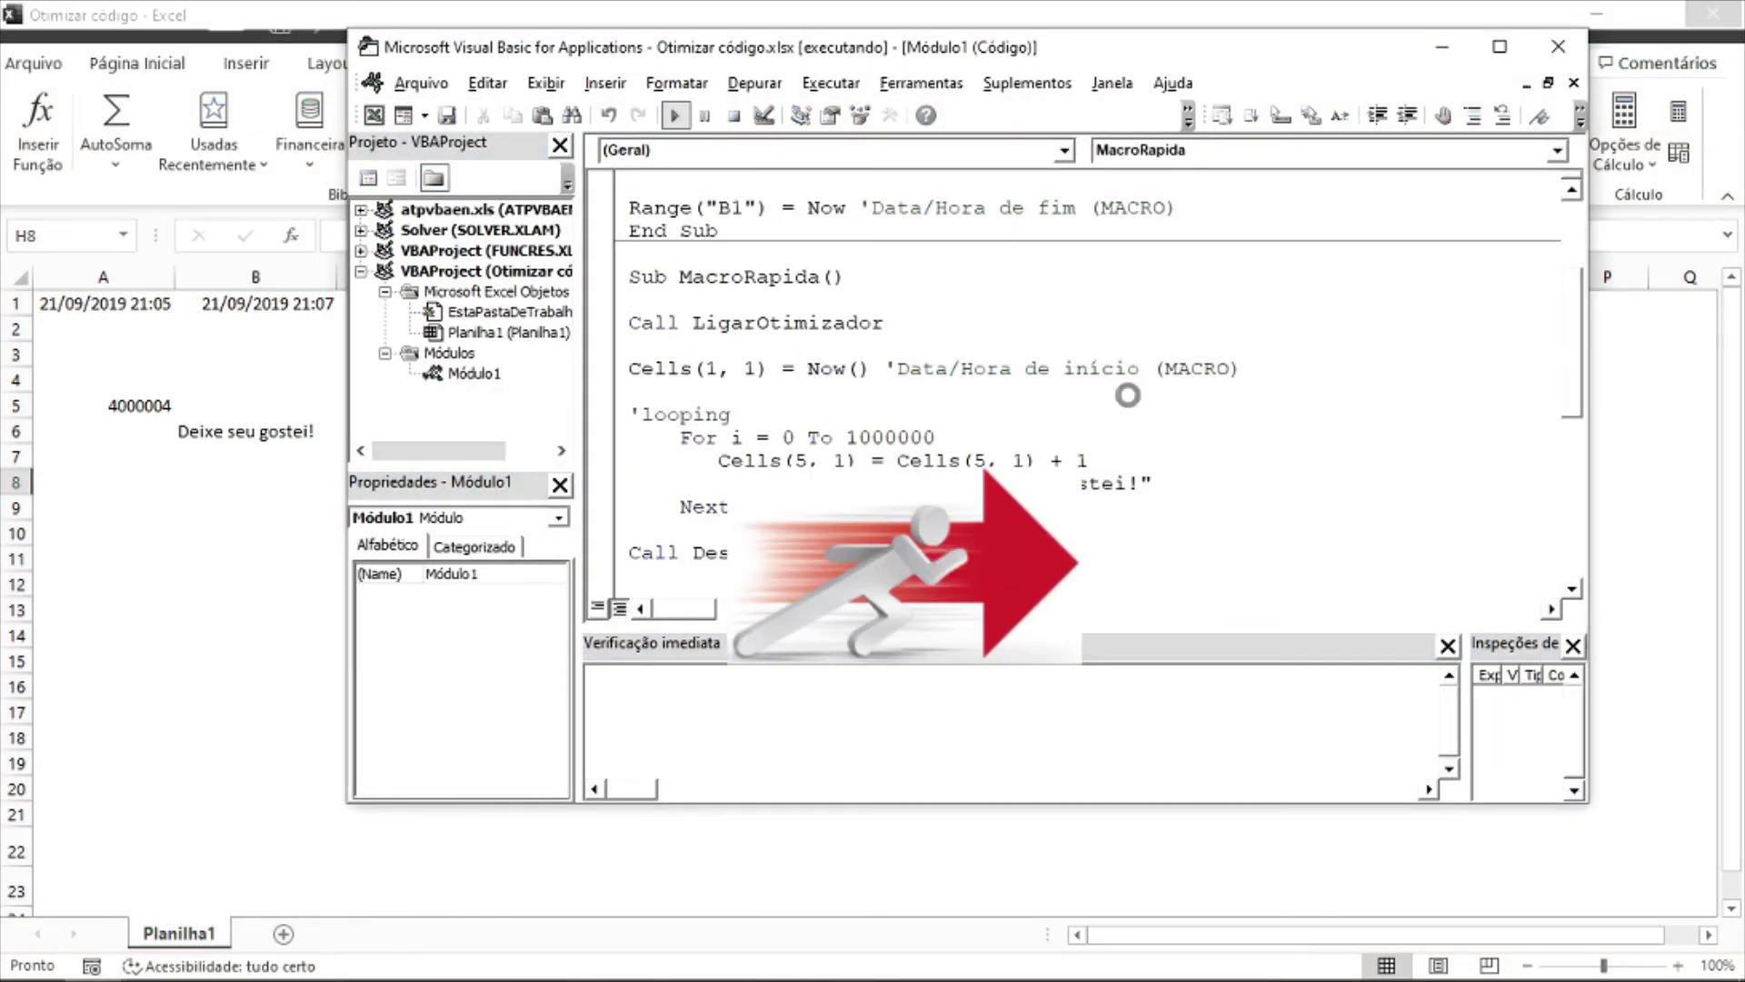
{"action": "left_click", "coordinate": [202, 346]}
Copy the start and end times 21:11:02 and 21:11:57 from A1/B1 into E6 and F6.
{"action": "left_click", "coordinate": [108, 303]}
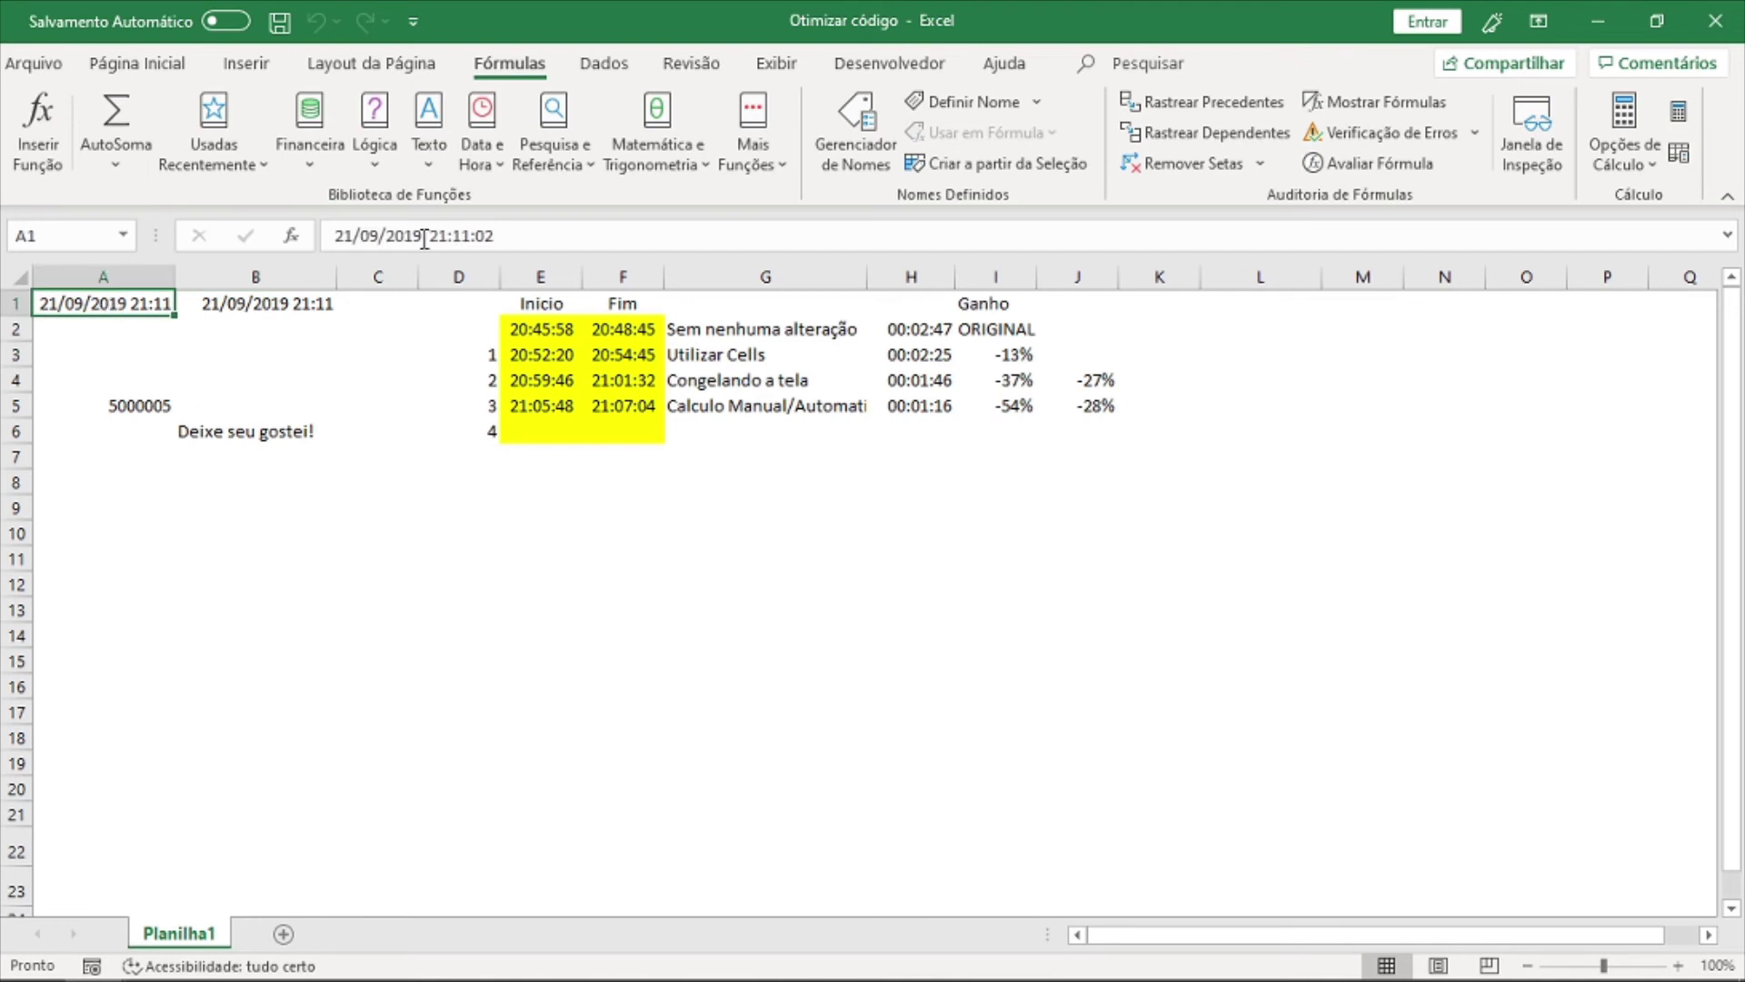
{"action": "left_click_drag", "start_coordinate": [431, 236], "coordinate": [496, 237]}
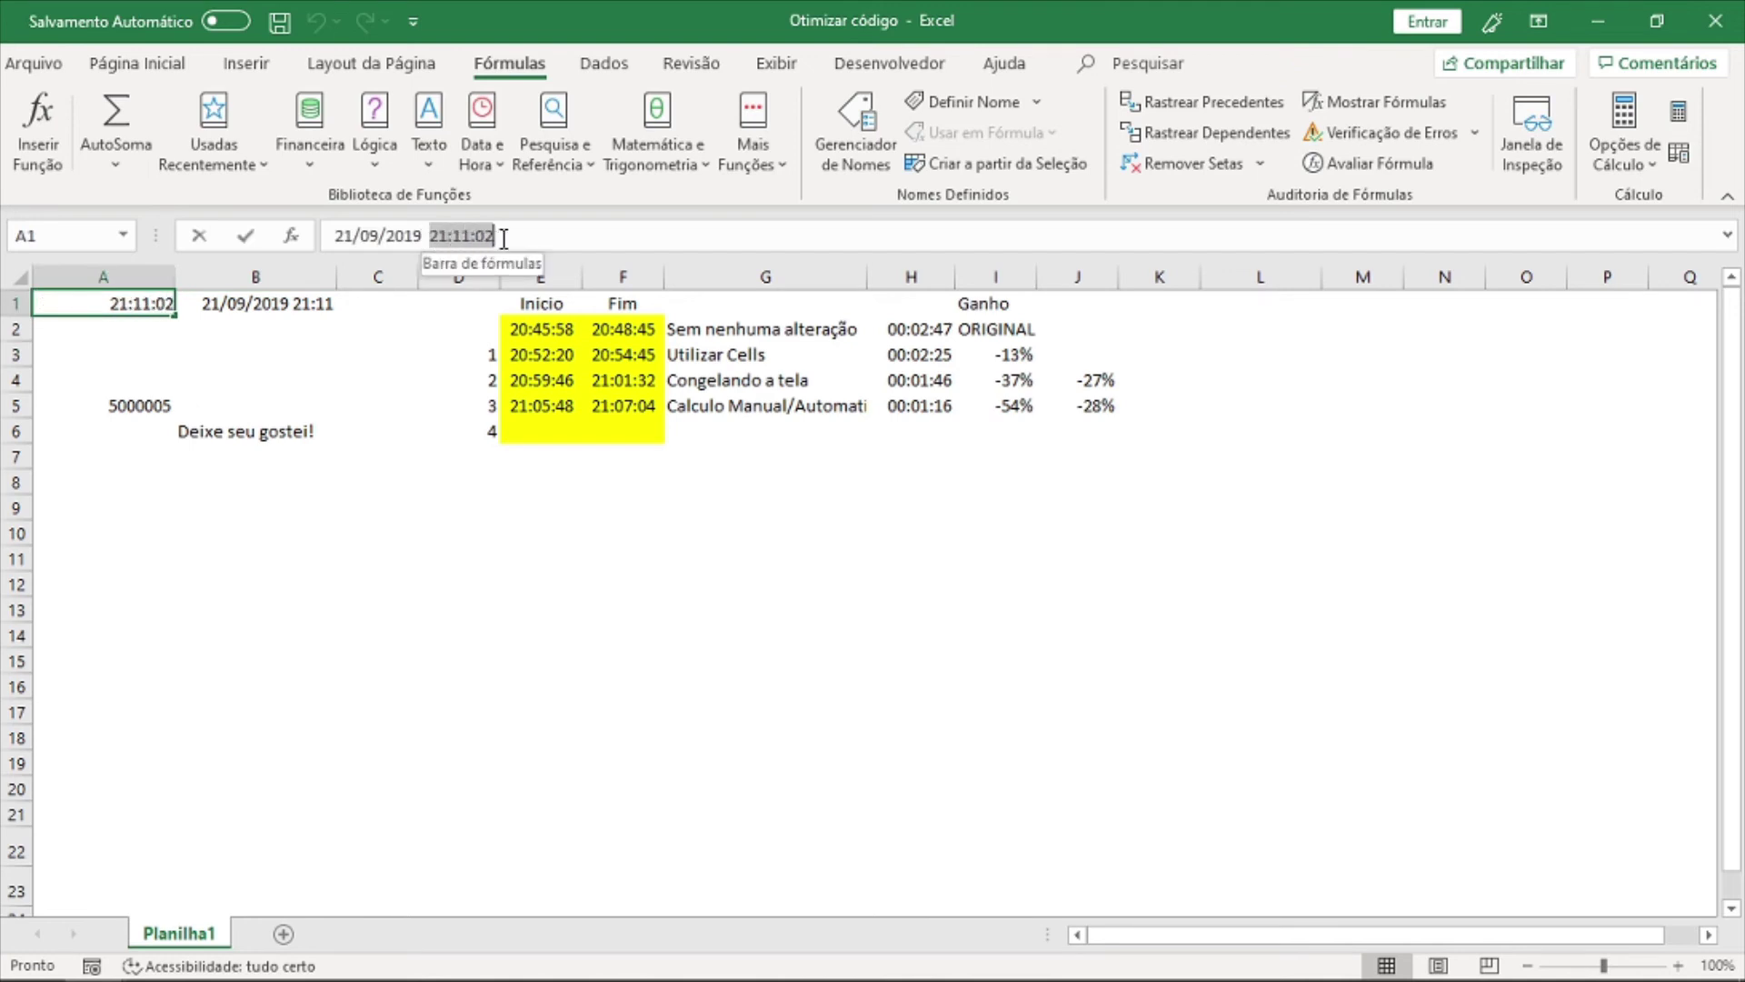
{"action": "key", "text": "ctrl+c"}
{"action": "left_click", "coordinate": [541, 426]}
{"action": "key", "text": "ctrl+v"}
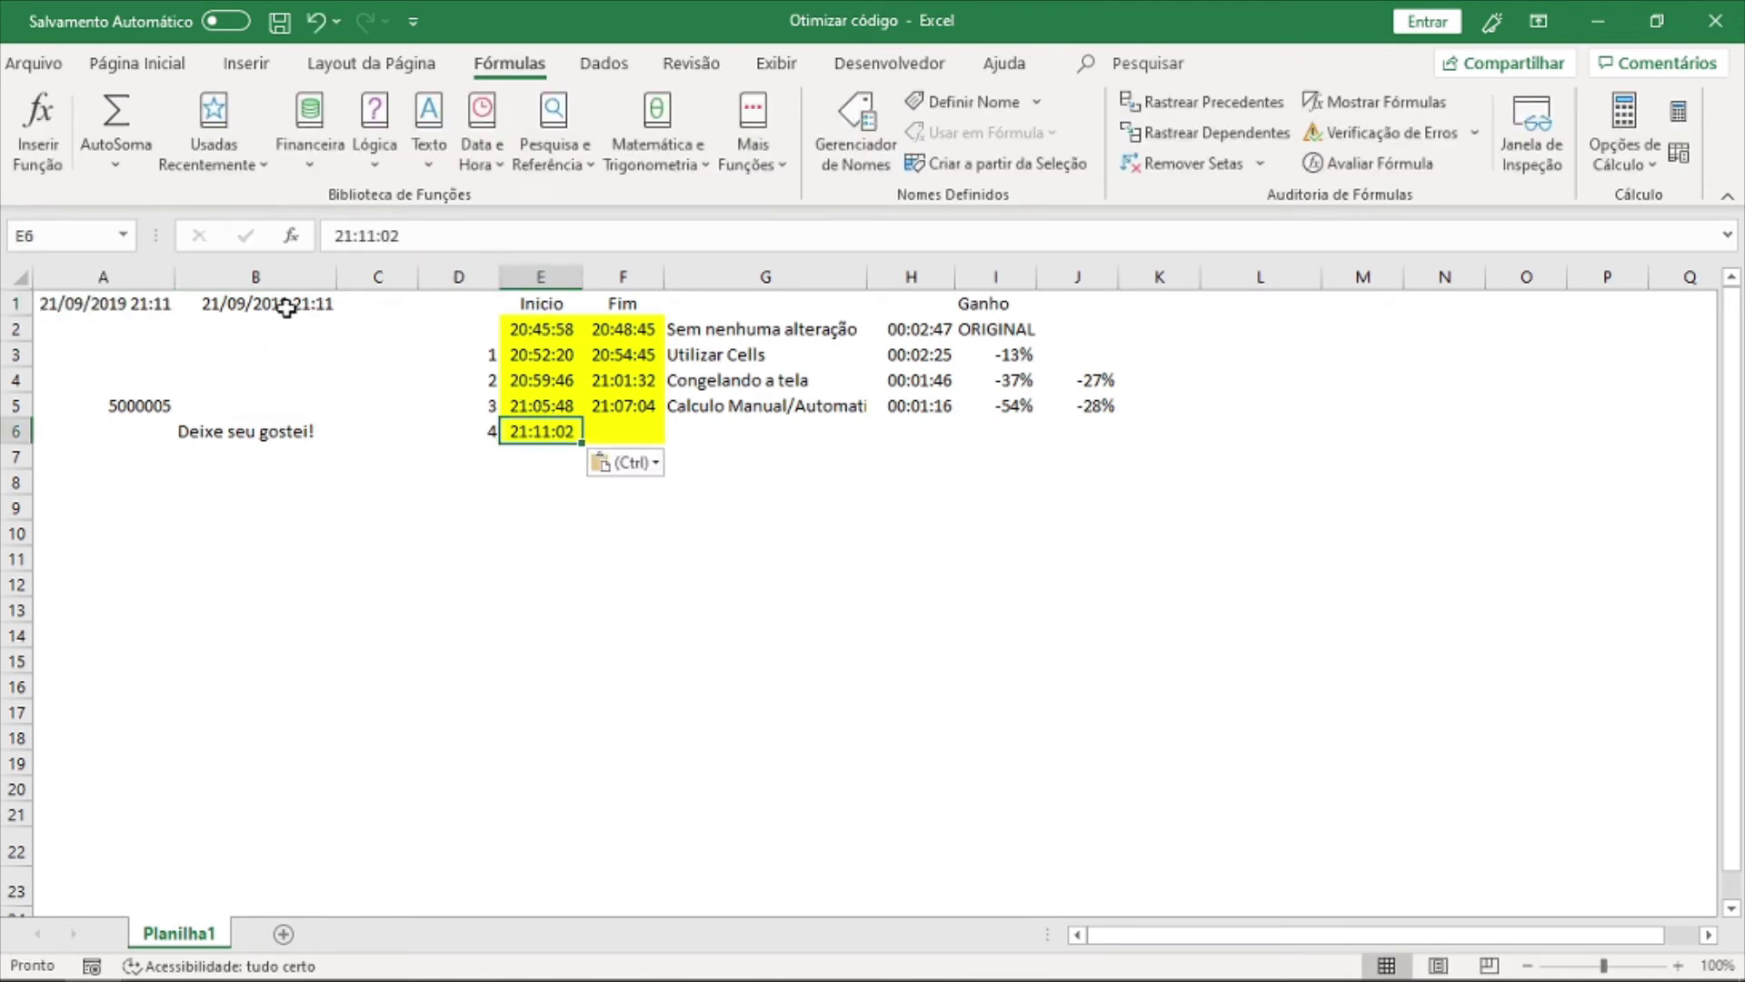
{"action": "left_click", "coordinate": [287, 307]}
{"action": "left_click_drag", "start_coordinate": [431, 236], "coordinate": [496, 236]}
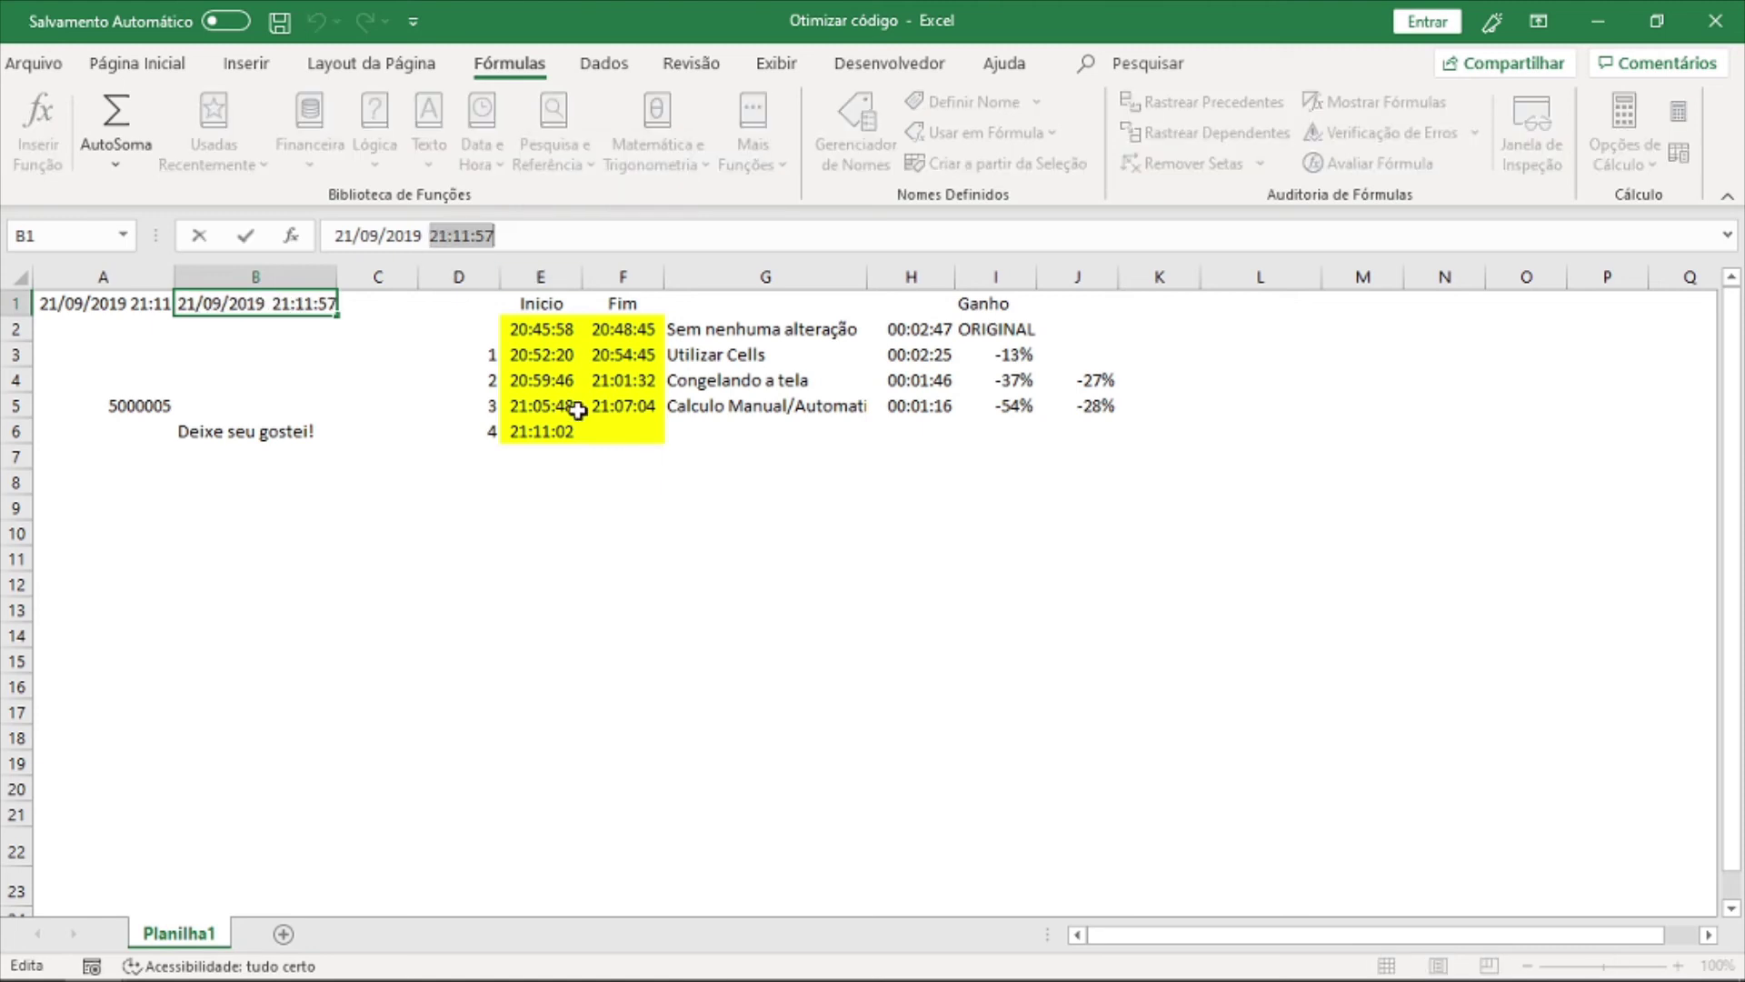
{"action": "key", "text": "ctrl+c"}
{"action": "left_click", "coordinate": [609, 427]}
{"action": "left_click", "coordinate": [564, 236]}
{"action": "key", "text": "ctrl+v"}
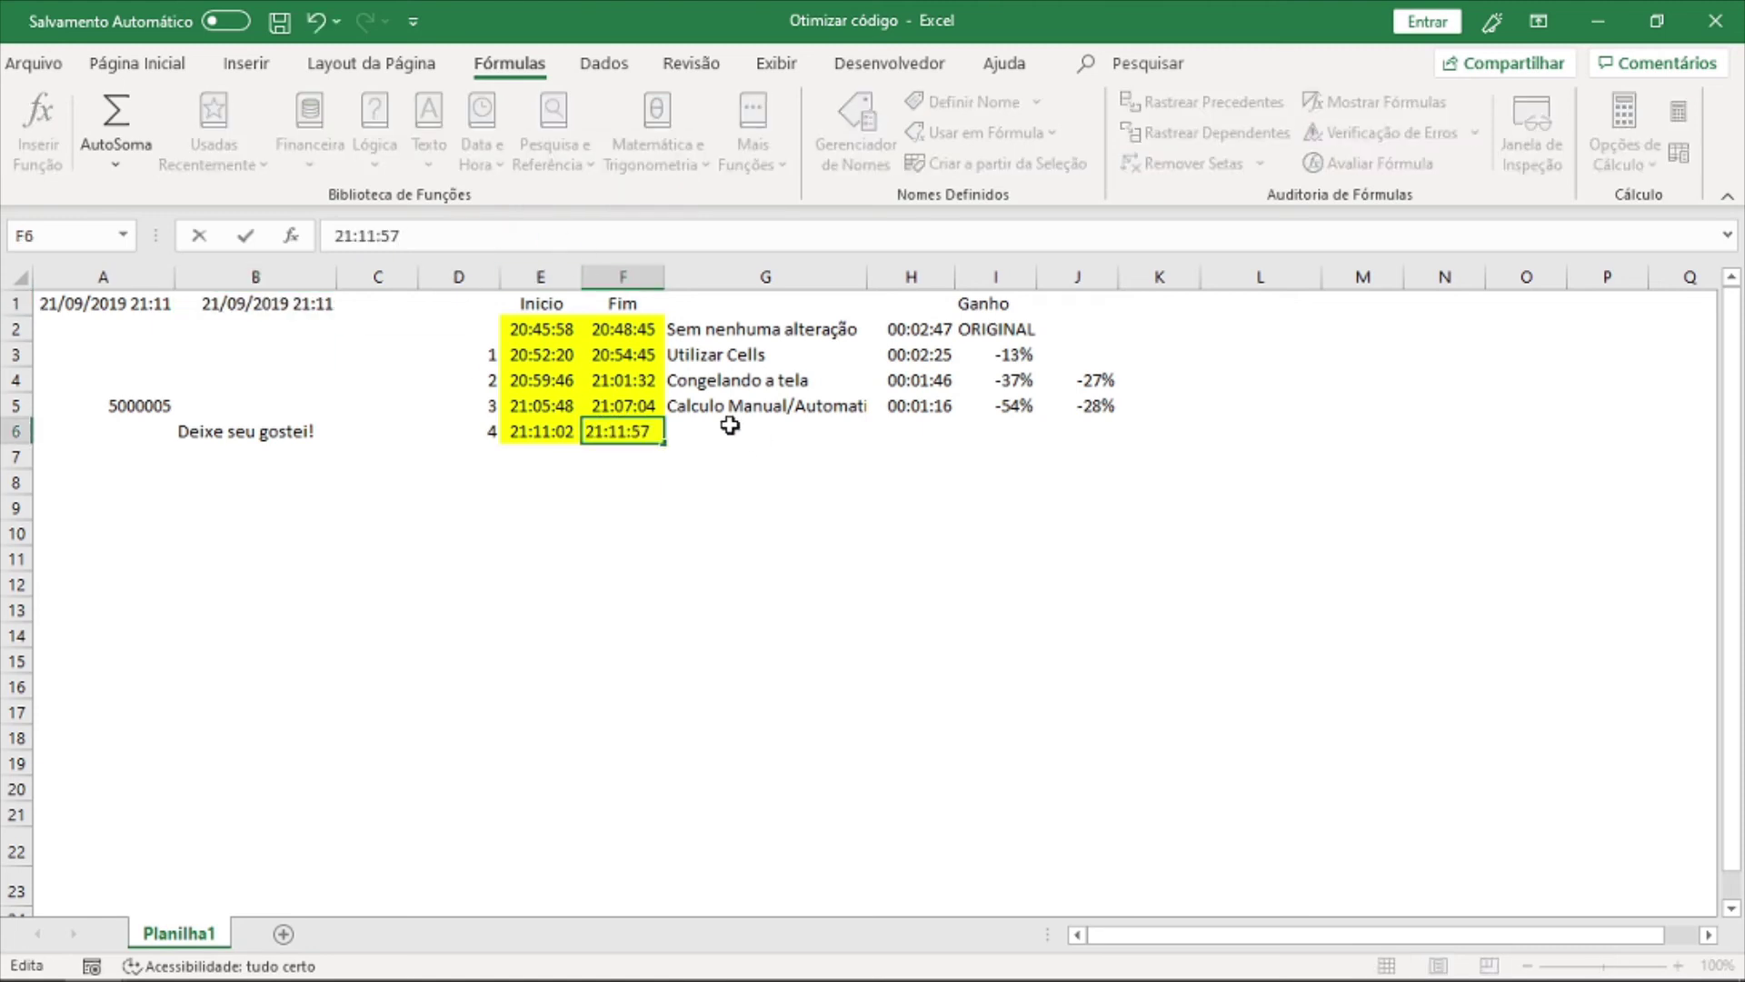
{"action": "left_click", "coordinate": [729, 434]}
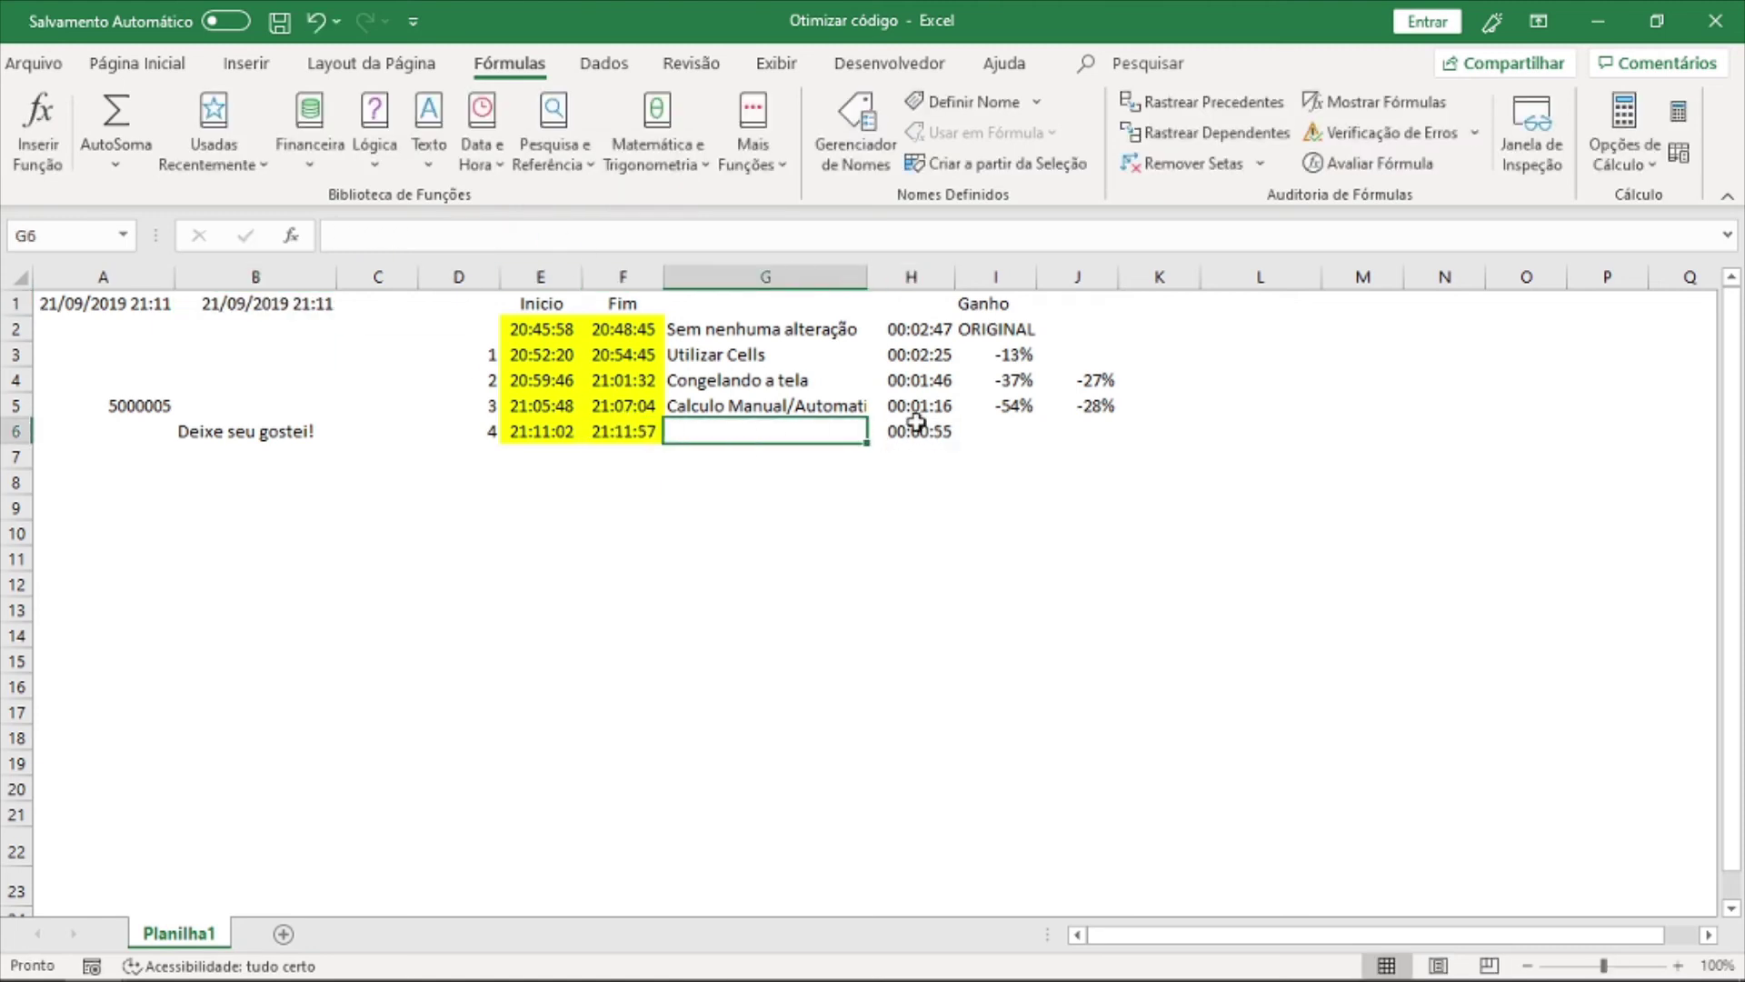
Enter =H6/H2-1 in I6 for a -67% gain and label G6 'Desabilitando eventos paralelos'.
{"action": "left_click", "coordinate": [988, 436]}
{"action": "type", "text": "="}
{"action": "left_click", "coordinate": [941, 431]}
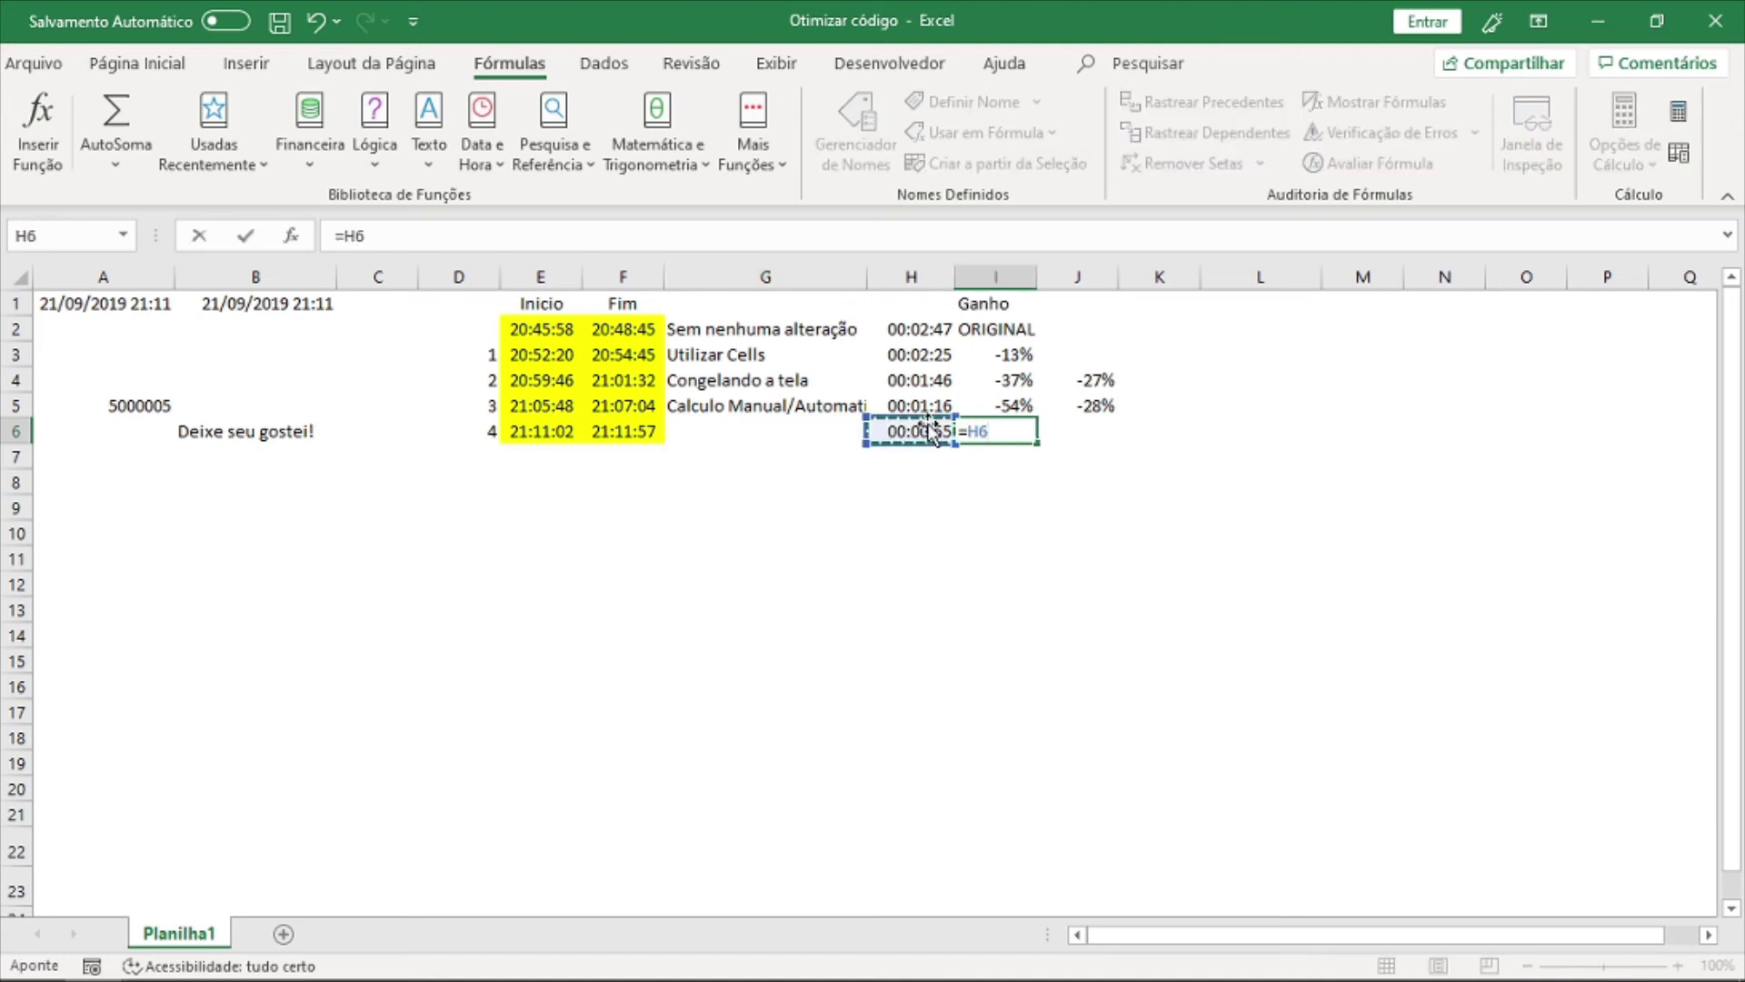
{"action": "type", "text": "/"}
{"action": "left_click", "coordinate": [909, 329]}
{"action": "type", "text": "-1"}
{"action": "key", "text": "Return"}
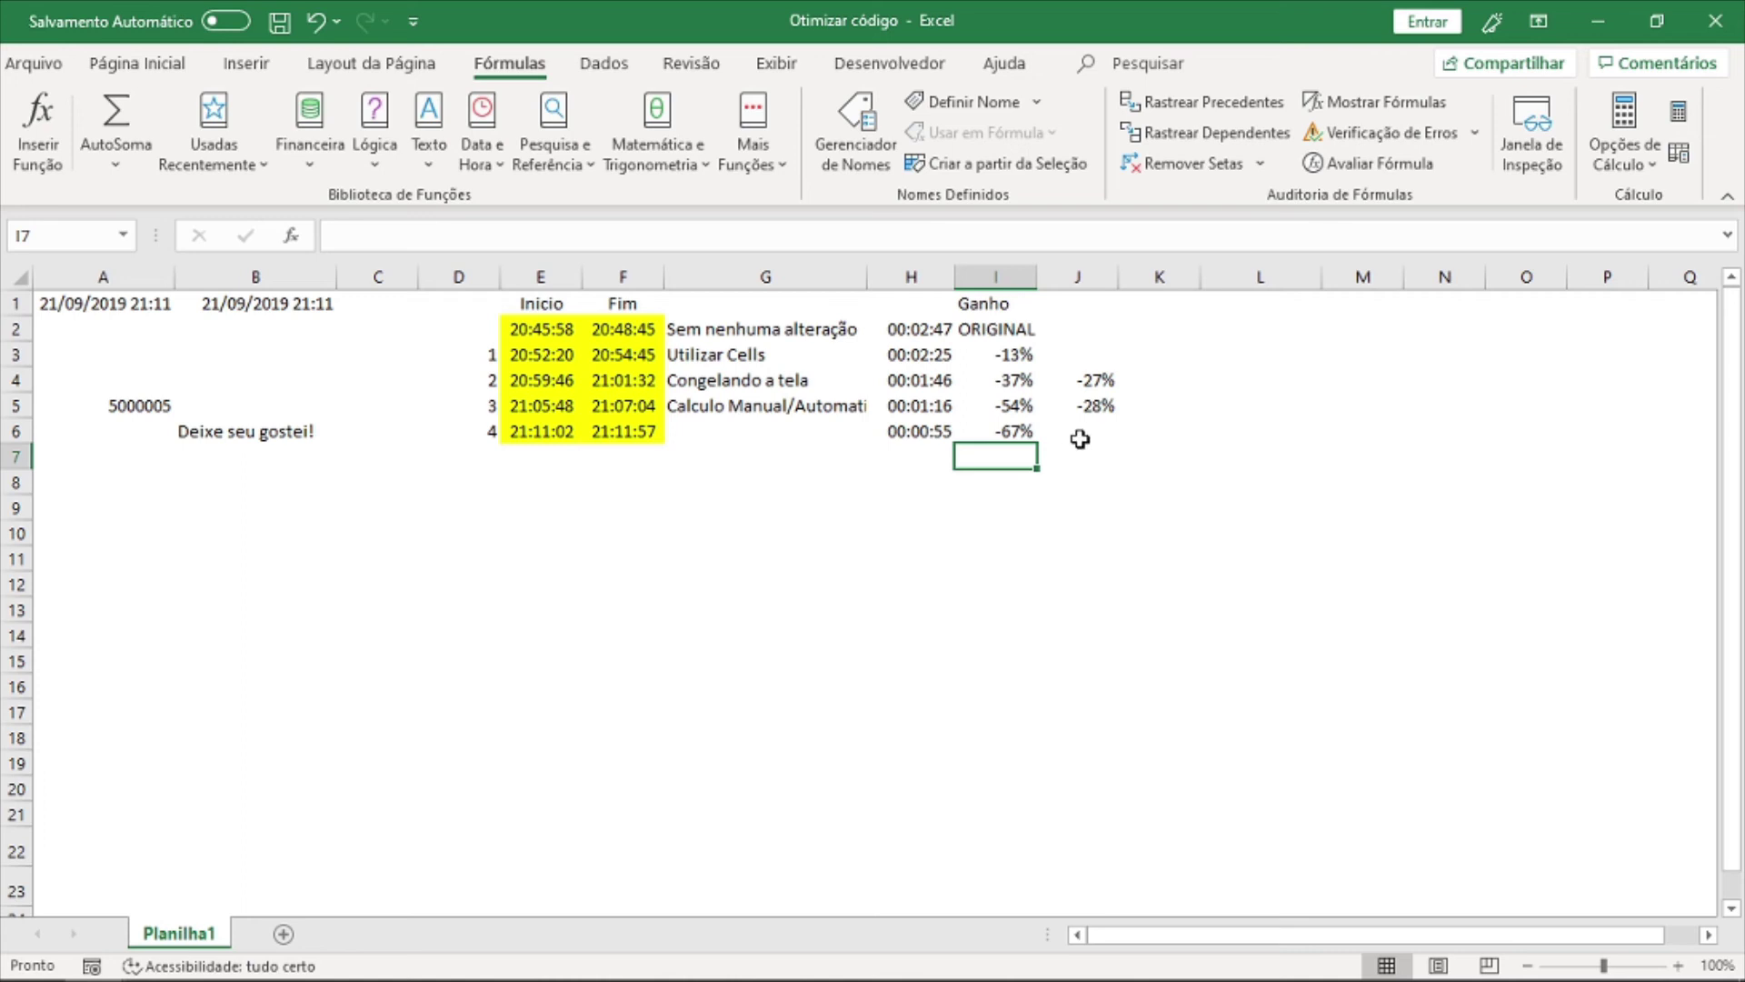
{"action": "left_click", "coordinate": [833, 427]}
{"action": "type", "text": "Desabilitan"}
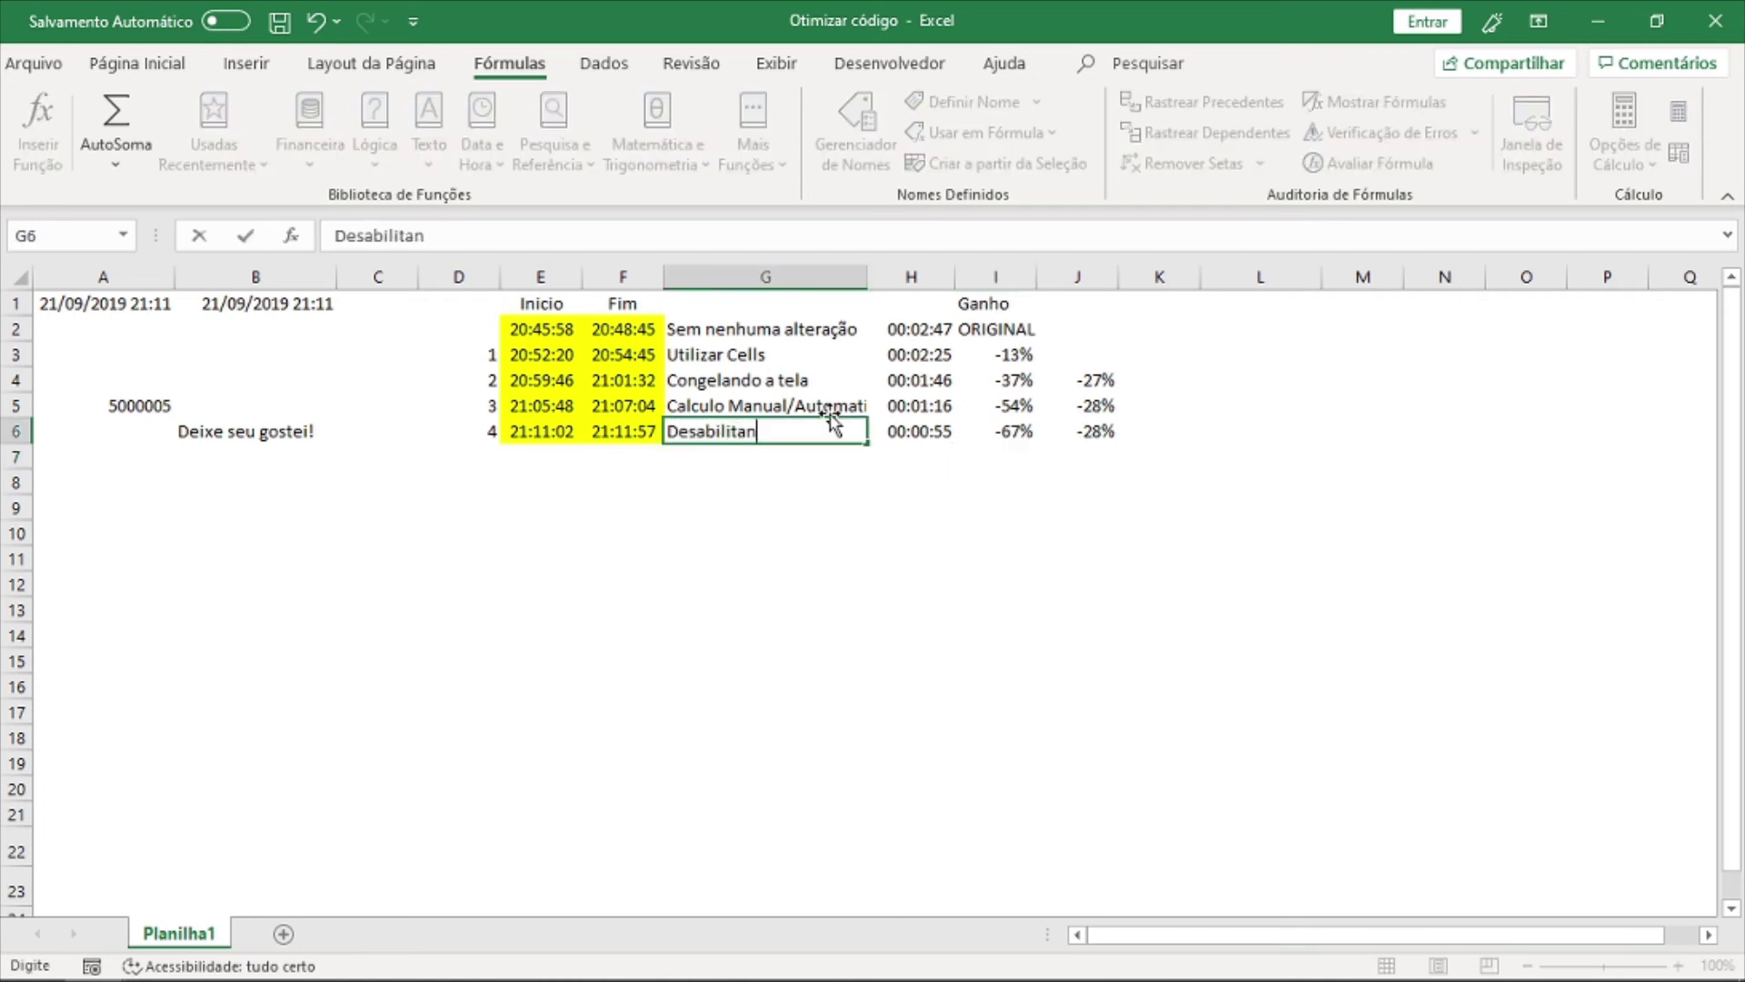
{"action": "type", "text": "do eventos paral"}
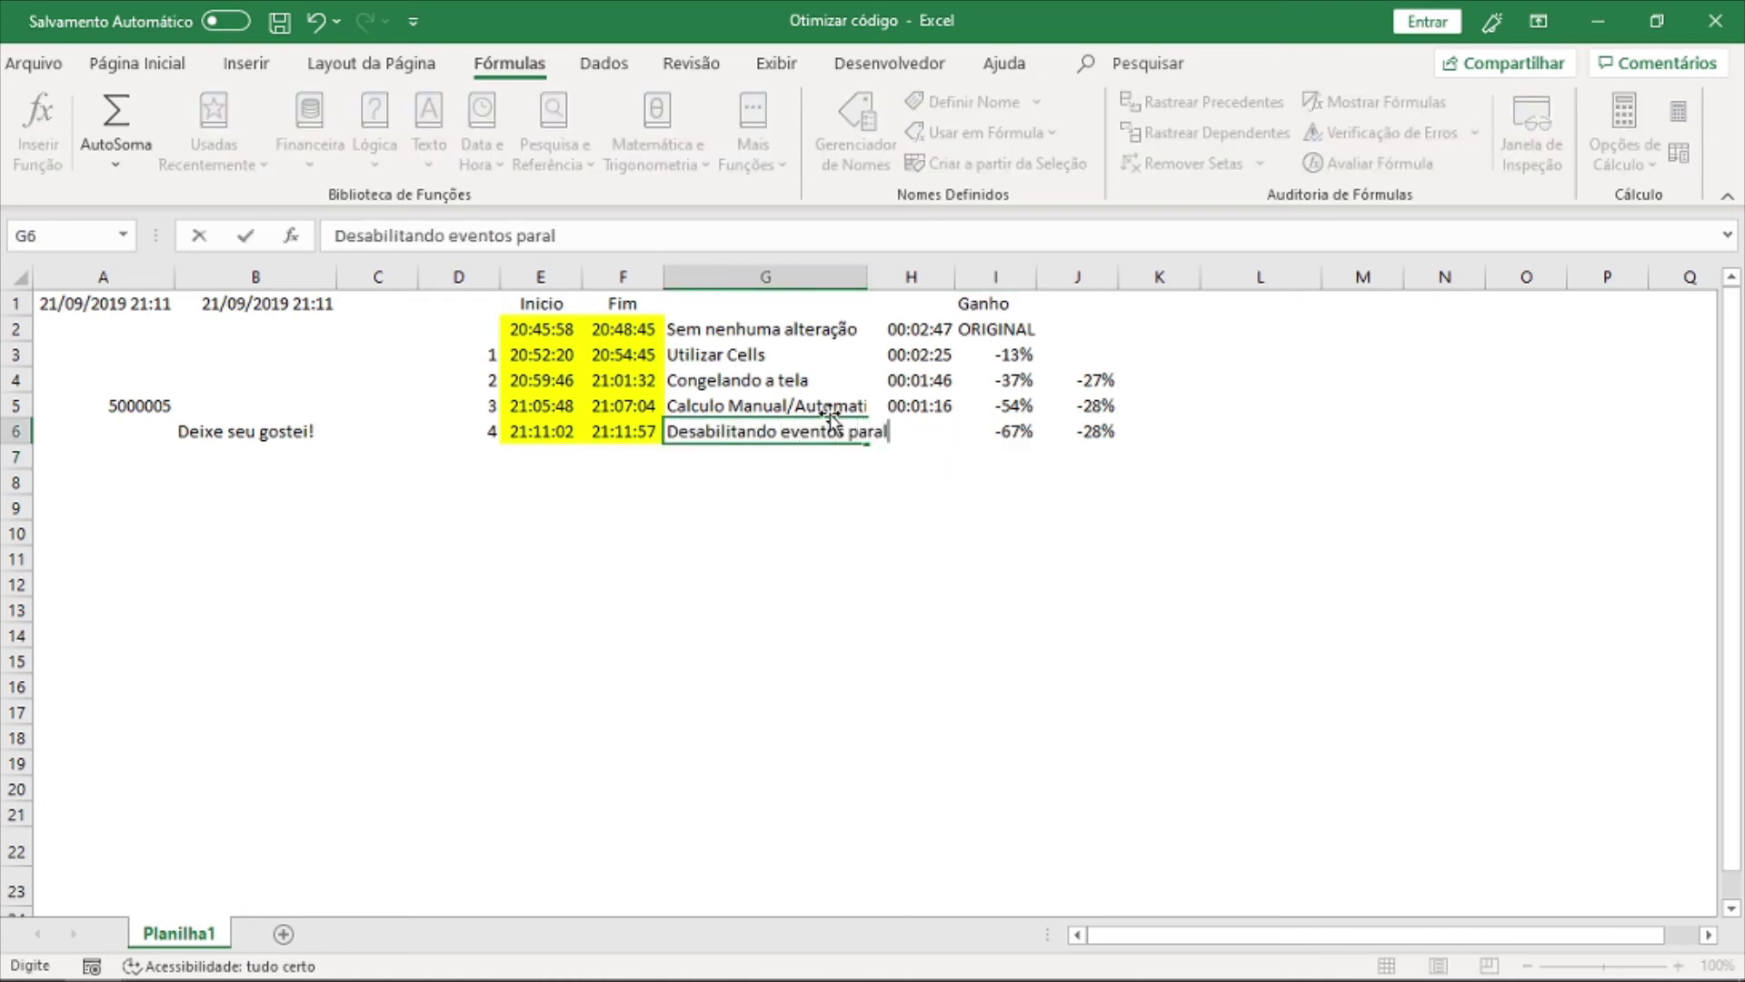
{"action": "type", "text": "elos"}
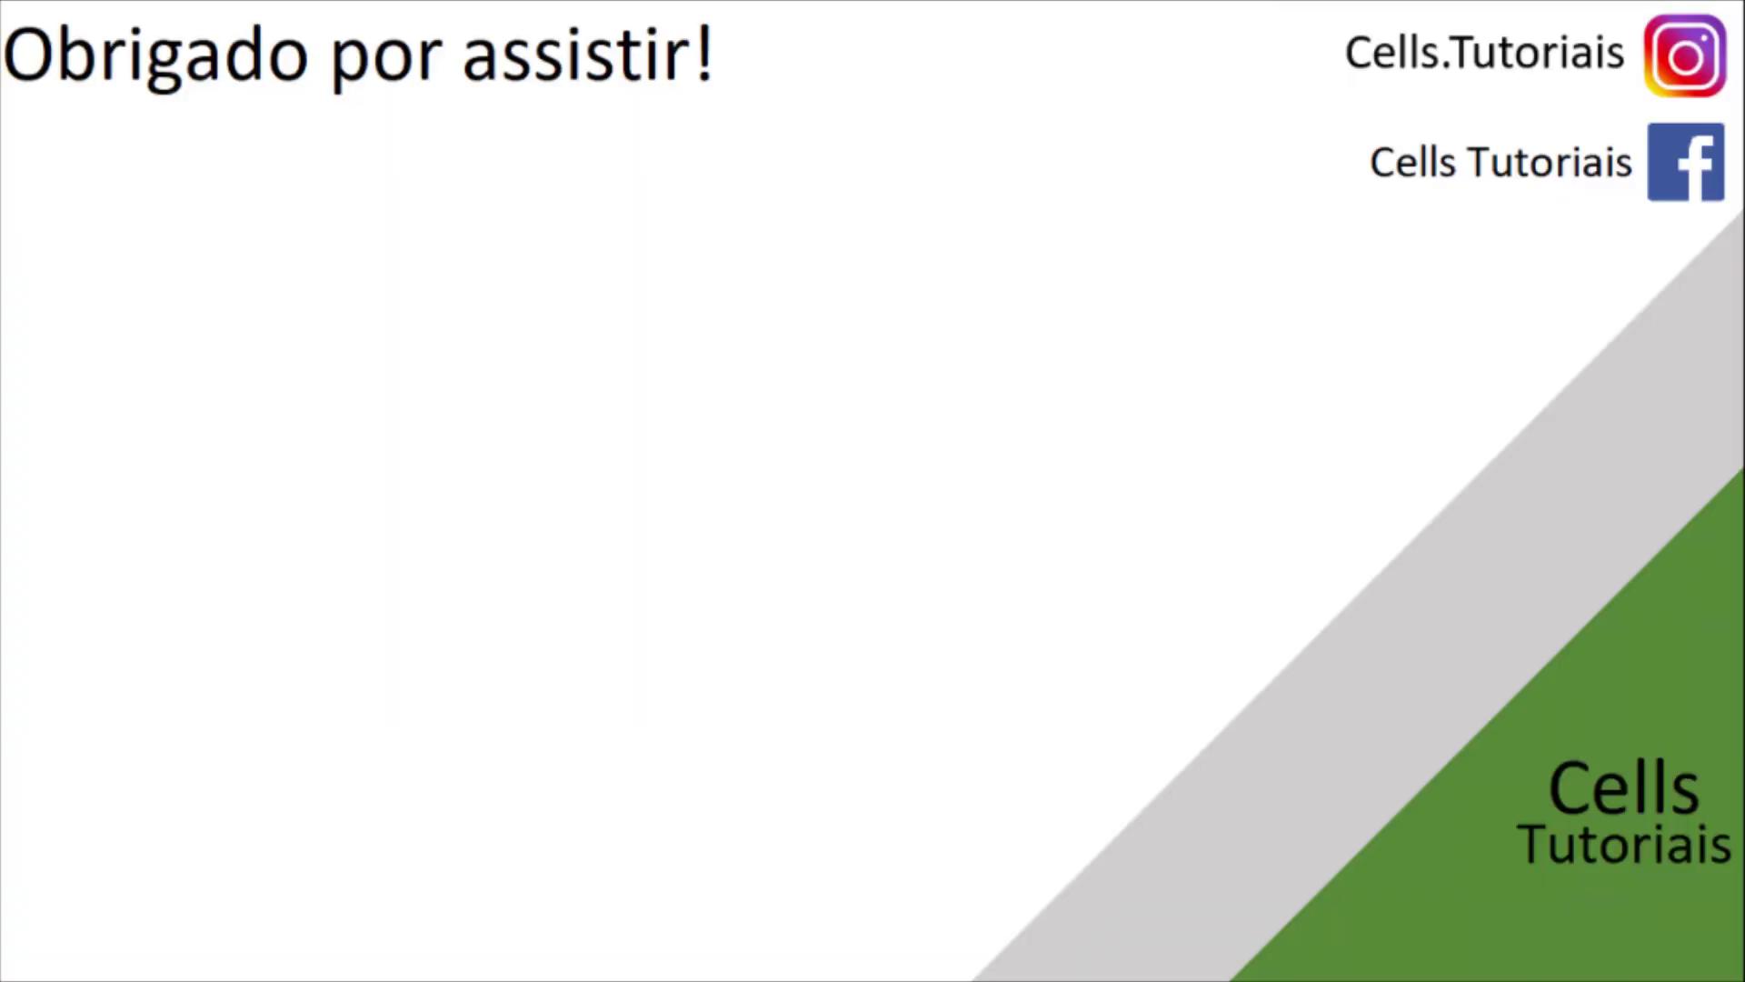